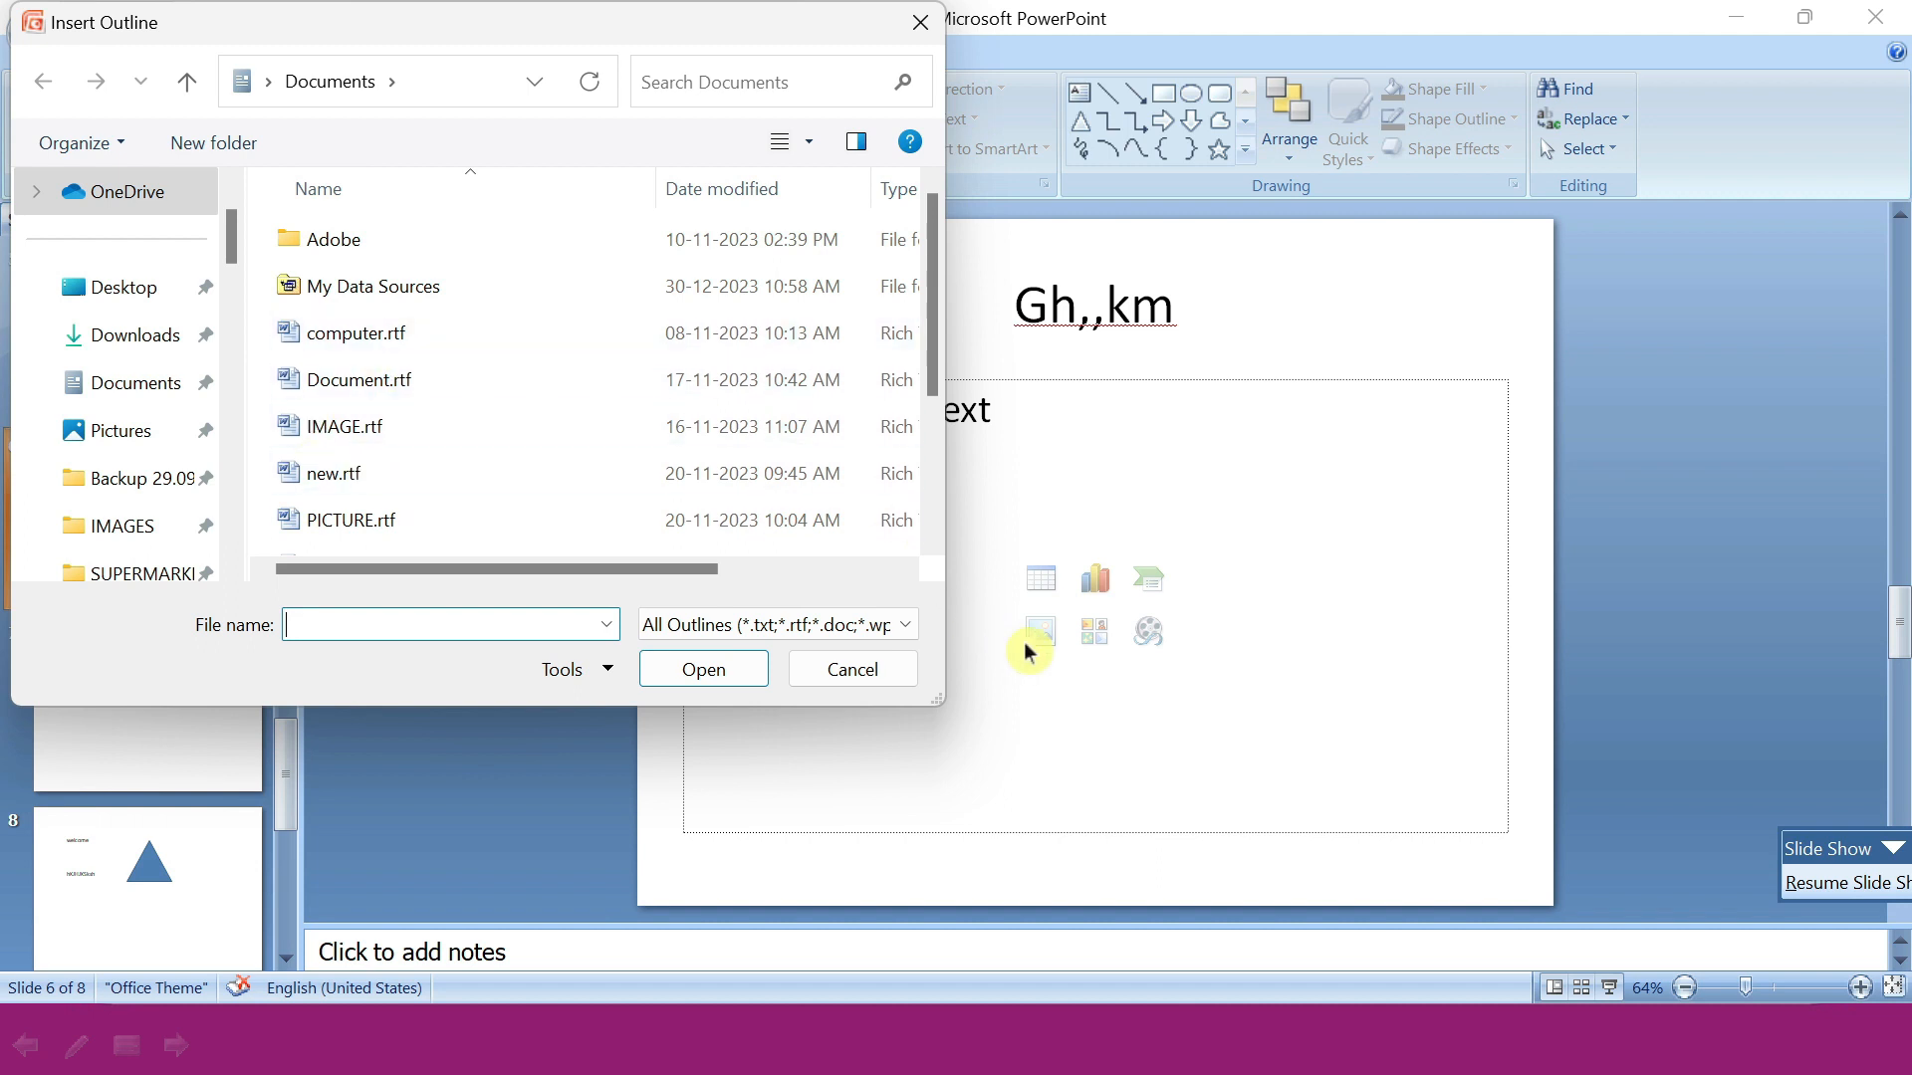
# Cancel inserting slides from an outline, then open the Reuse Slides options to view them and close them.
pyautogui.click(926, 24)
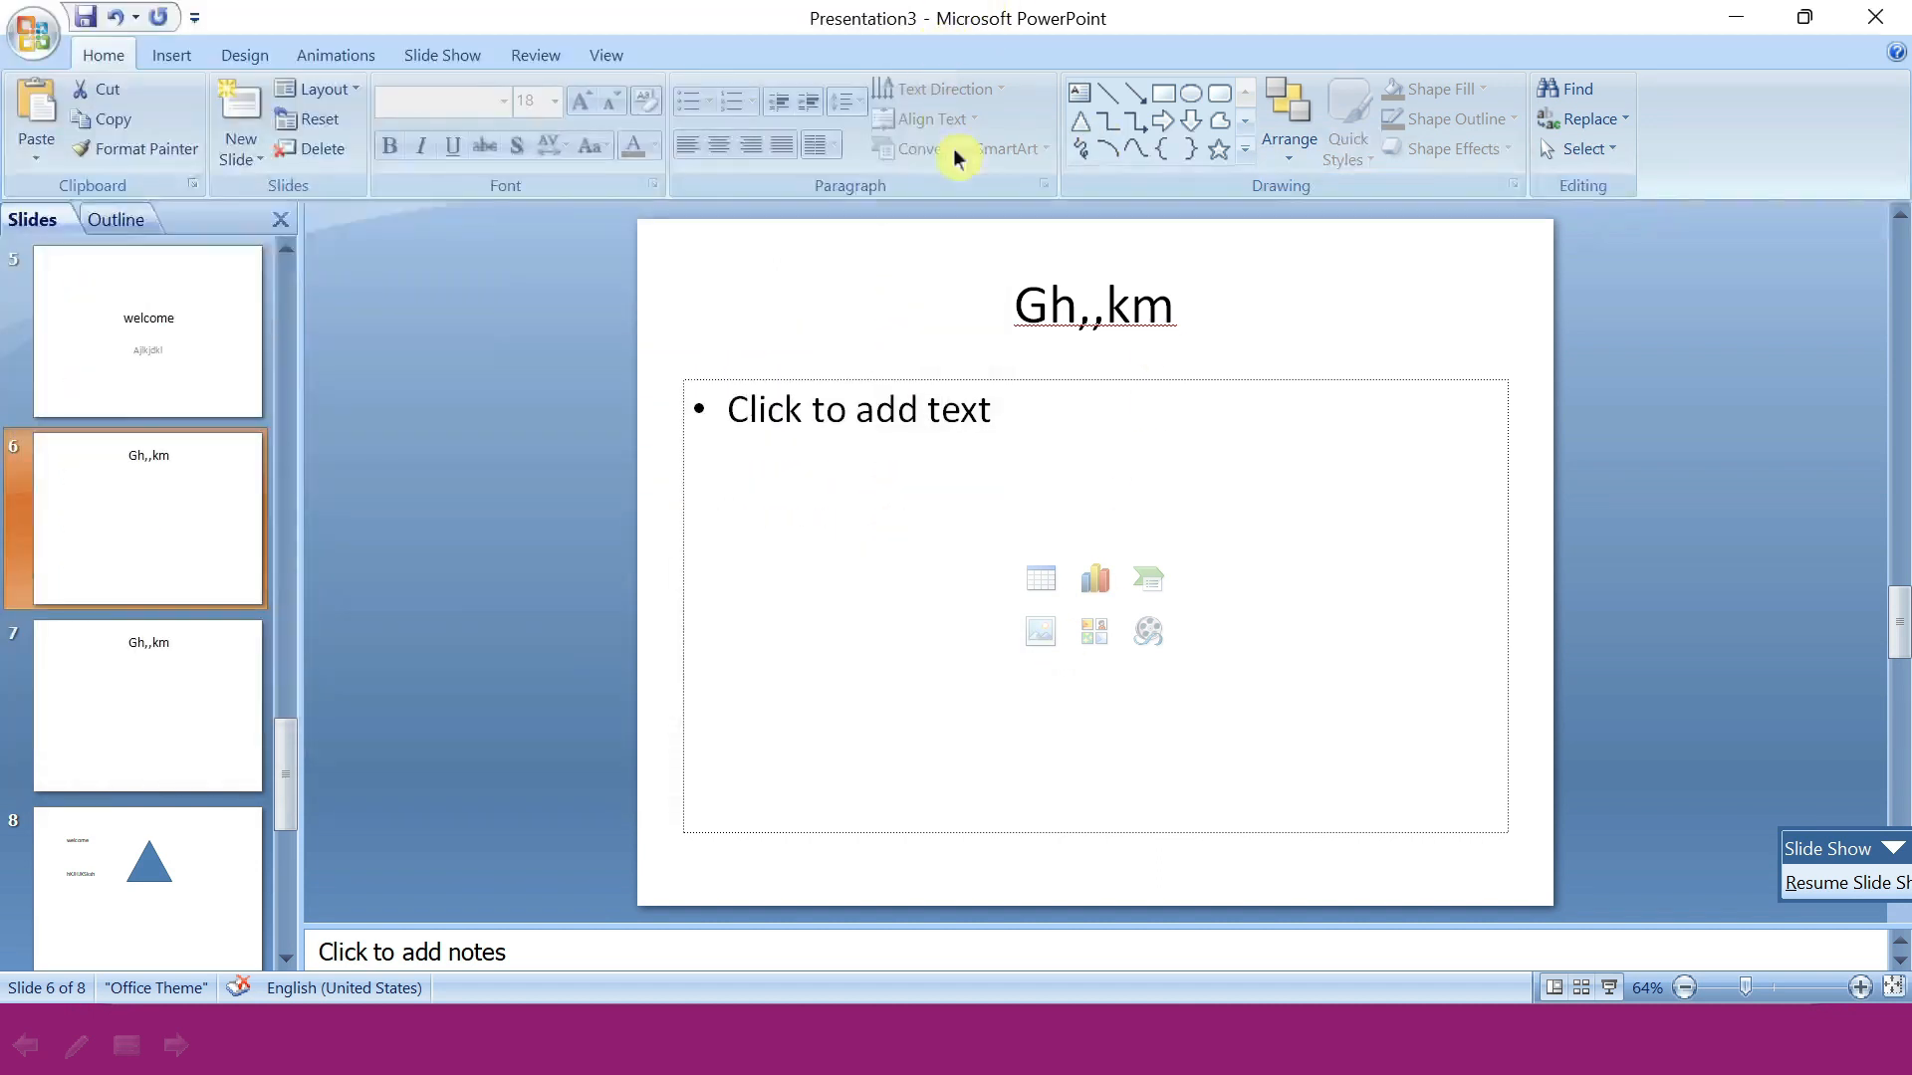
pyautogui.click(248, 159)
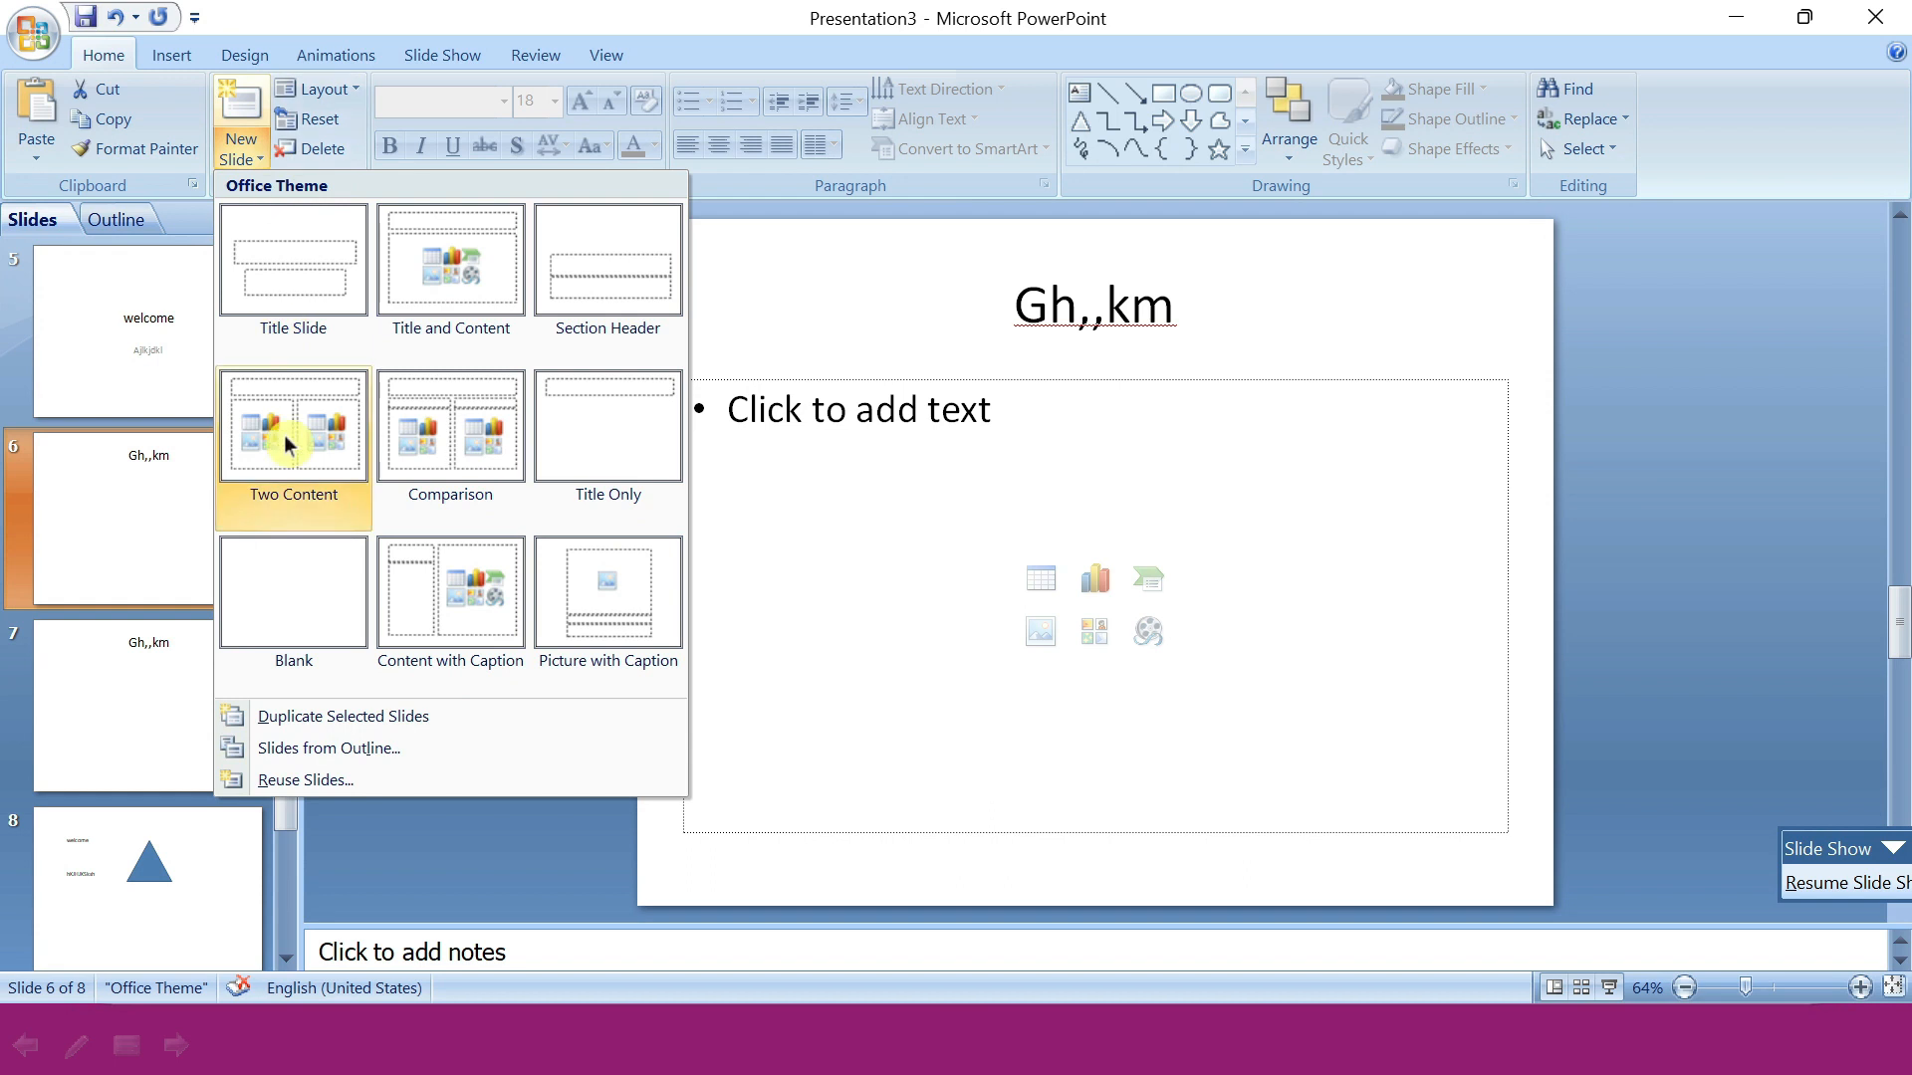
pyautogui.click(319, 780)
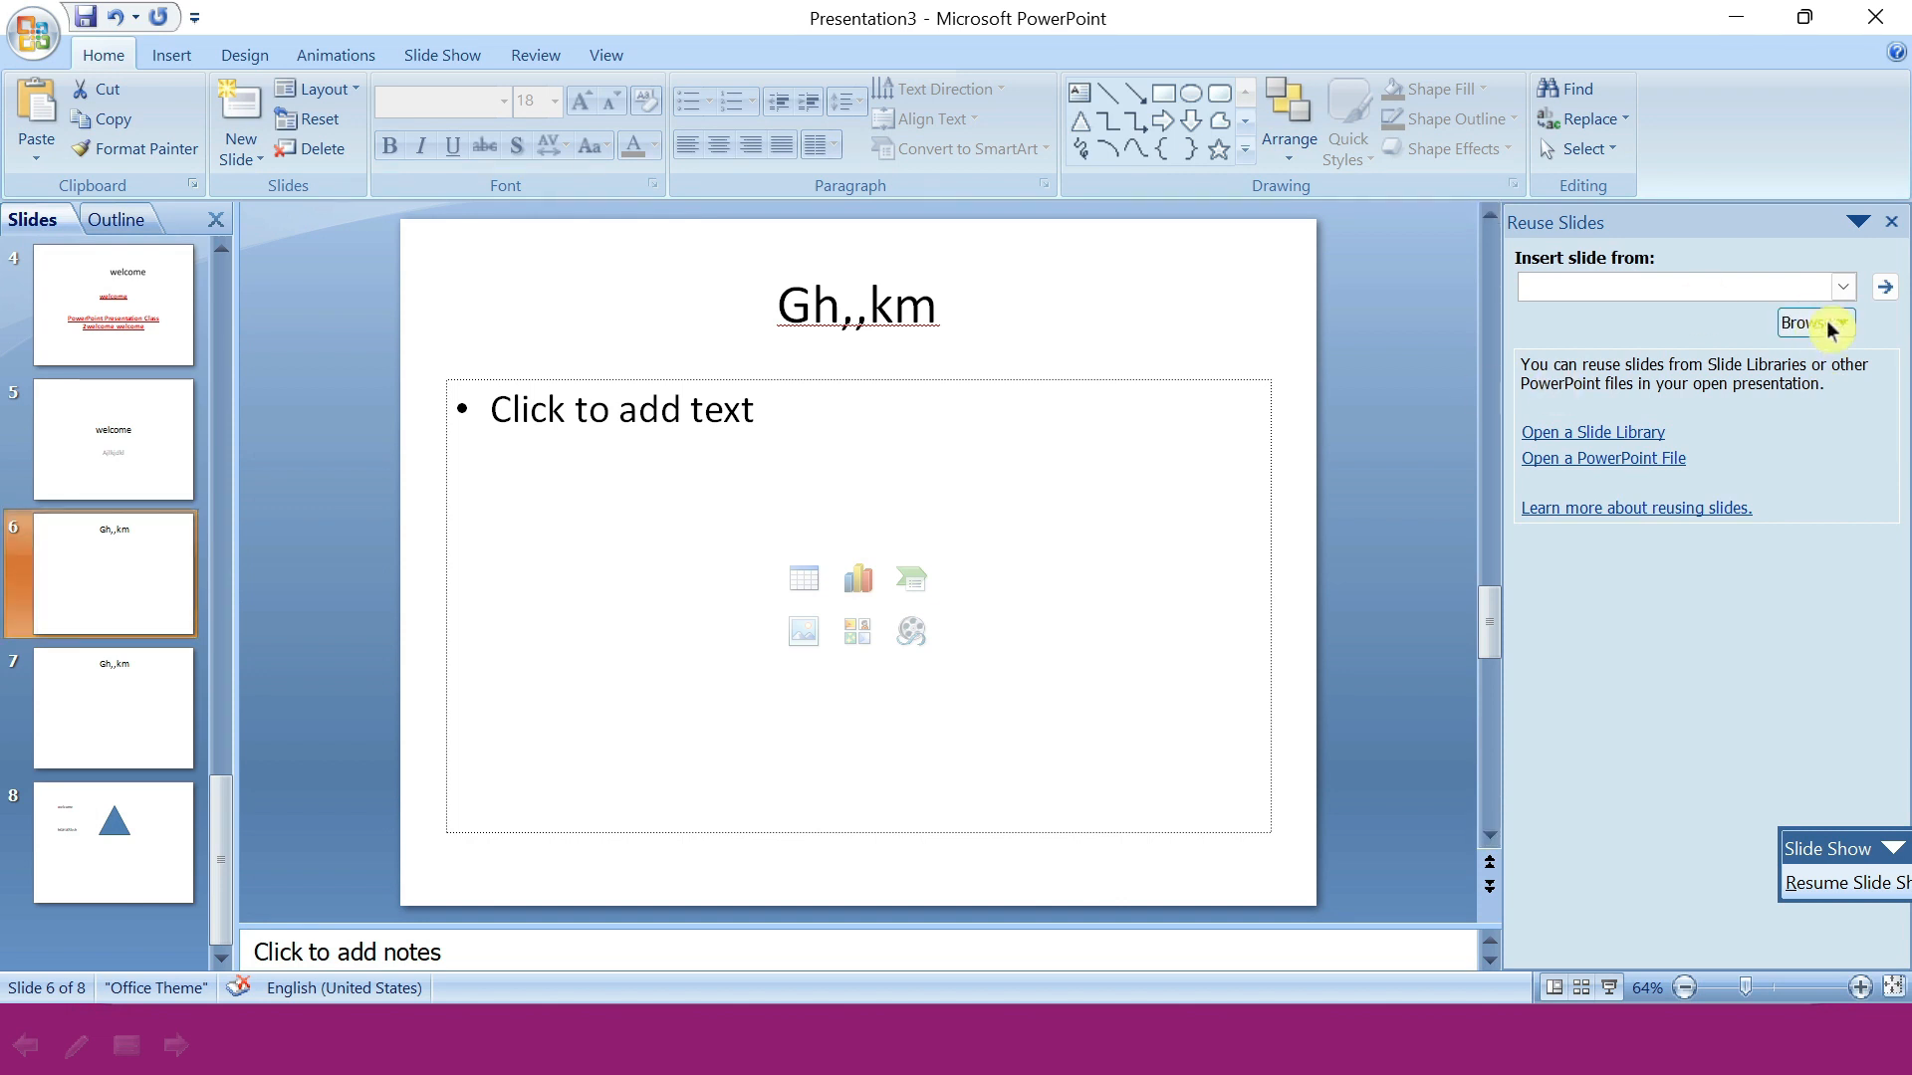
pyautogui.click(1891, 221)
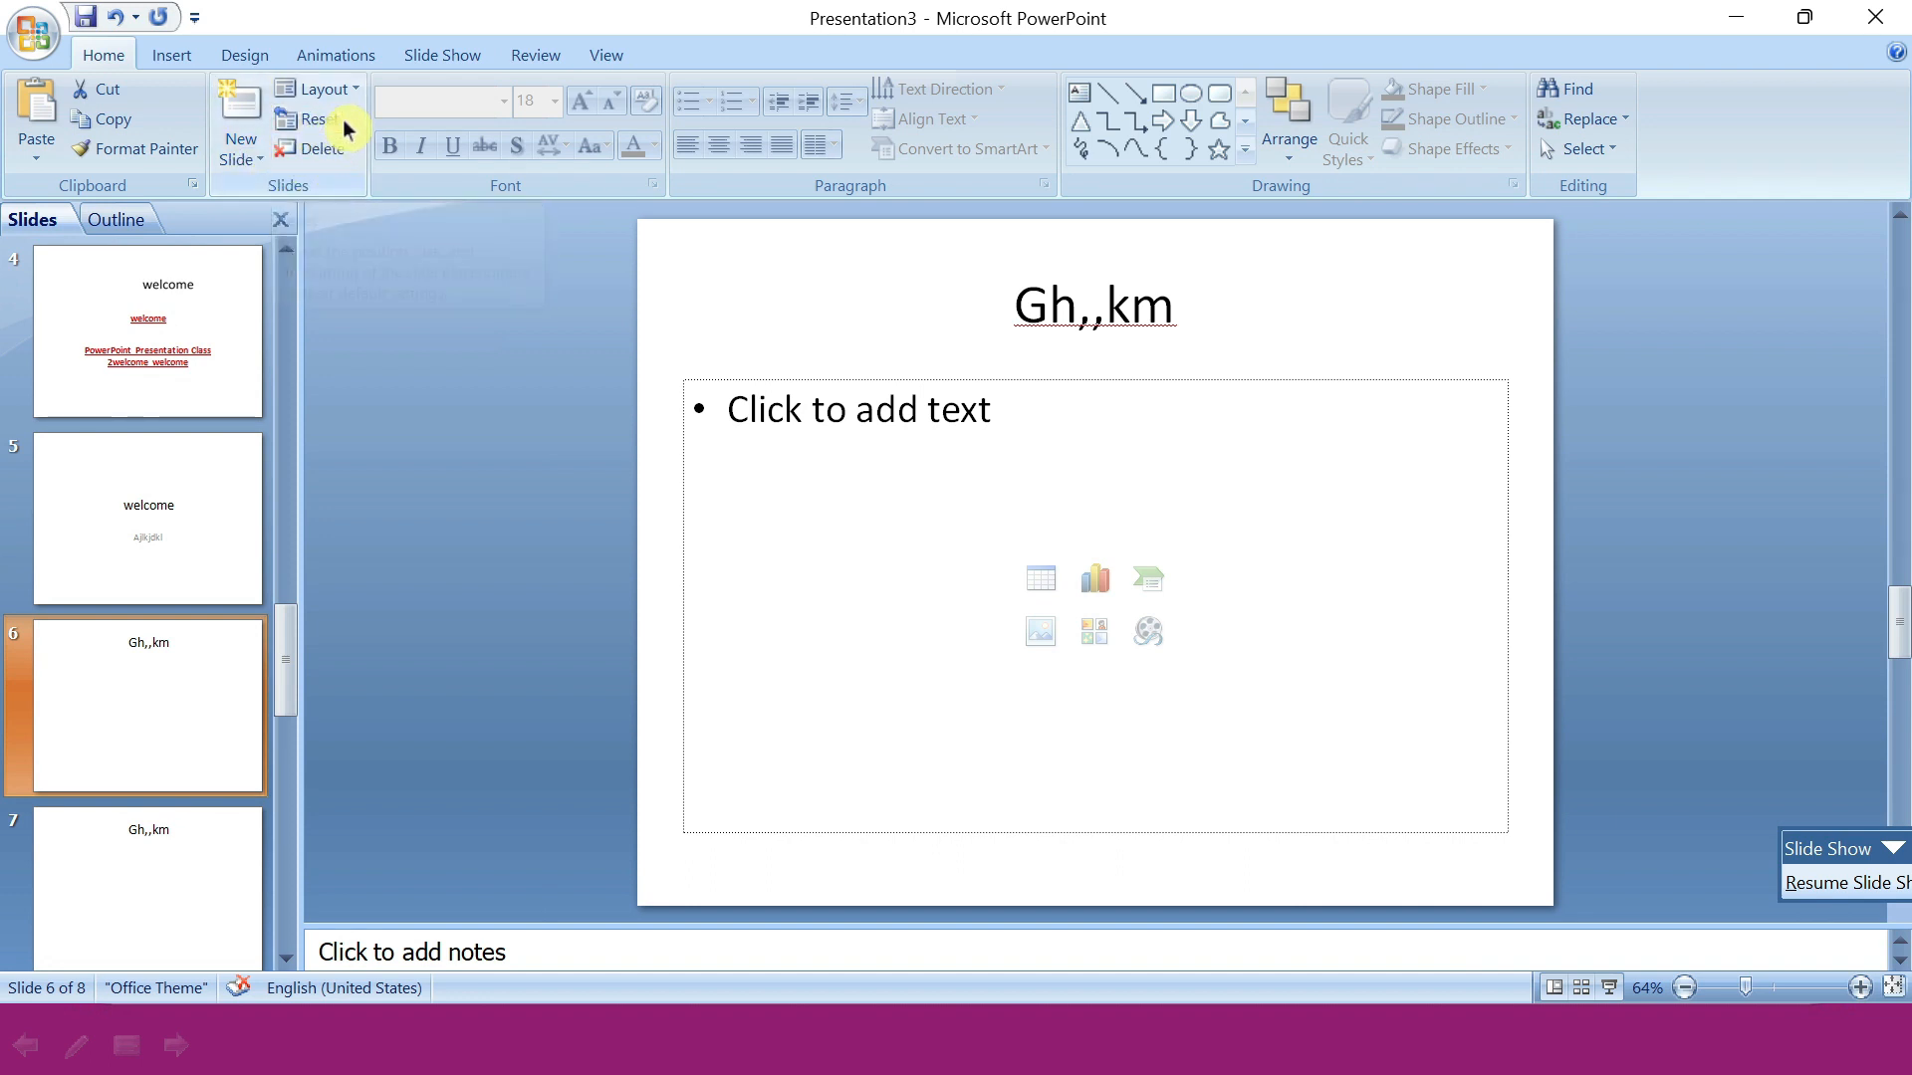
# Move slide 5's title to the upper right and its subtitle to the lower left, and reset the slide to its default placeholder positions.
pyautogui.click(200, 576)
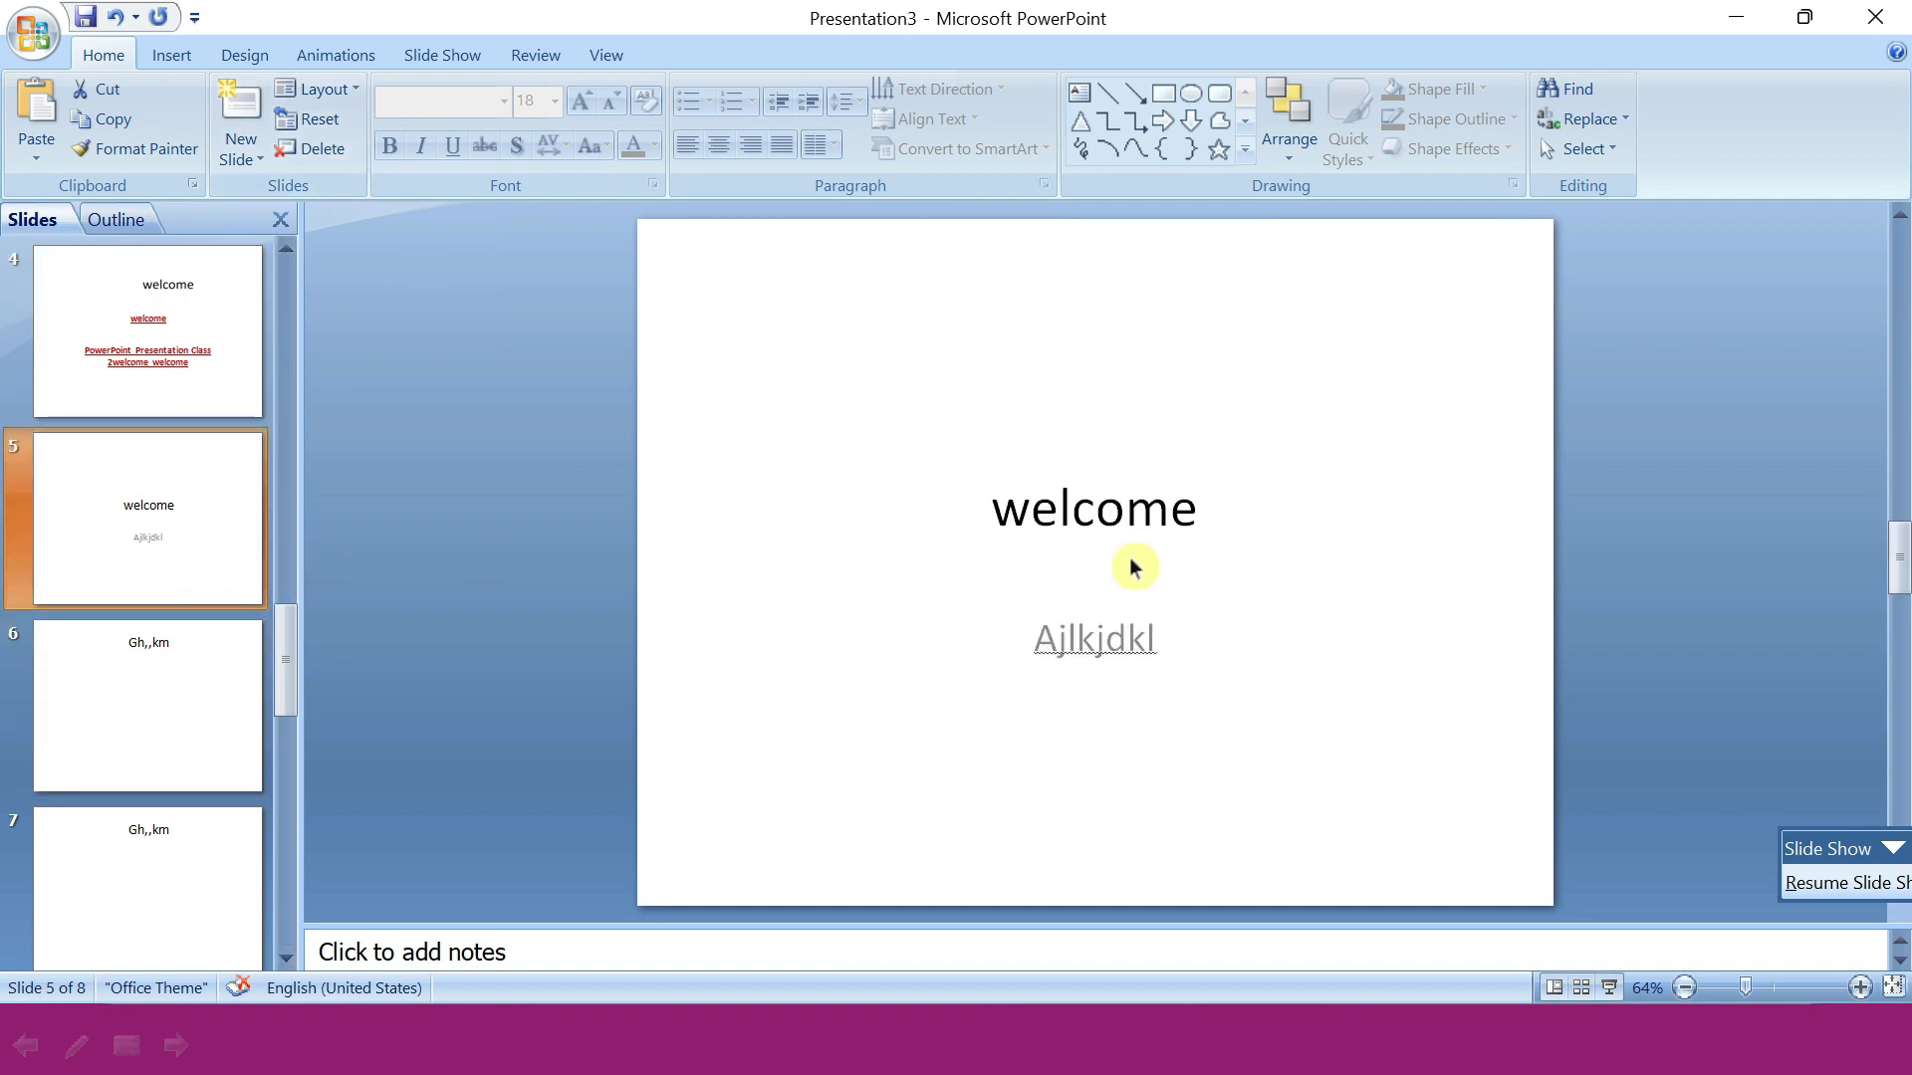
pyautogui.click(1096, 508)
pyautogui.moveTo(1045, 431); pyautogui.dragTo(1042, 253)
pyautogui.click(1062, 642)
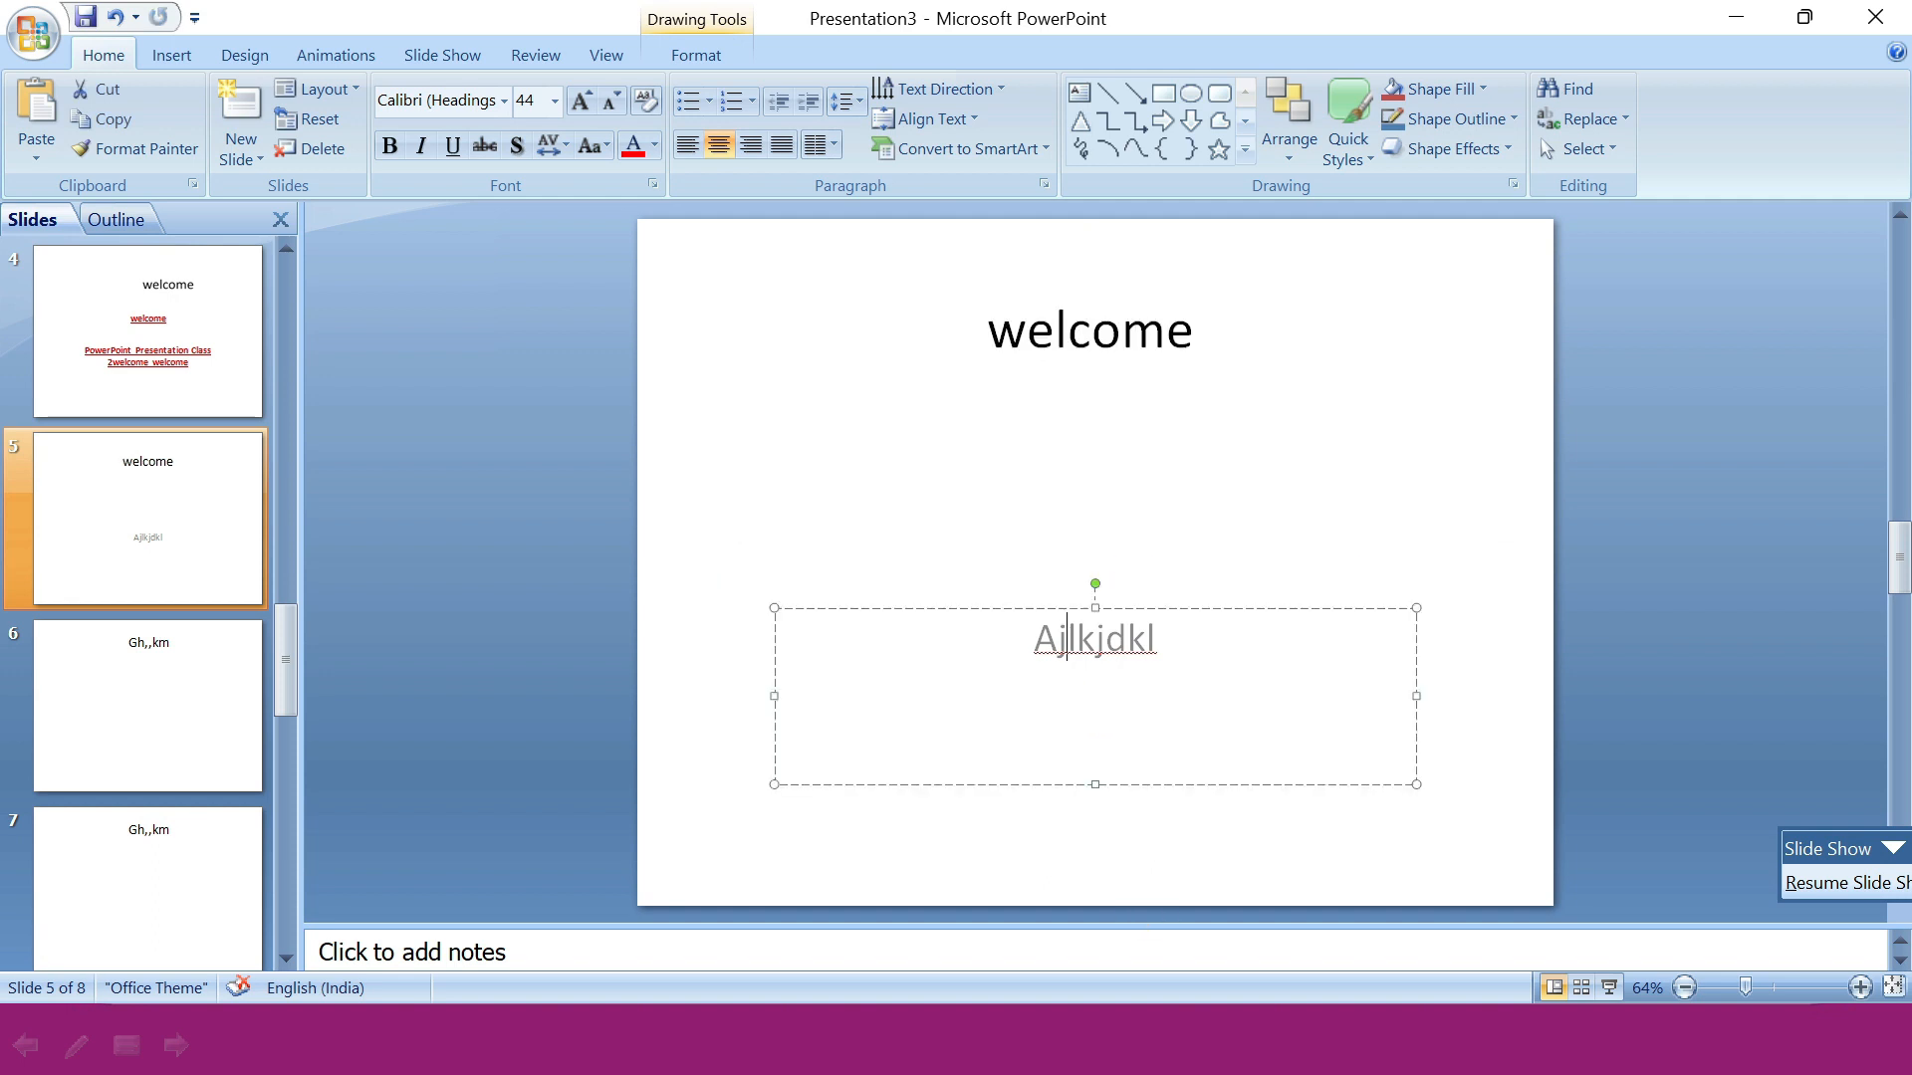
pyautogui.moveTo(973, 631); pyautogui.dragTo(821, 753)
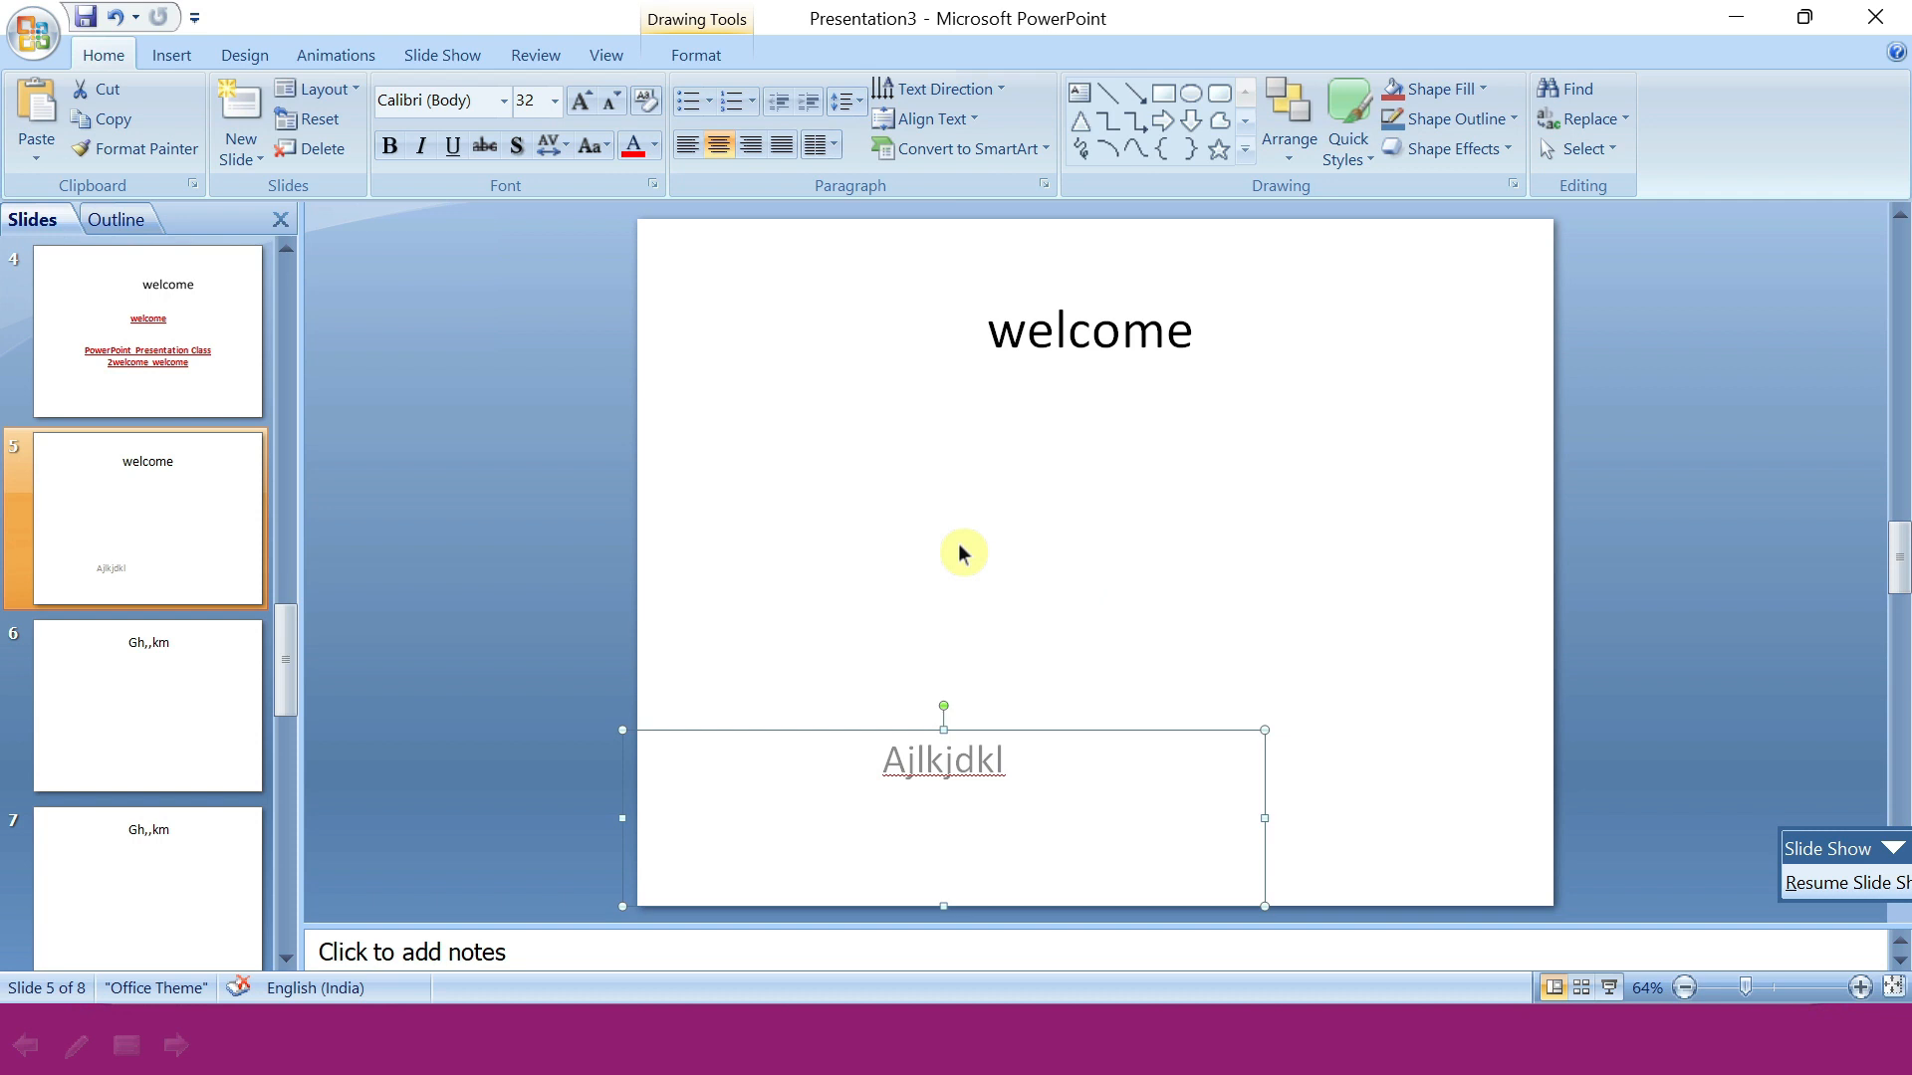
pyautogui.click(1091, 328)
pyautogui.moveTo(1171, 254); pyautogui.dragTo(1400, 237)
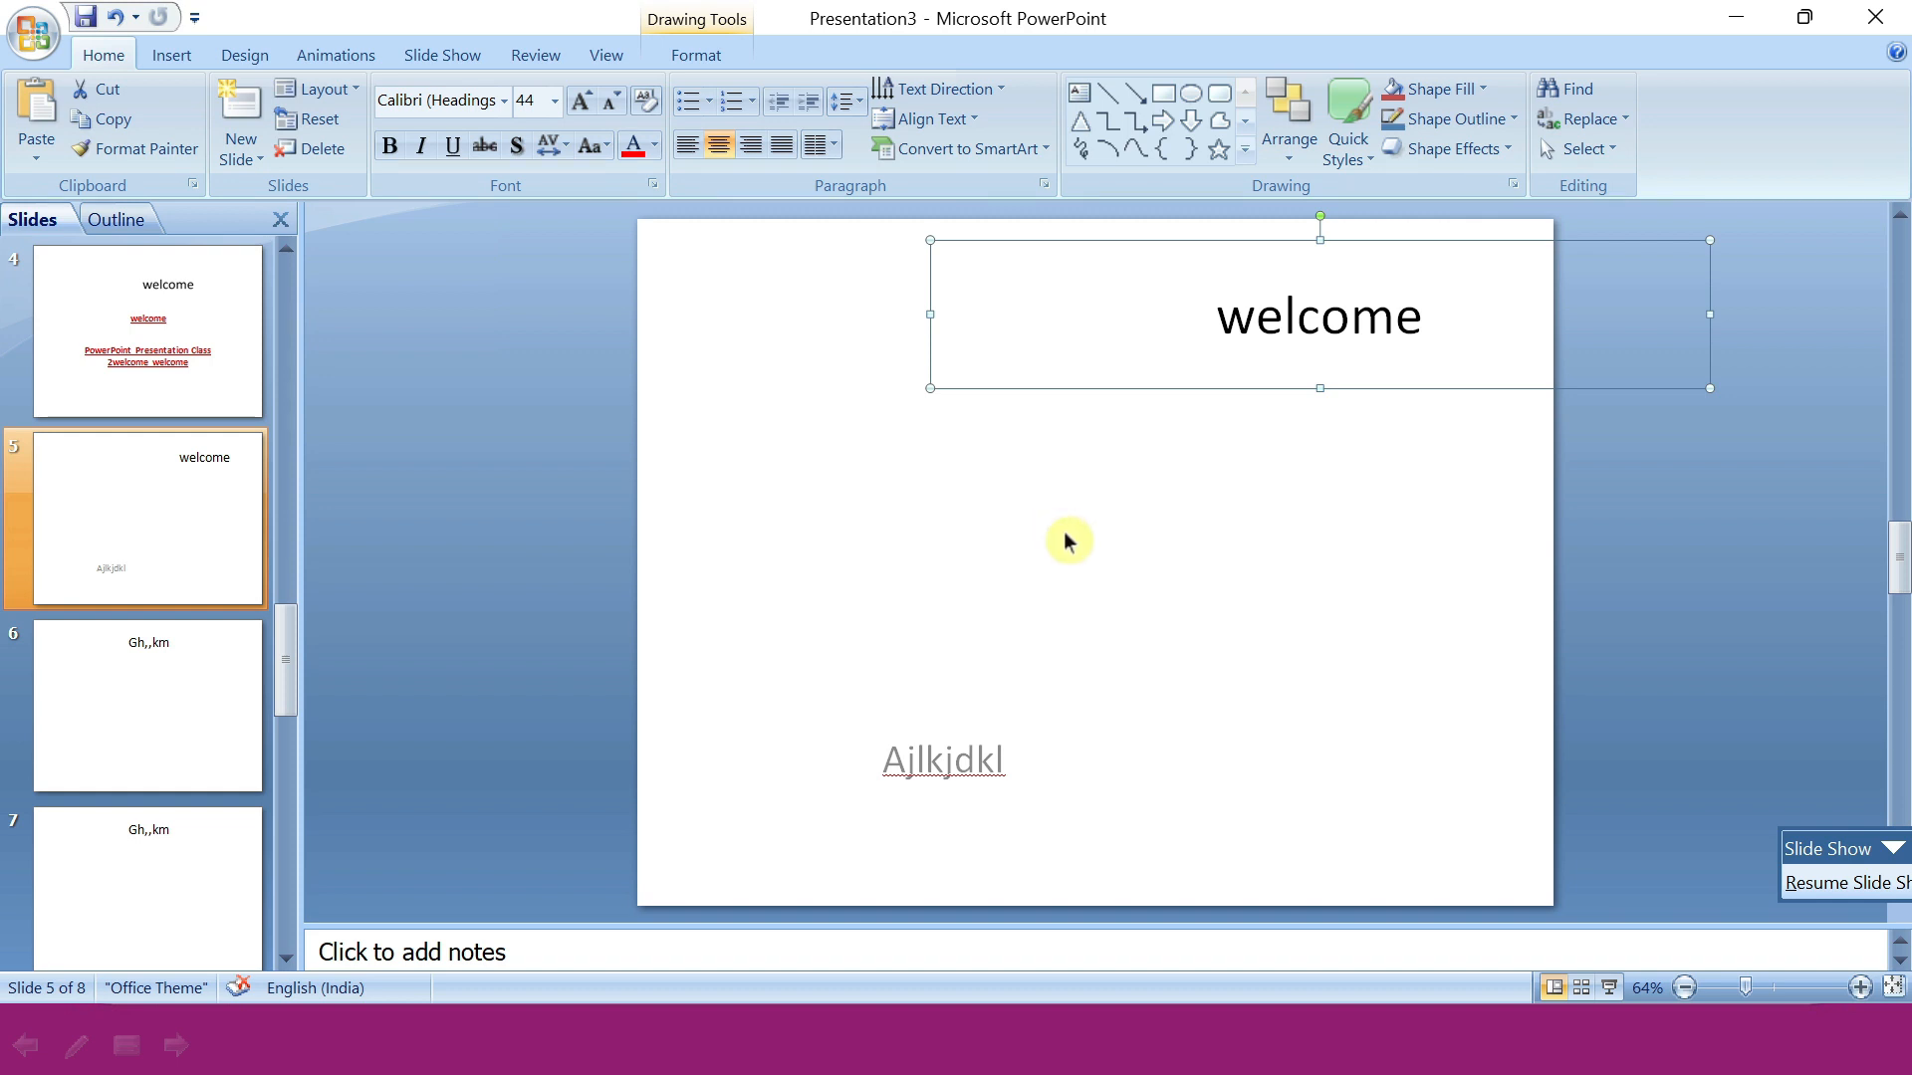
pyautogui.click(312, 109)
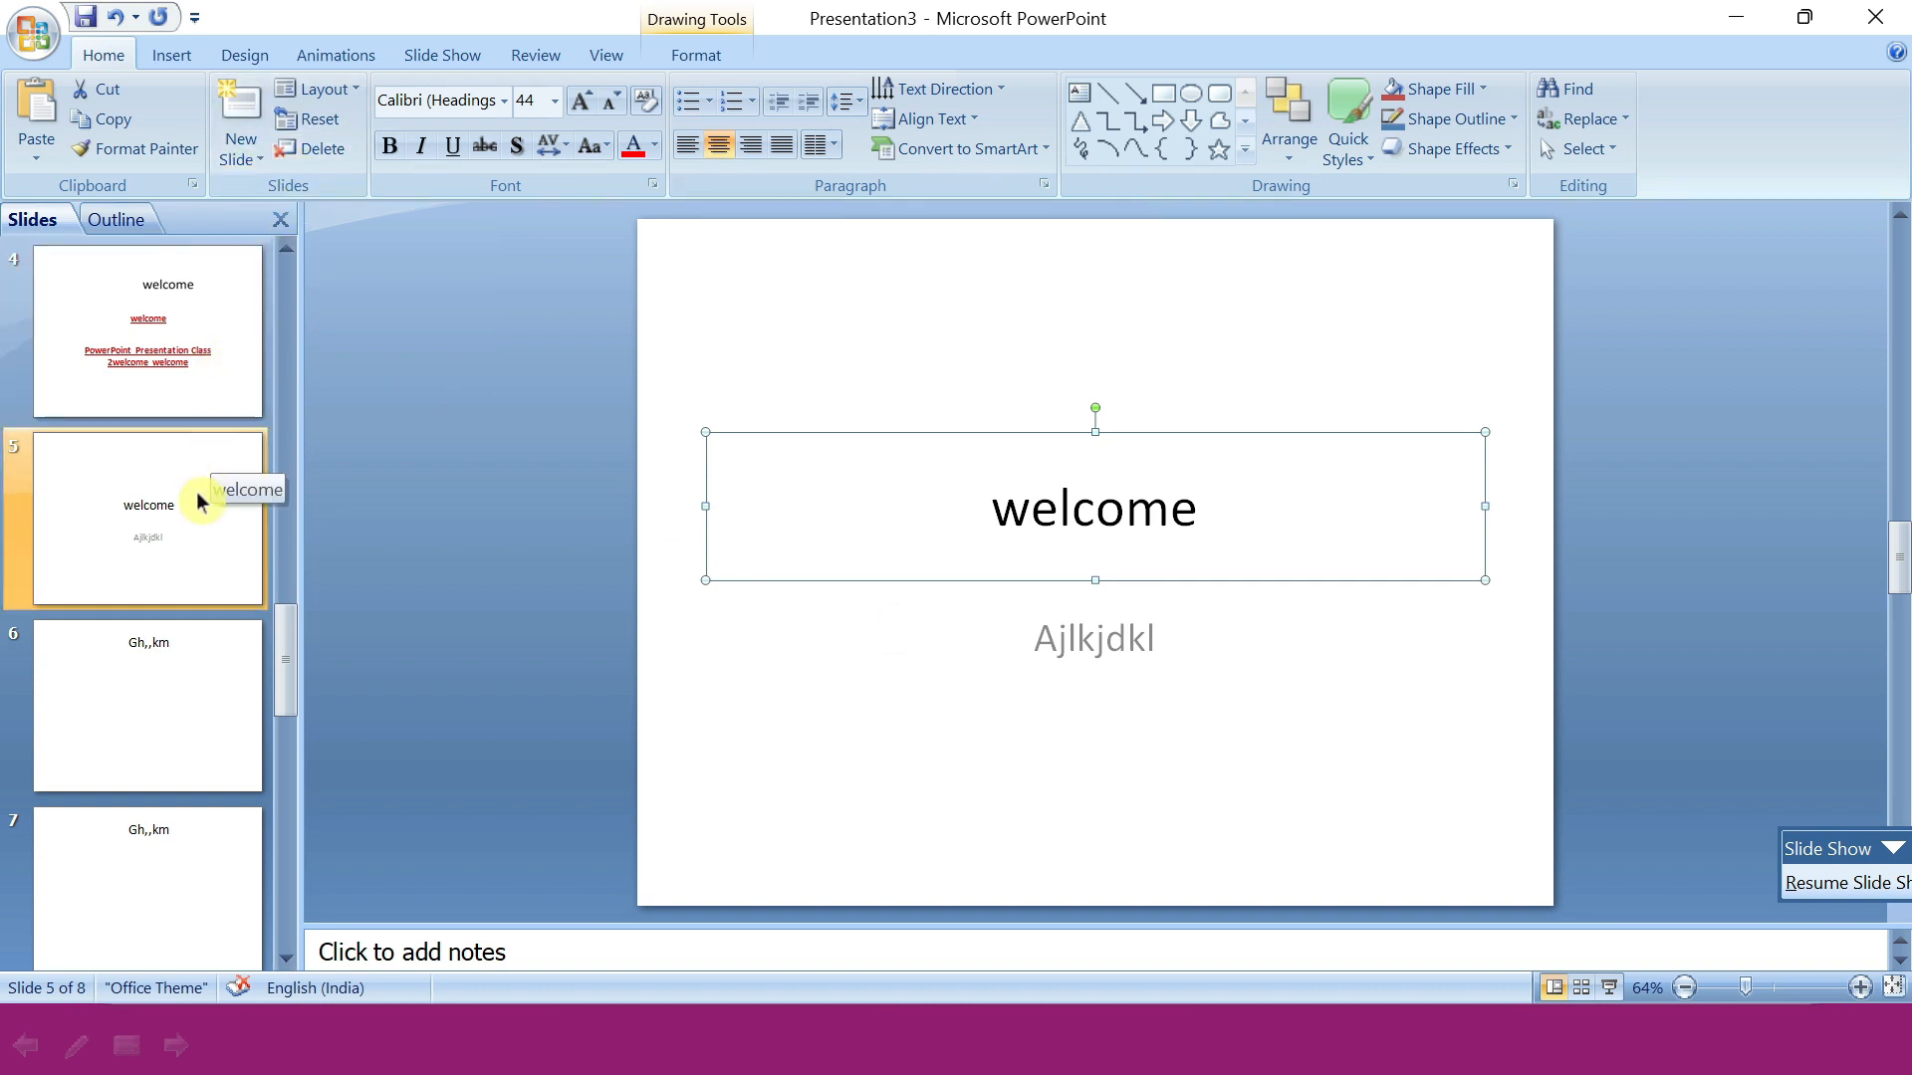
# Delete slide 4, the one with the red underlined text.
pyautogui.click(127, 337)
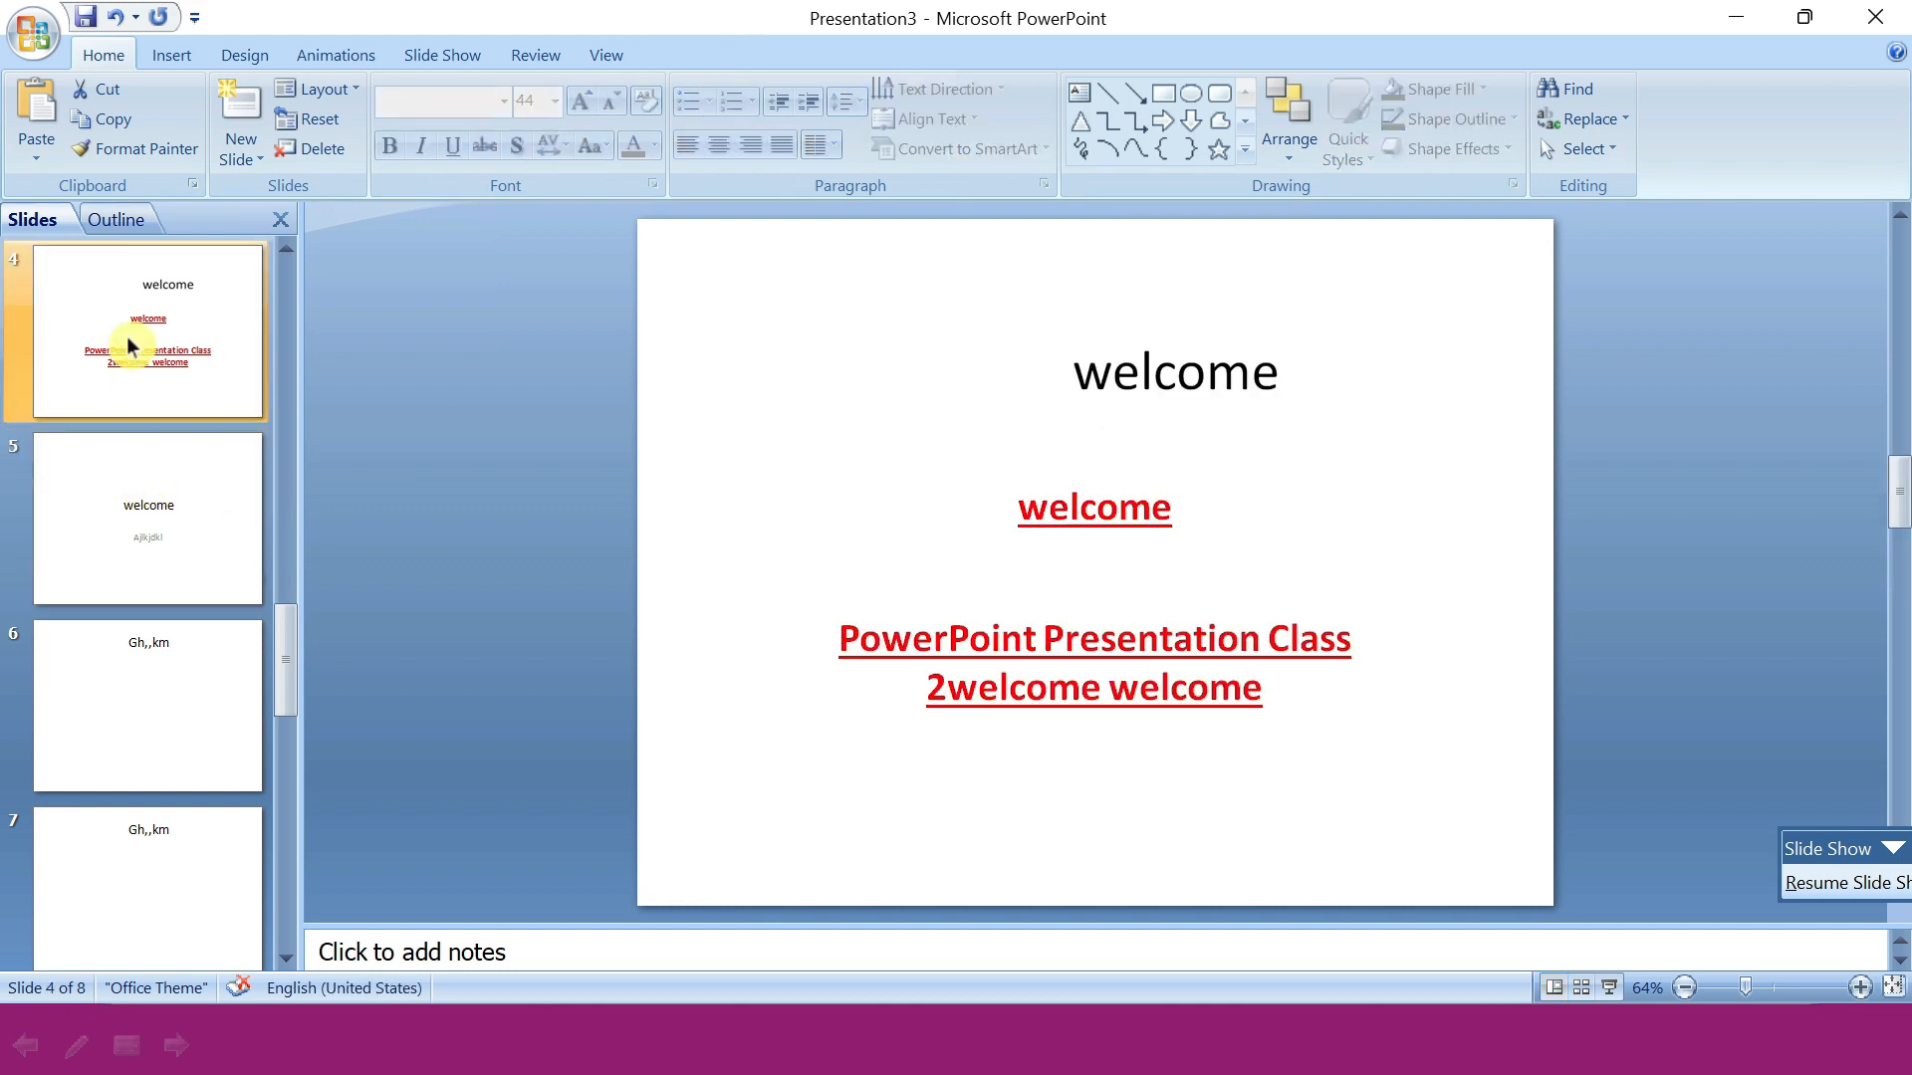
pyautogui.press('Delete')
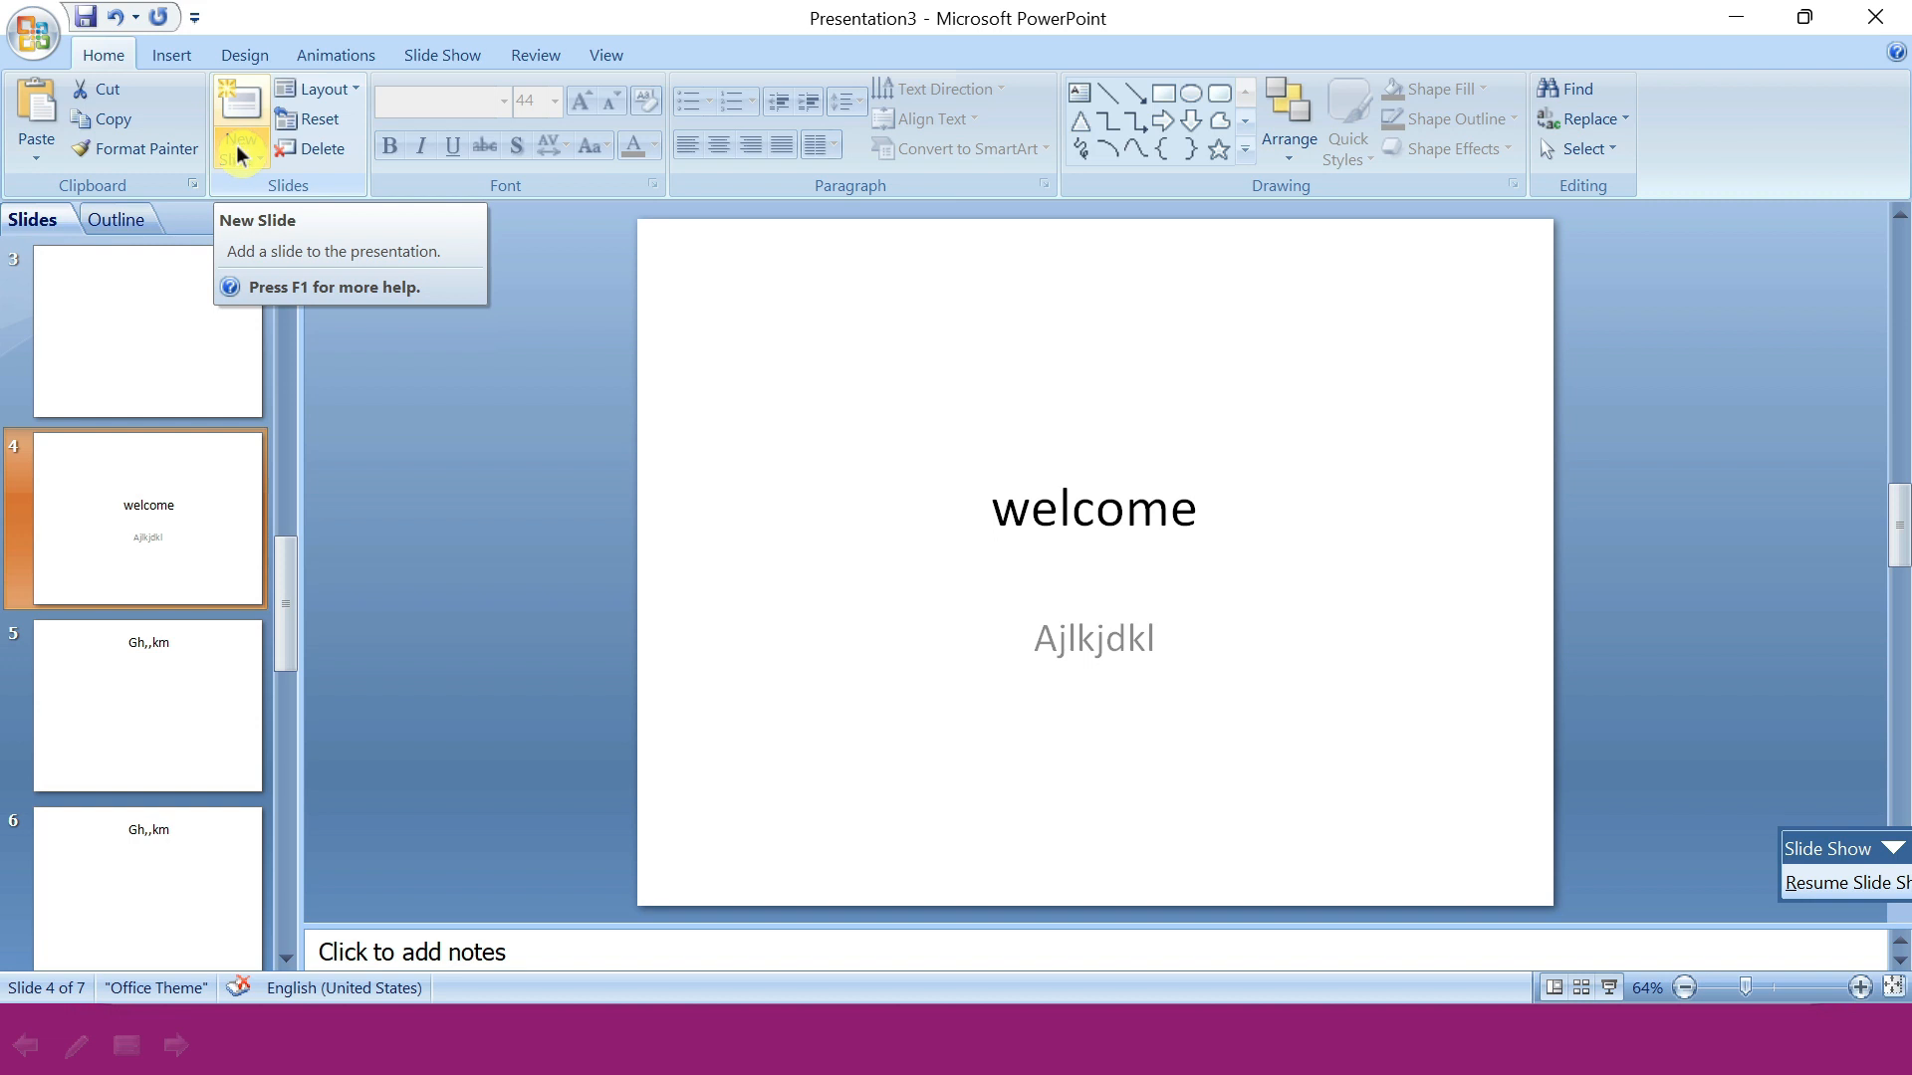
# View the available slide layouts for the current slide without applying one.
pyautogui.click(353, 93)
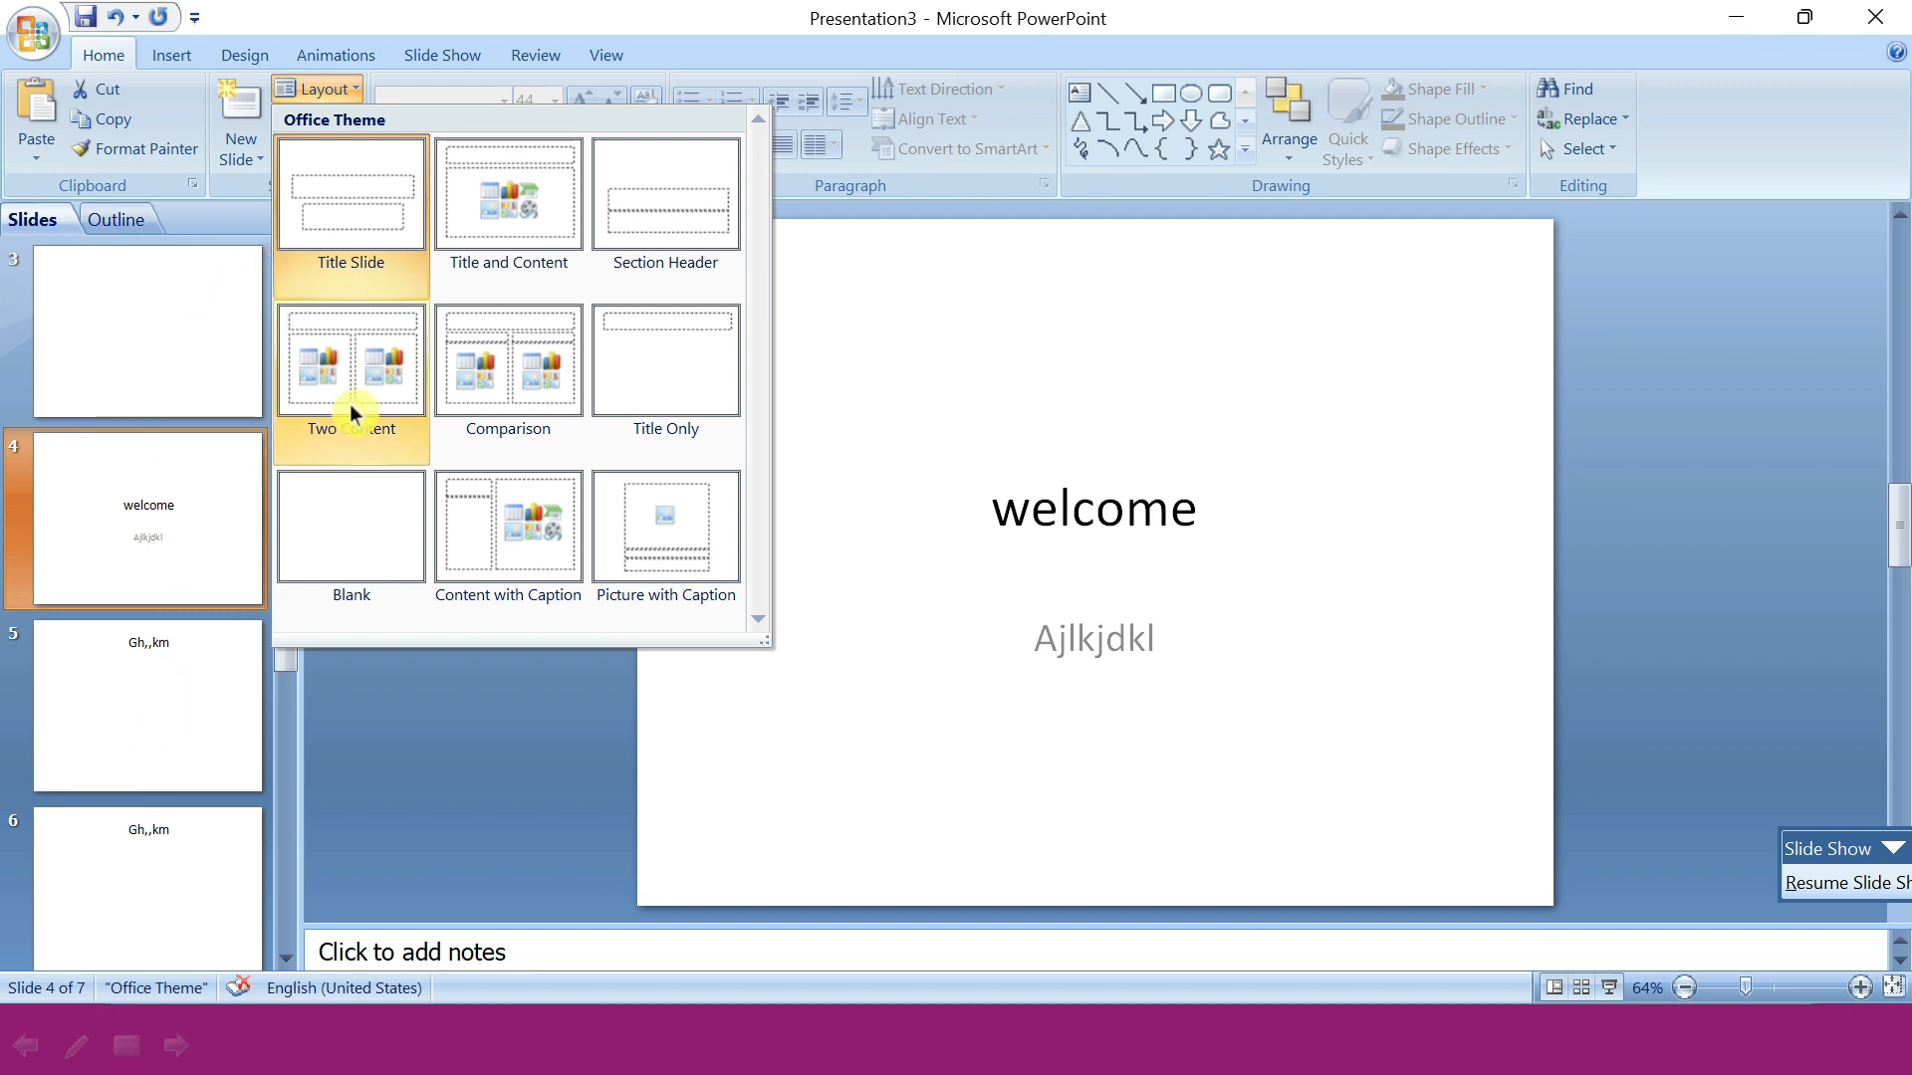
pyautogui.click(503, 796)
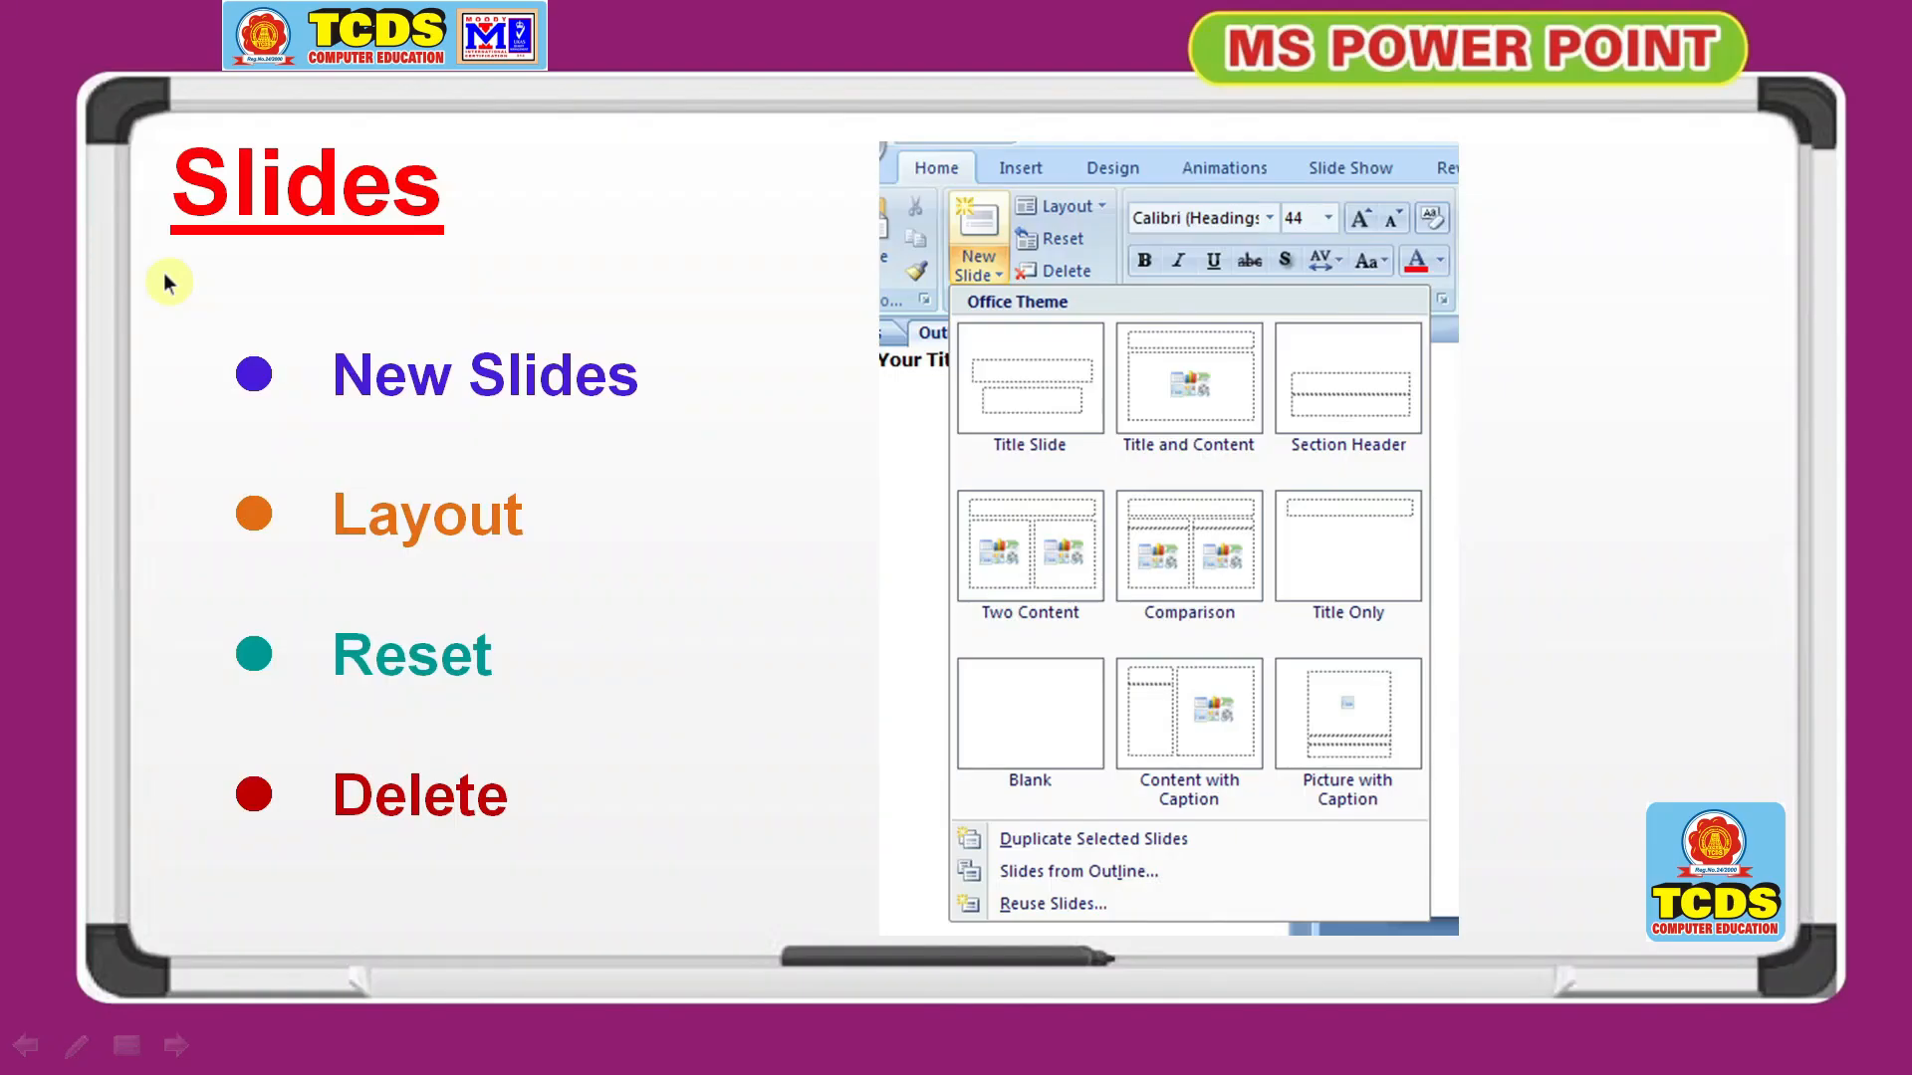
pyautogui.click(165, 274)
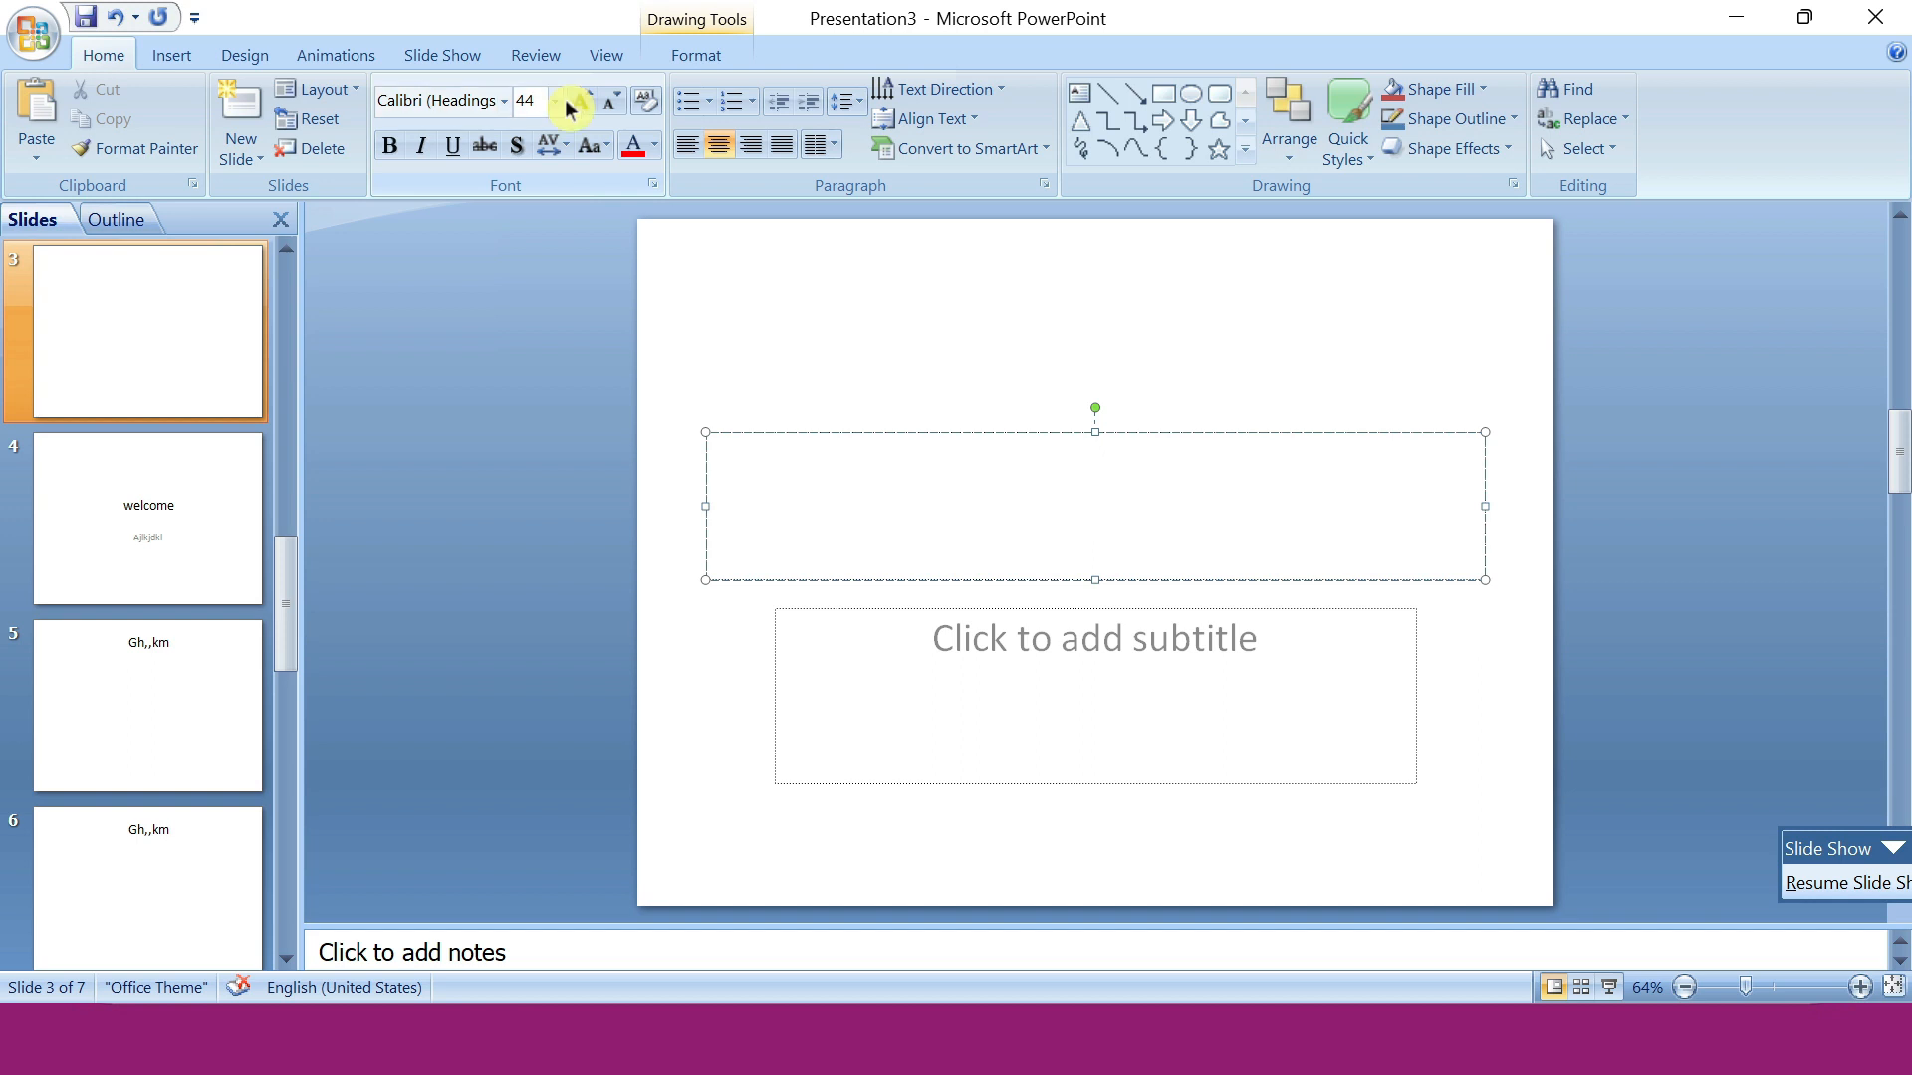
pyautogui.click(390, 149)
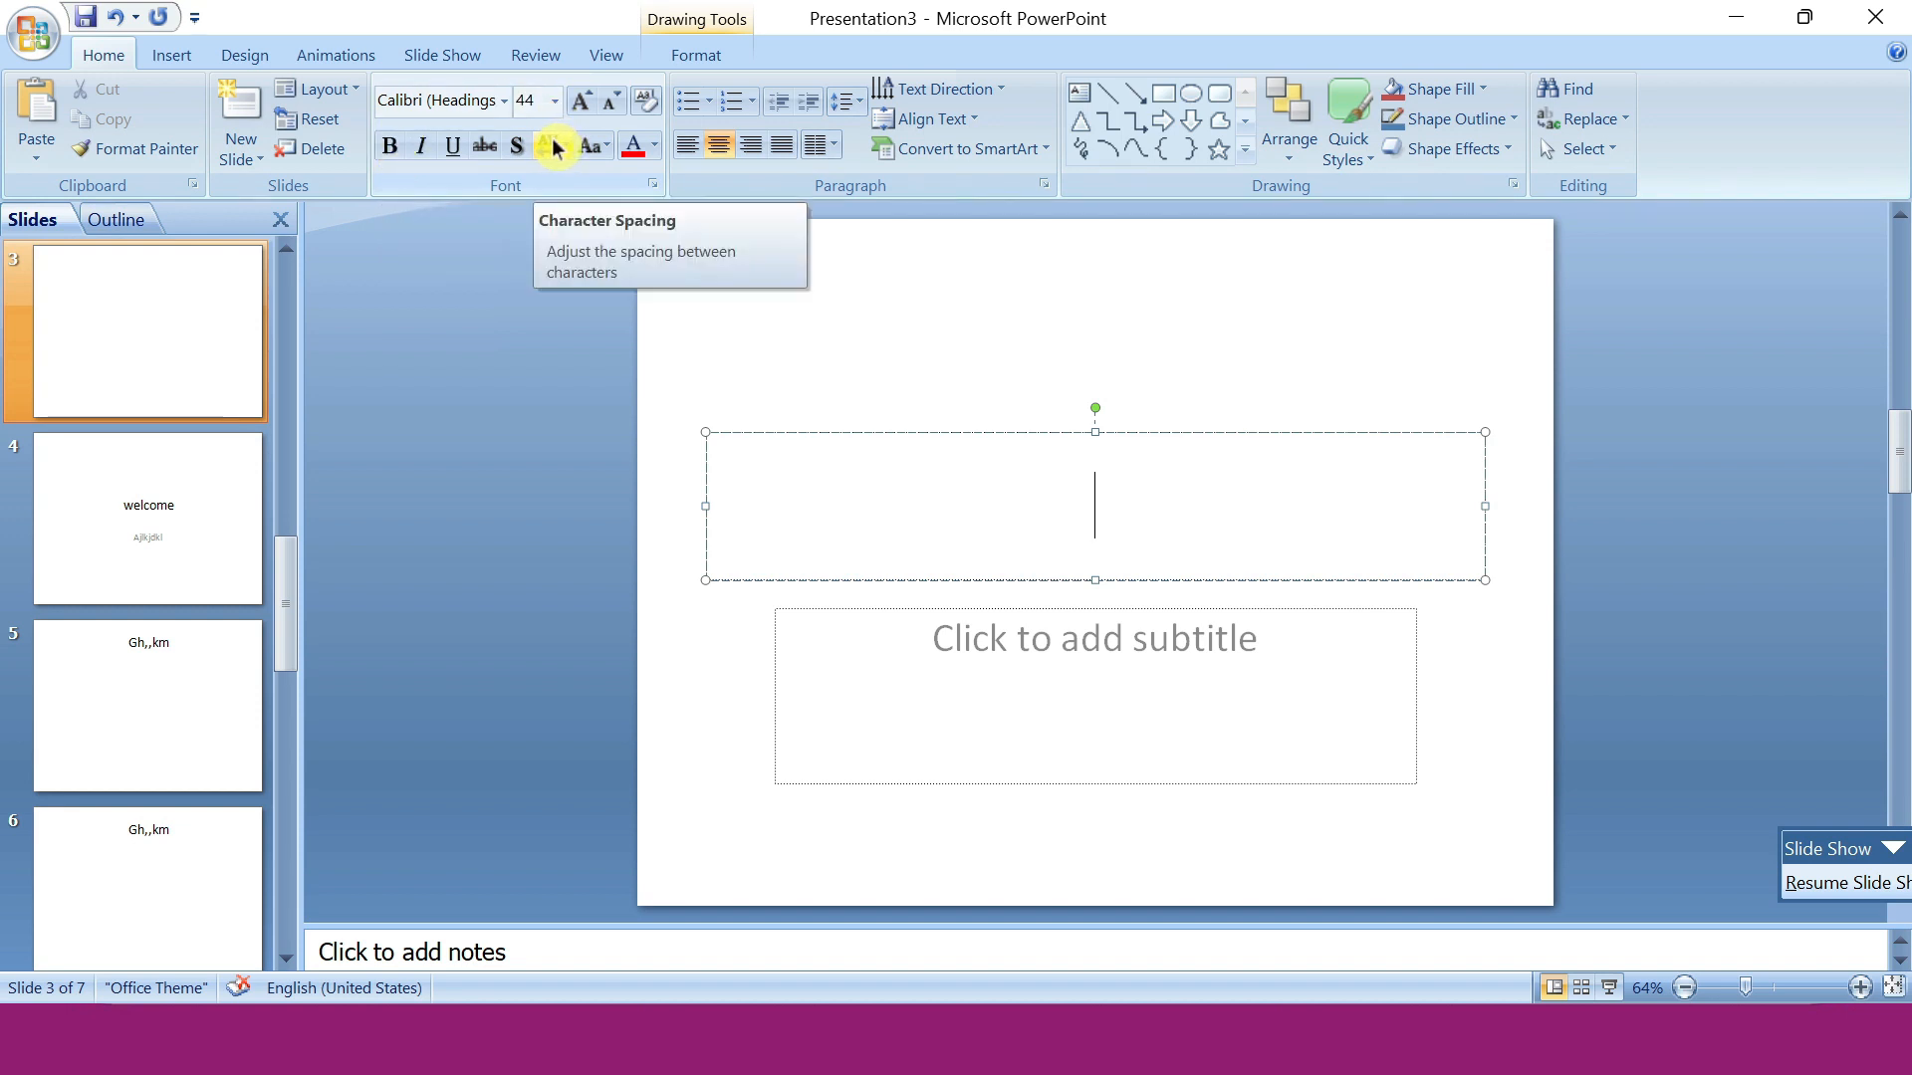
# Change the font of the title "welcome" on slide 4 to Blackadder ITC.
pyautogui.click(93, 563)
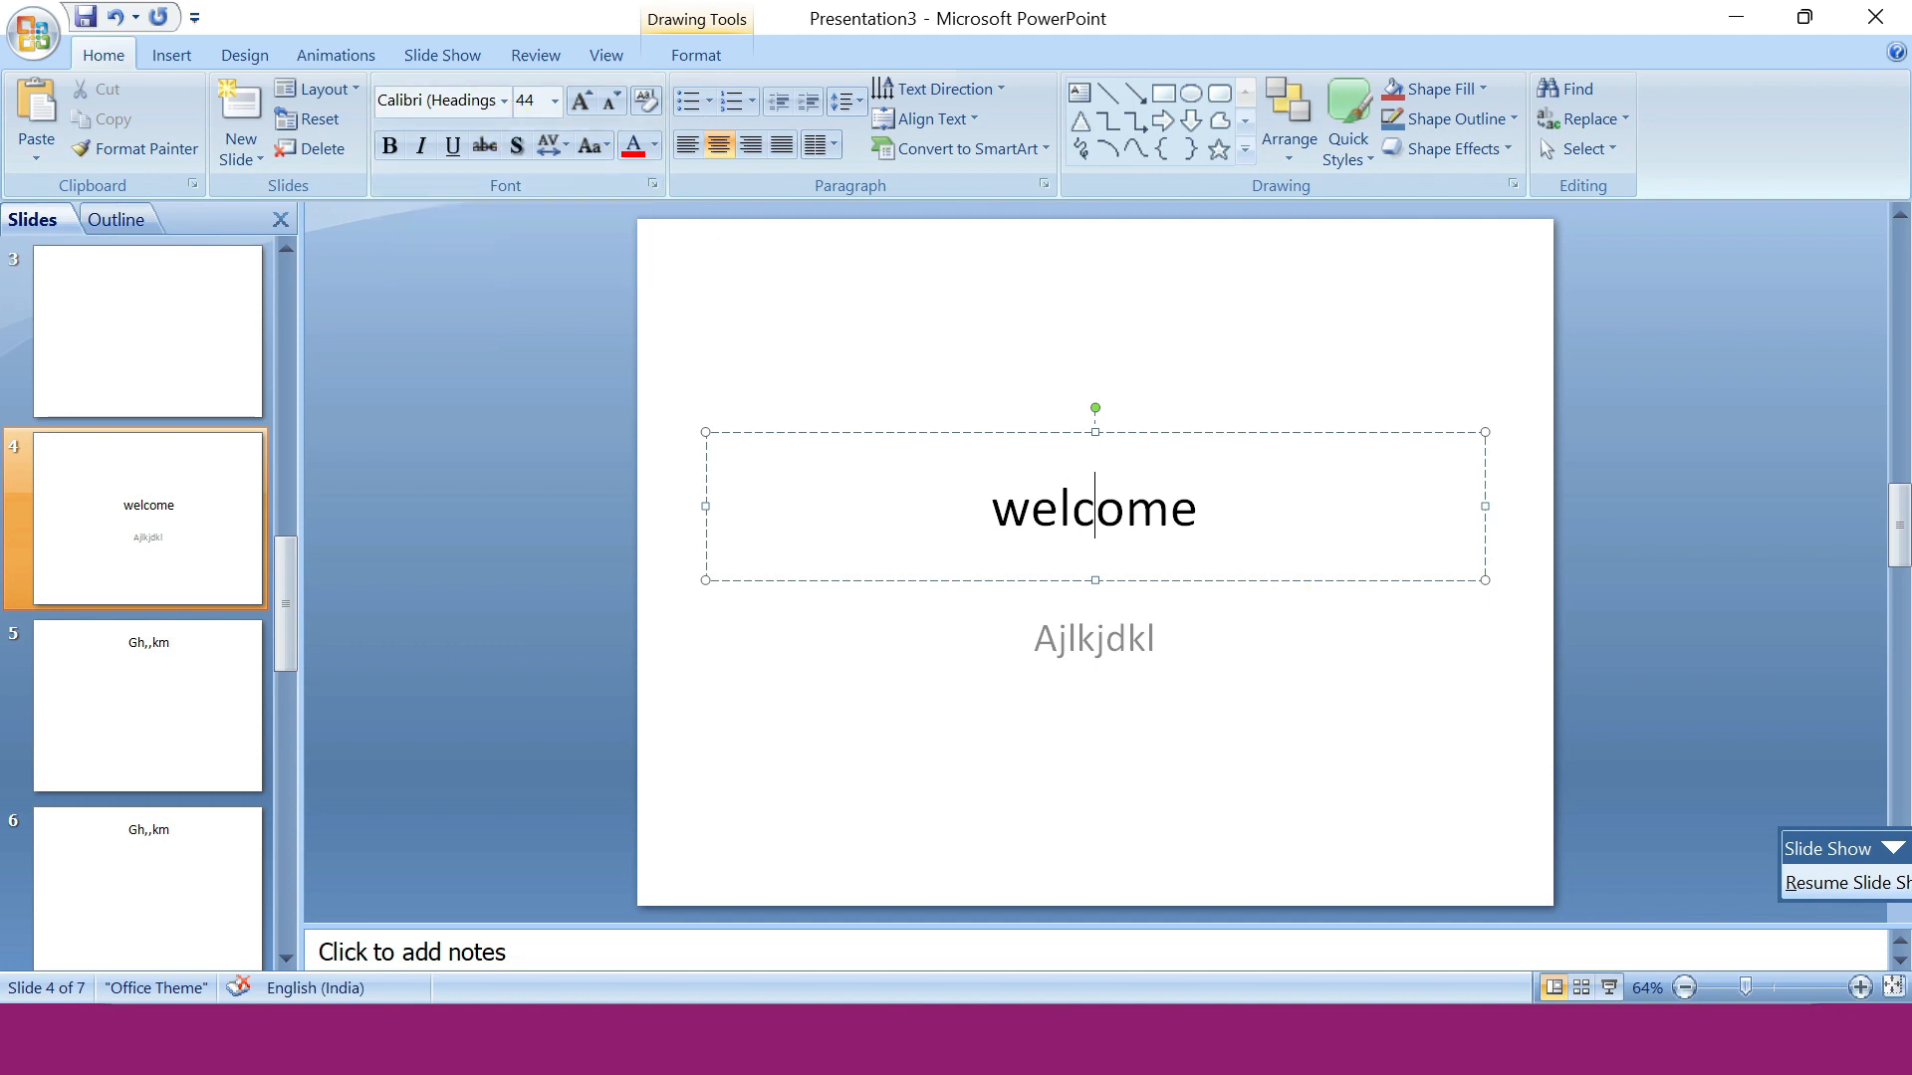
pyautogui.press('End')
pyautogui.hotkey('shift', 'Left')
pyautogui.hotkey('shift', 'Left')
pyautogui.hotkey('shift', 'Left')
pyautogui.hotkey('shift', 'Left')
pyautogui.hotkey('shift', 'Left')
pyautogui.hotkey('shift', 'Left')
pyautogui.hotkey('shift', 'Left')
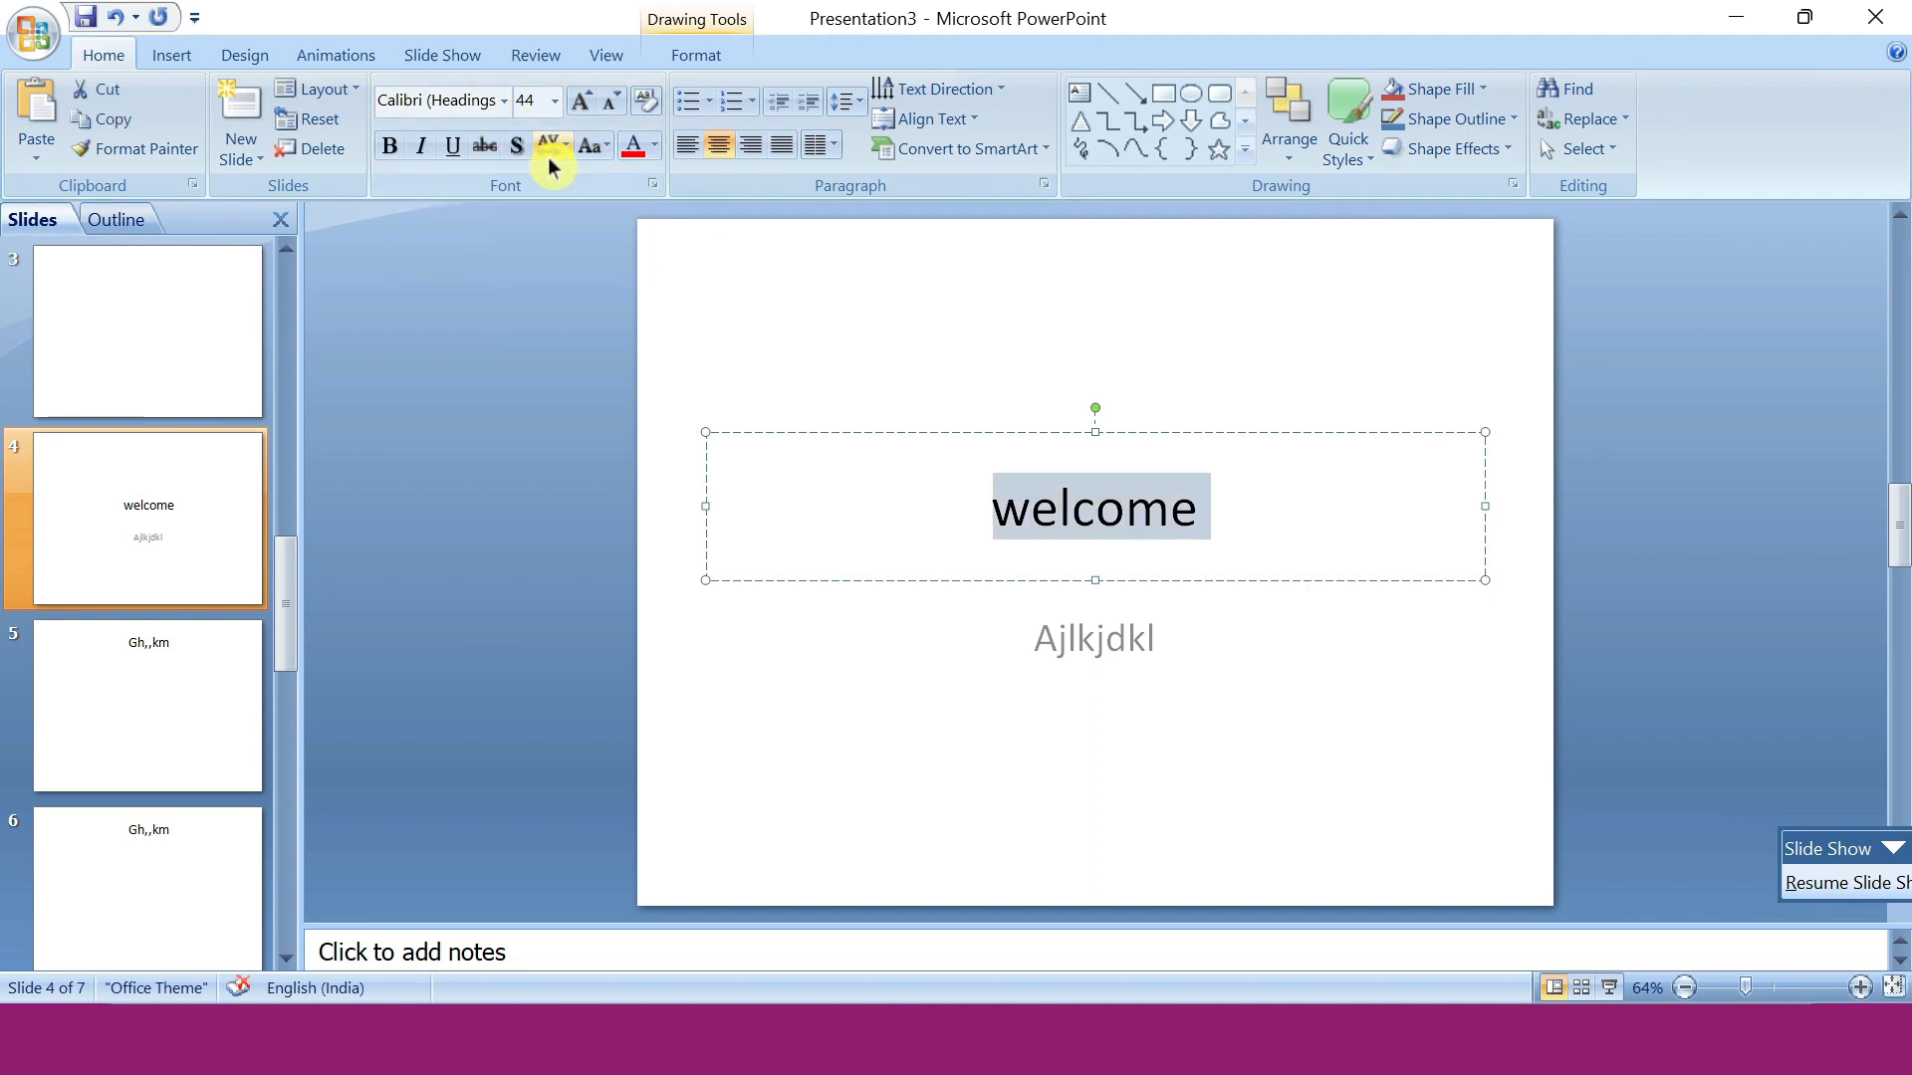
pyautogui.click(504, 109)
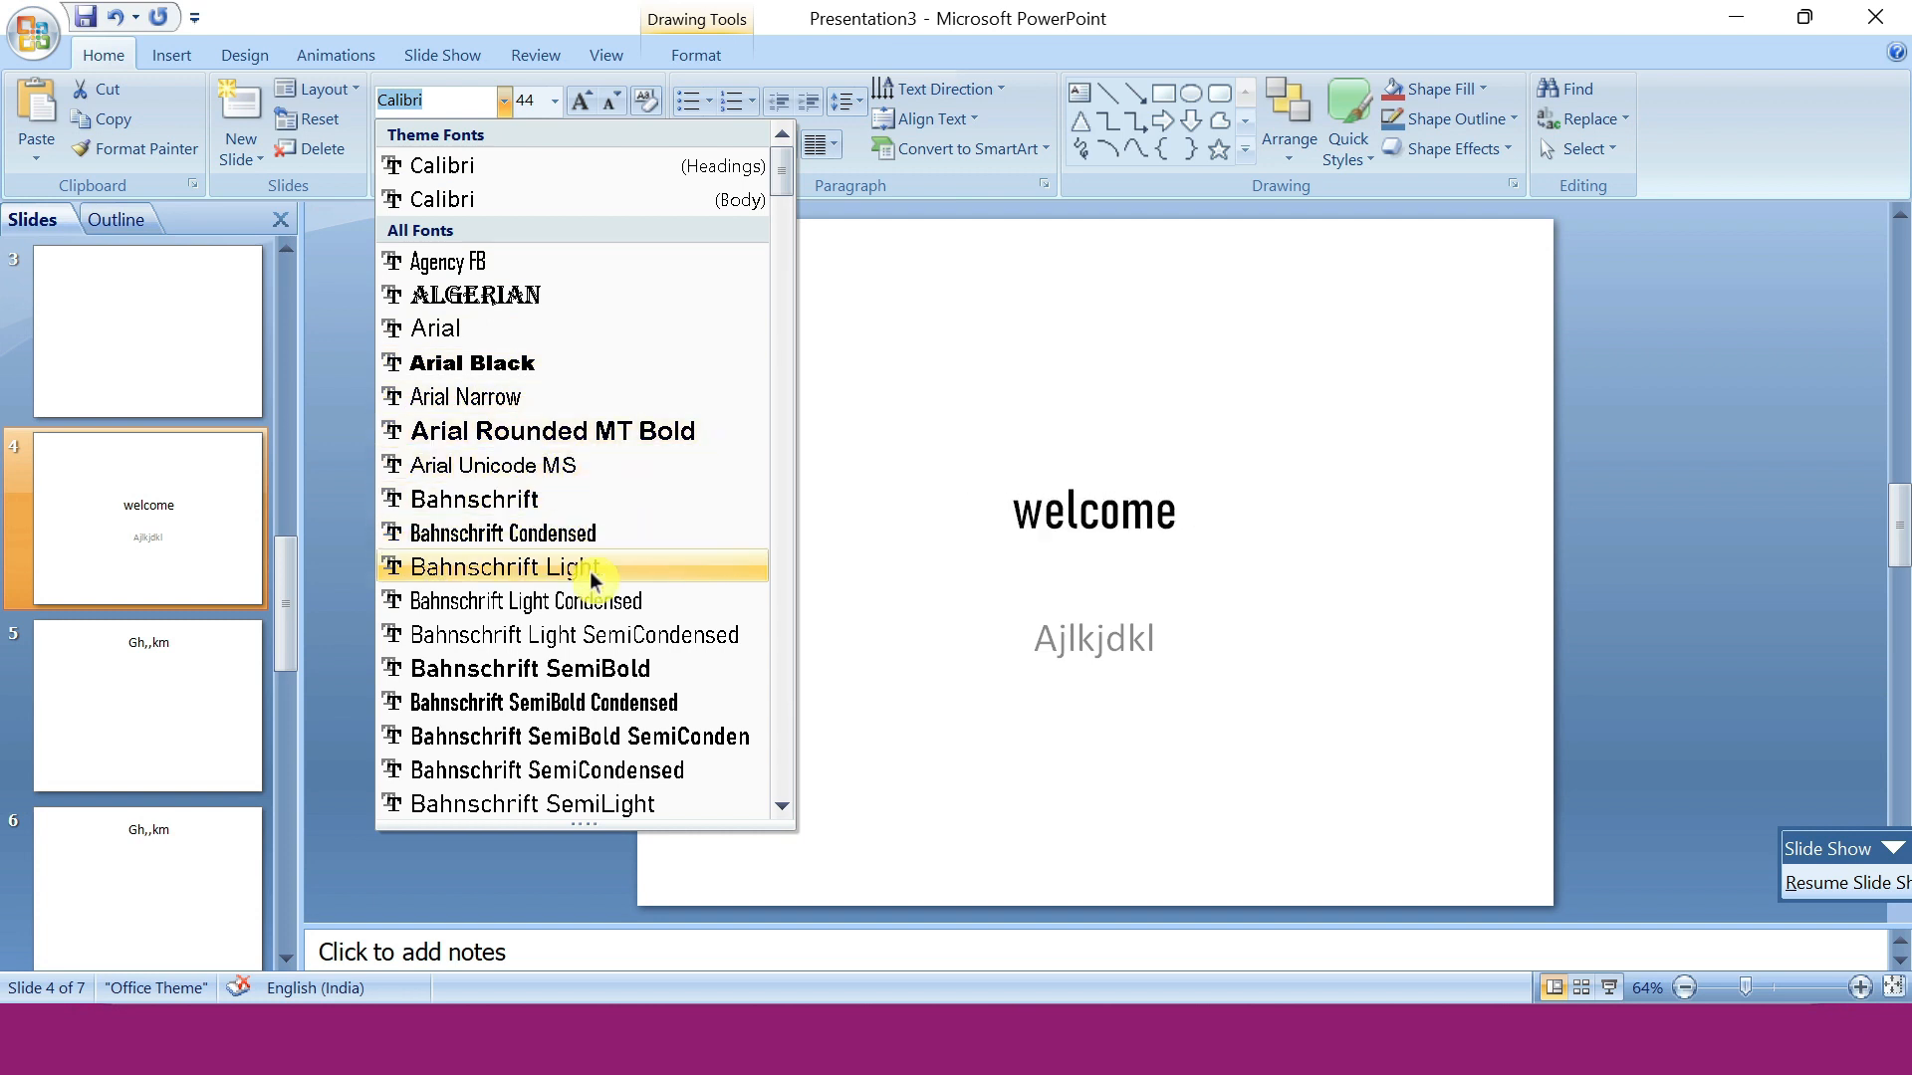
pyautogui.scroll(-6, 642, 687)
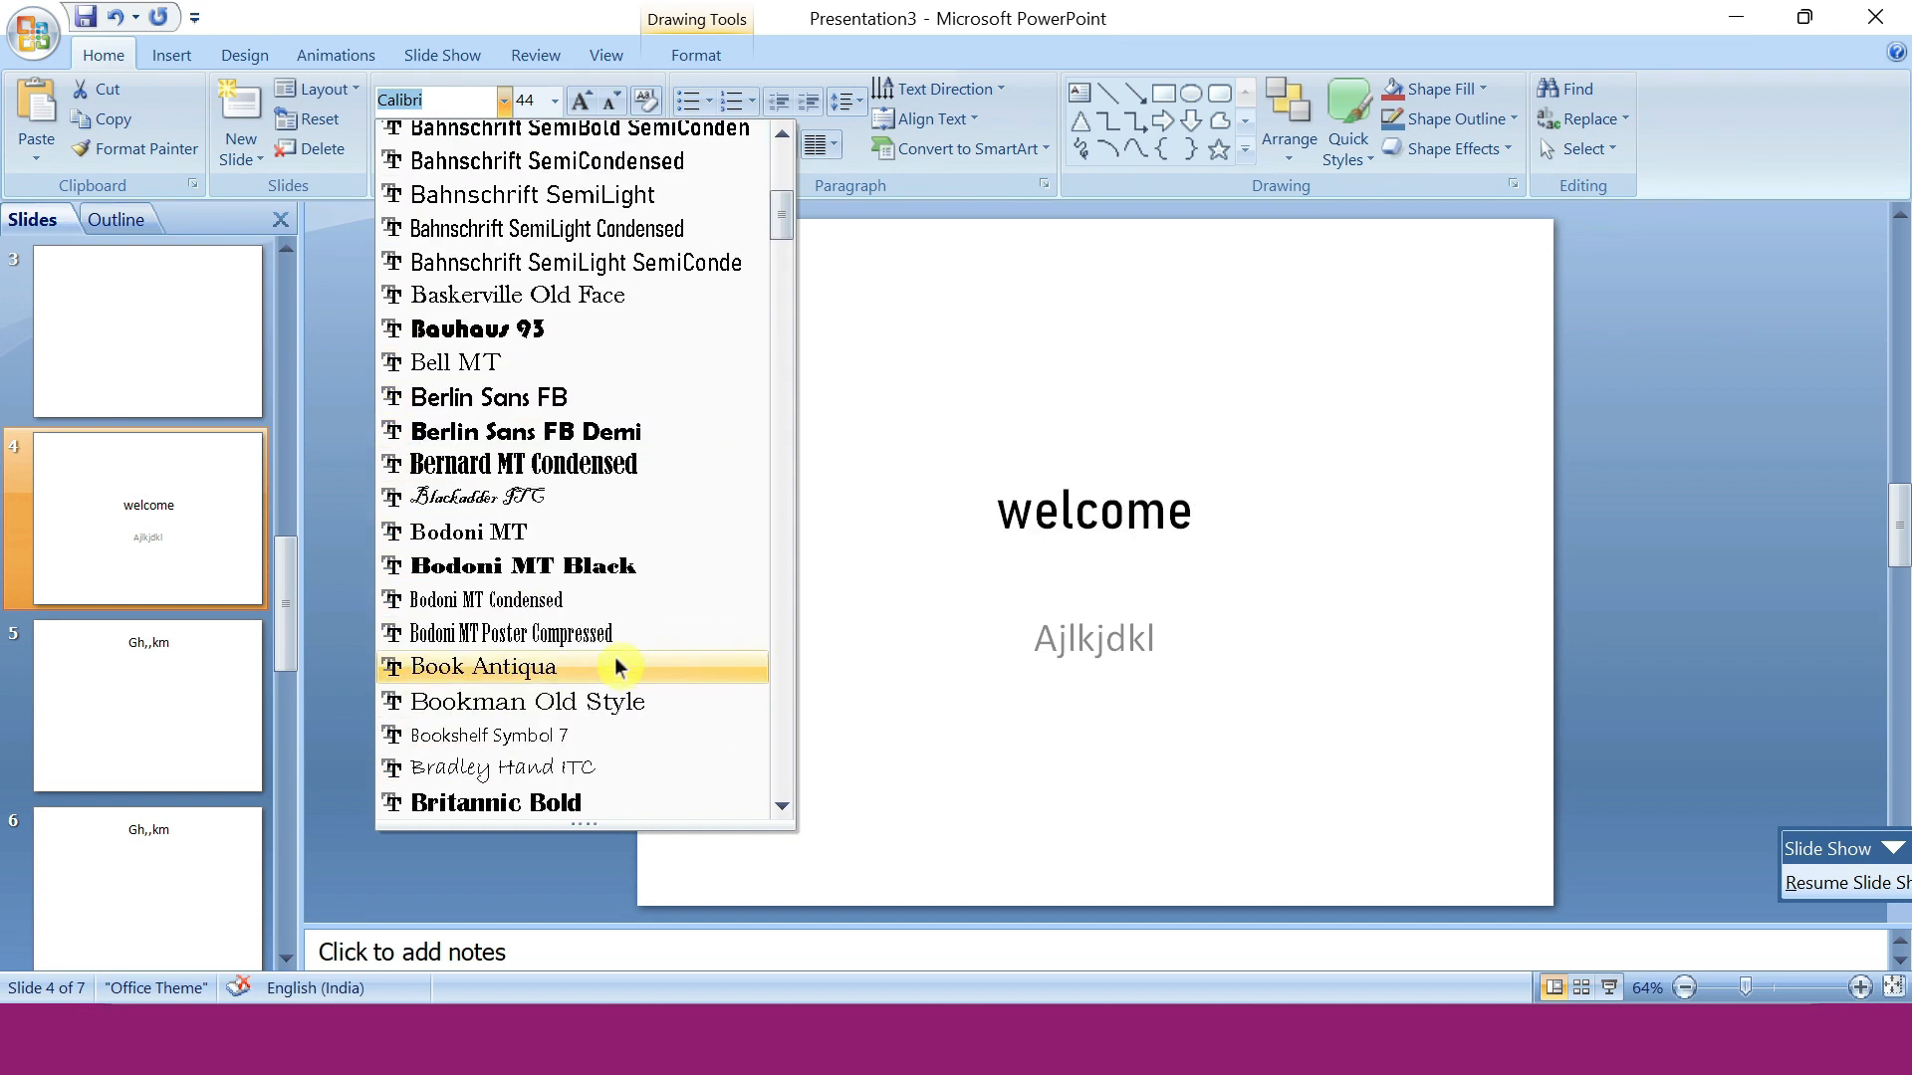
pyautogui.click(536, 505)
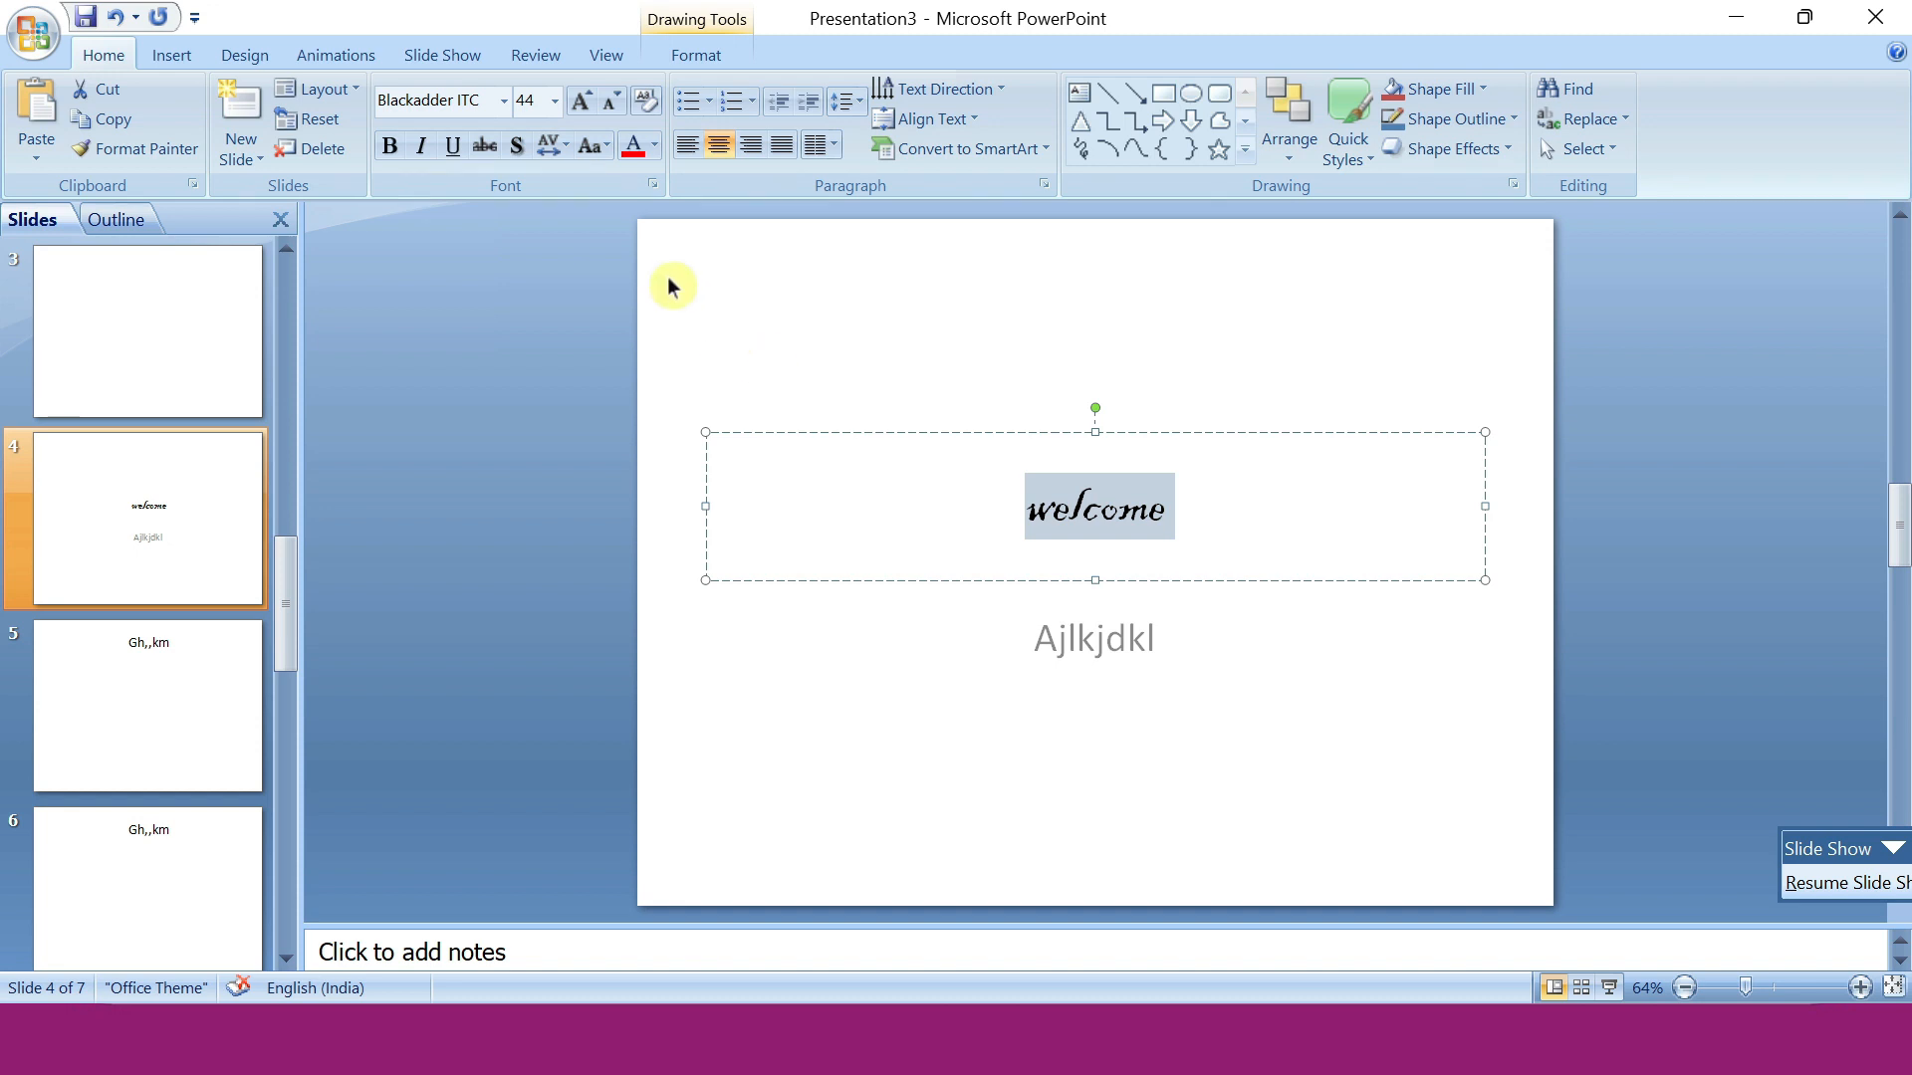
# Set the "welcome" title's font size to the preset 72, and replace it with a custom size of 123.
pyautogui.click(552, 108)
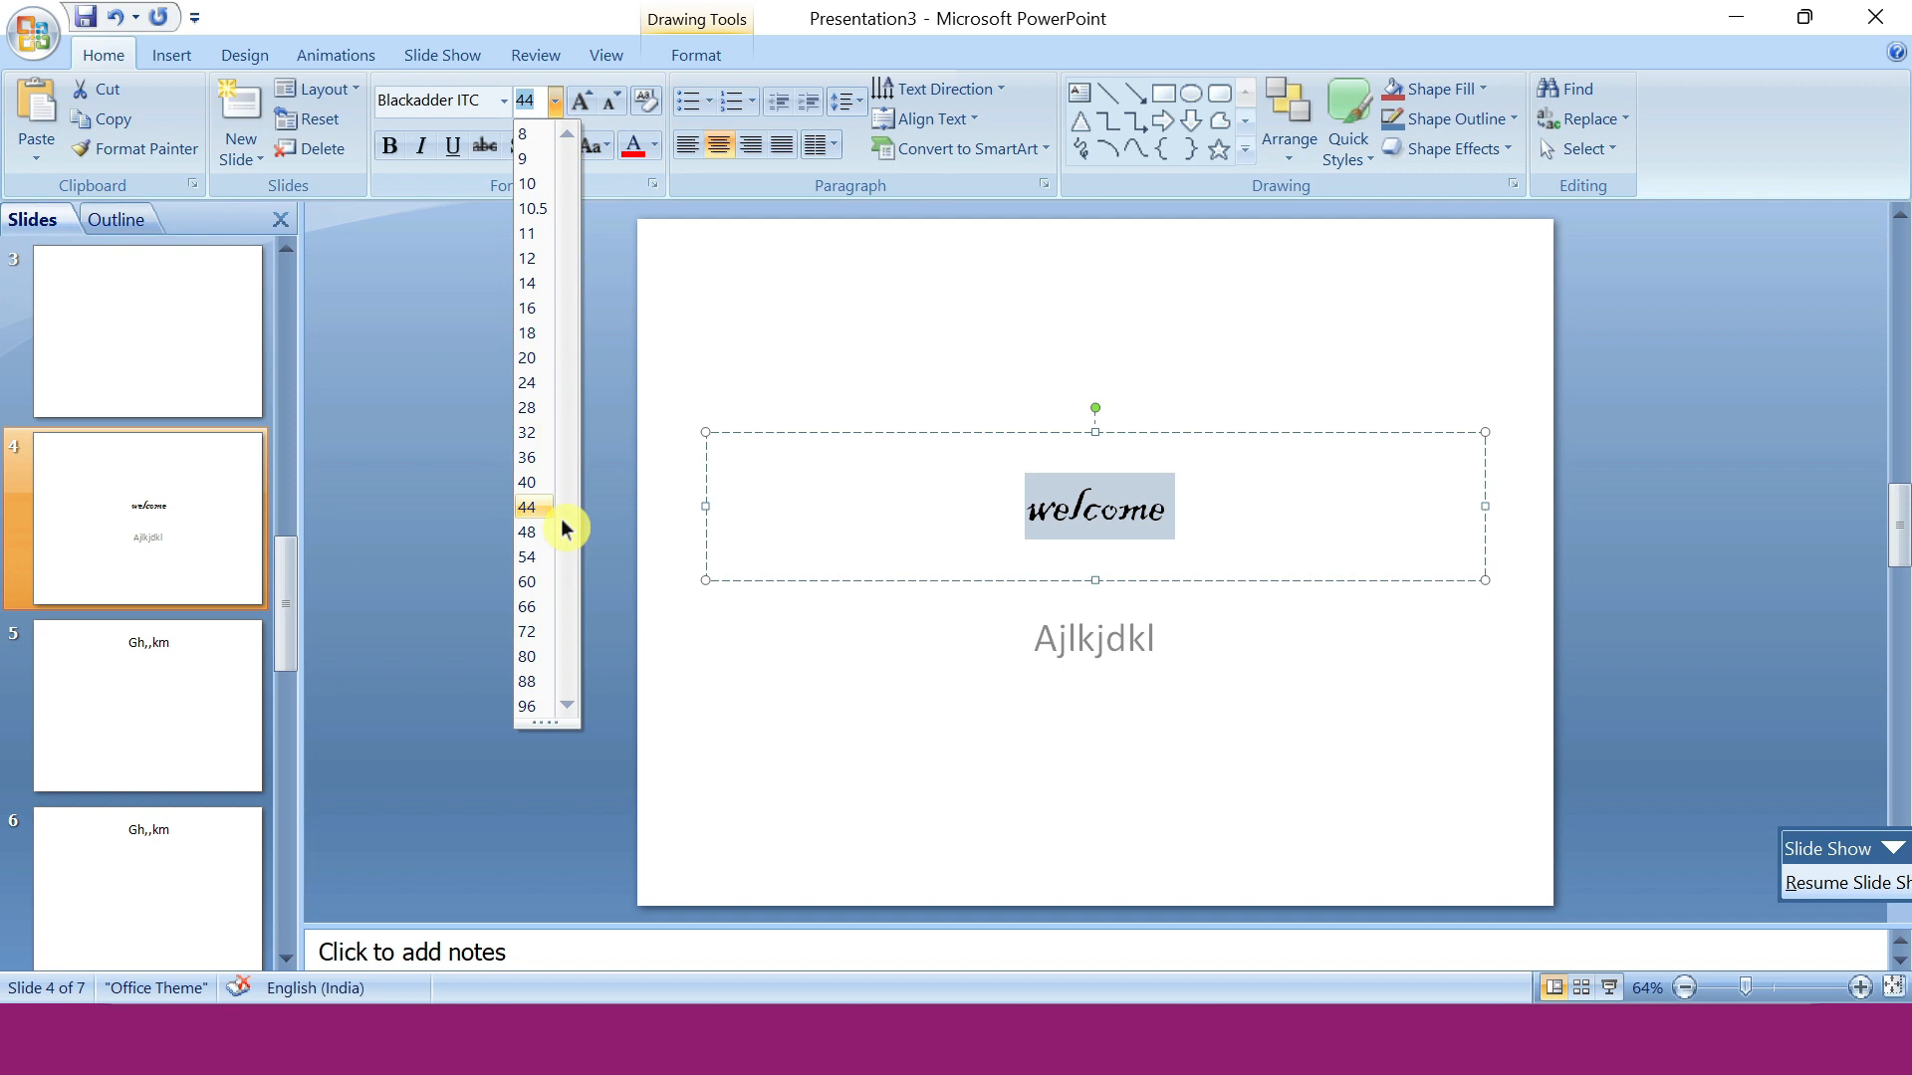
pyautogui.click(533, 631)
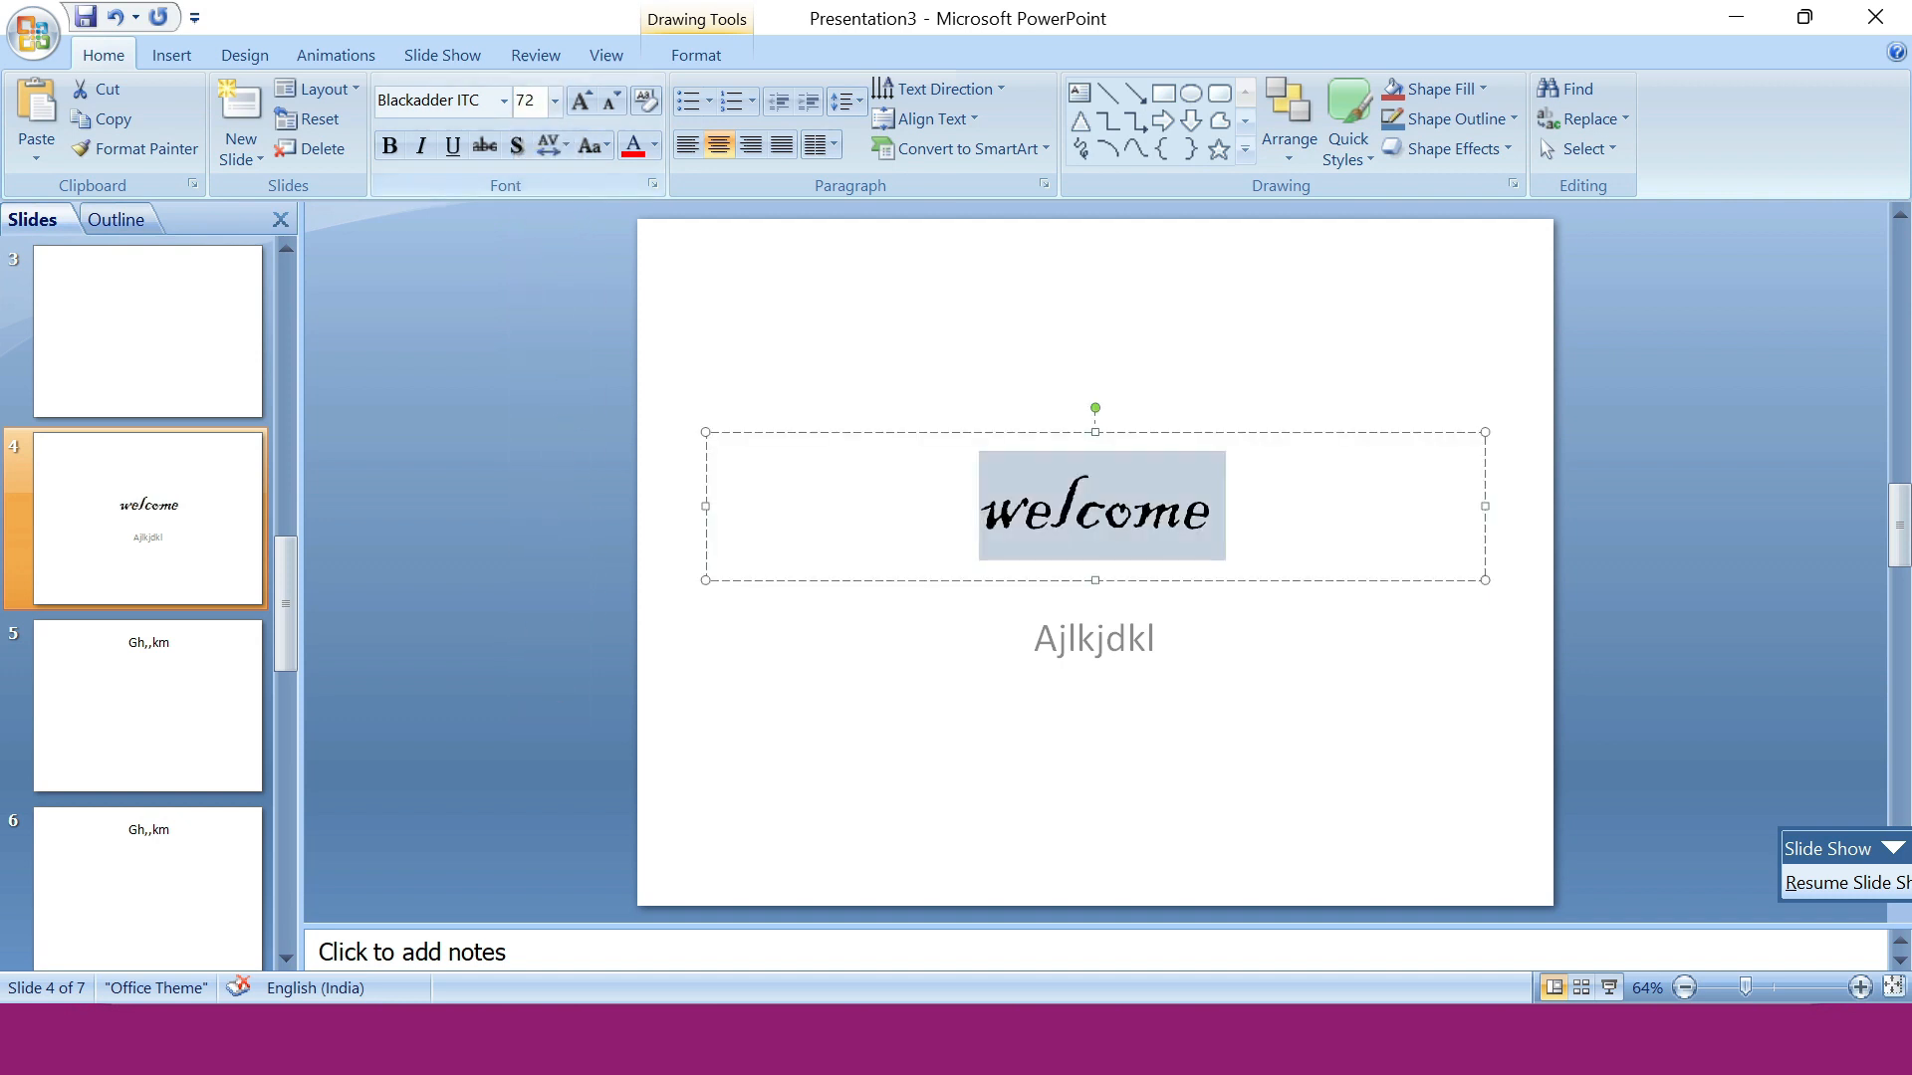
pyautogui.click(551, 109)
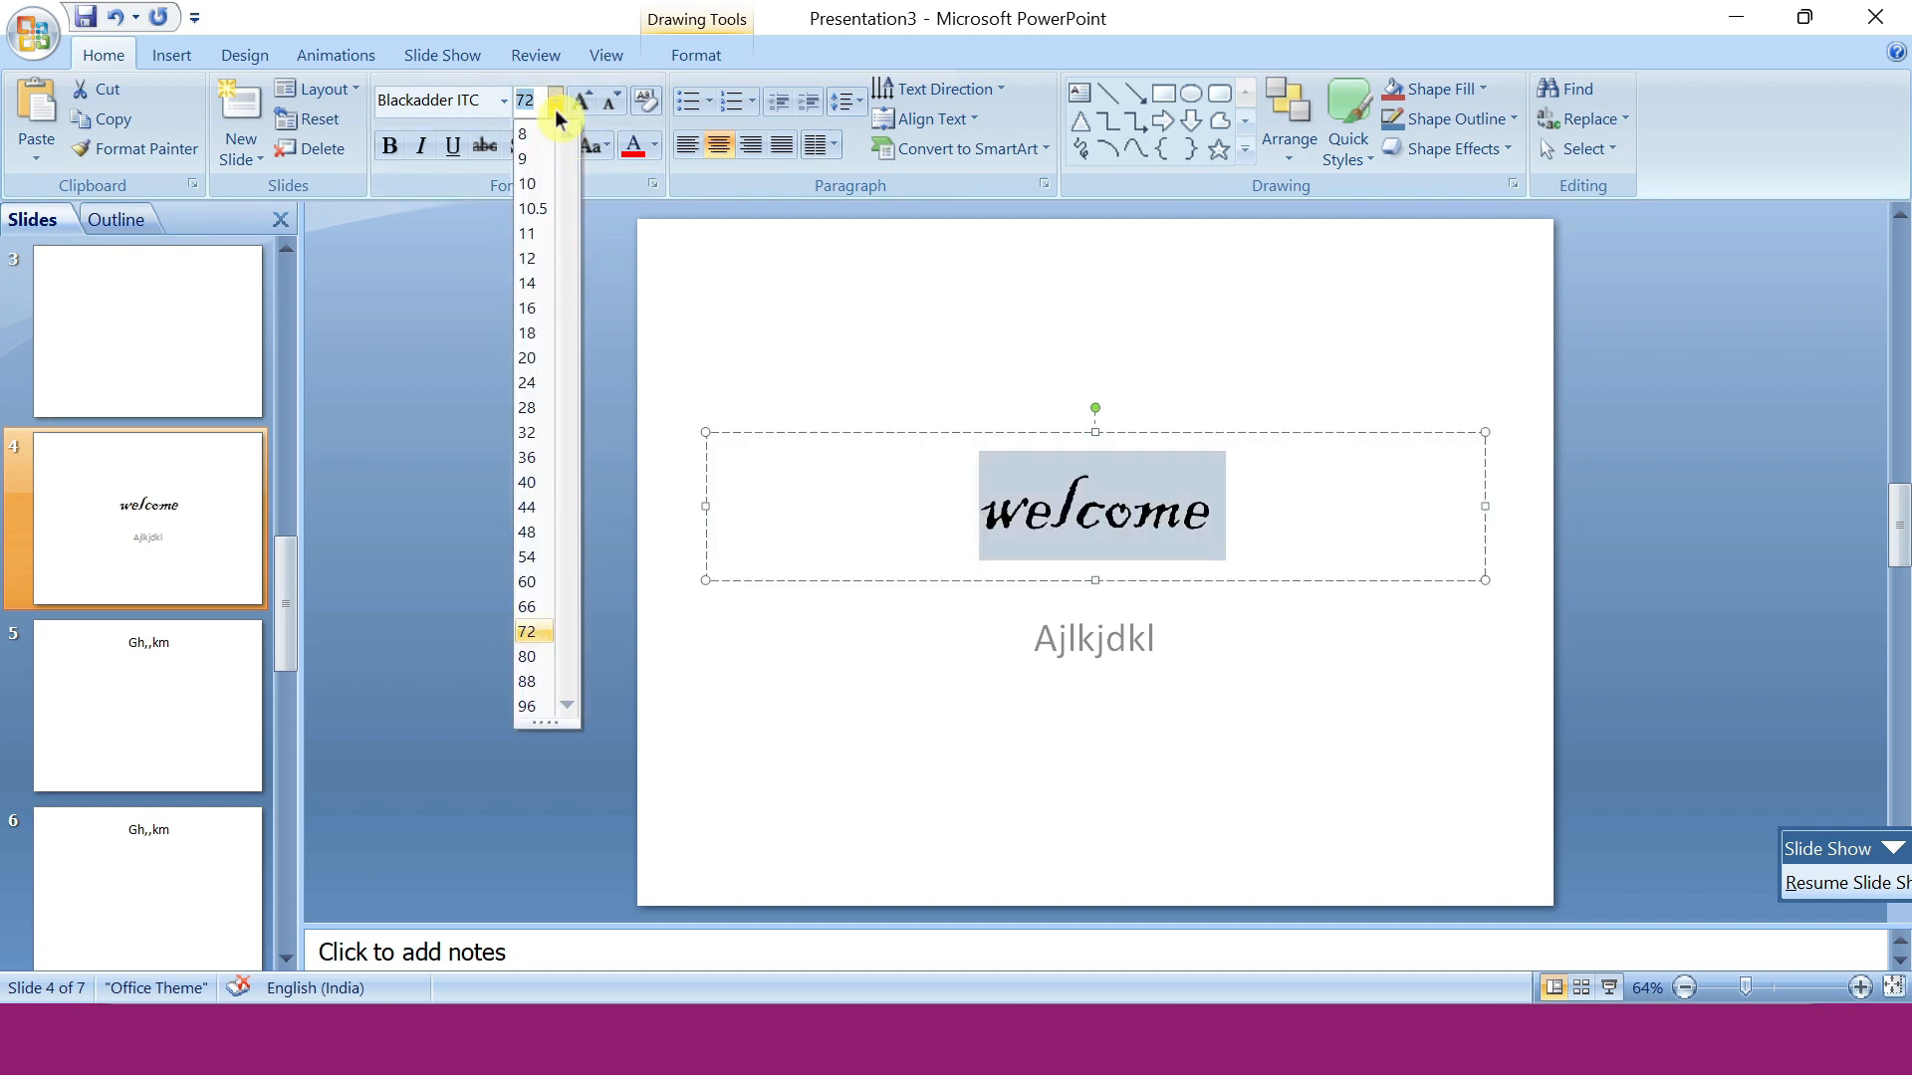
pyautogui.press('BackSpace')
pyautogui.write('123')
pyautogui.press('Return')
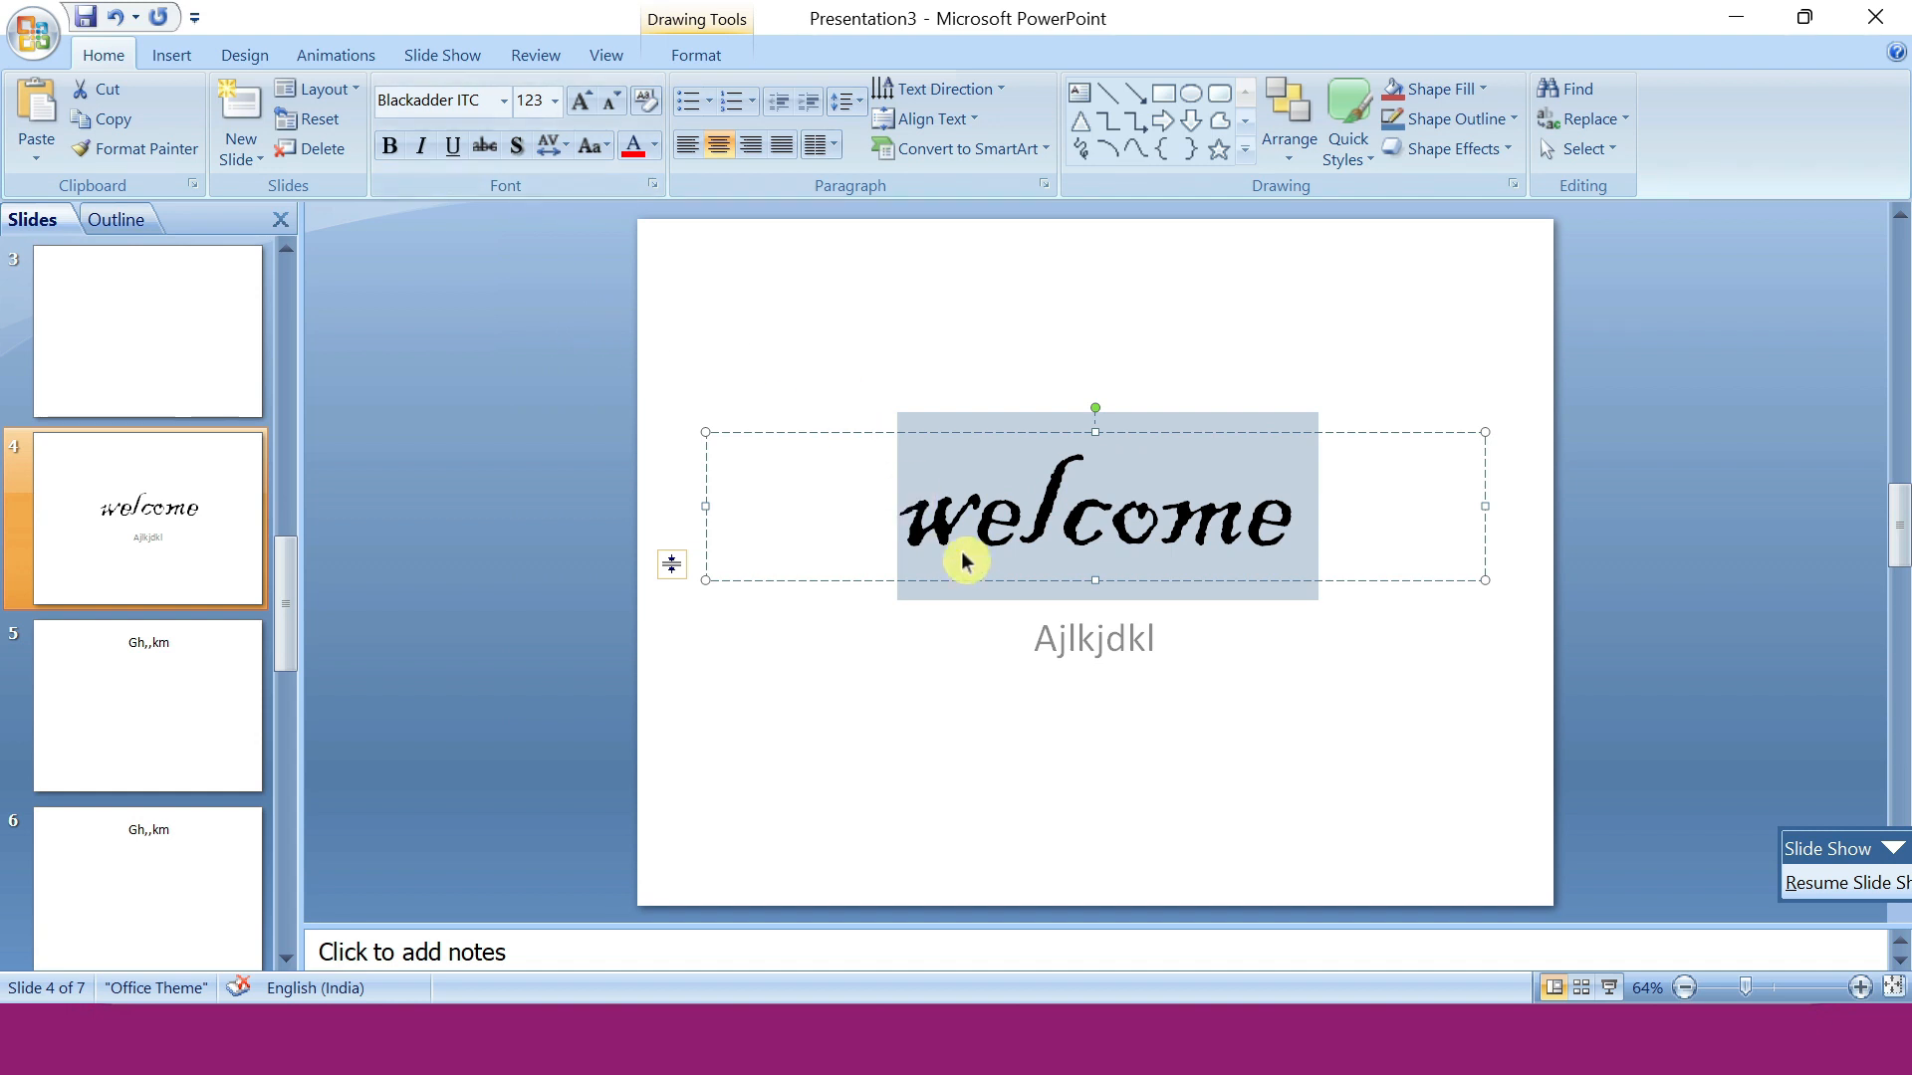
# Change the "welcome" title's font to Arial.
pyautogui.click(448, 99)
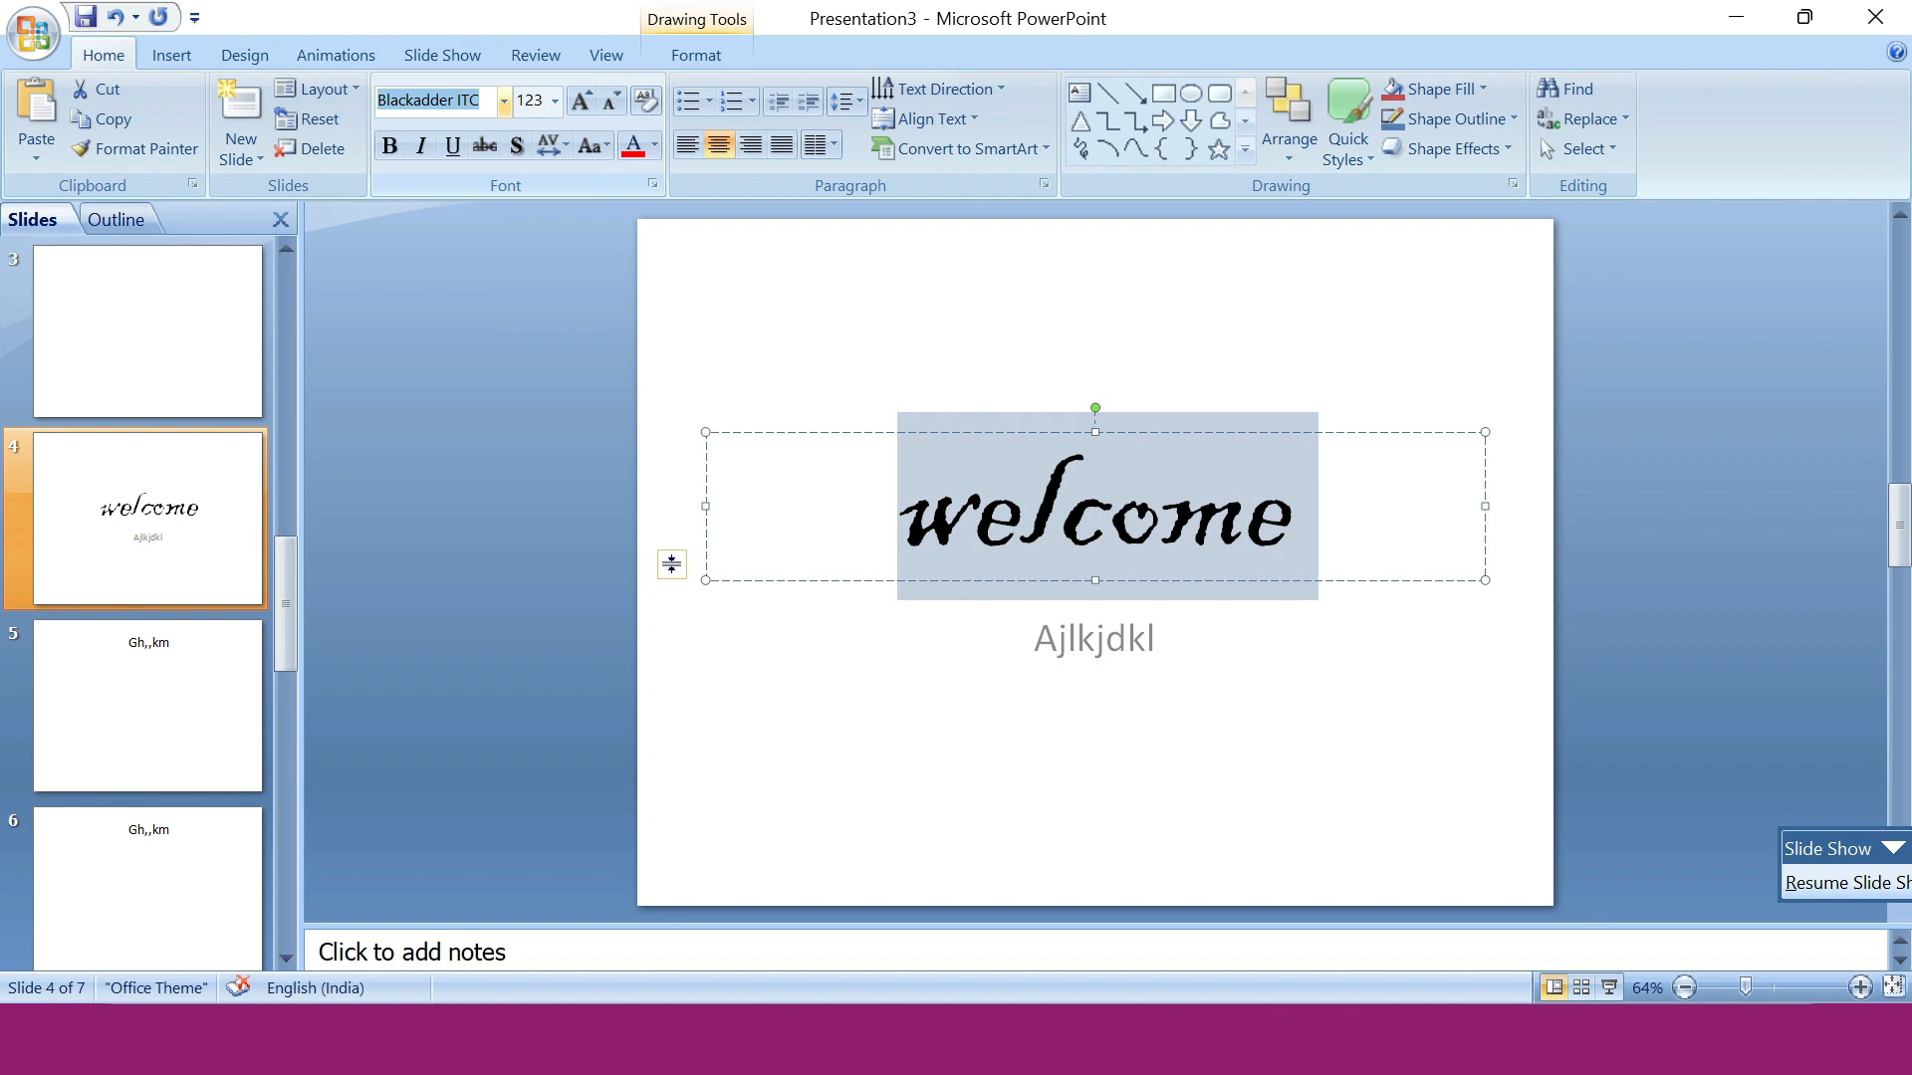
pyautogui.write('Arial')
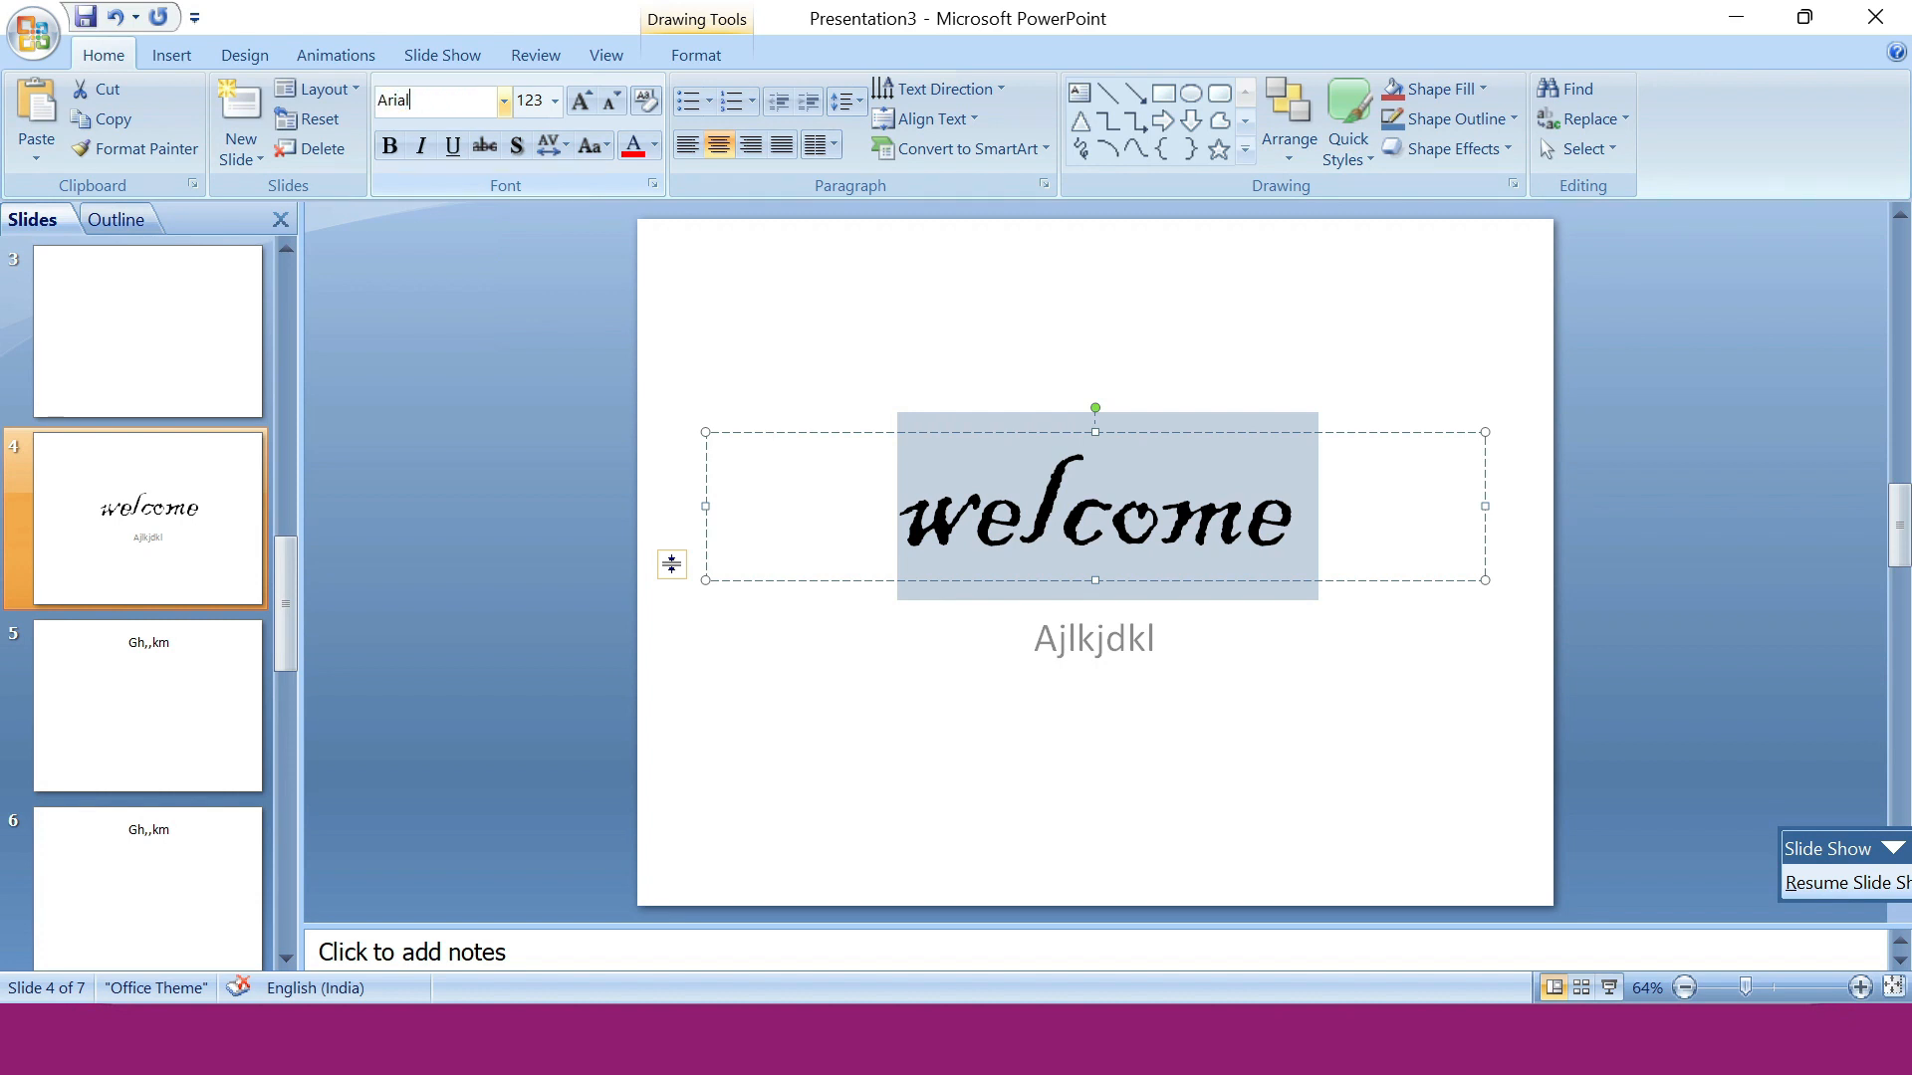
pyautogui.press('Return')
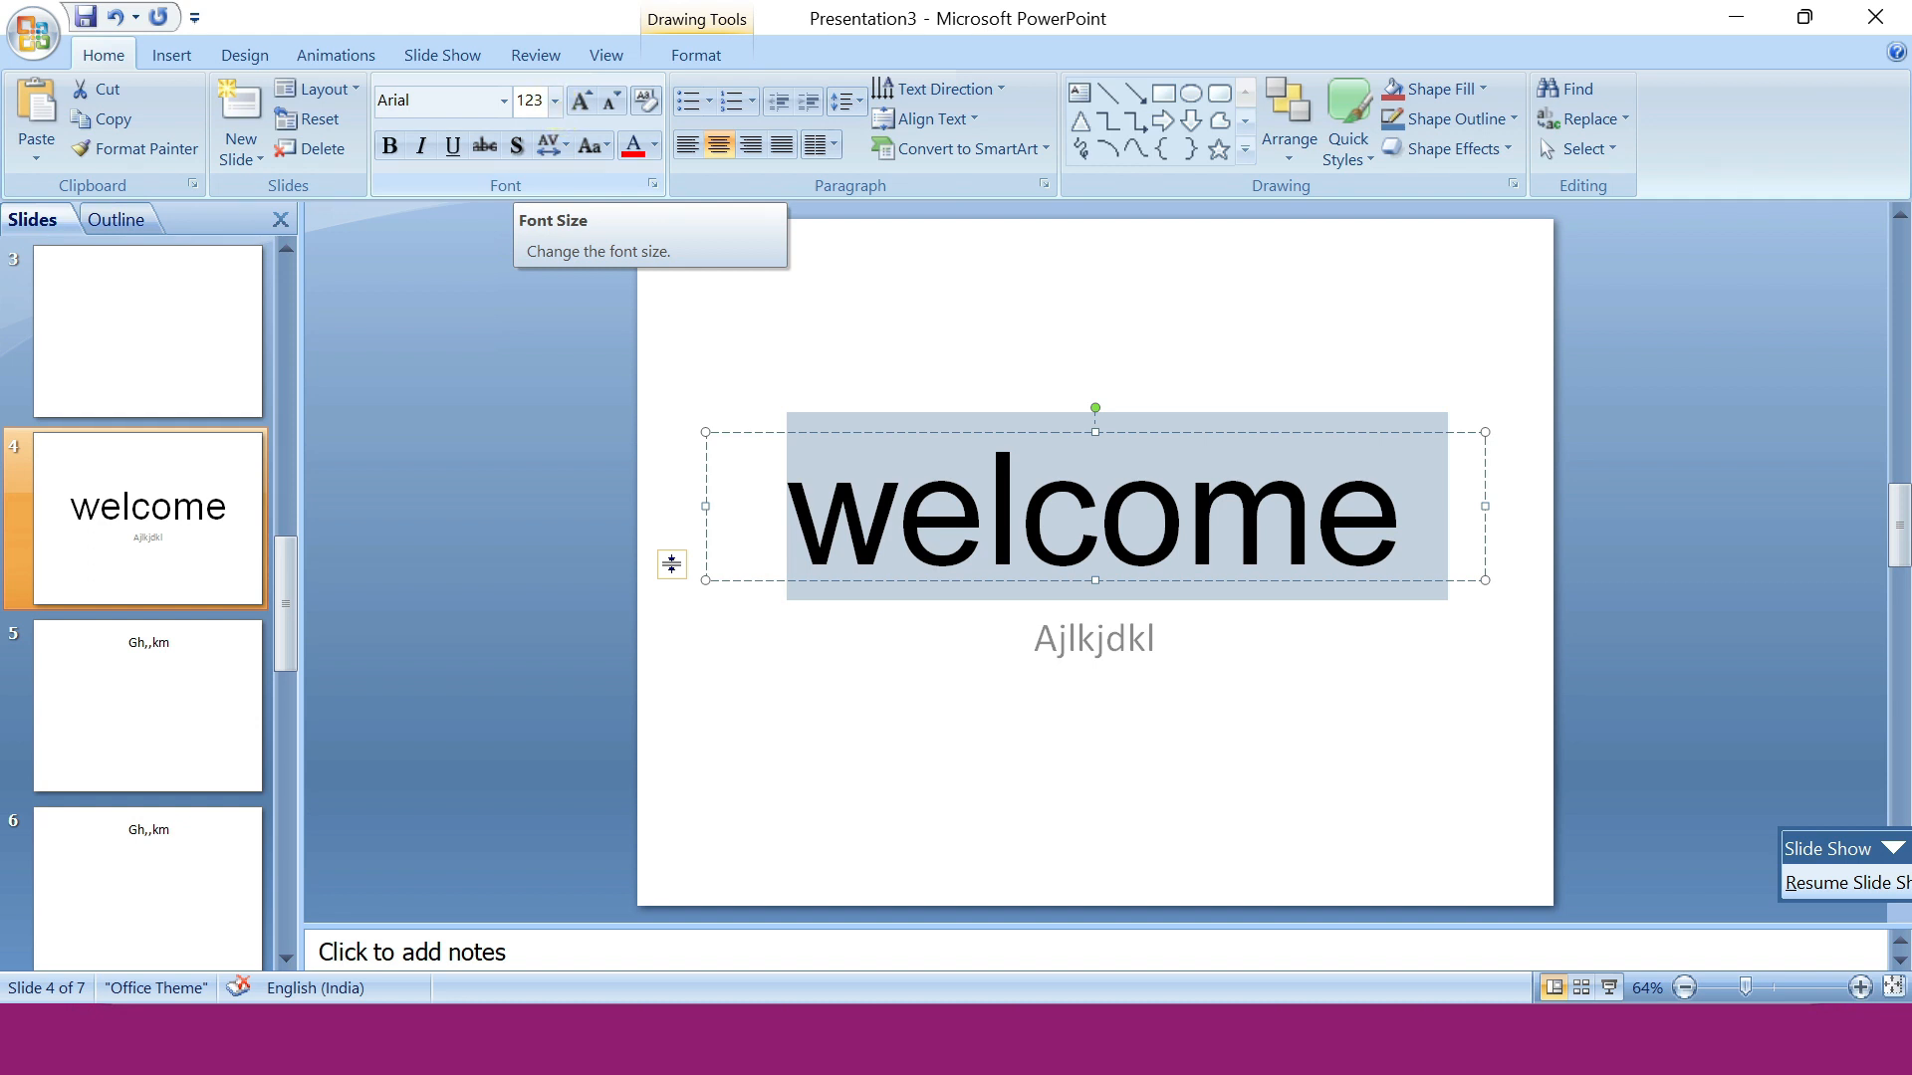
# Enlarge the "welcome" title repeatedly with Increase Font Size until its letters extend far beyond the slide.
pyautogui.click(579, 101)
pyautogui.click(573, 99)
pyautogui.click(574, 100)
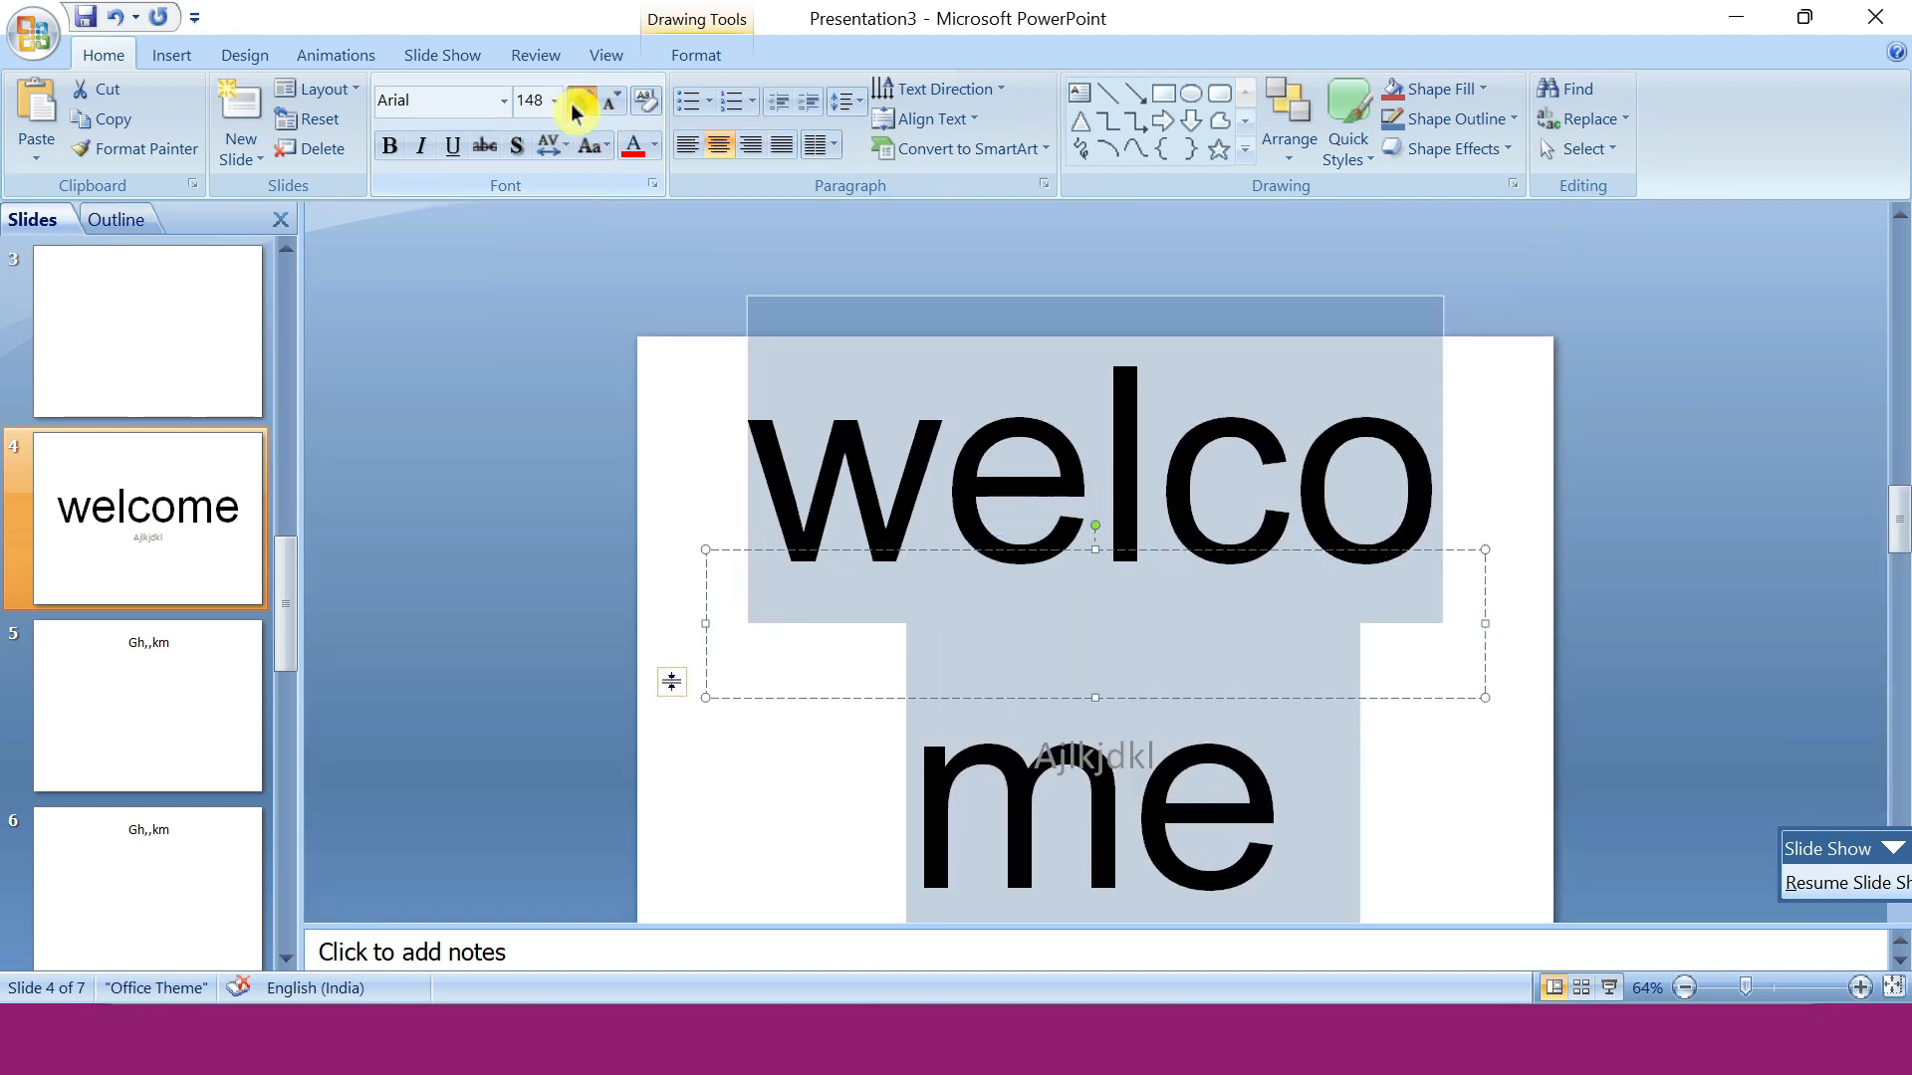
pyautogui.click(573, 101)
pyautogui.click(573, 101)
pyautogui.click(573, 103)
pyautogui.click(573, 103)
pyautogui.doubleClick(572, 106)
pyautogui.doubleClick(572, 105)
pyautogui.click(574, 111)
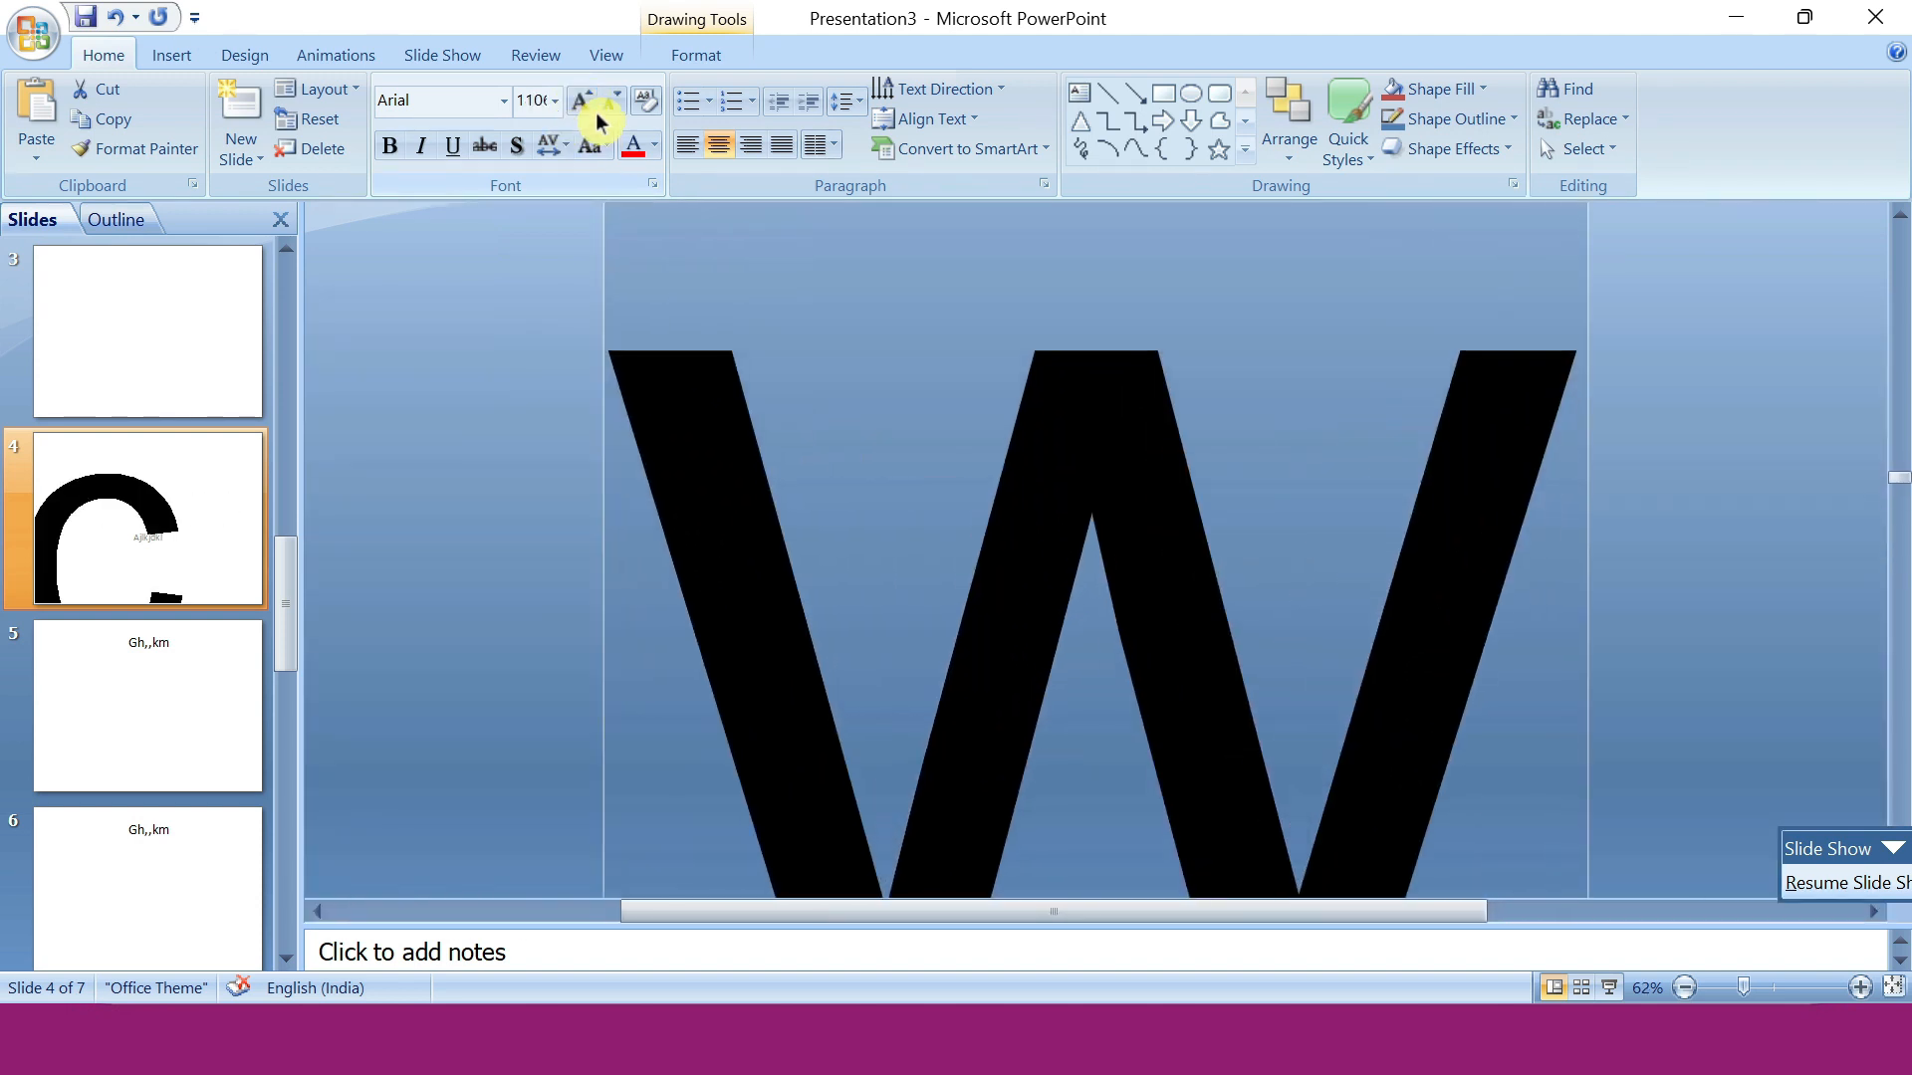
pyautogui.click(593, 109)
pyautogui.click(592, 110)
# Reduce the "welcome" title's size step by step with Decrease Font Size until it reaches 72.
pyautogui.click(609, 108)
pyautogui.click(610, 109)
pyautogui.click(611, 108)
pyautogui.click(611, 108)
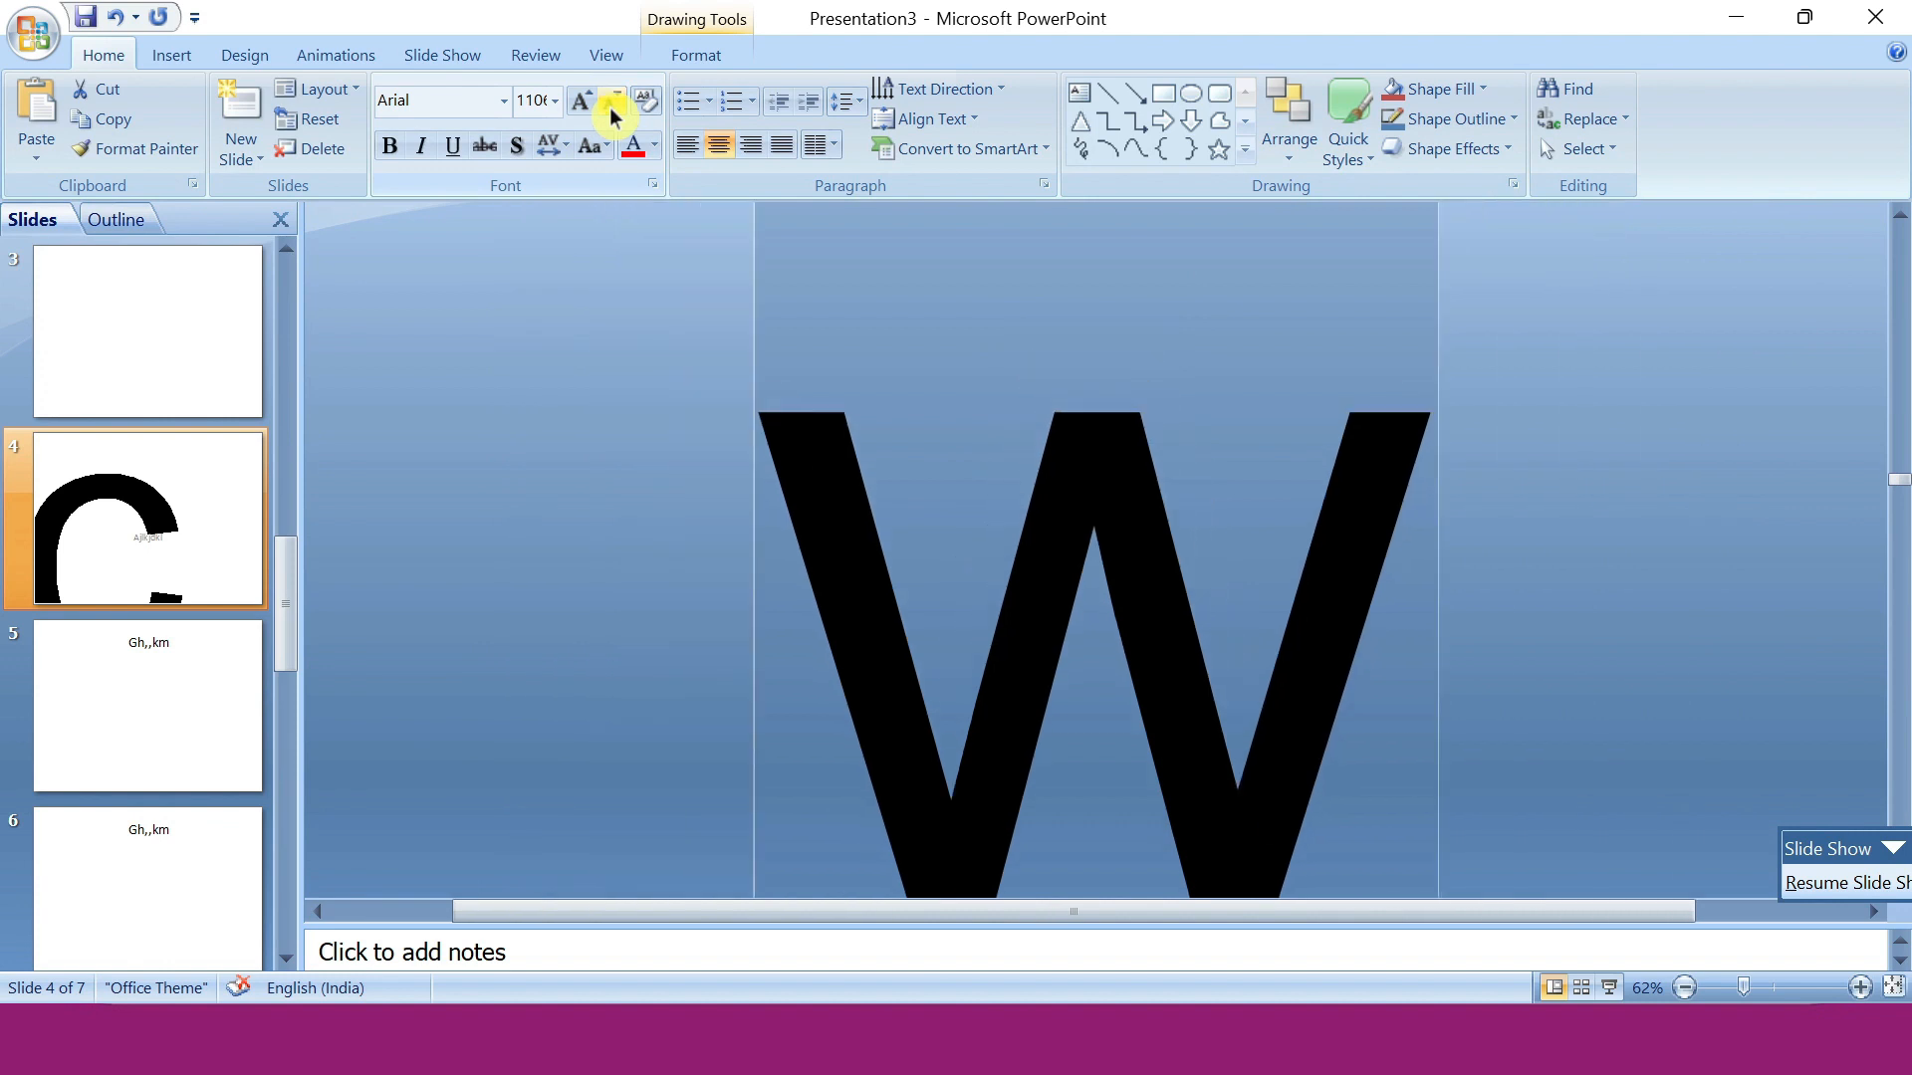
pyautogui.click(611, 107)
pyautogui.click(611, 107)
pyautogui.click(612, 106)
pyautogui.click(612, 106)
pyautogui.click(614, 107)
pyautogui.click(613, 107)
pyautogui.click(616, 107)
pyautogui.click(616, 107)
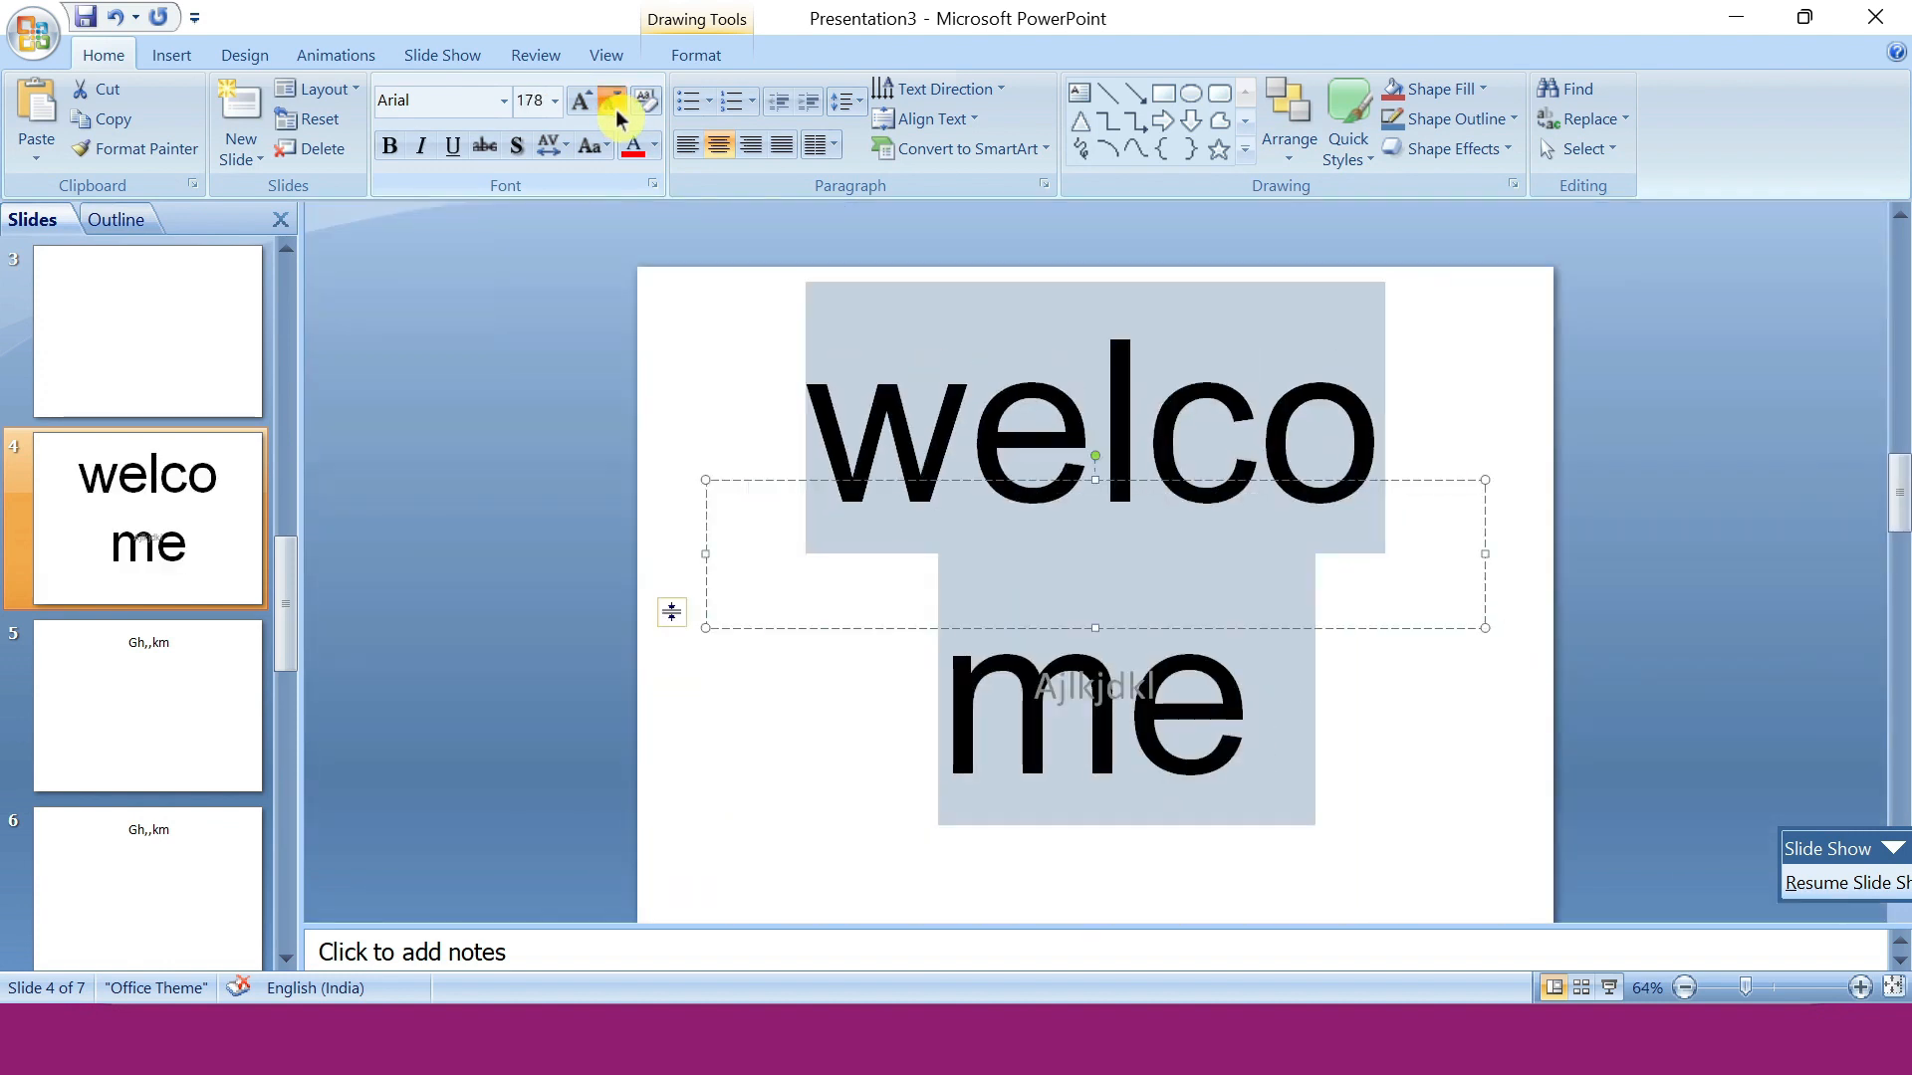
pyautogui.click(615, 110)
pyautogui.click(616, 109)
pyautogui.click(616, 110)
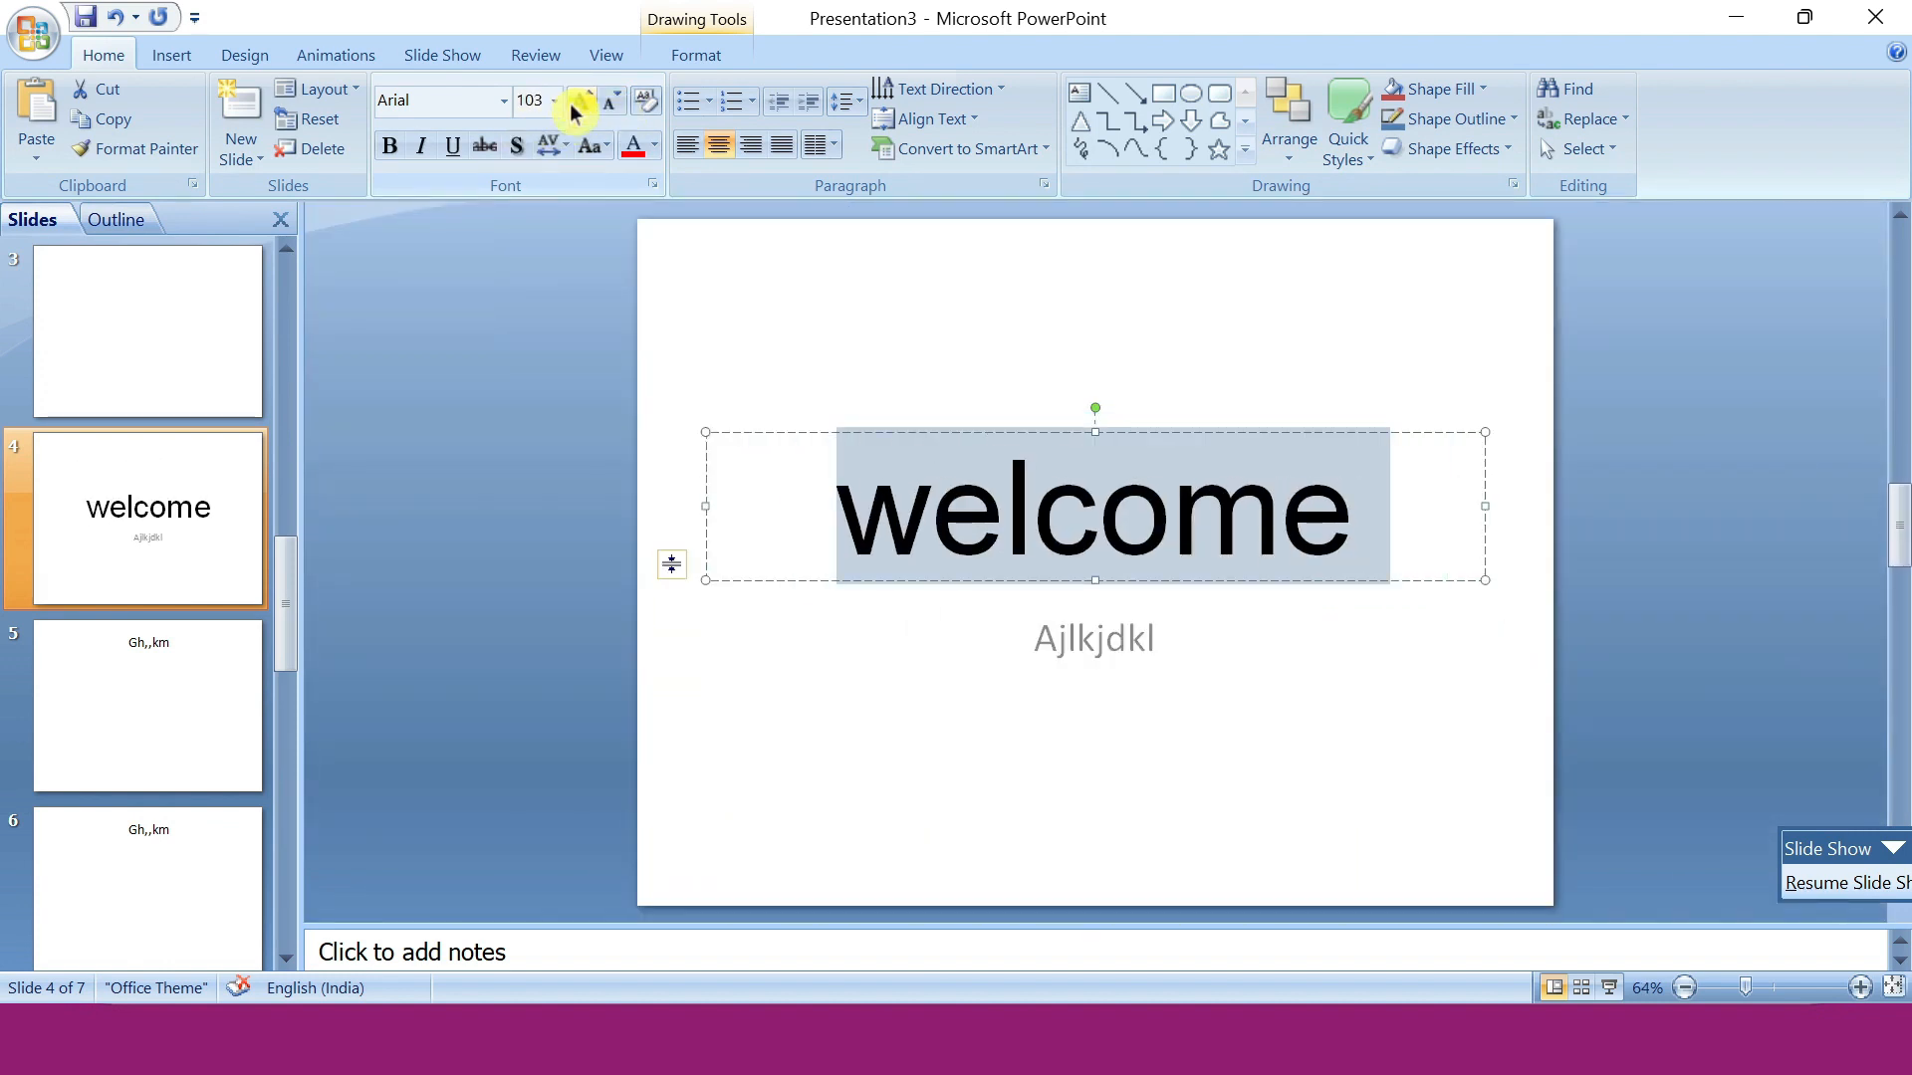
pyautogui.click(613, 105)
pyautogui.click(613, 104)
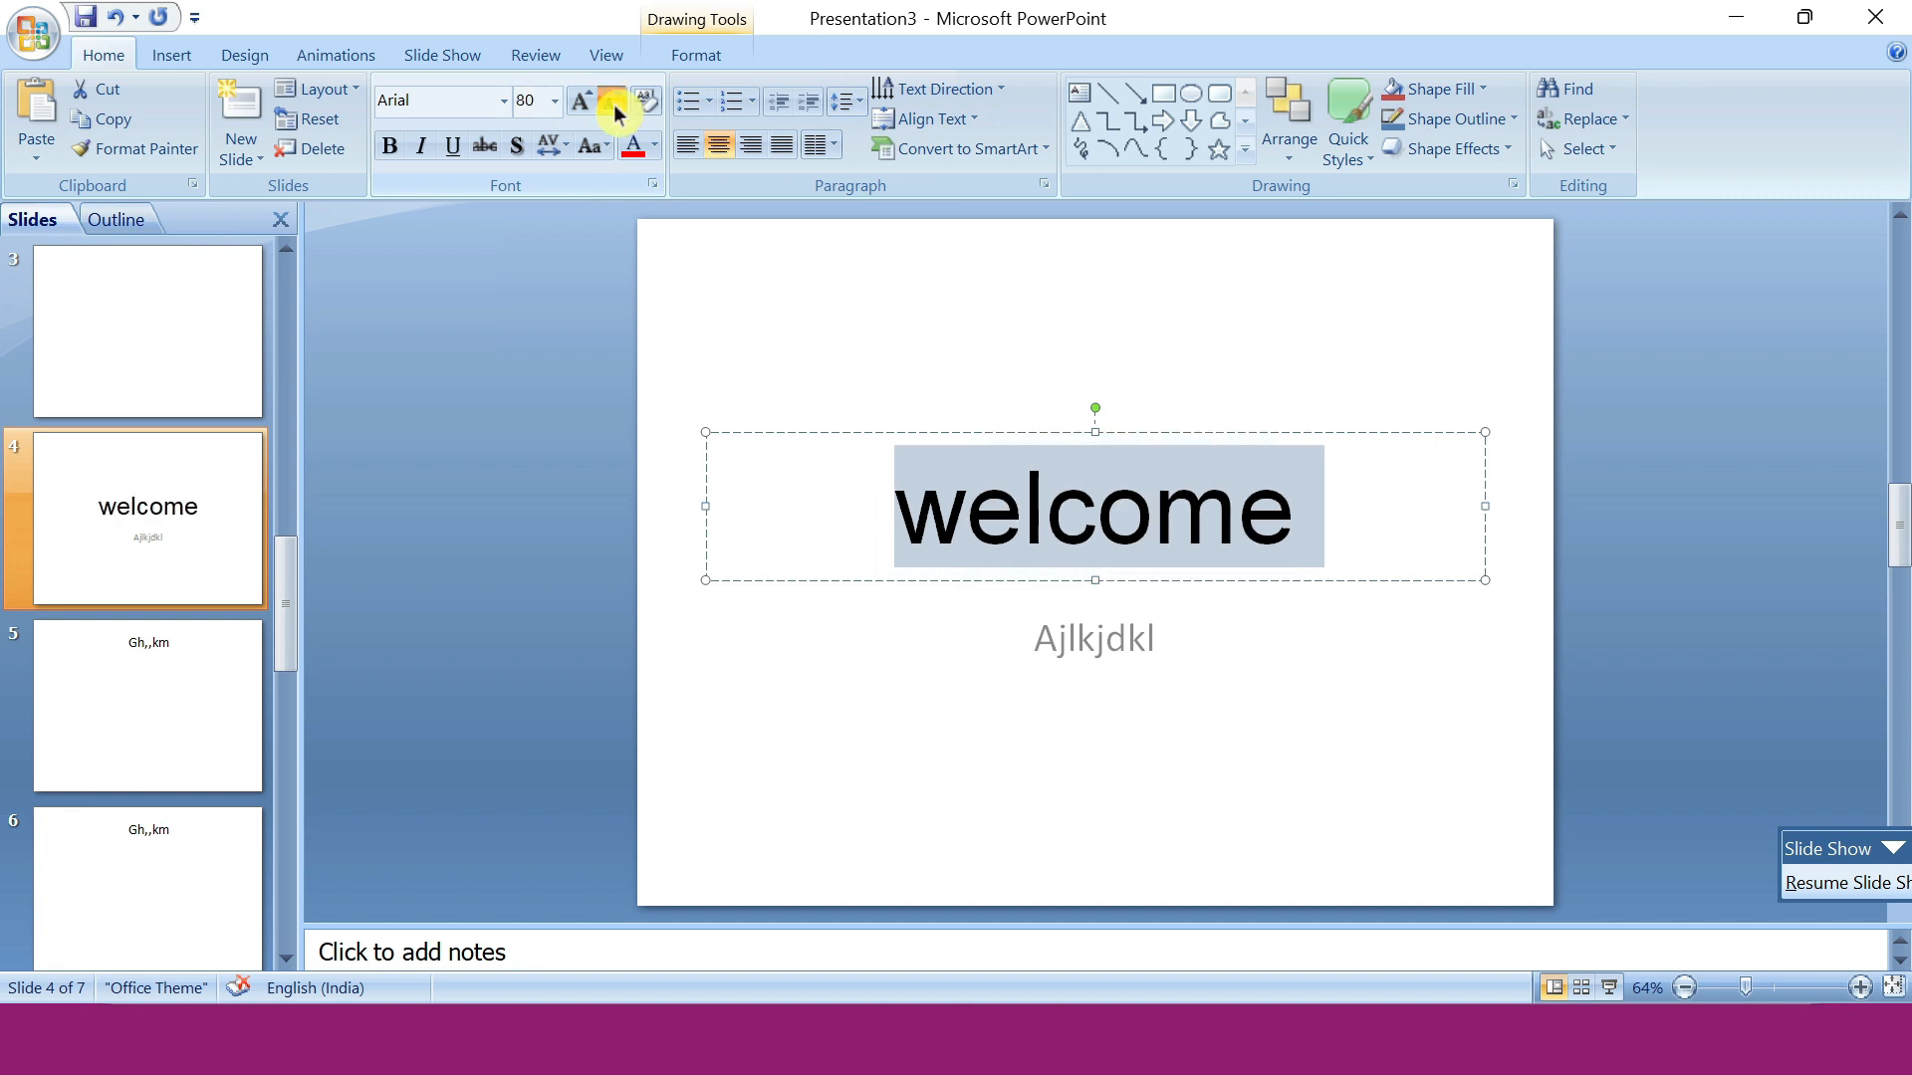
pyautogui.click(613, 104)
pyautogui.click(613, 105)
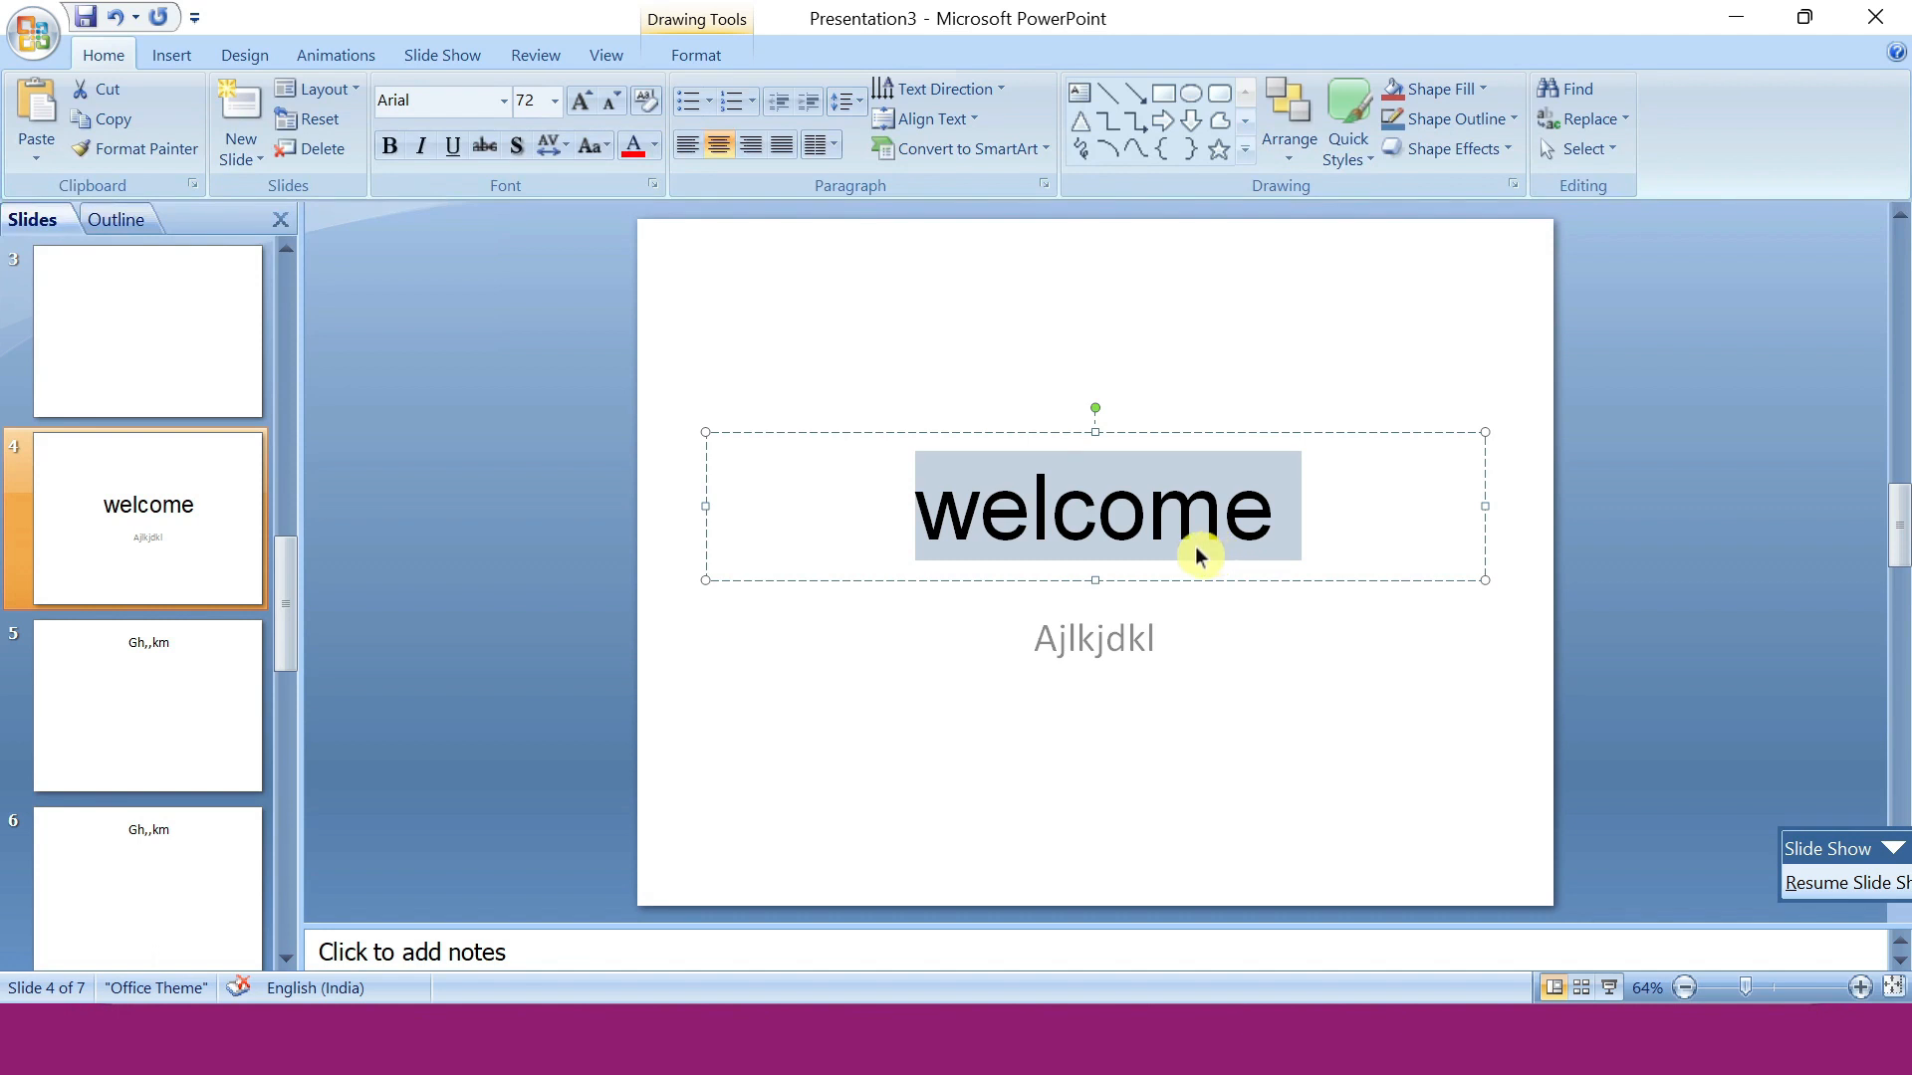
# Make the "welcome" title on slide 4 bold.
pyautogui.click(391, 150)
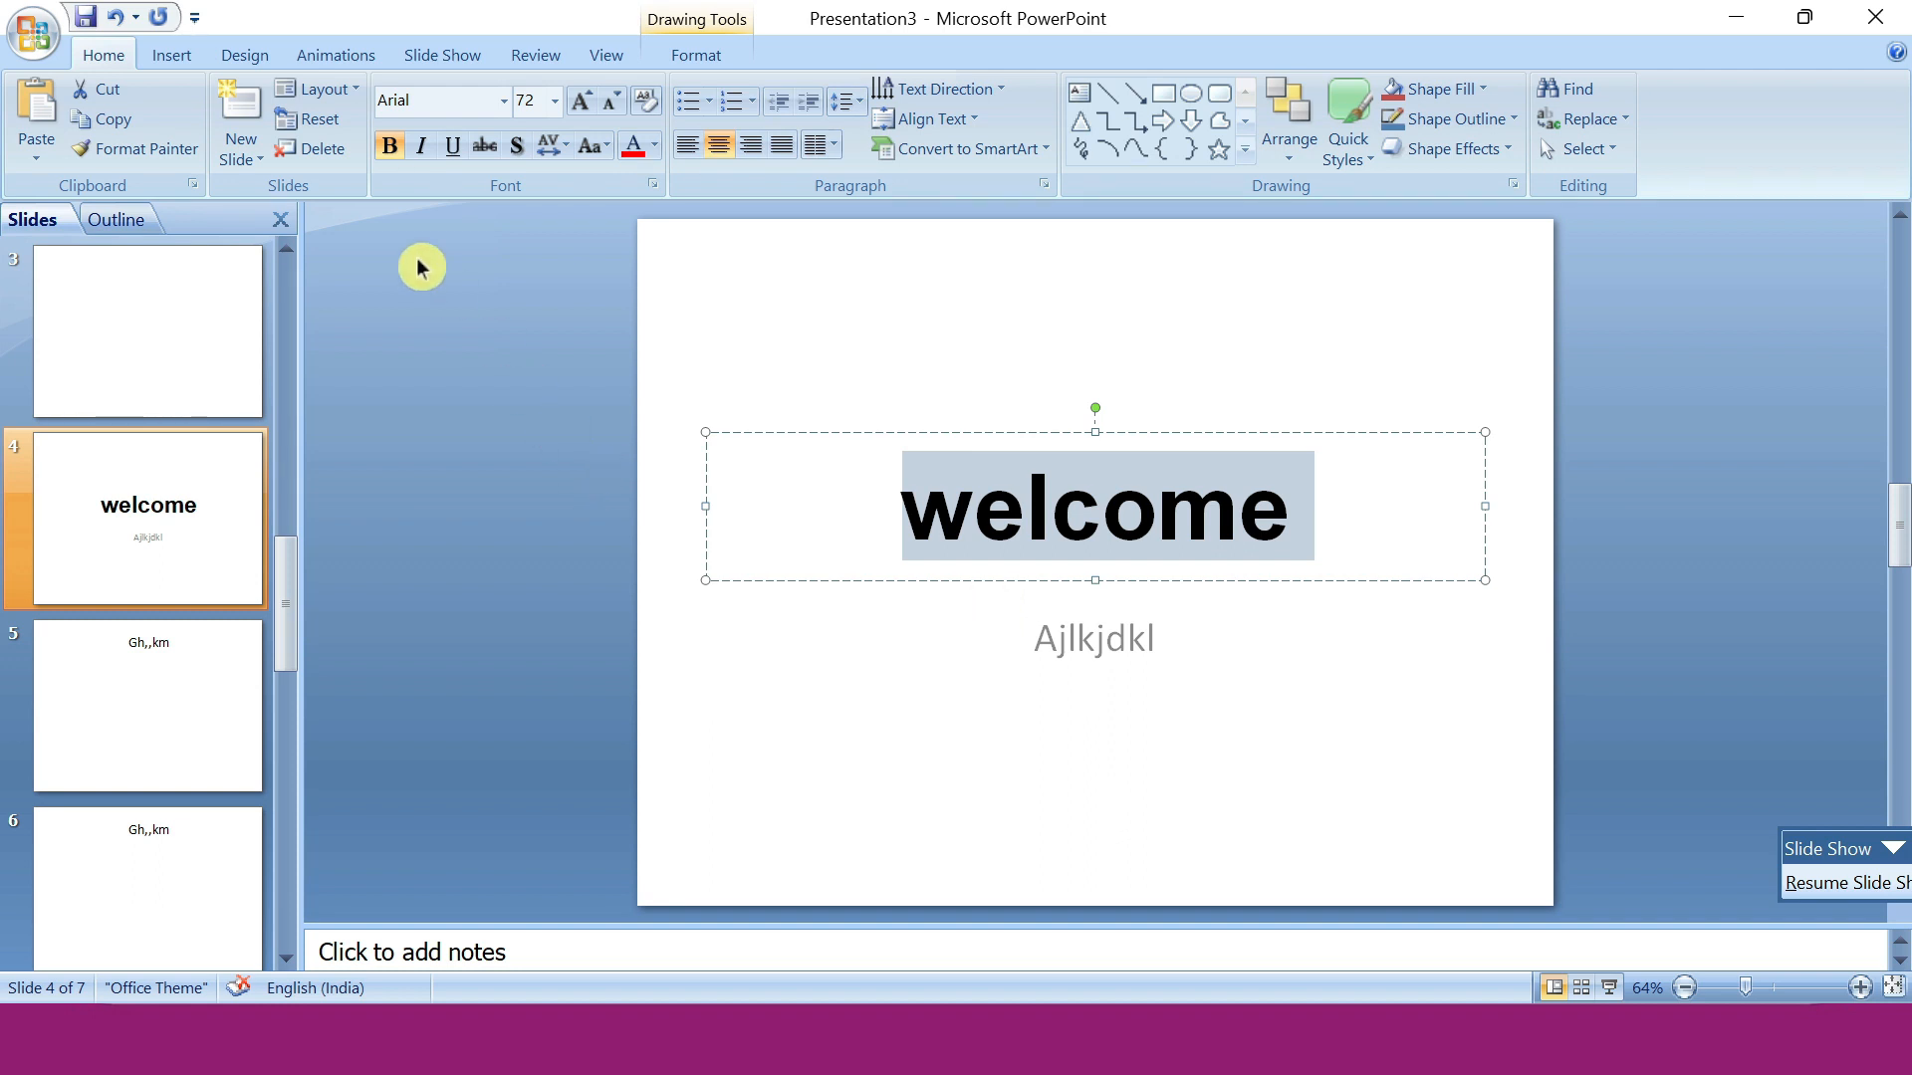
# Italicize the "welcome" title on slide 4 and try italics on the subtitle below it, turning the subtitle's italics off again.
pyautogui.click(421, 148)
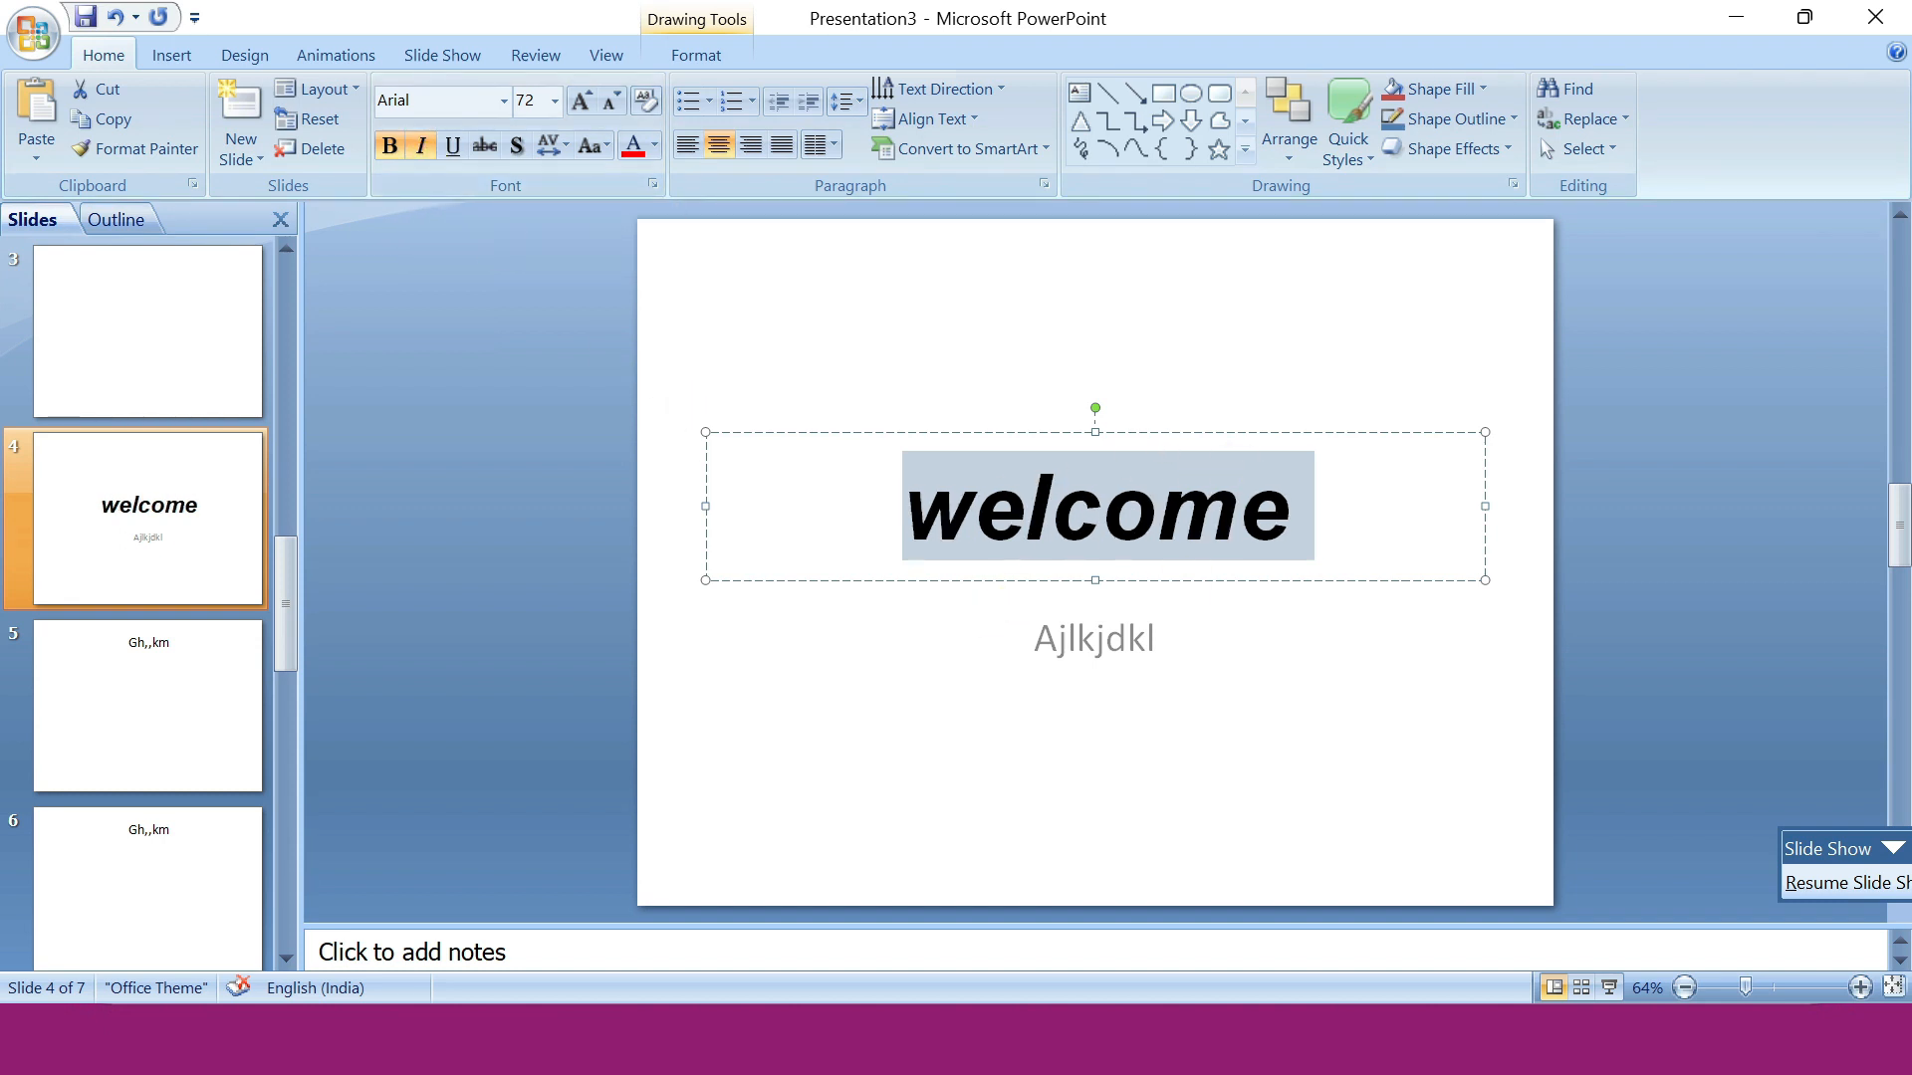
pyautogui.click(1102, 641)
pyautogui.doubleClick(1150, 639)
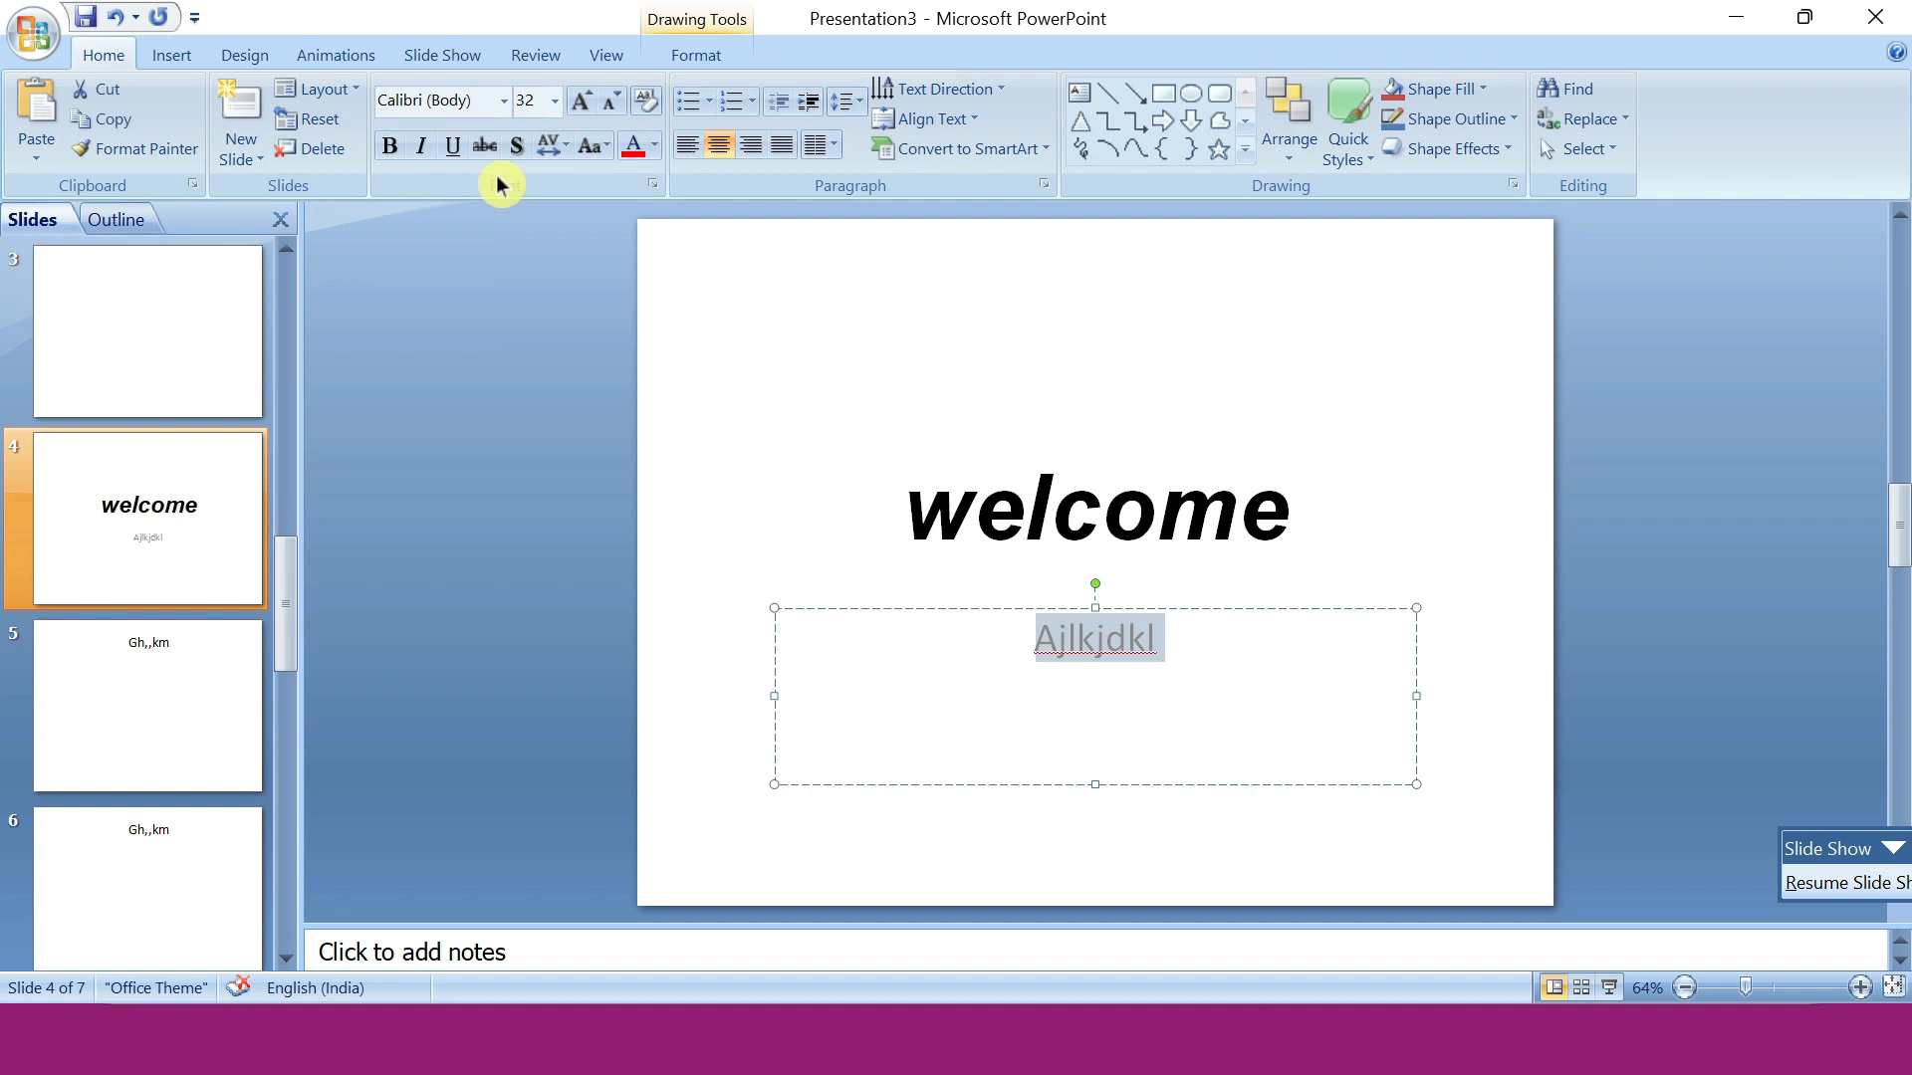
pyautogui.click(425, 147)
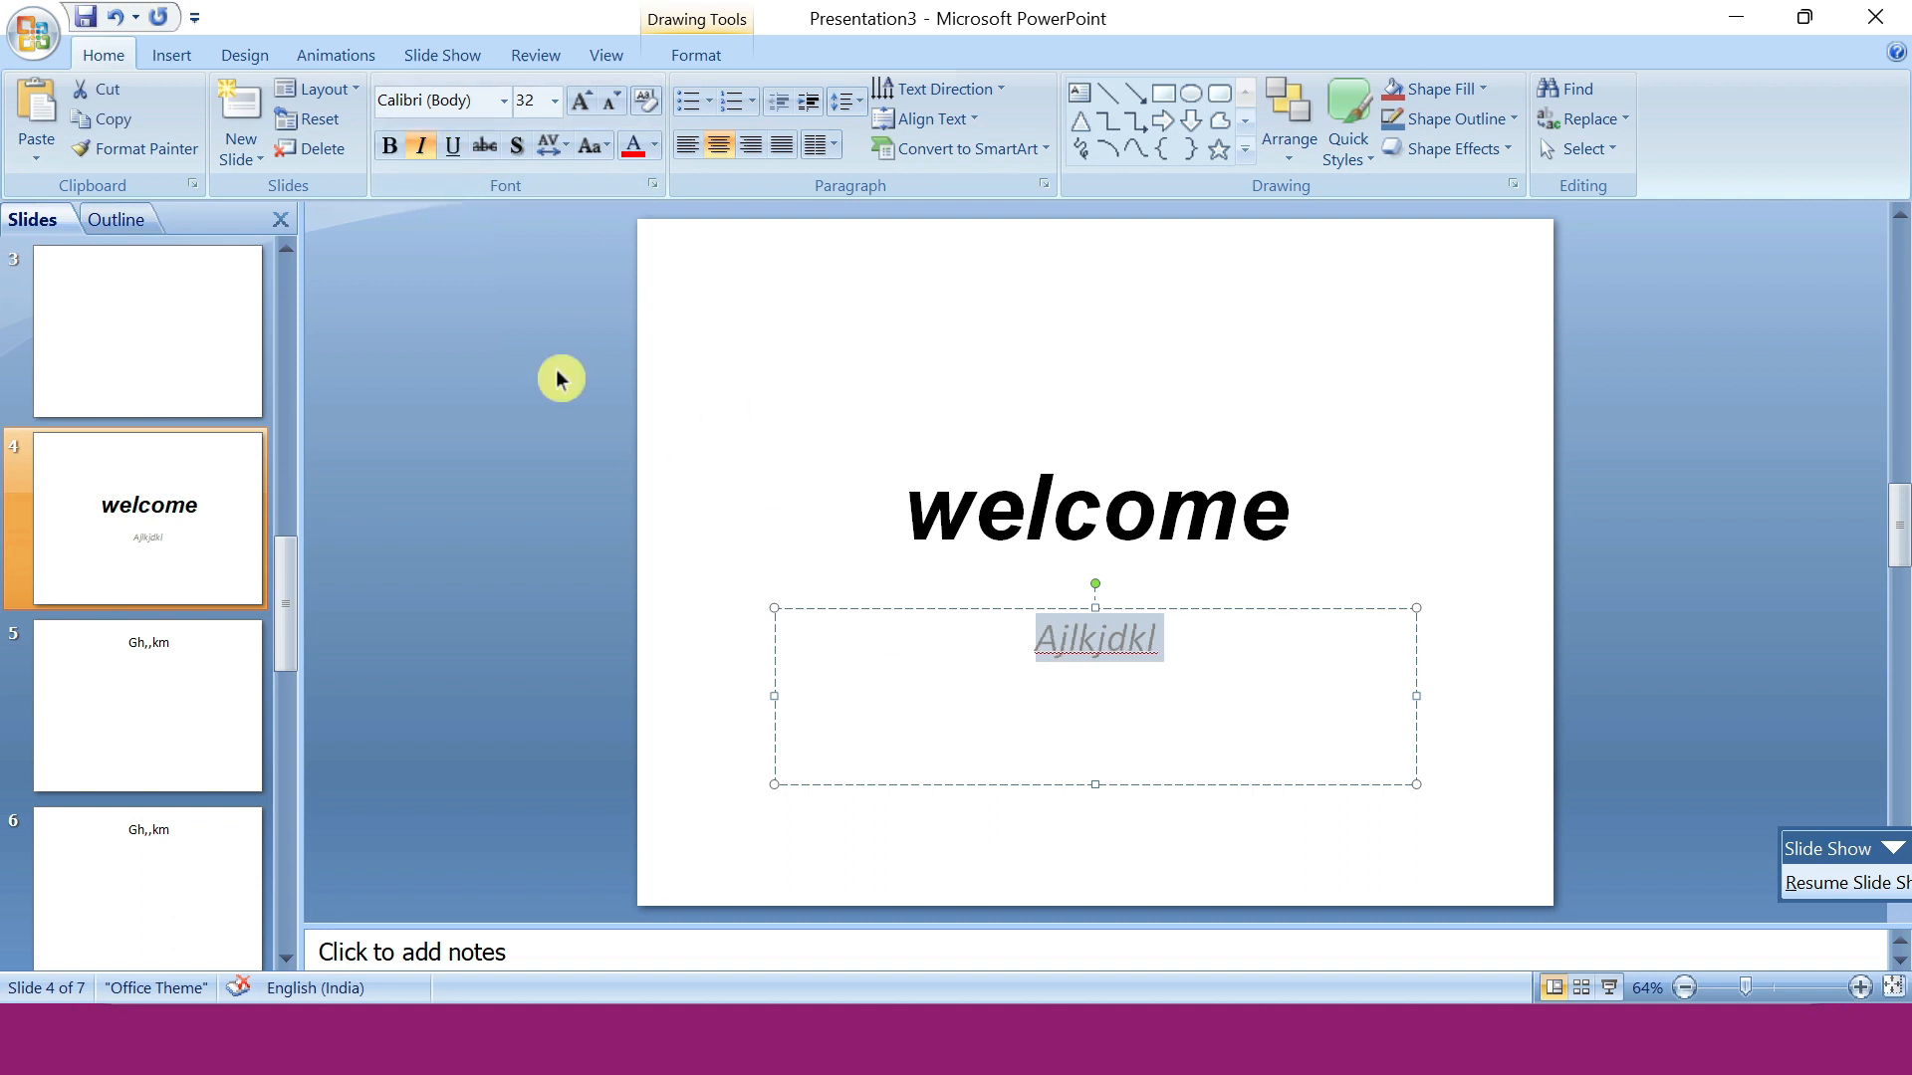
pyautogui.click(425, 148)
# Remove the italic and bold formatting from the whole "welcome" title on slide 4.
pyautogui.click(1155, 507)
pyautogui.hotkey('ctrl', 'a')
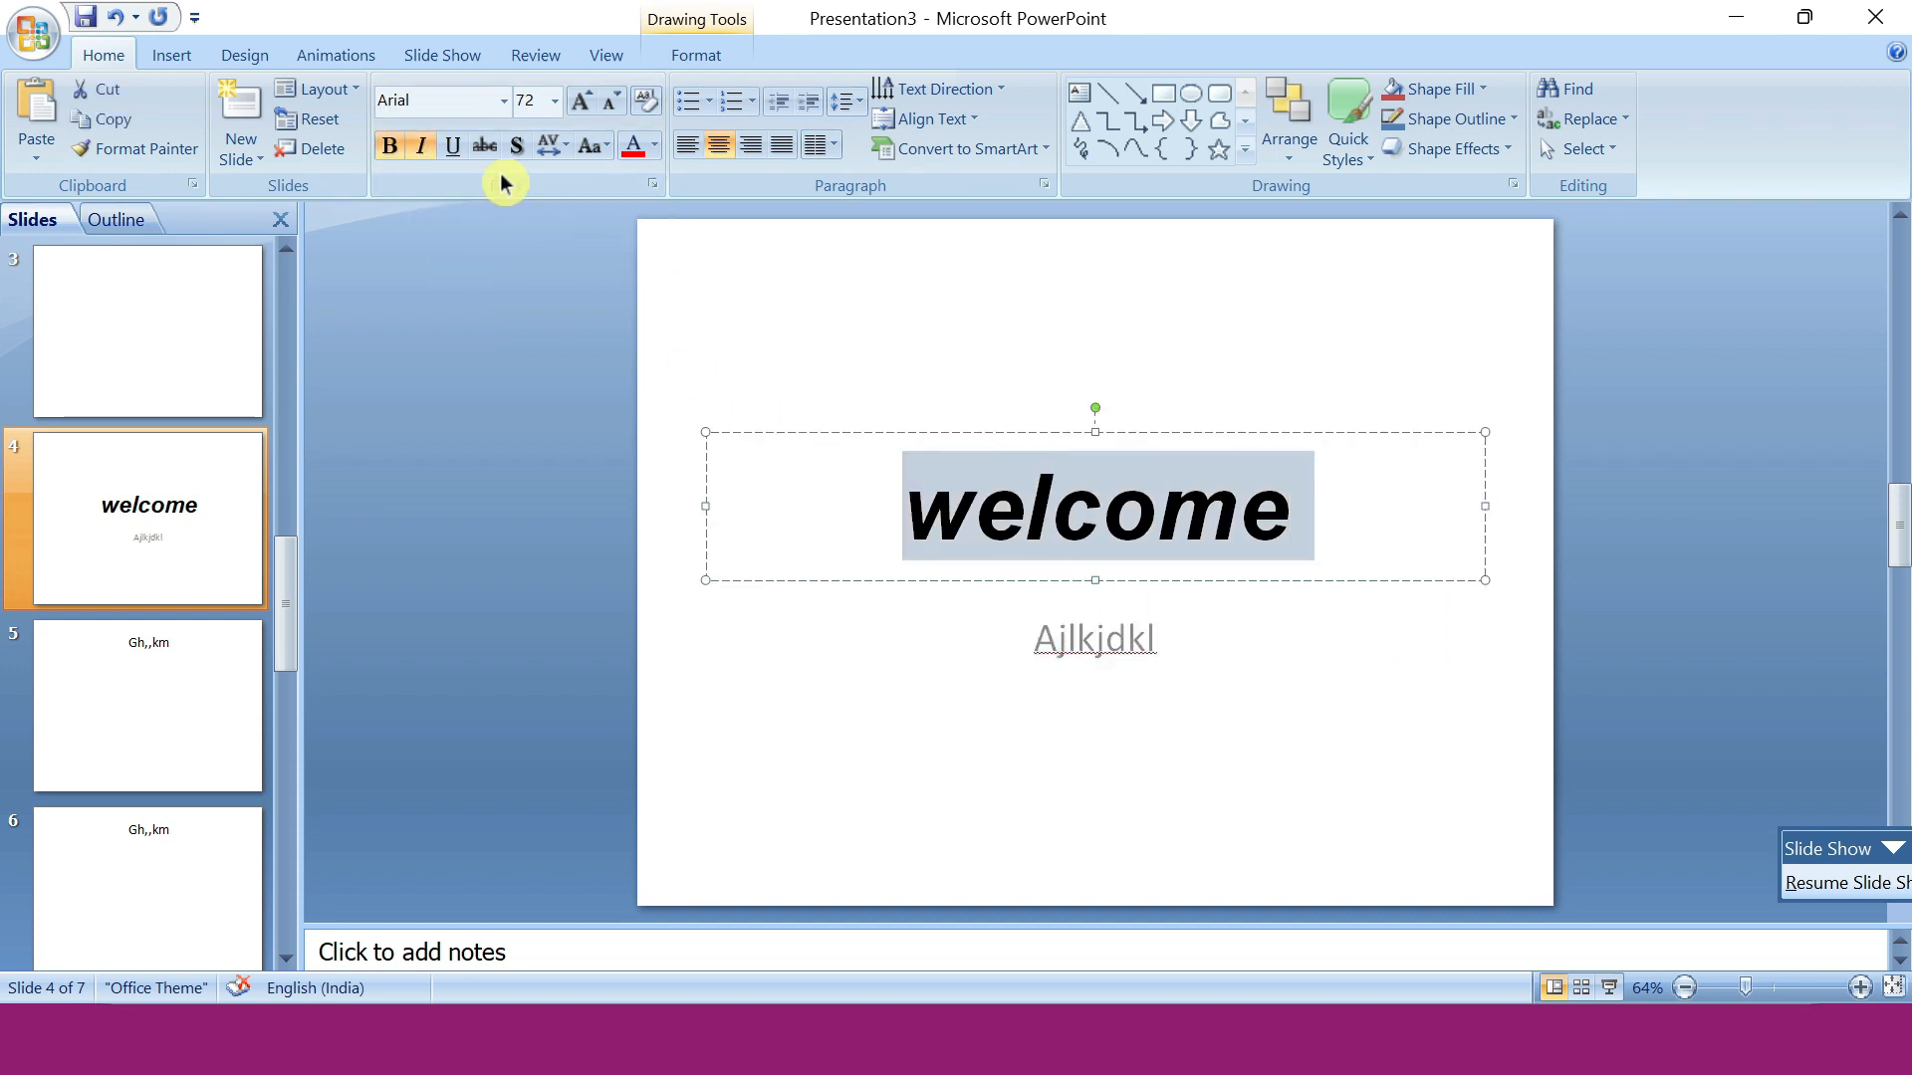
pyautogui.click(423, 147)
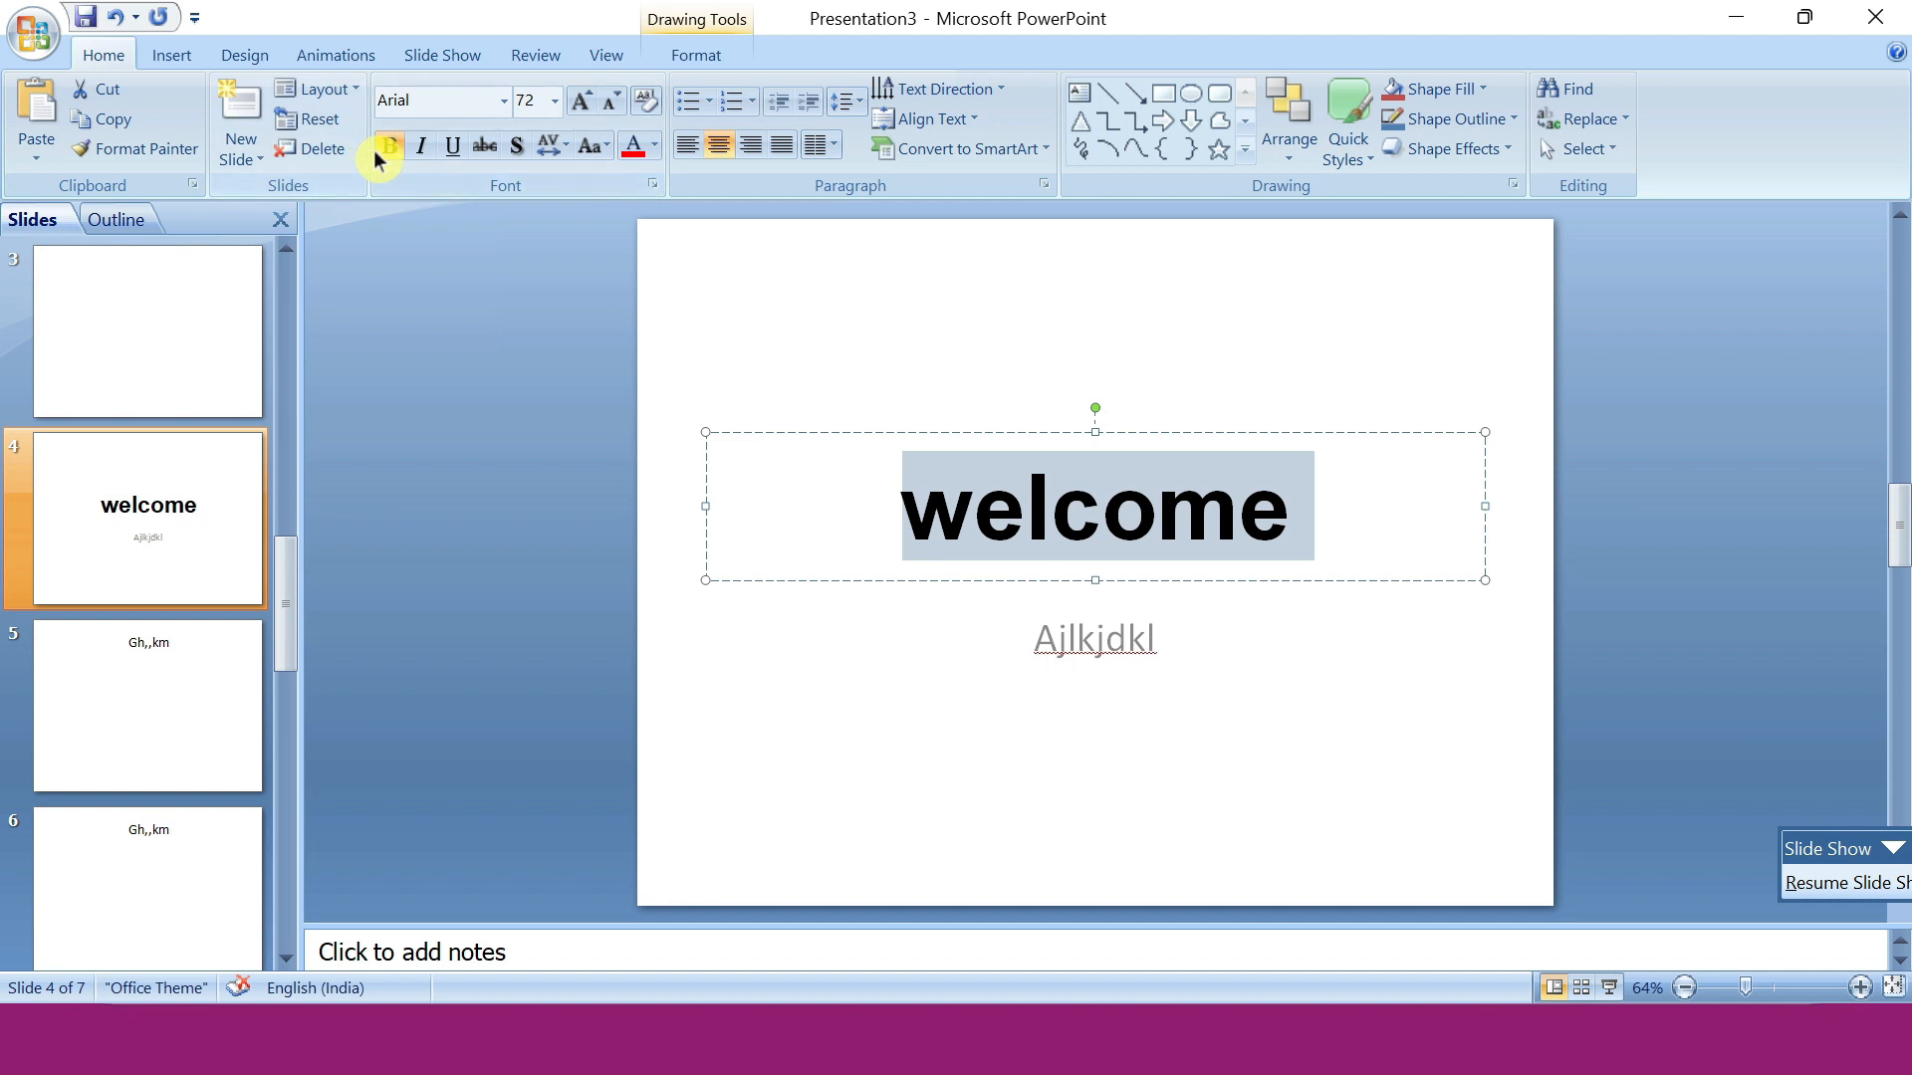
pyautogui.click(388, 147)
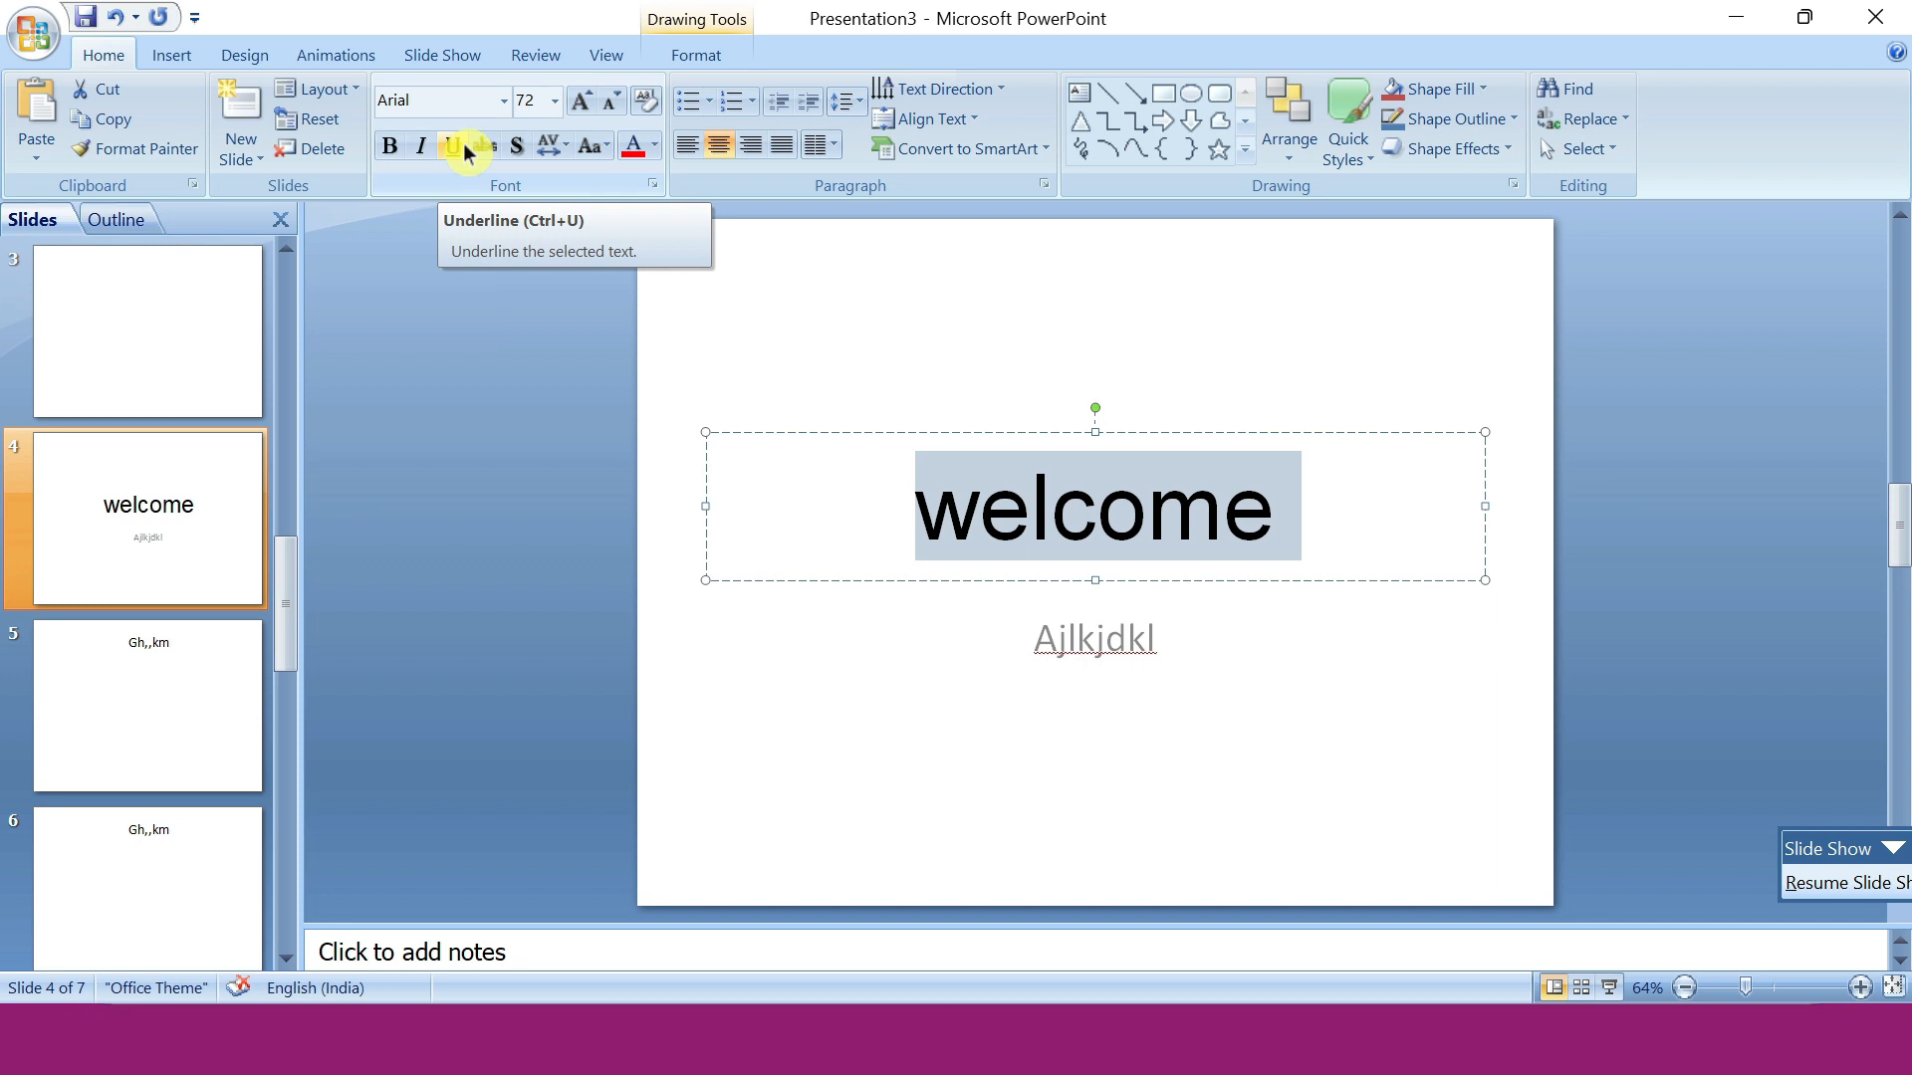
# Try underline and strikethrough one after the other on the "welcome" title, clearing each effect again.
pyautogui.click(456, 147)
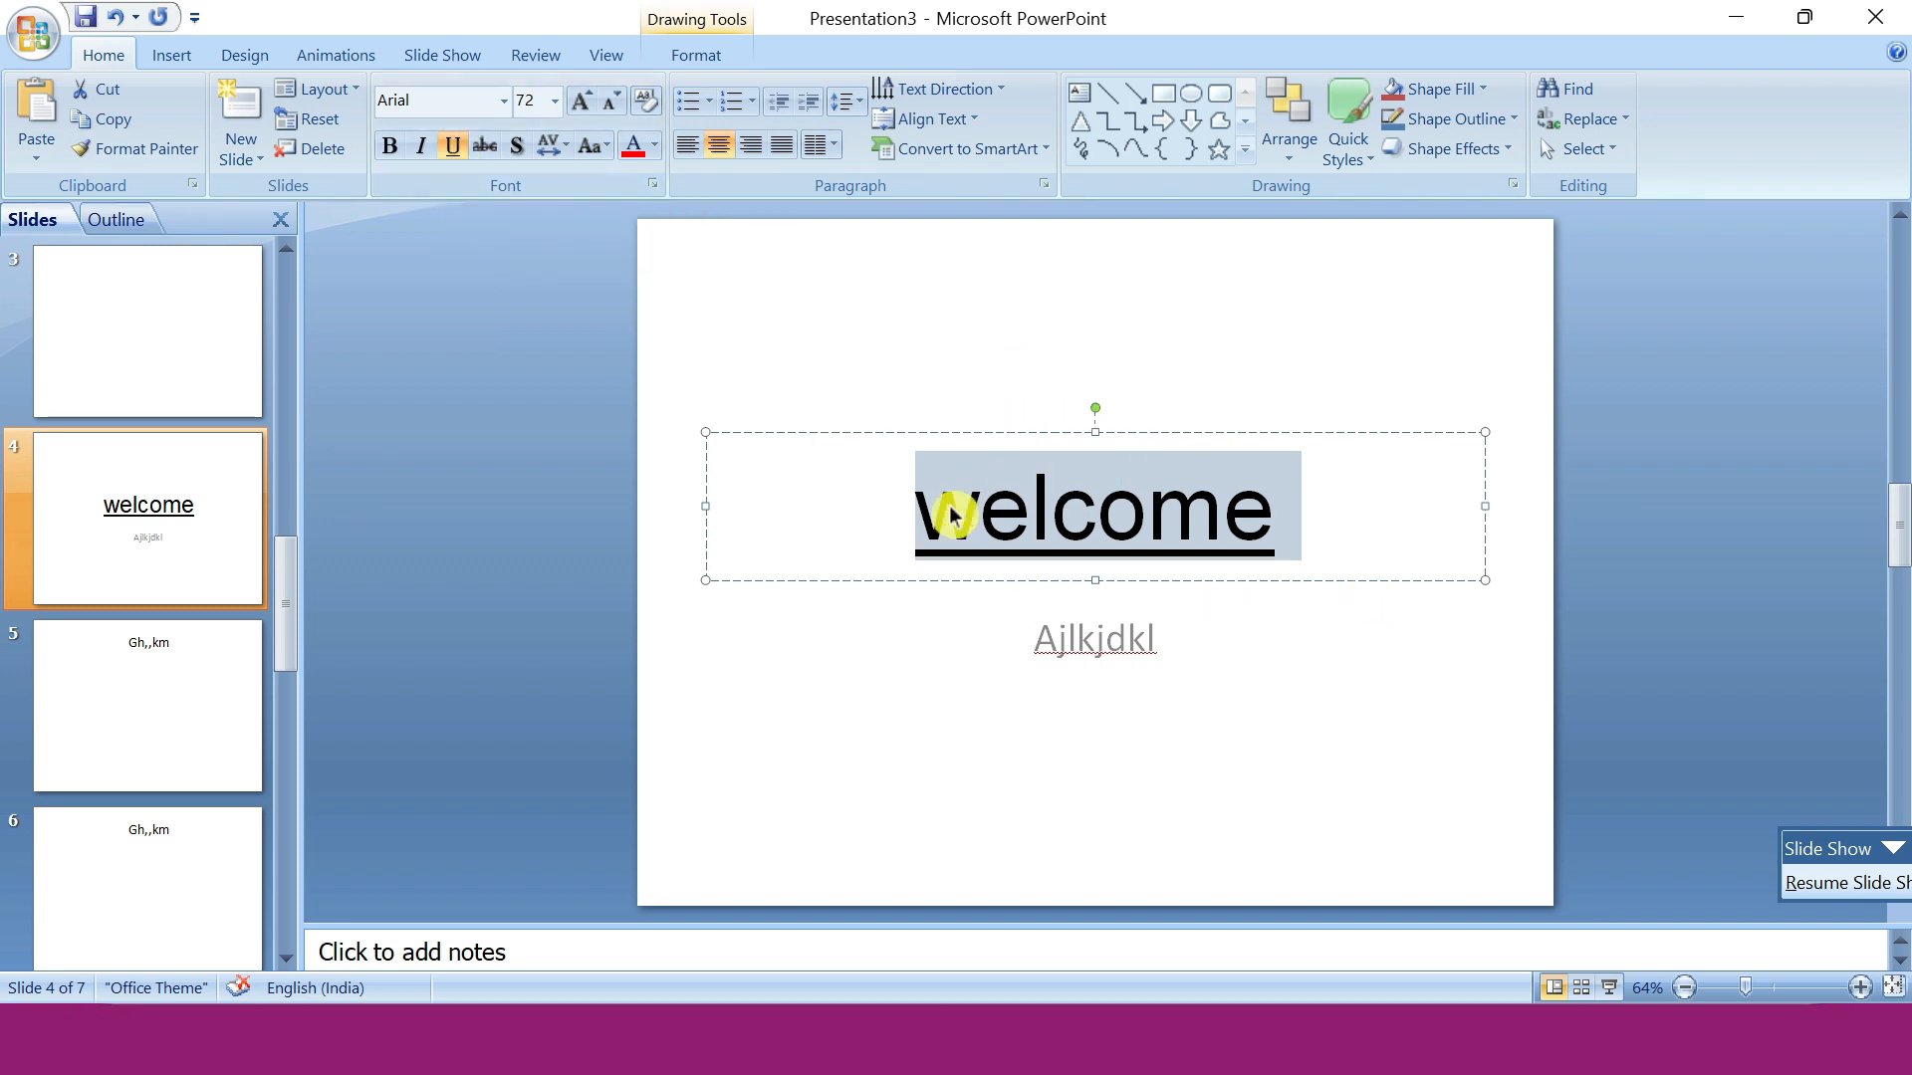
pyautogui.click(454, 146)
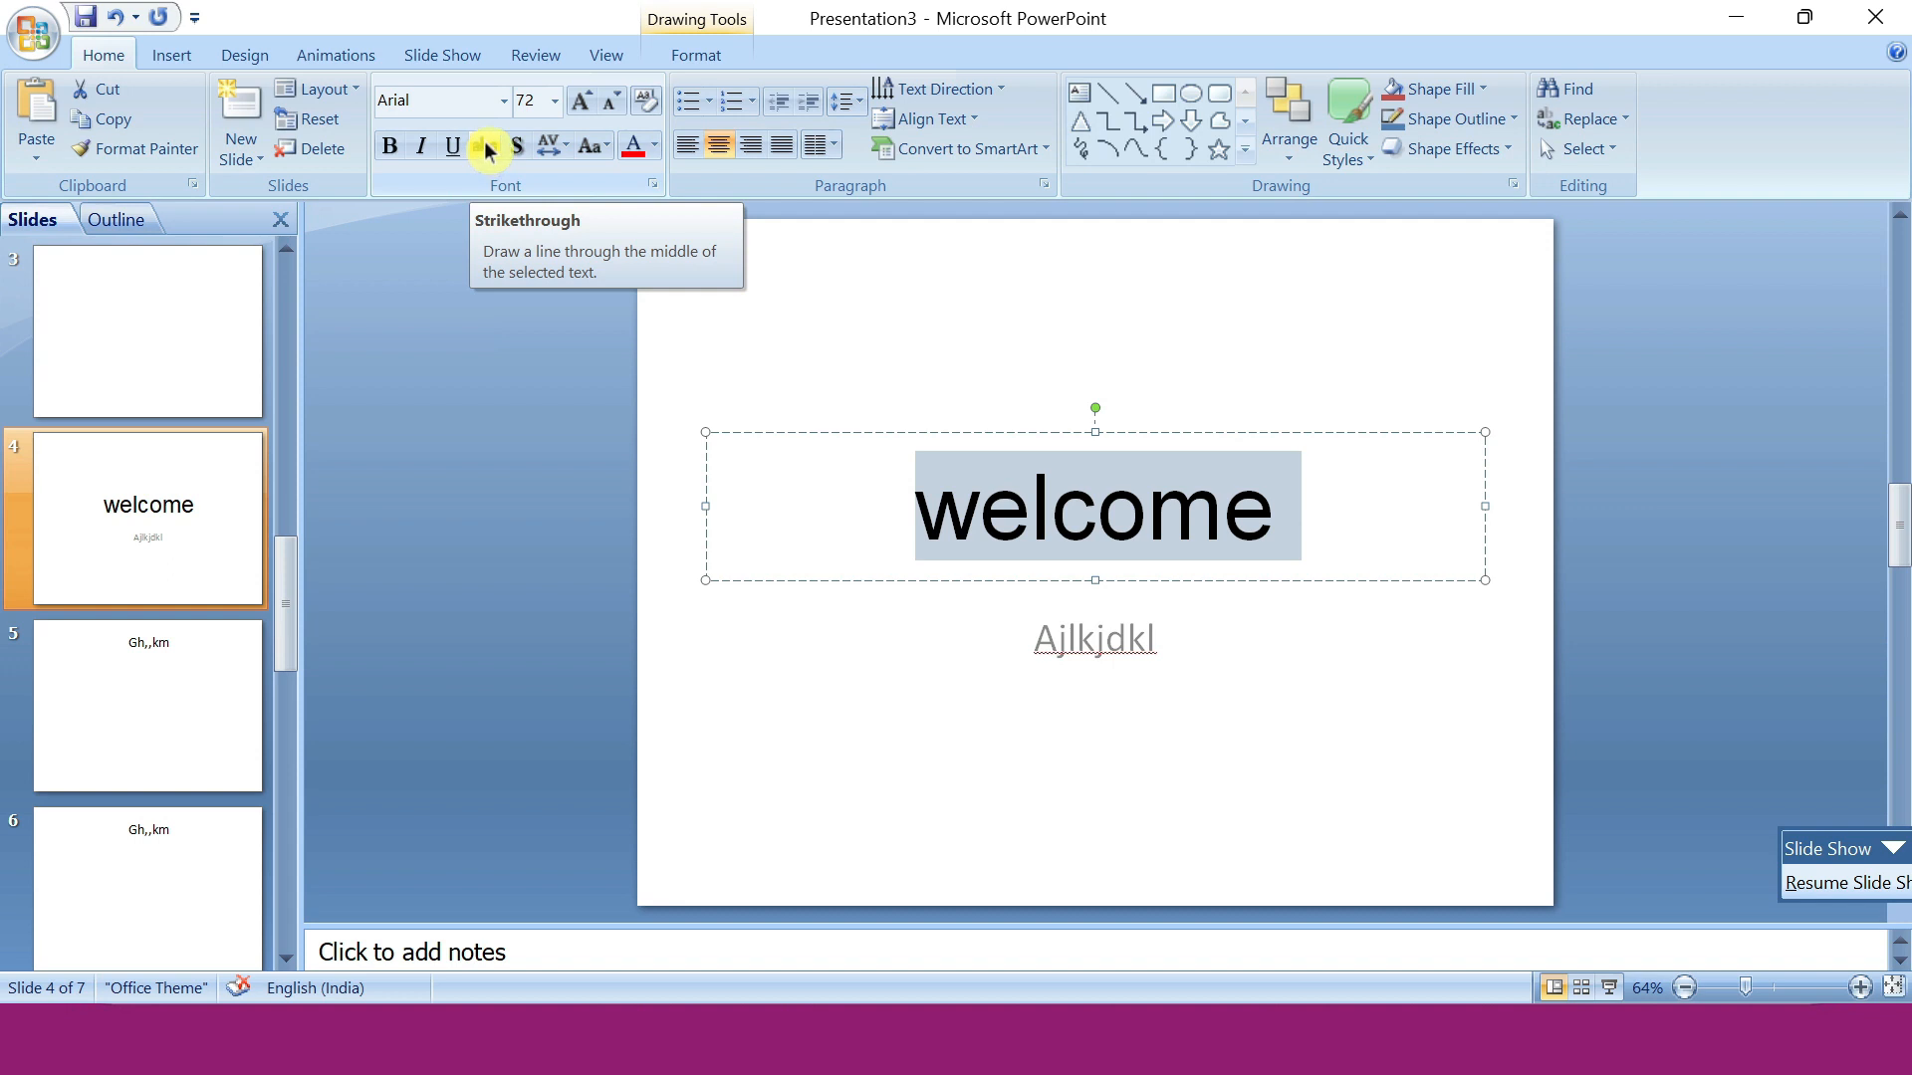
pyautogui.click(487, 149)
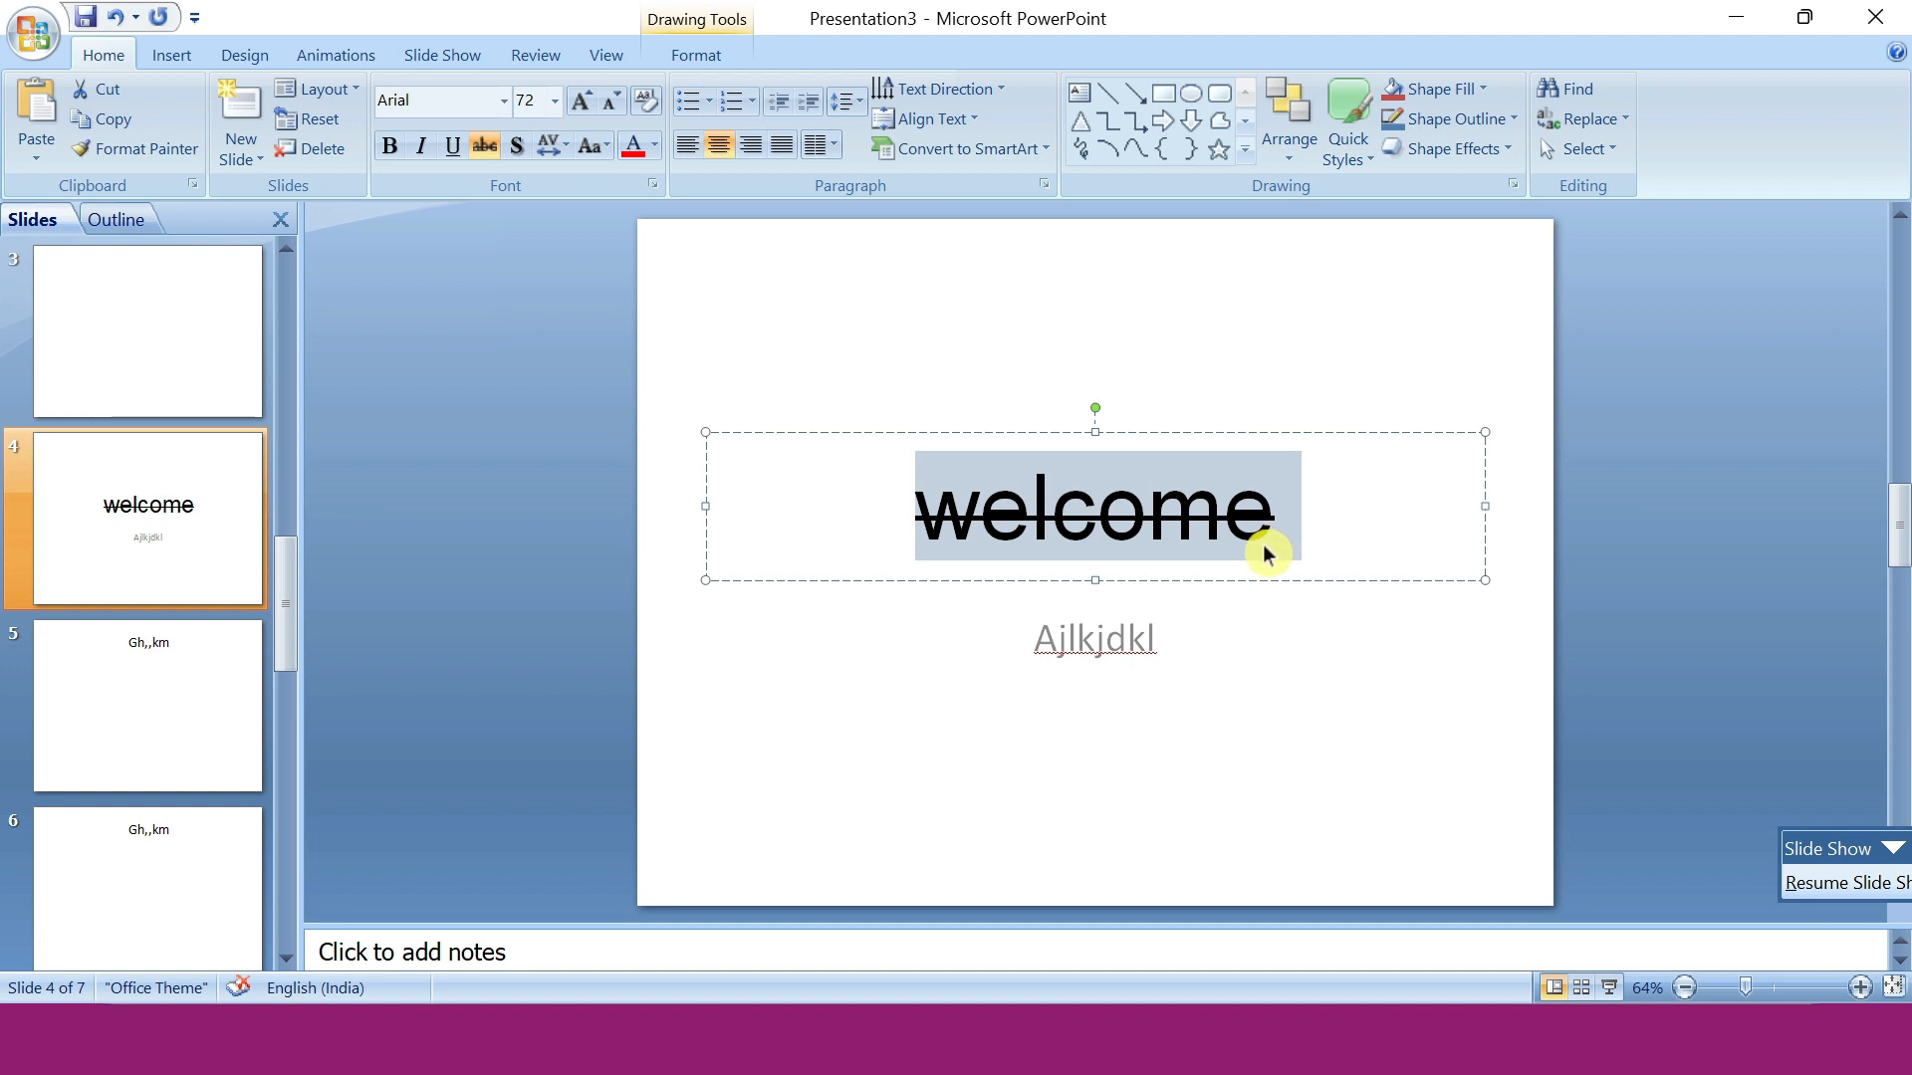
pyautogui.click(1267, 600)
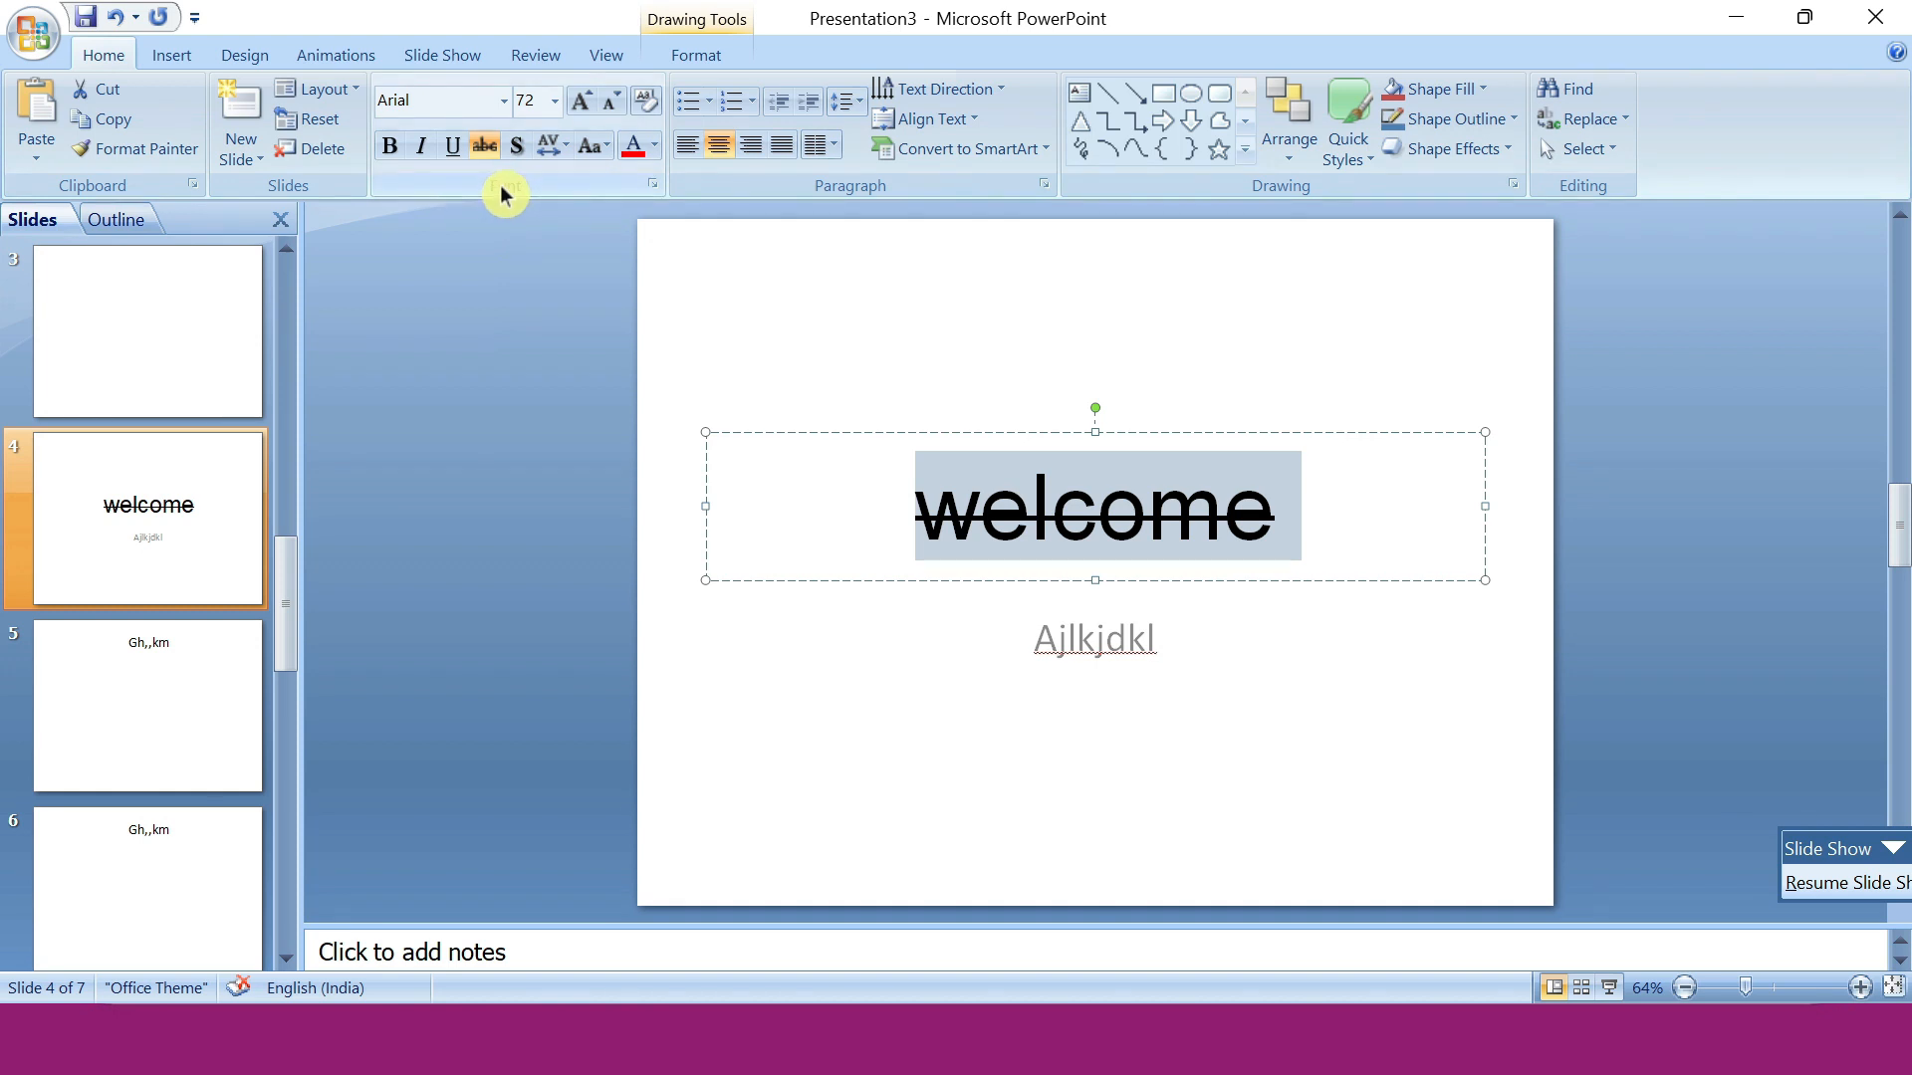
pyautogui.click(494, 152)
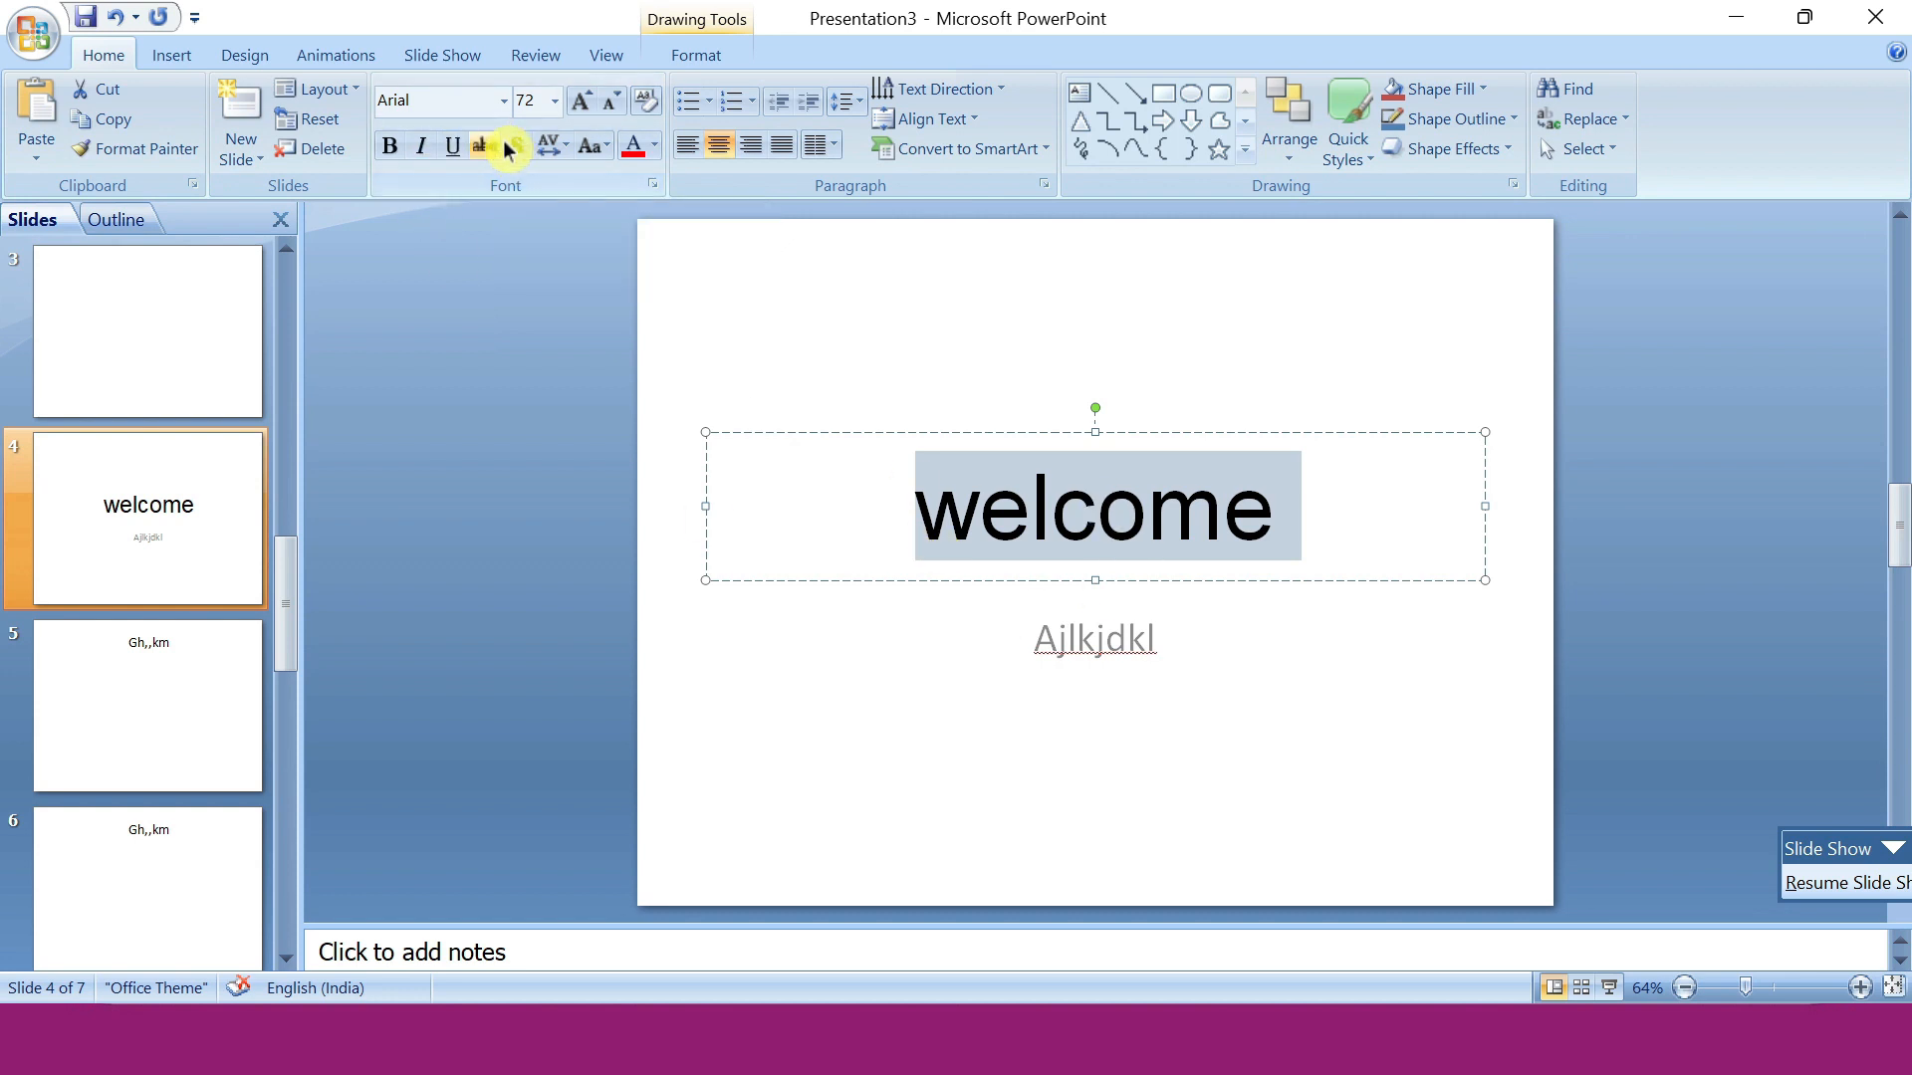
# Toggle the text shadow on the "welcome" title several times, leaving it off.
pyautogui.click(521, 151)
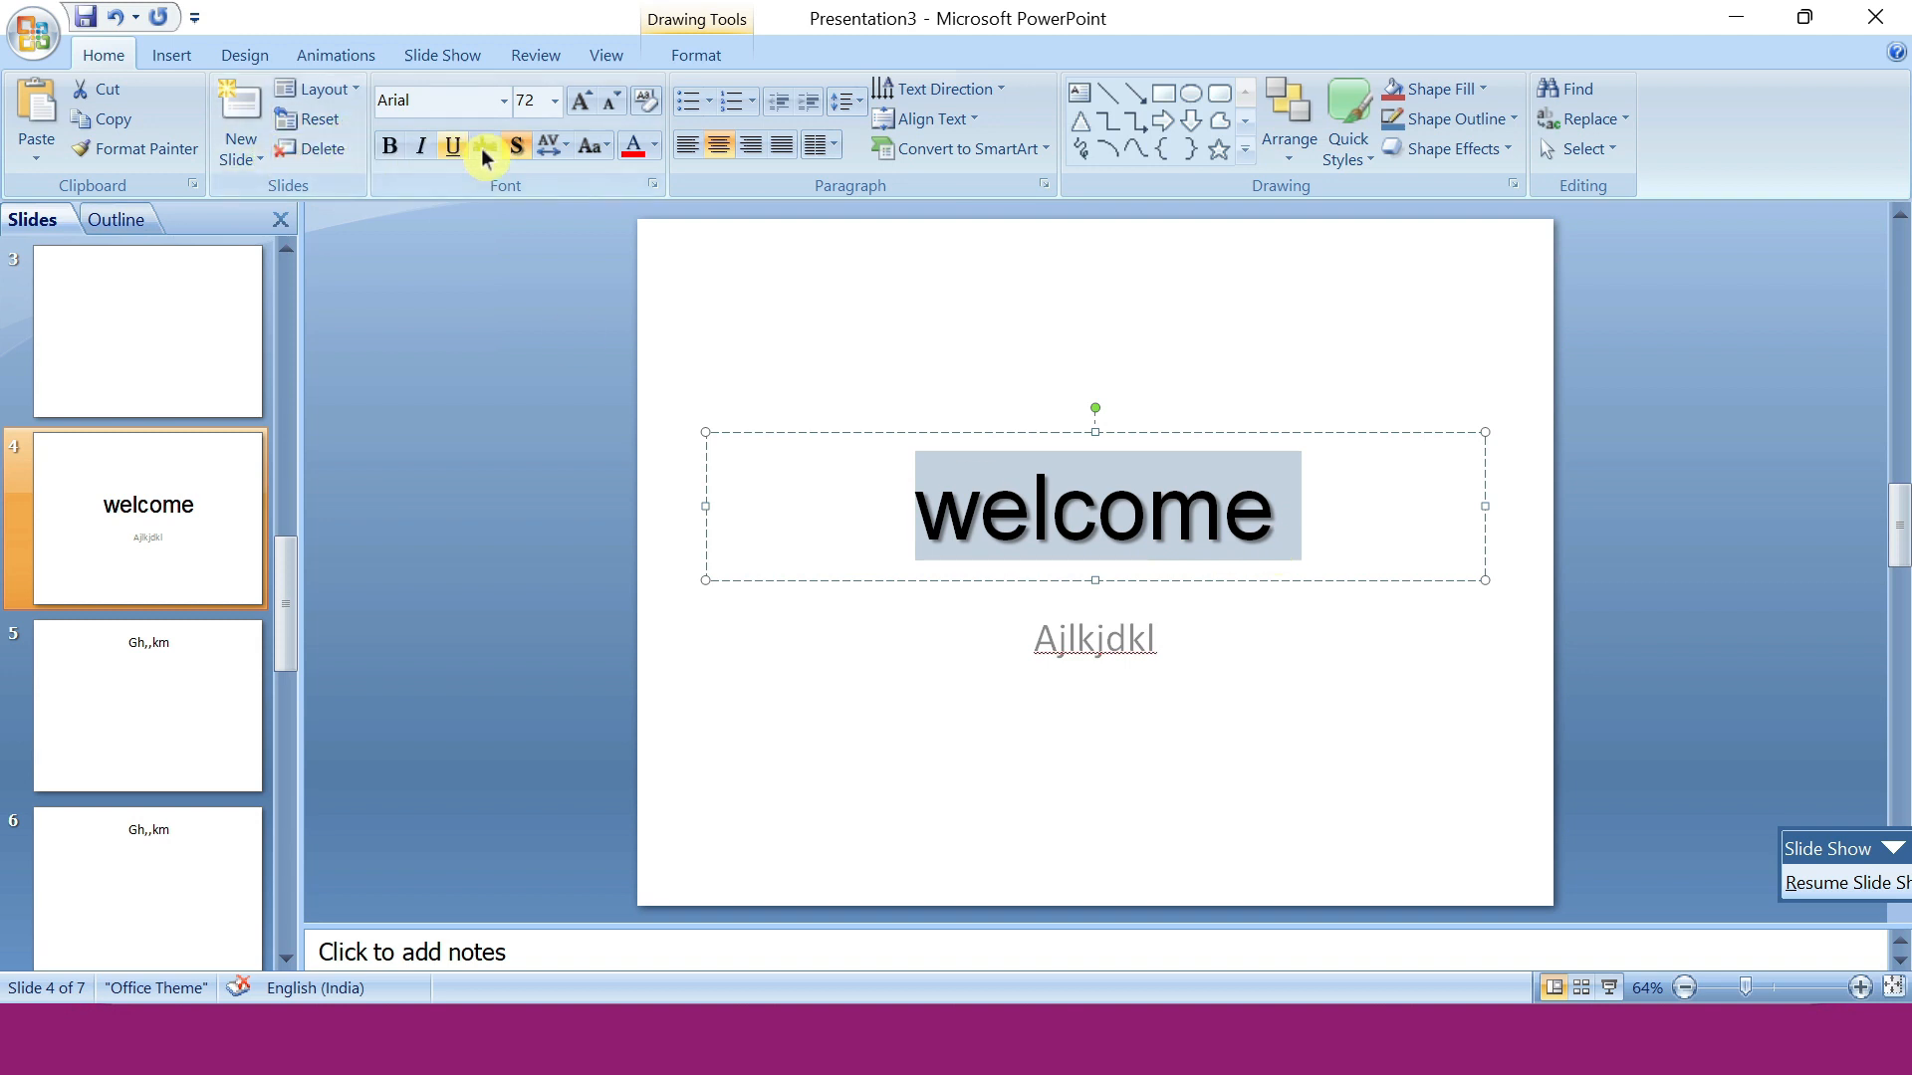
pyautogui.click(518, 151)
pyautogui.click(518, 151)
pyautogui.click(517, 151)
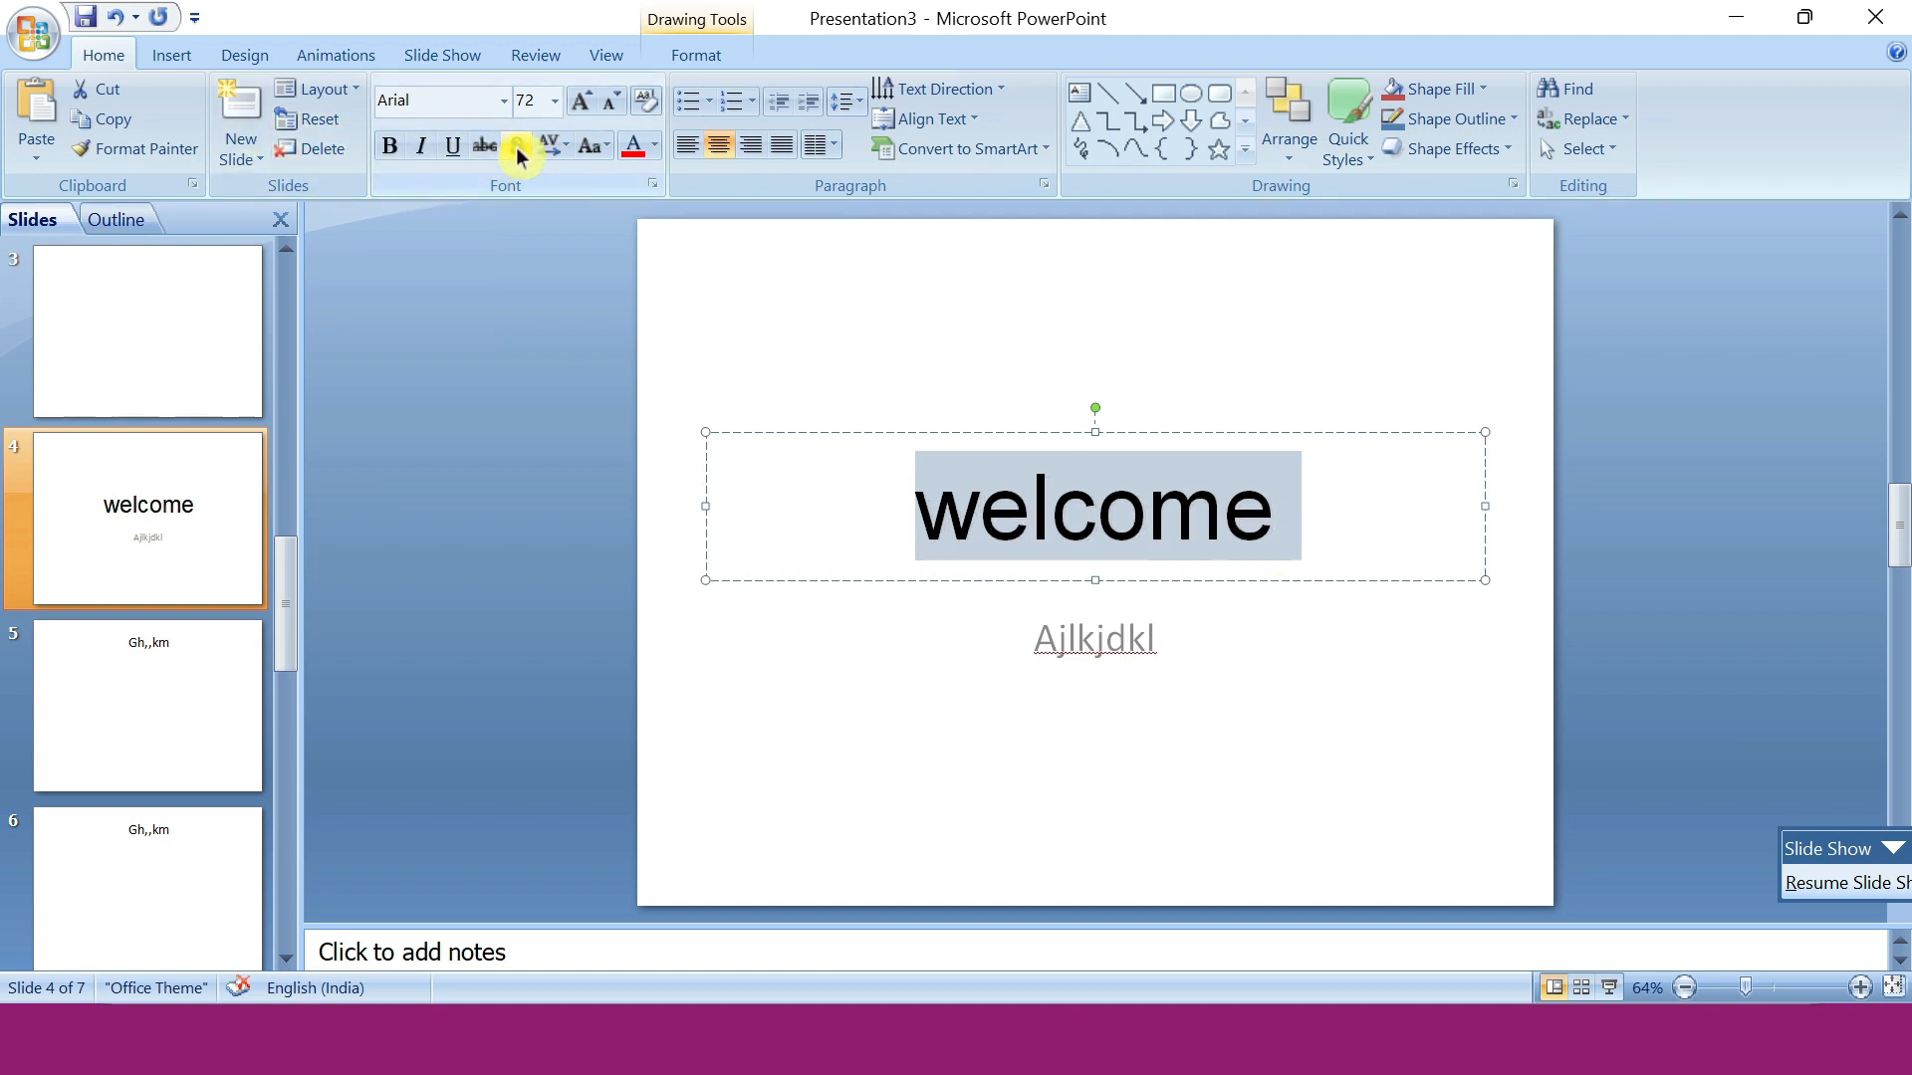
pyautogui.click(517, 152)
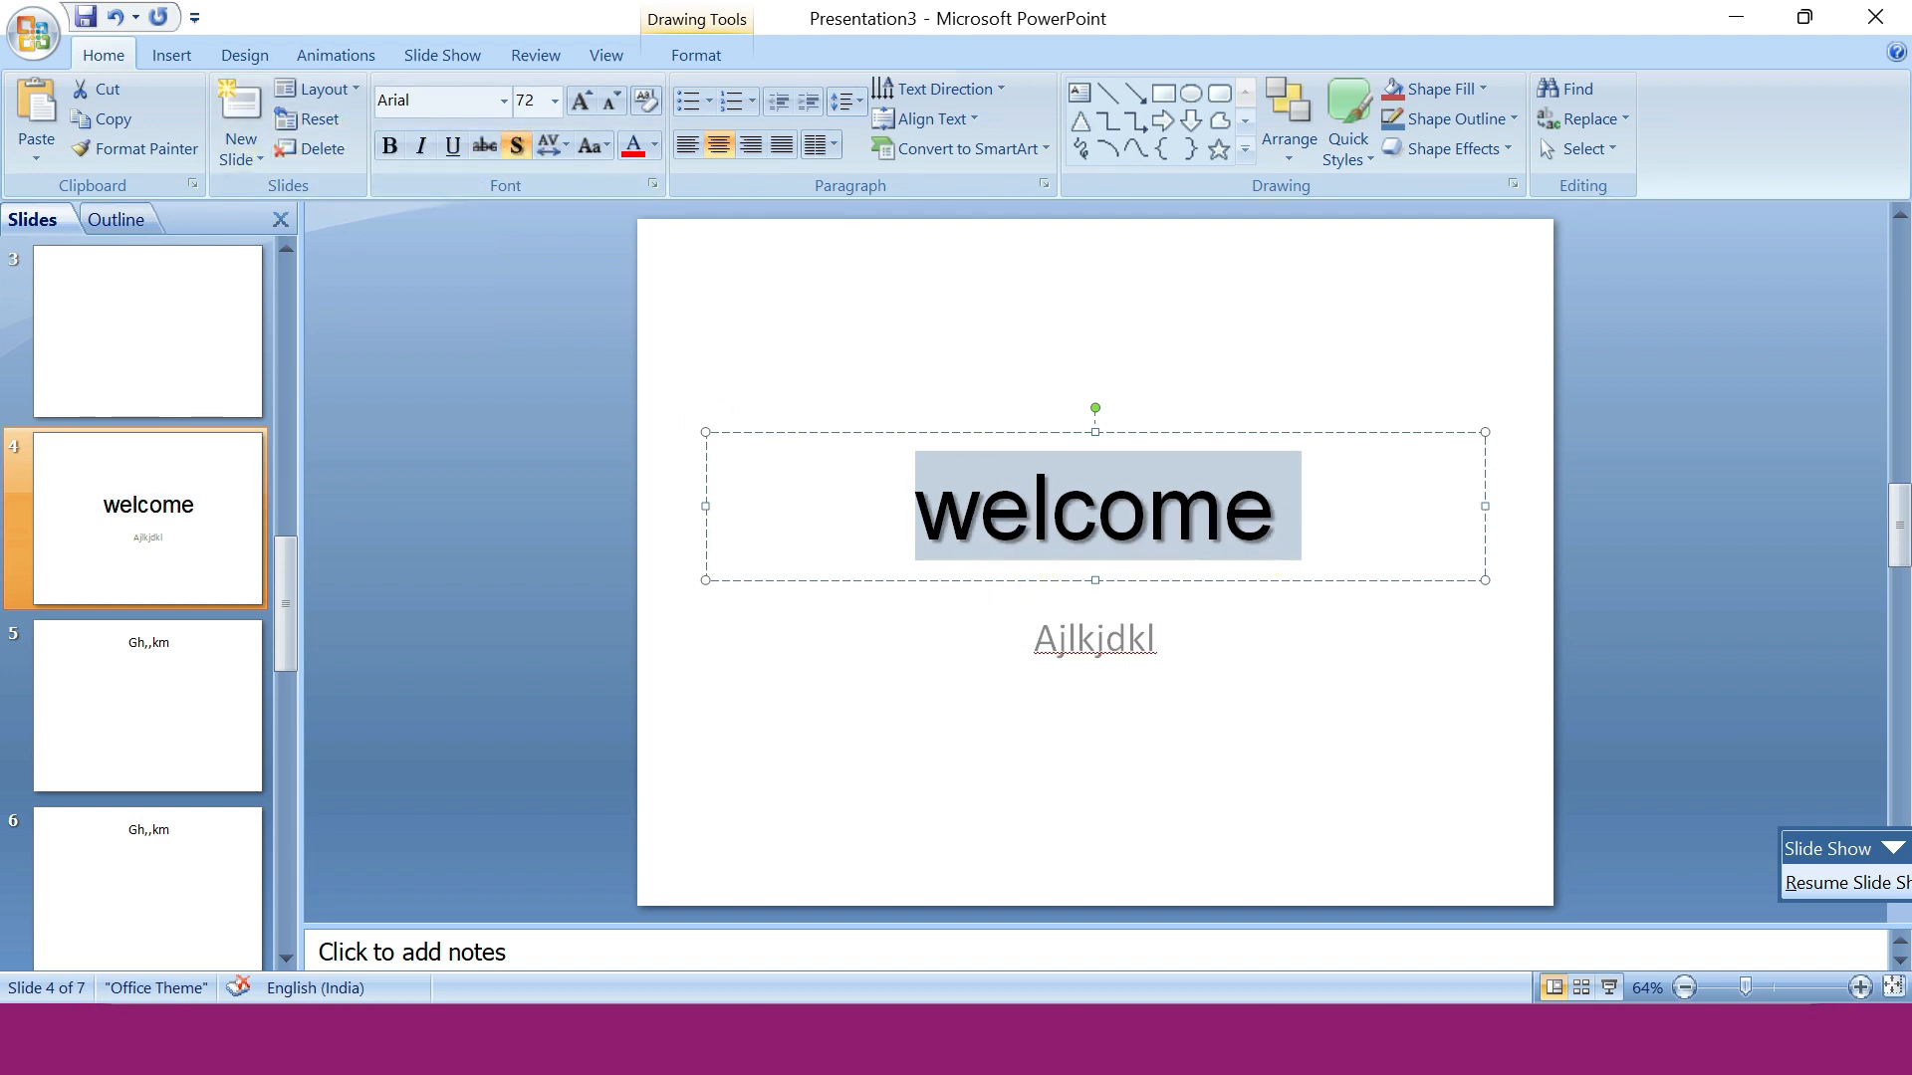
pyautogui.click(512, 151)
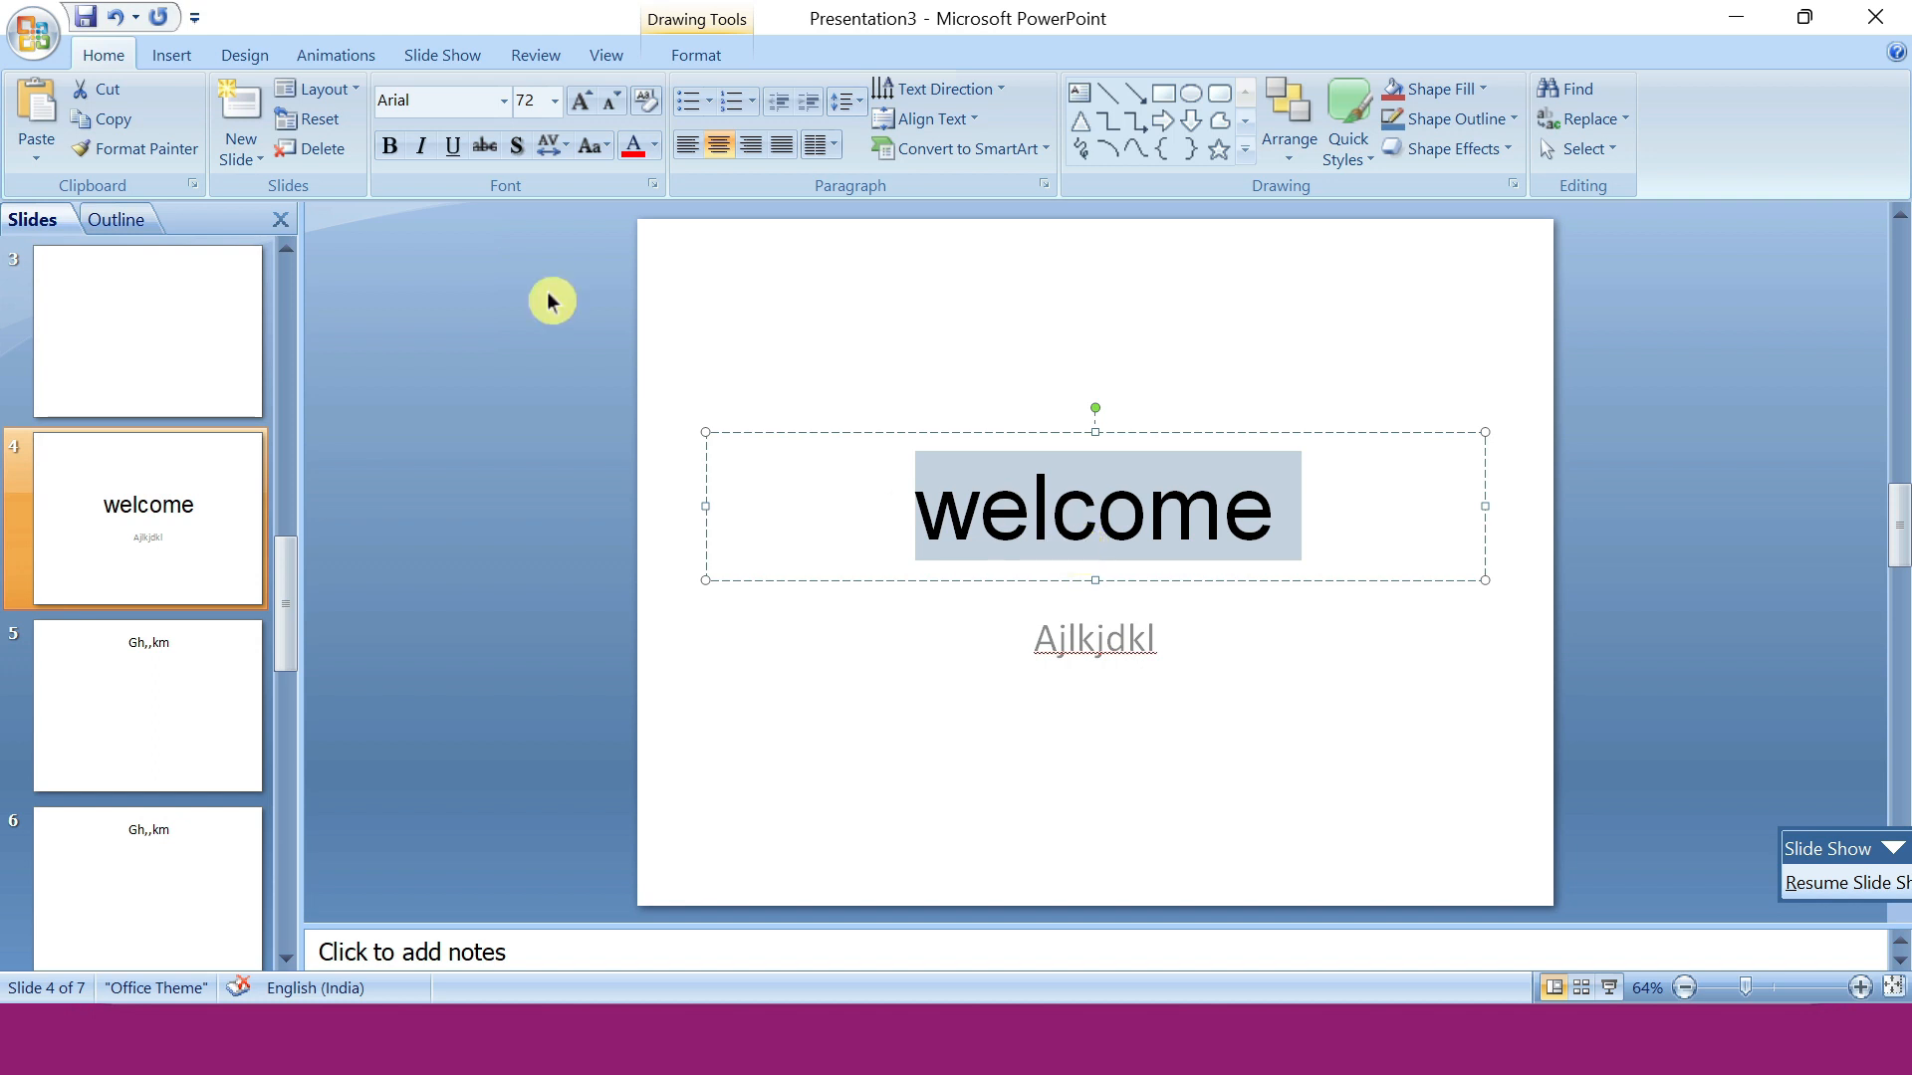
# Try Very Tight and Tight character spacing on the "welcome" title, and return the spacing to Normal.
pyautogui.click(563, 145)
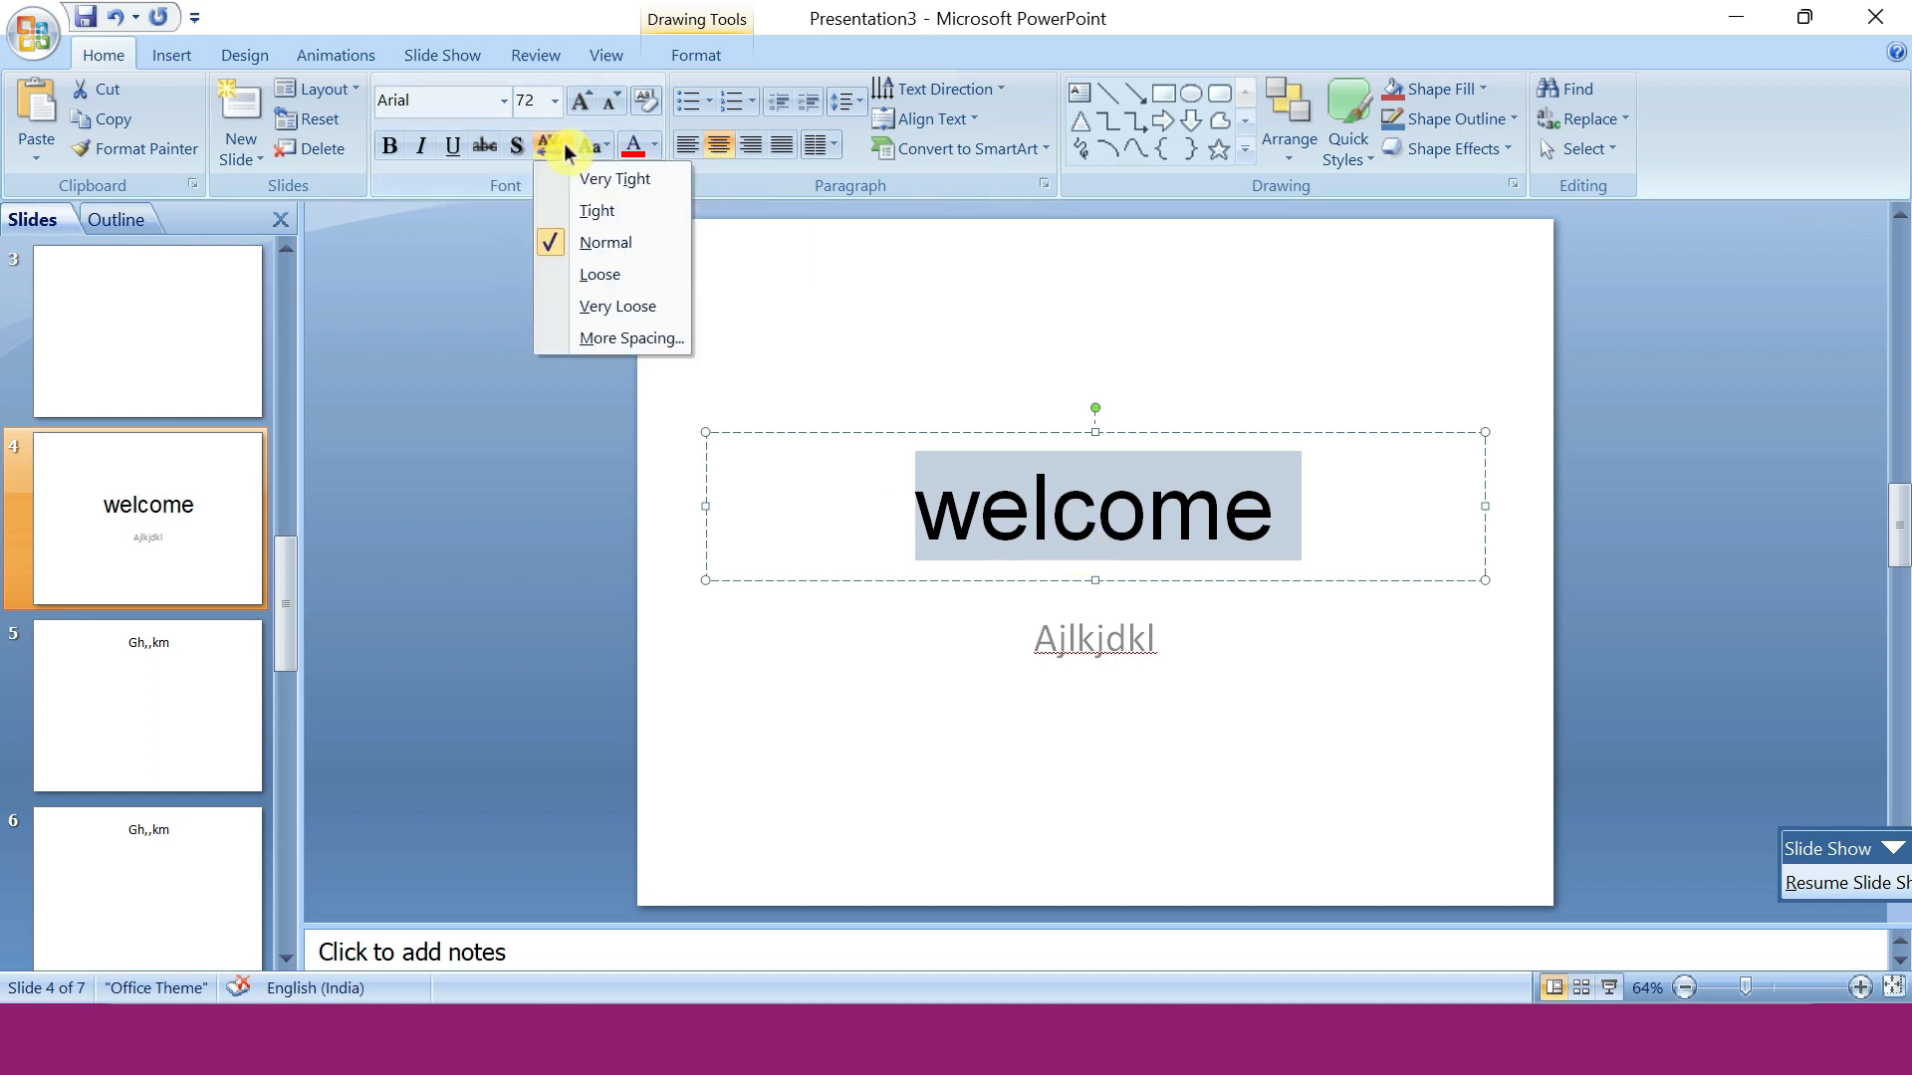
pyautogui.click(628, 189)
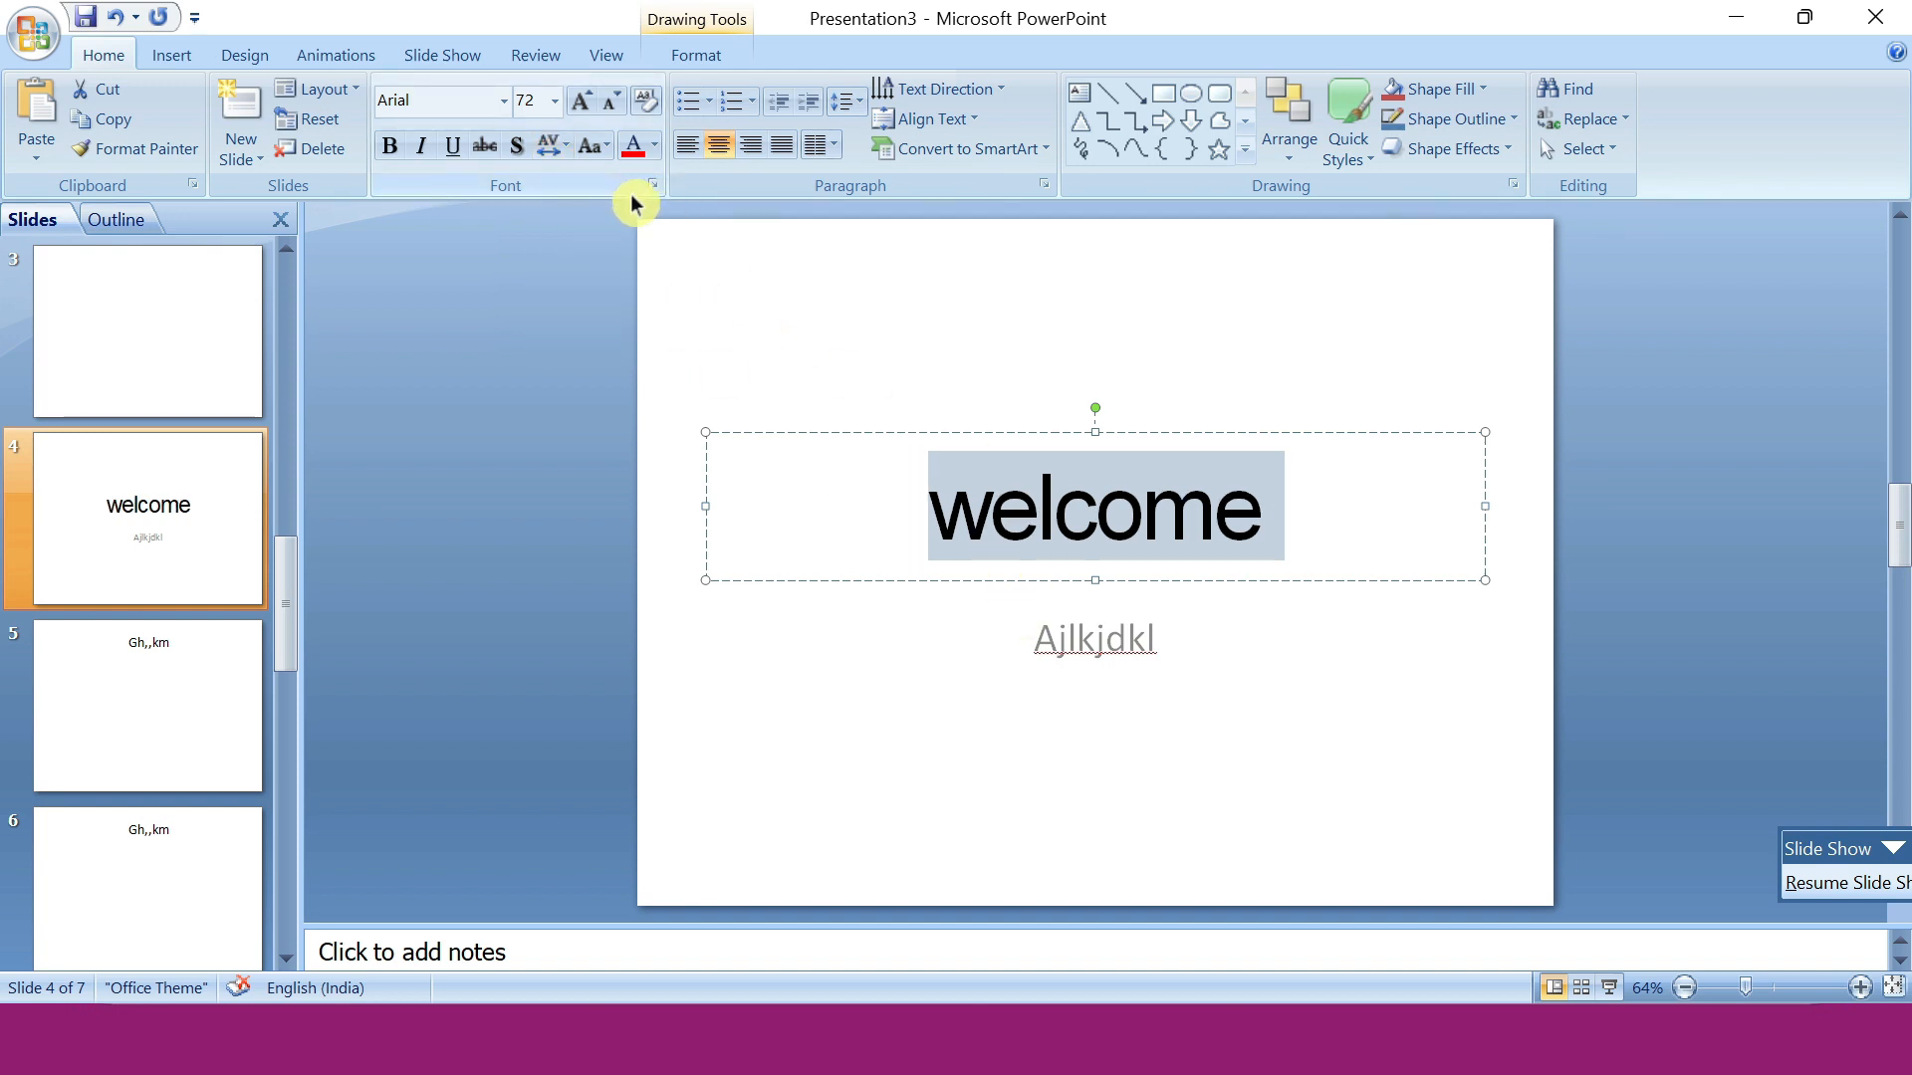
pyautogui.click(596, 146)
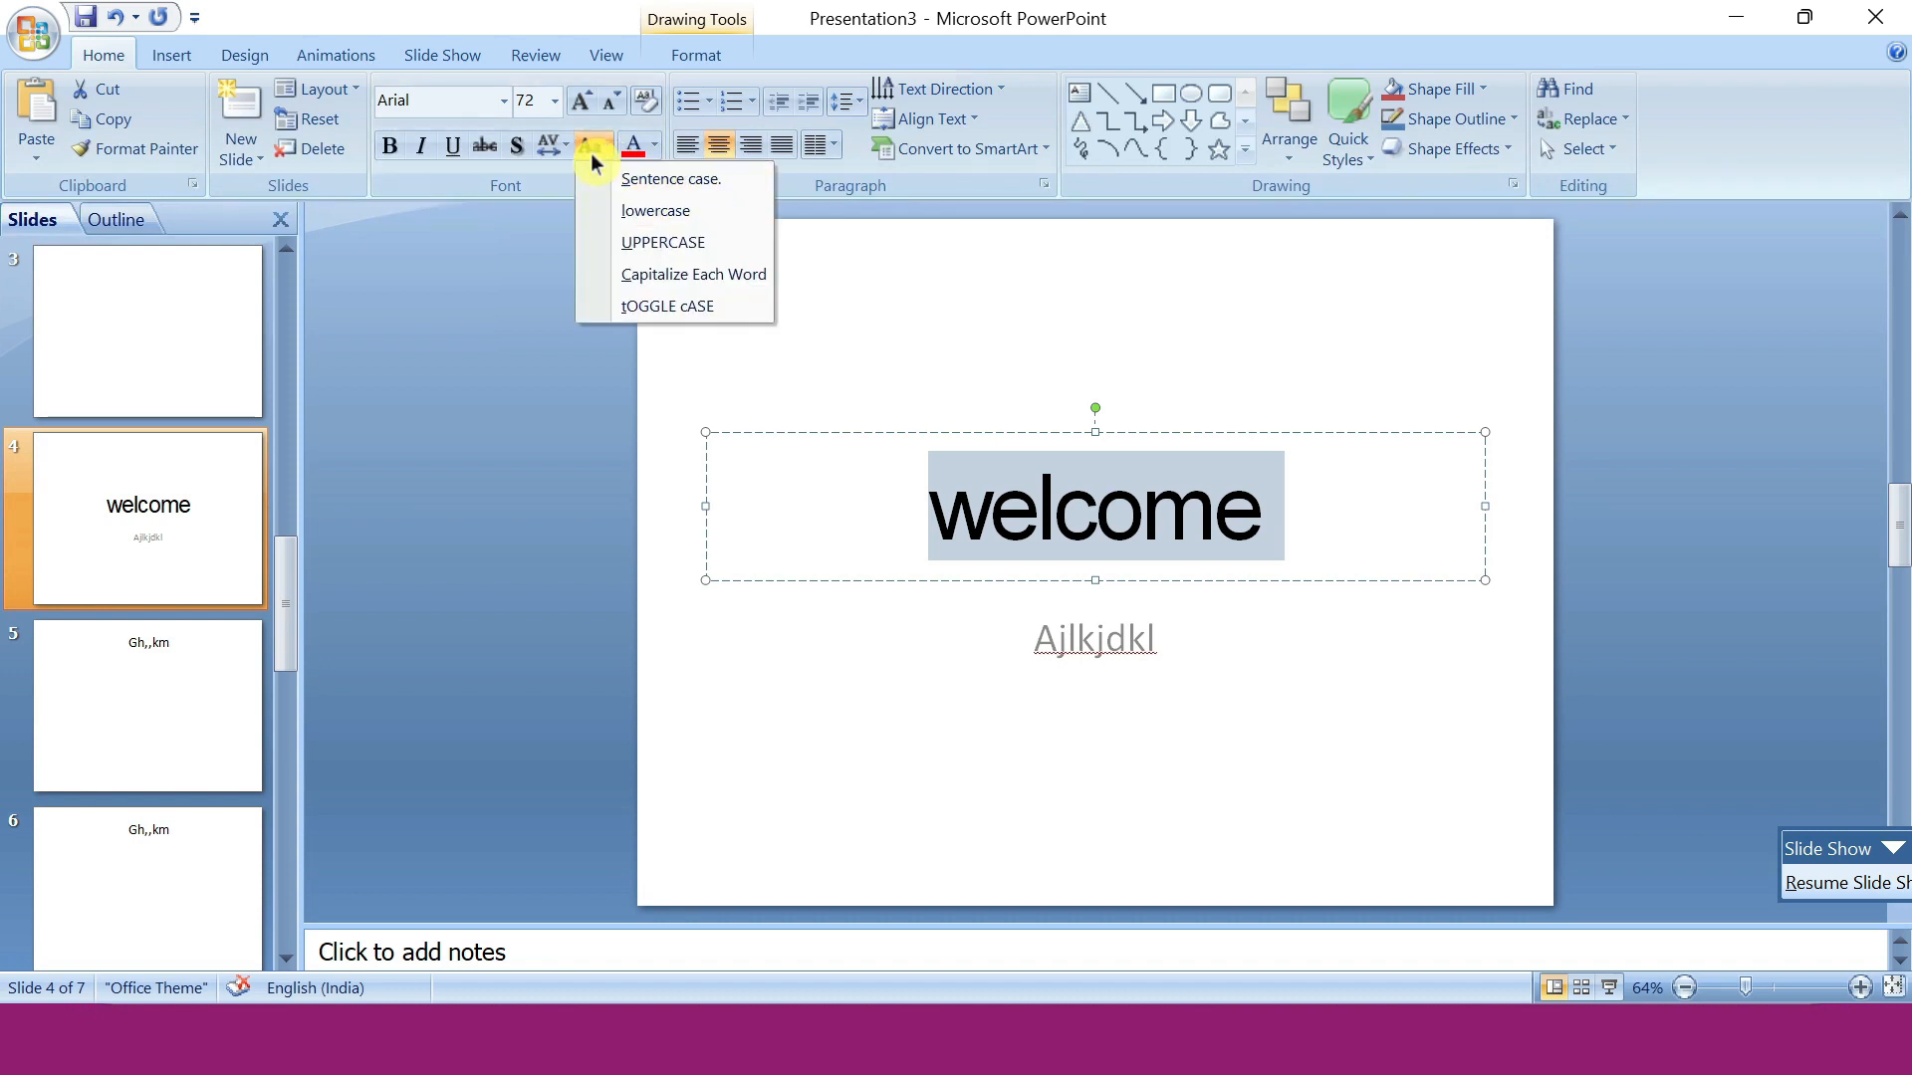
pyautogui.click(564, 146)
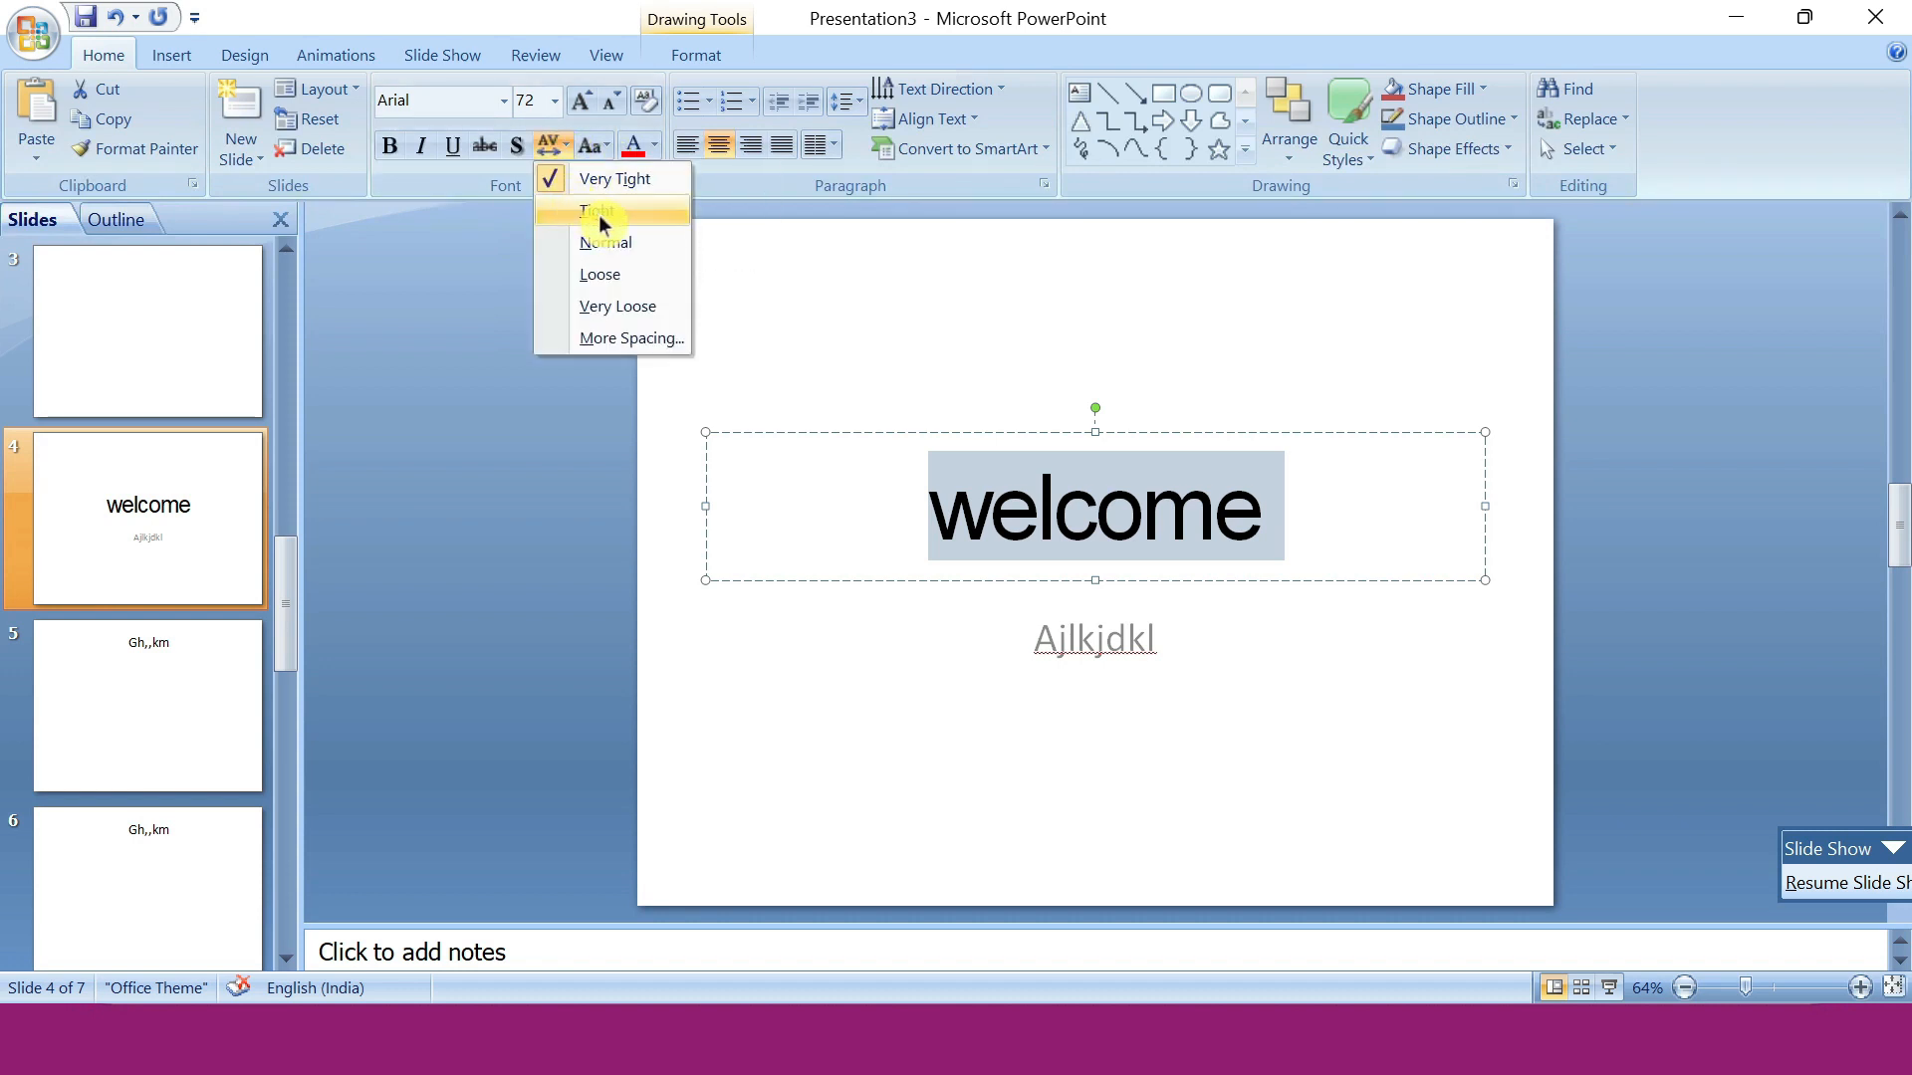
pyautogui.click(599, 215)
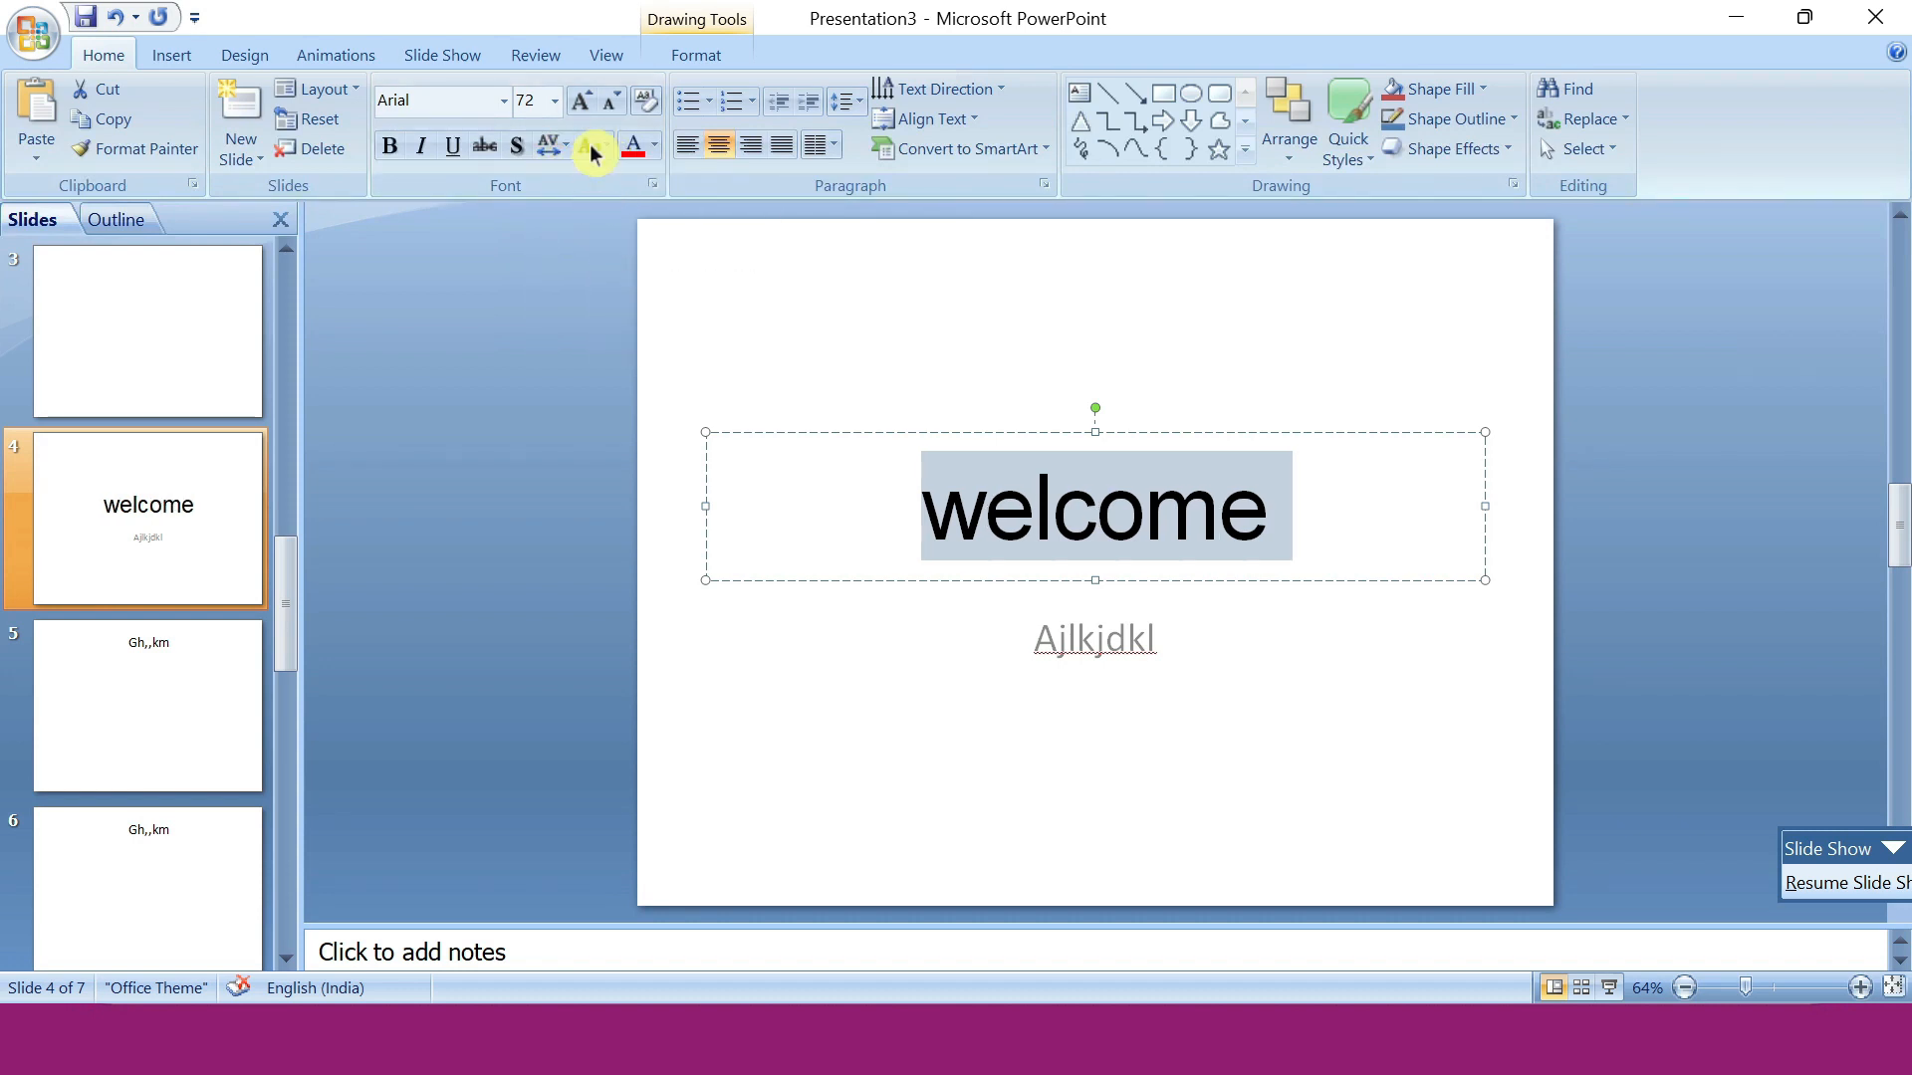
pyautogui.click(556, 145)
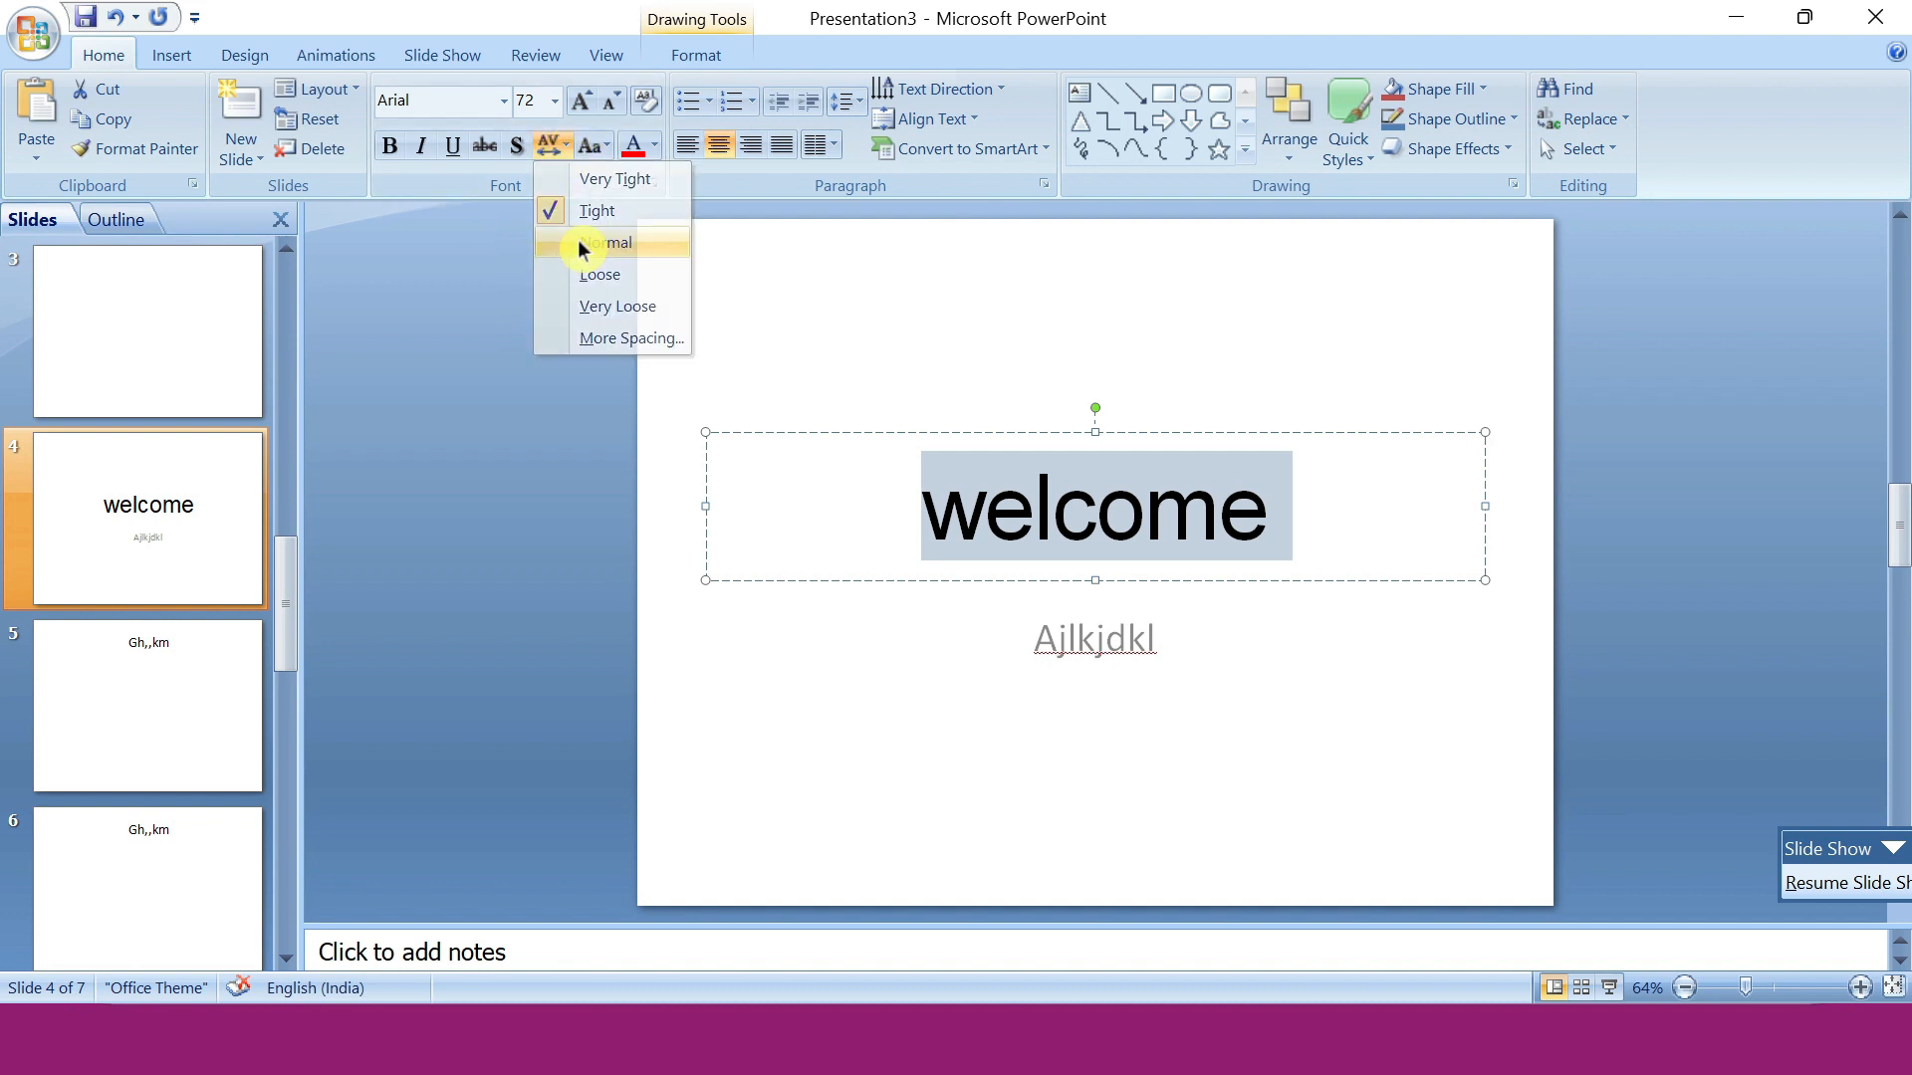
pyautogui.click(582, 244)
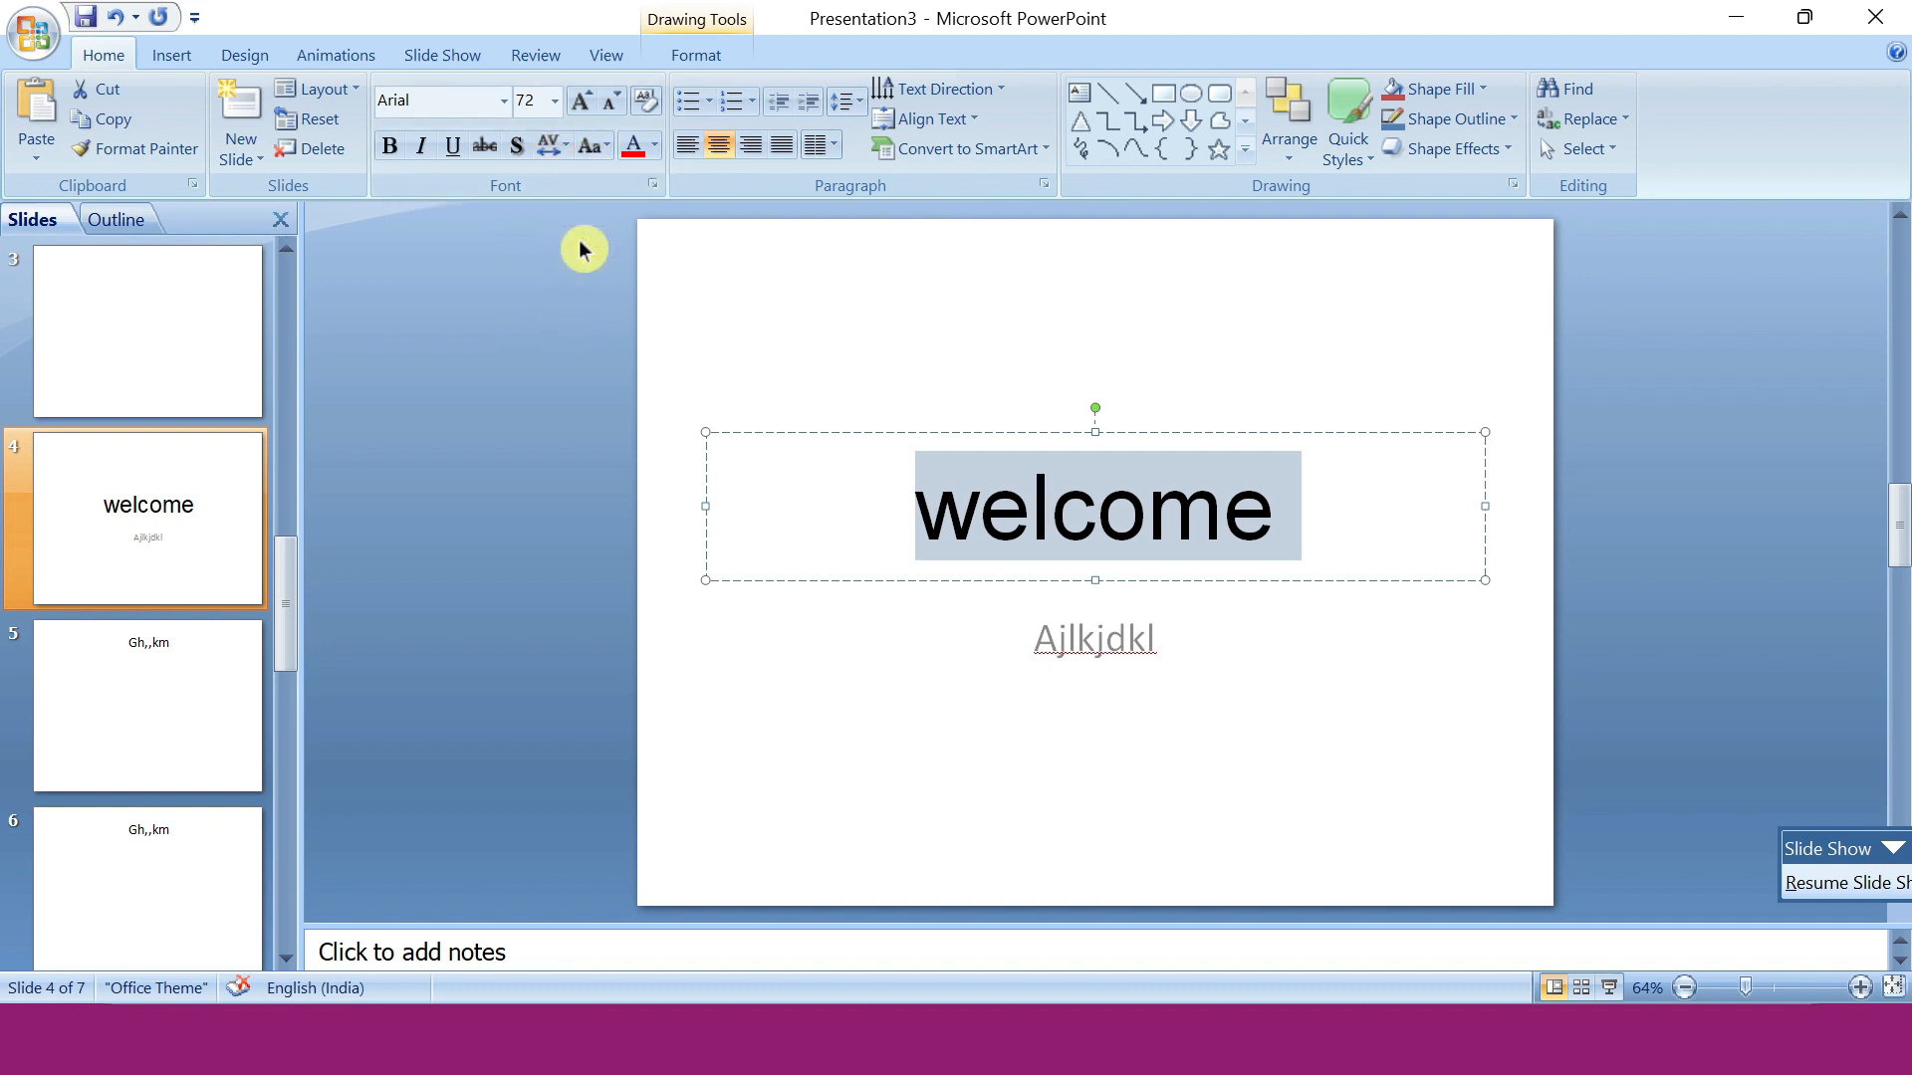
# Widen the "welcome" title's character spacing to Loose and finally to Very Loose.
pyautogui.click(564, 150)
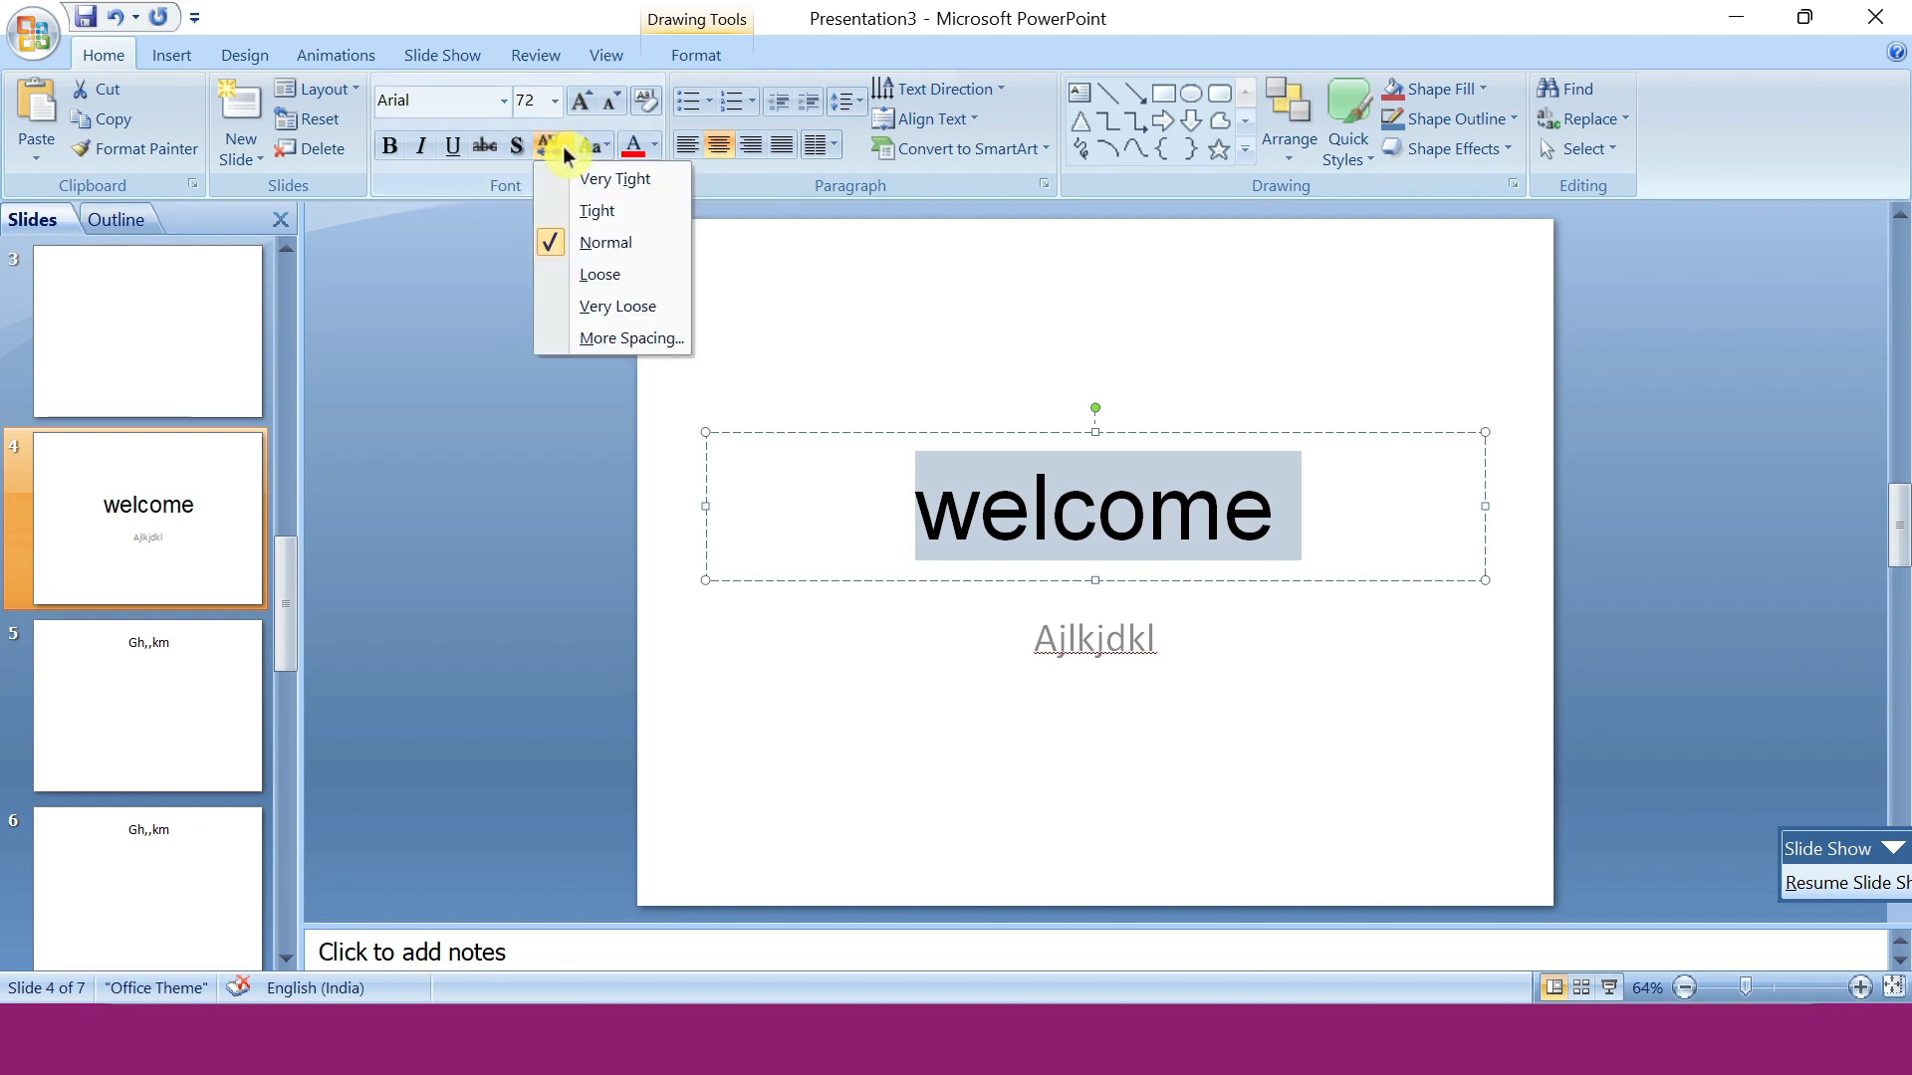
pyautogui.click(617, 274)
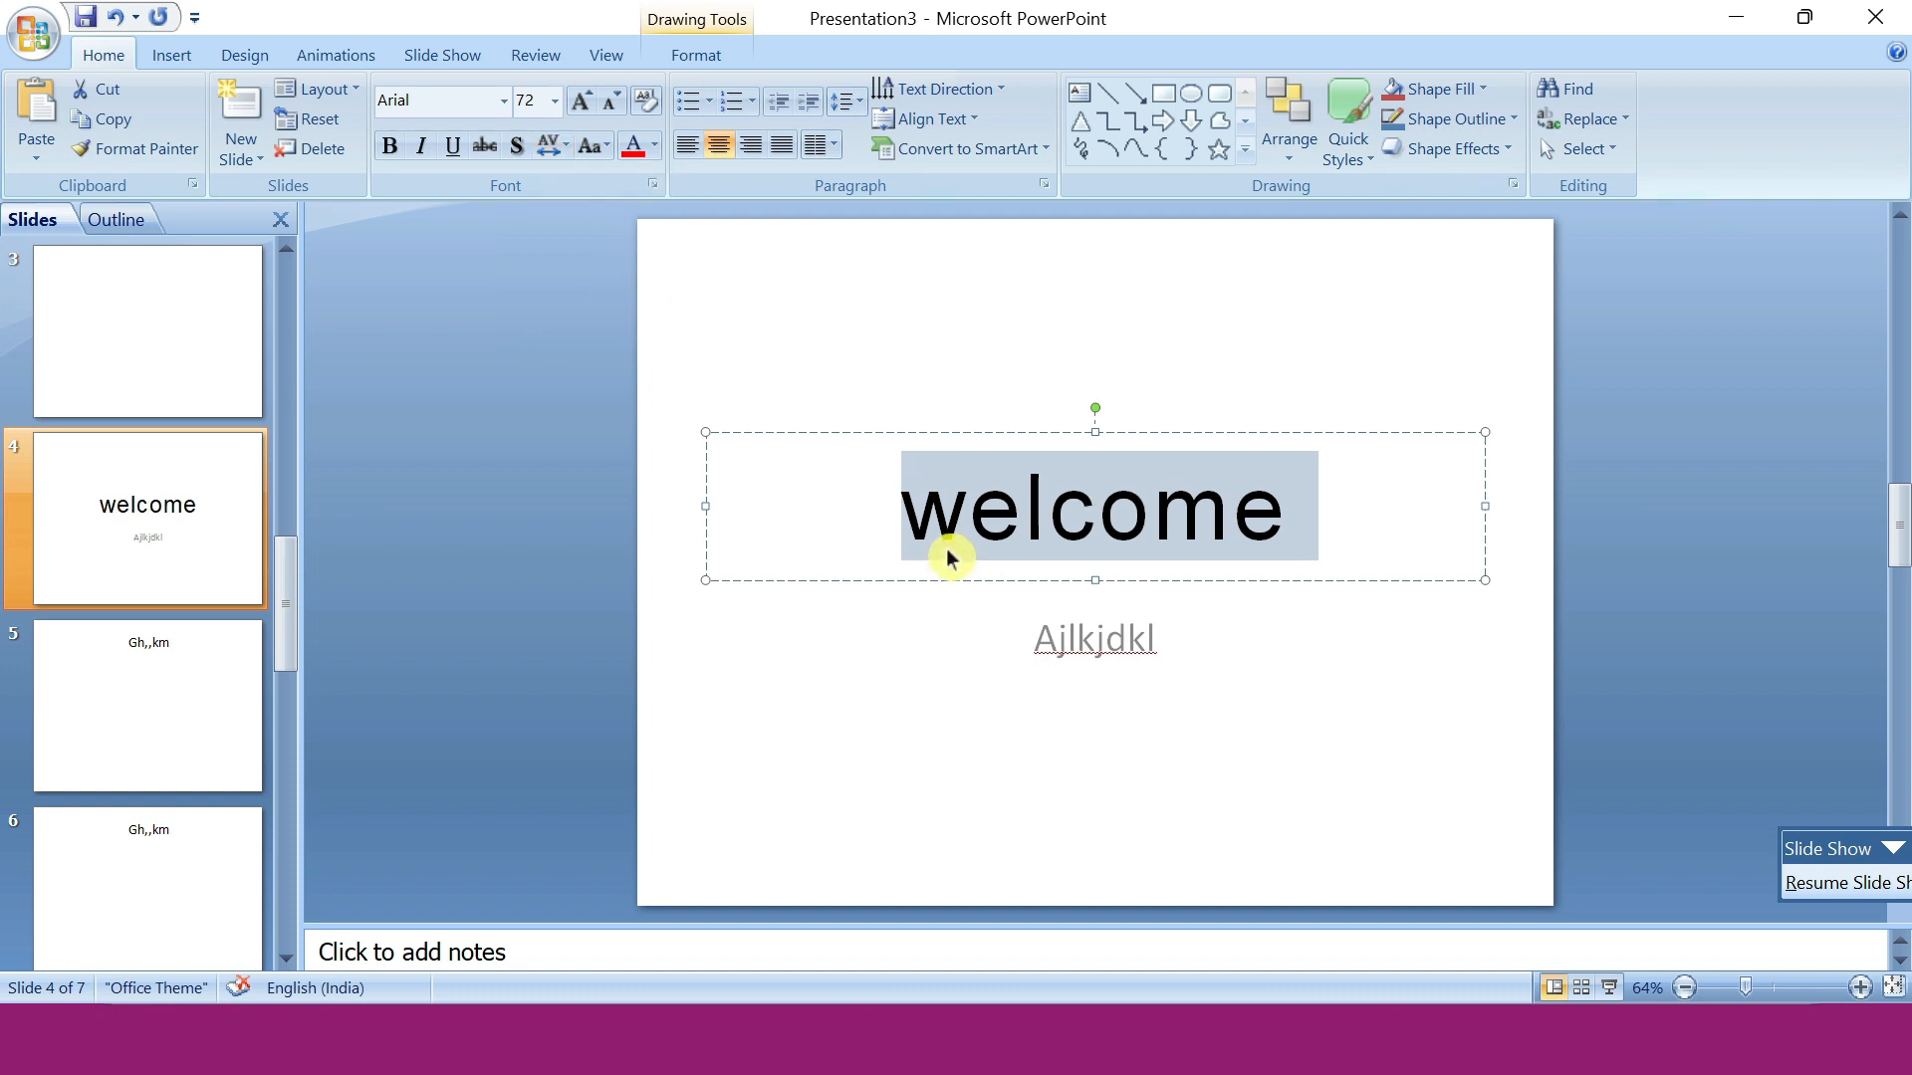
pyautogui.click(558, 148)
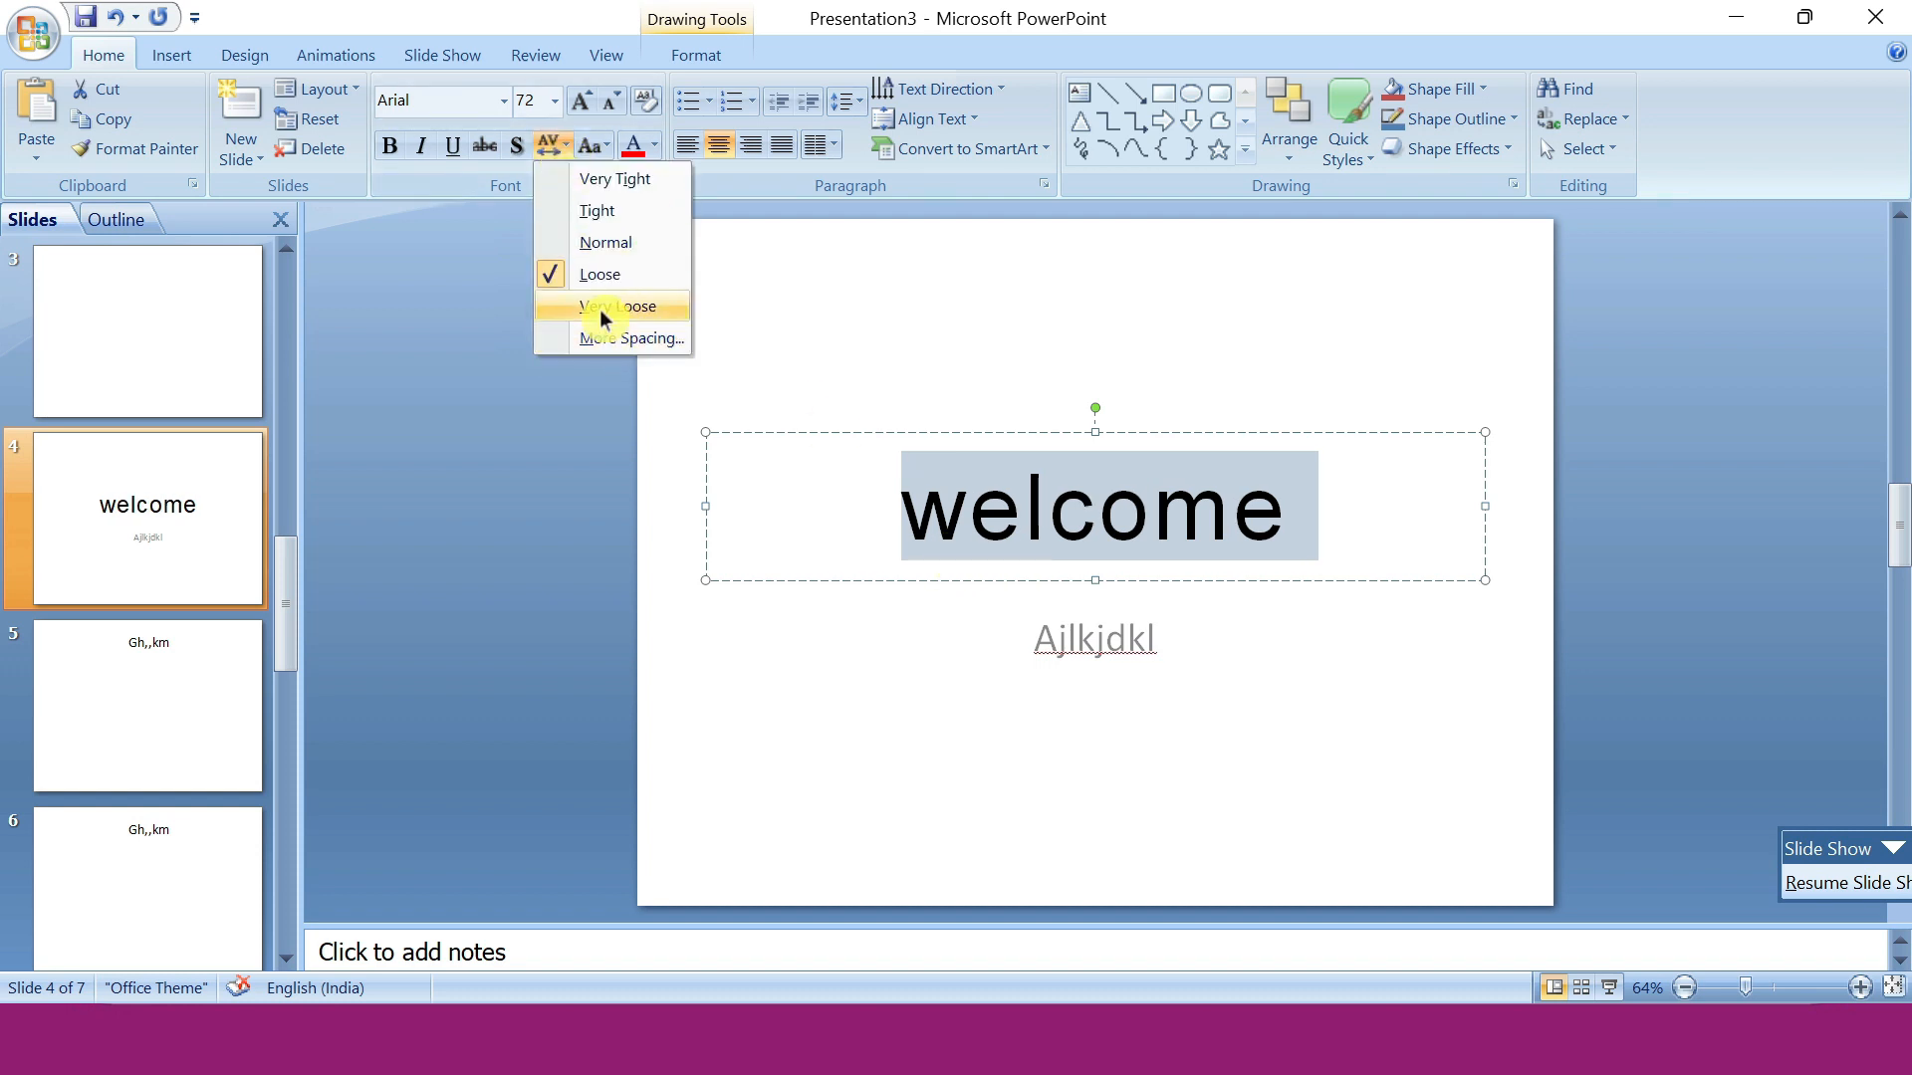
pyautogui.click(603, 316)
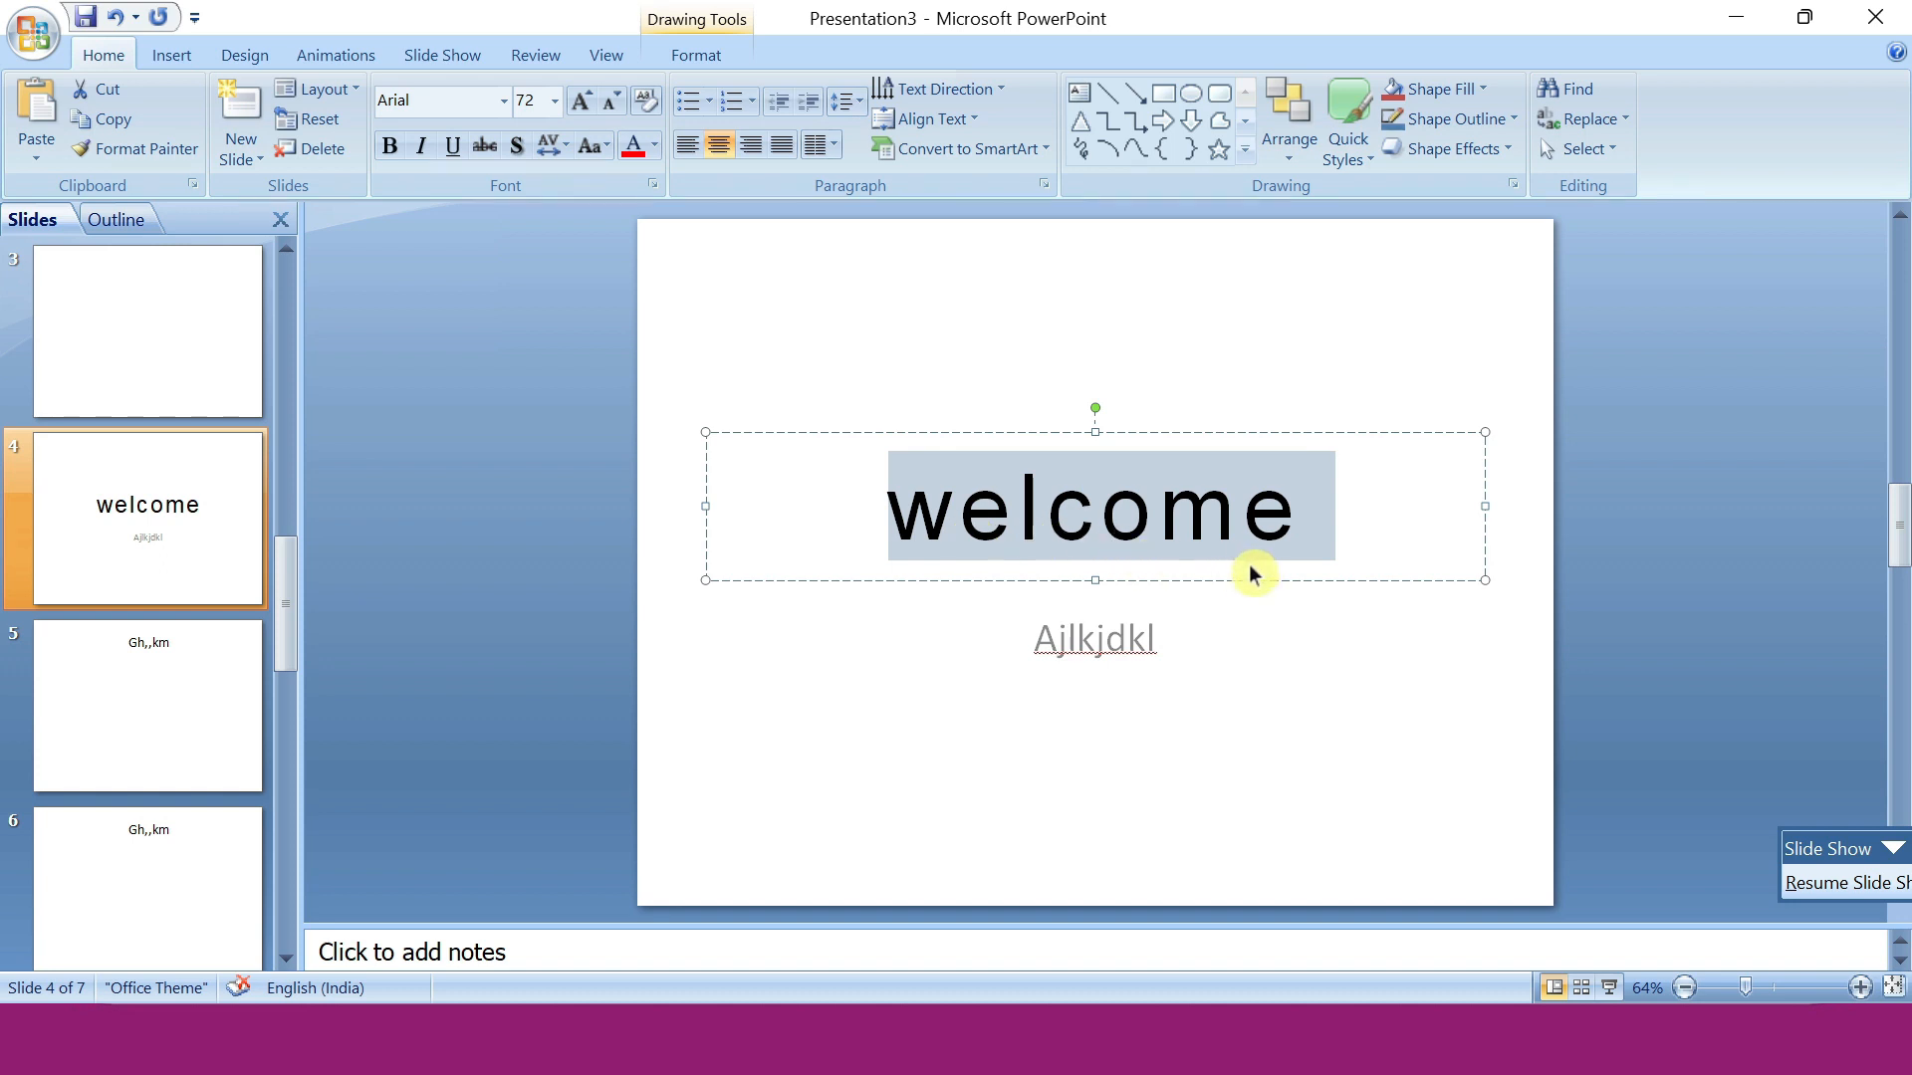
# Examine the custom character spacing options and the available spacing types in the Font dialog, and close it without changes.
pyautogui.click(555, 146)
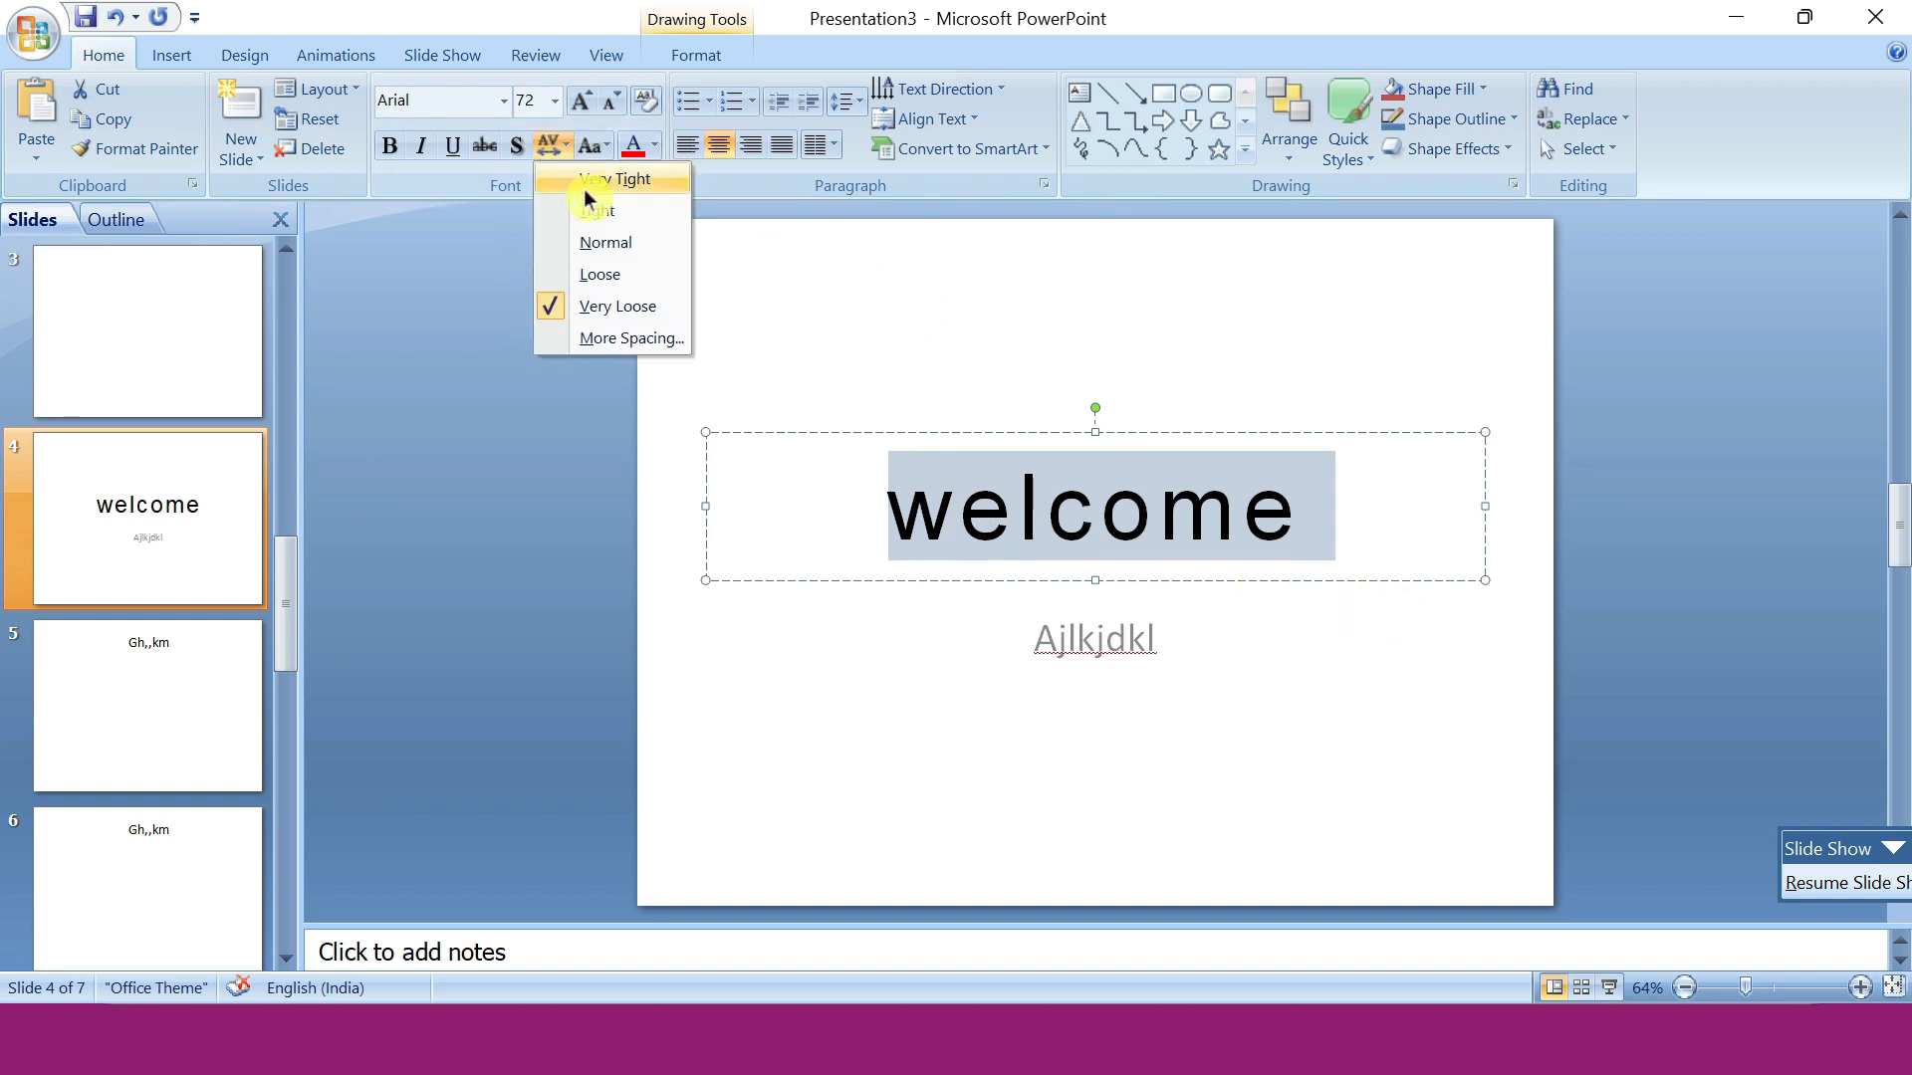
pyautogui.click(610, 348)
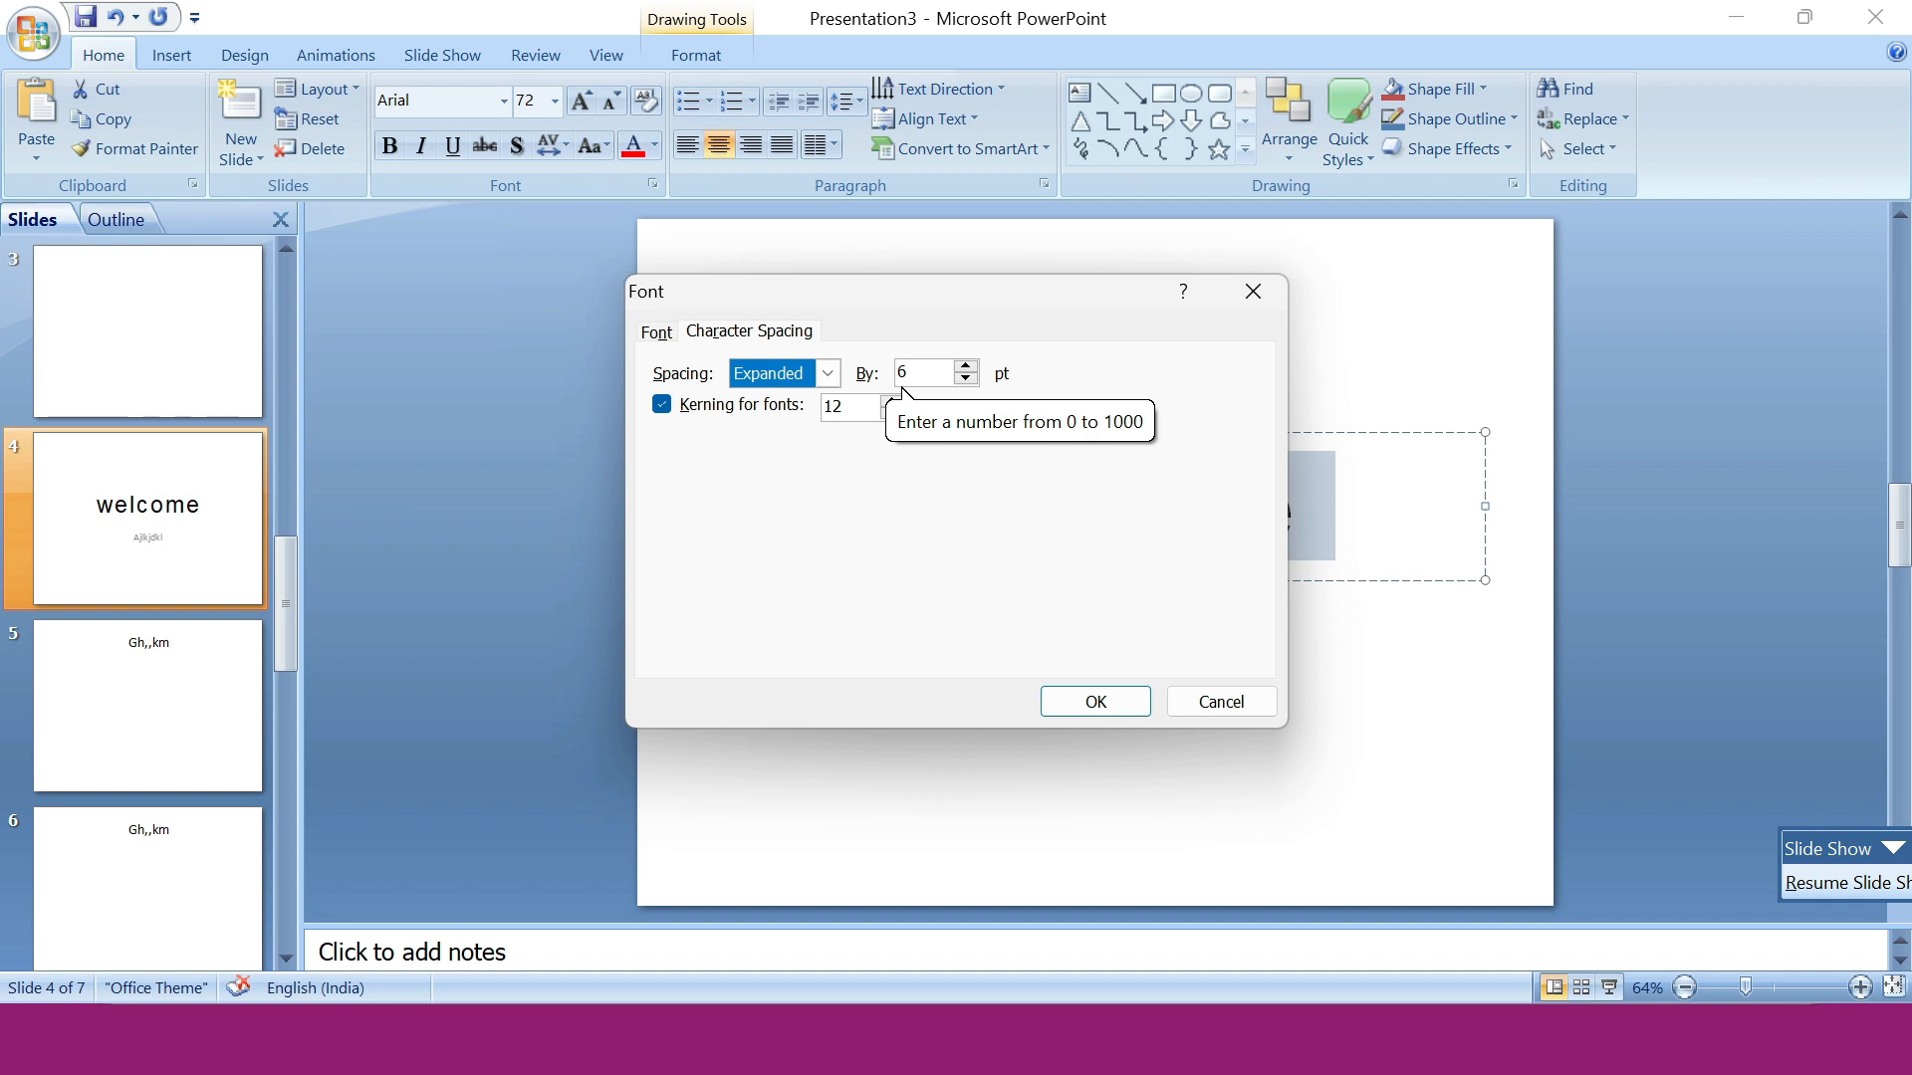
pyautogui.click(827, 374)
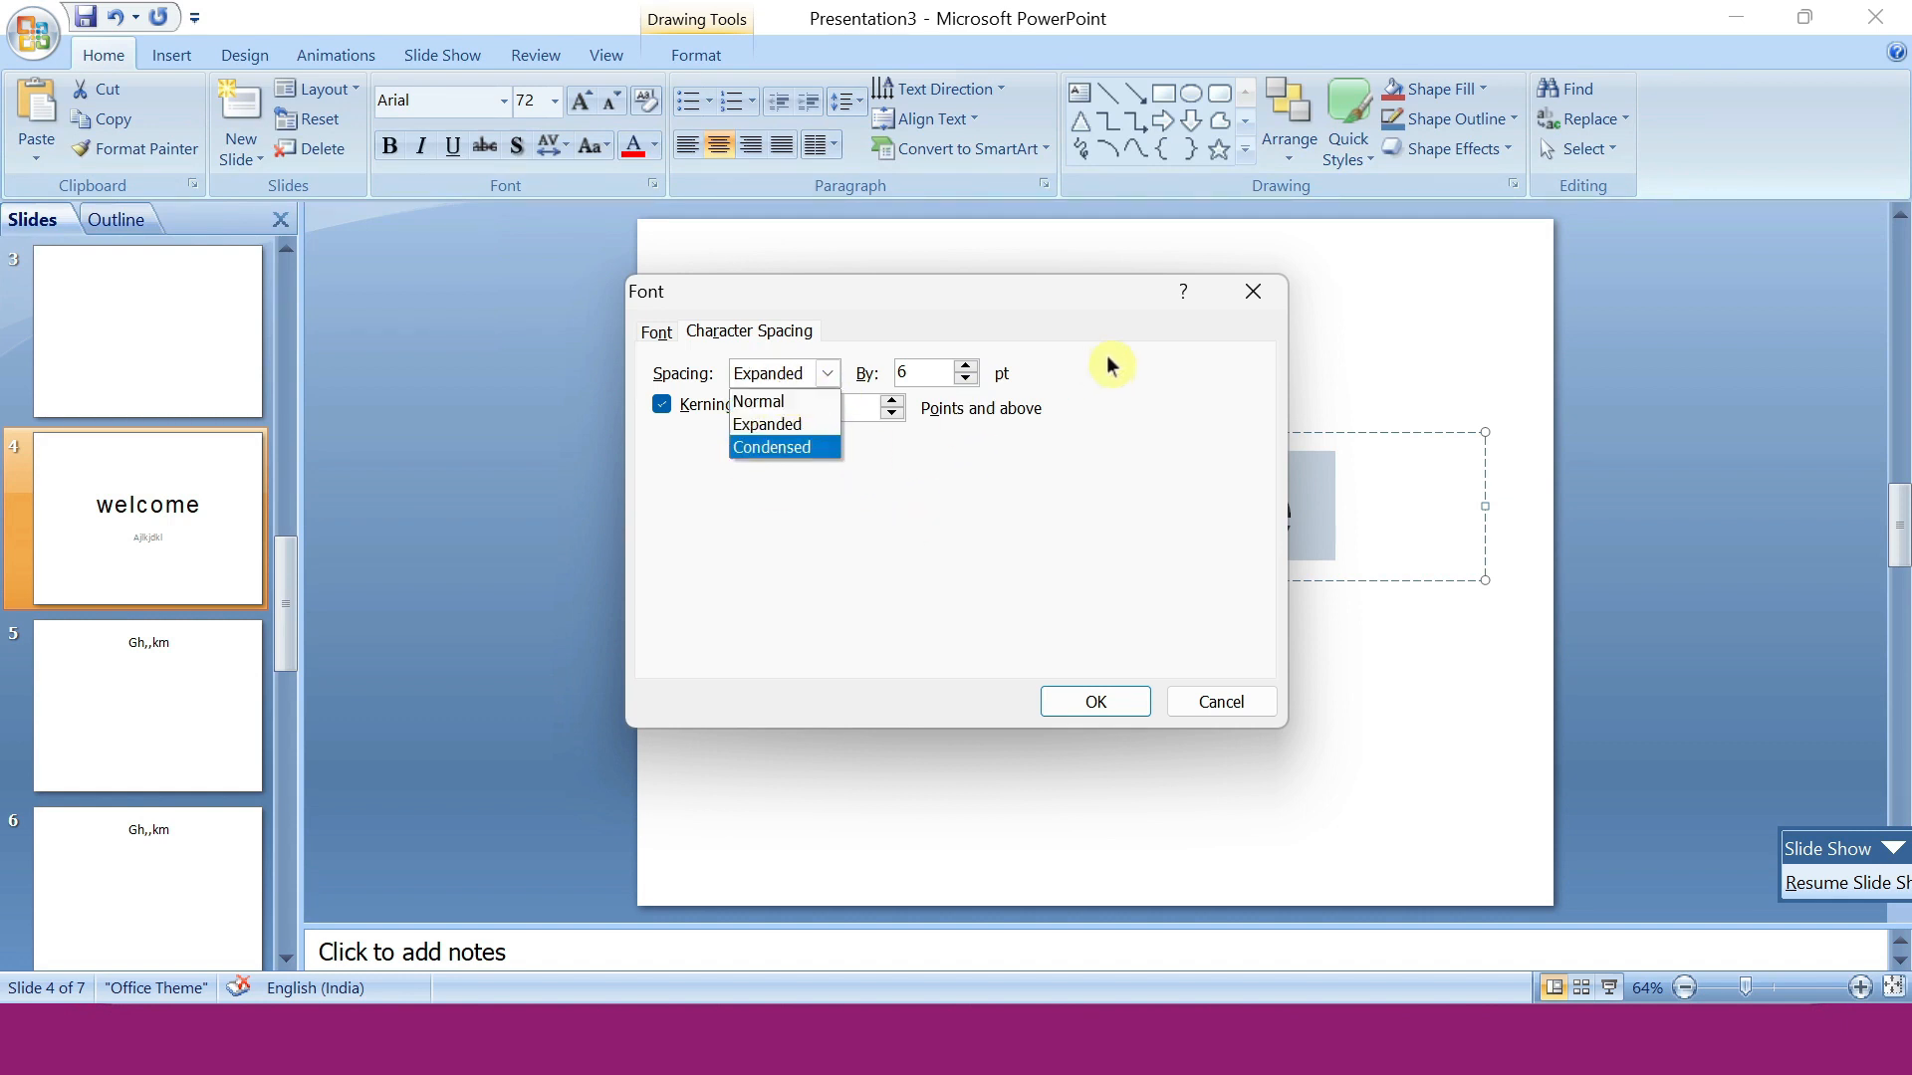
pyautogui.click(1278, 294)
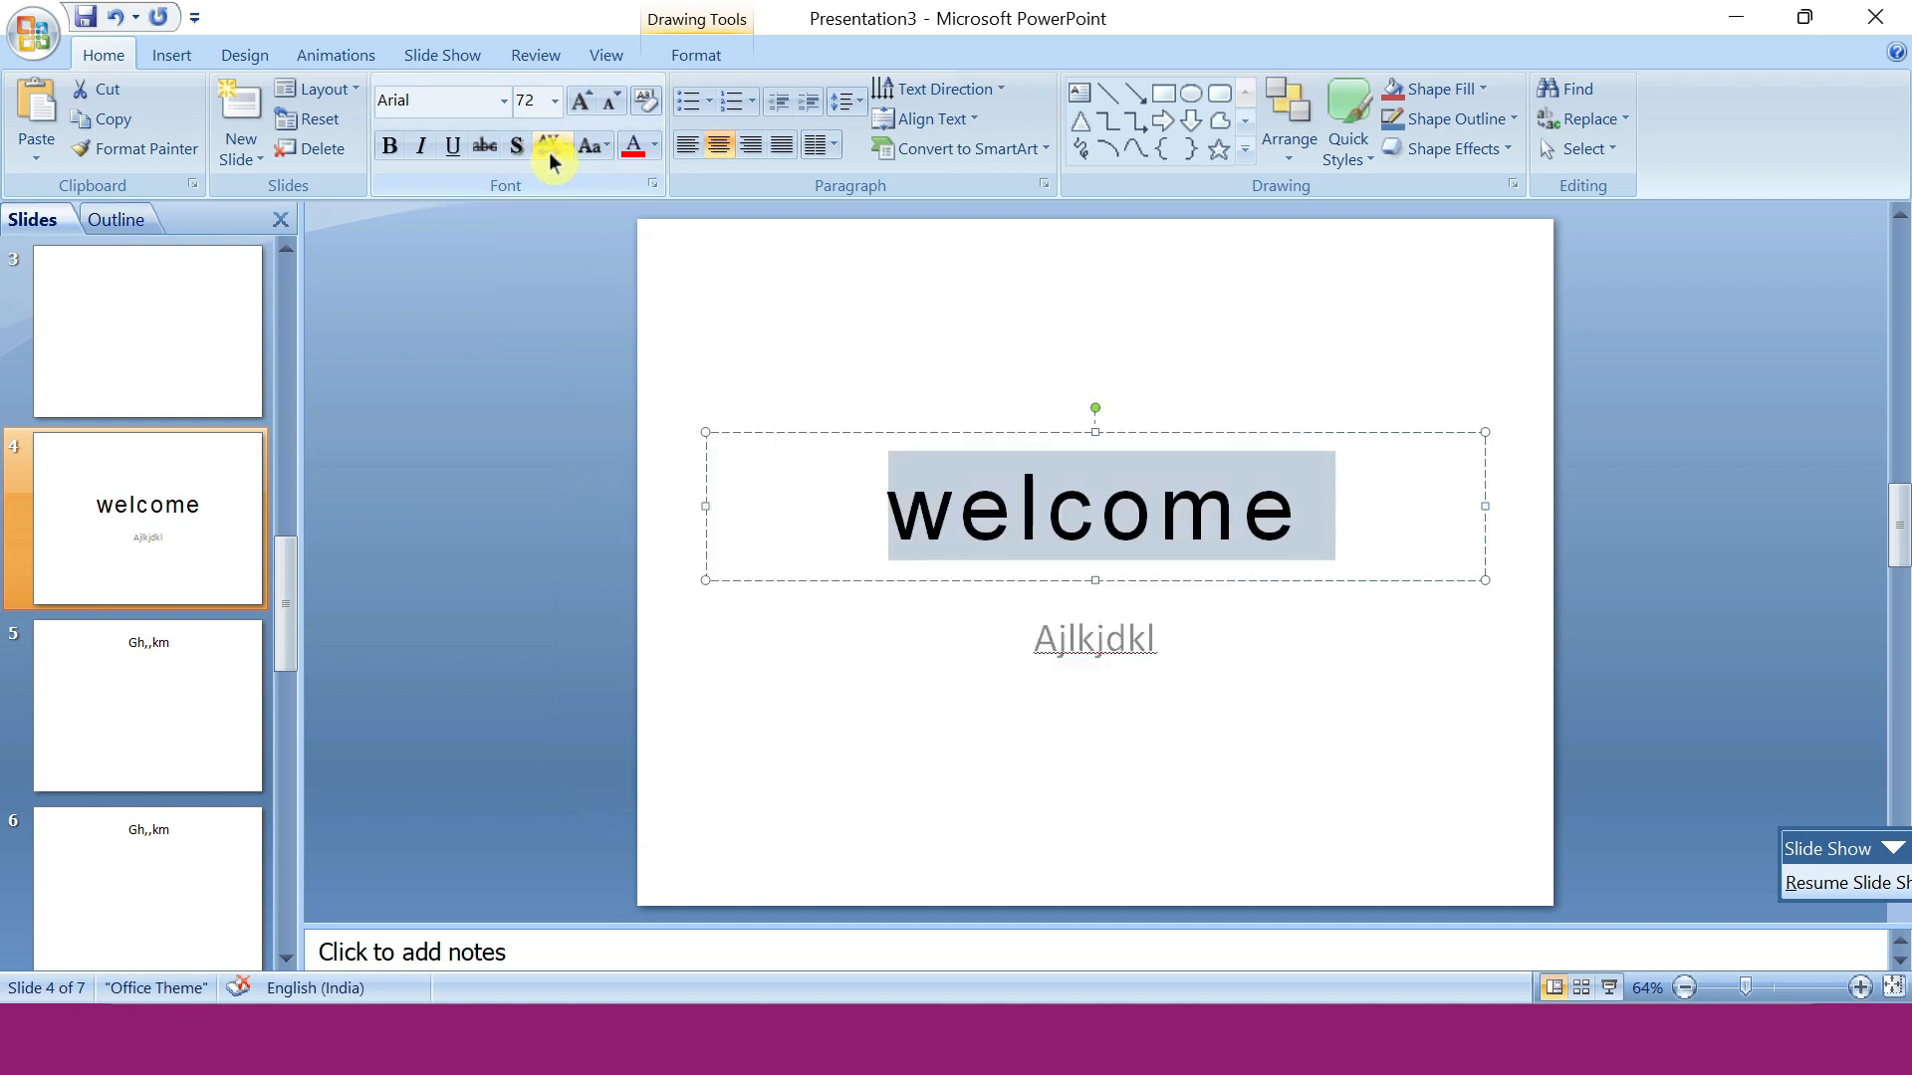
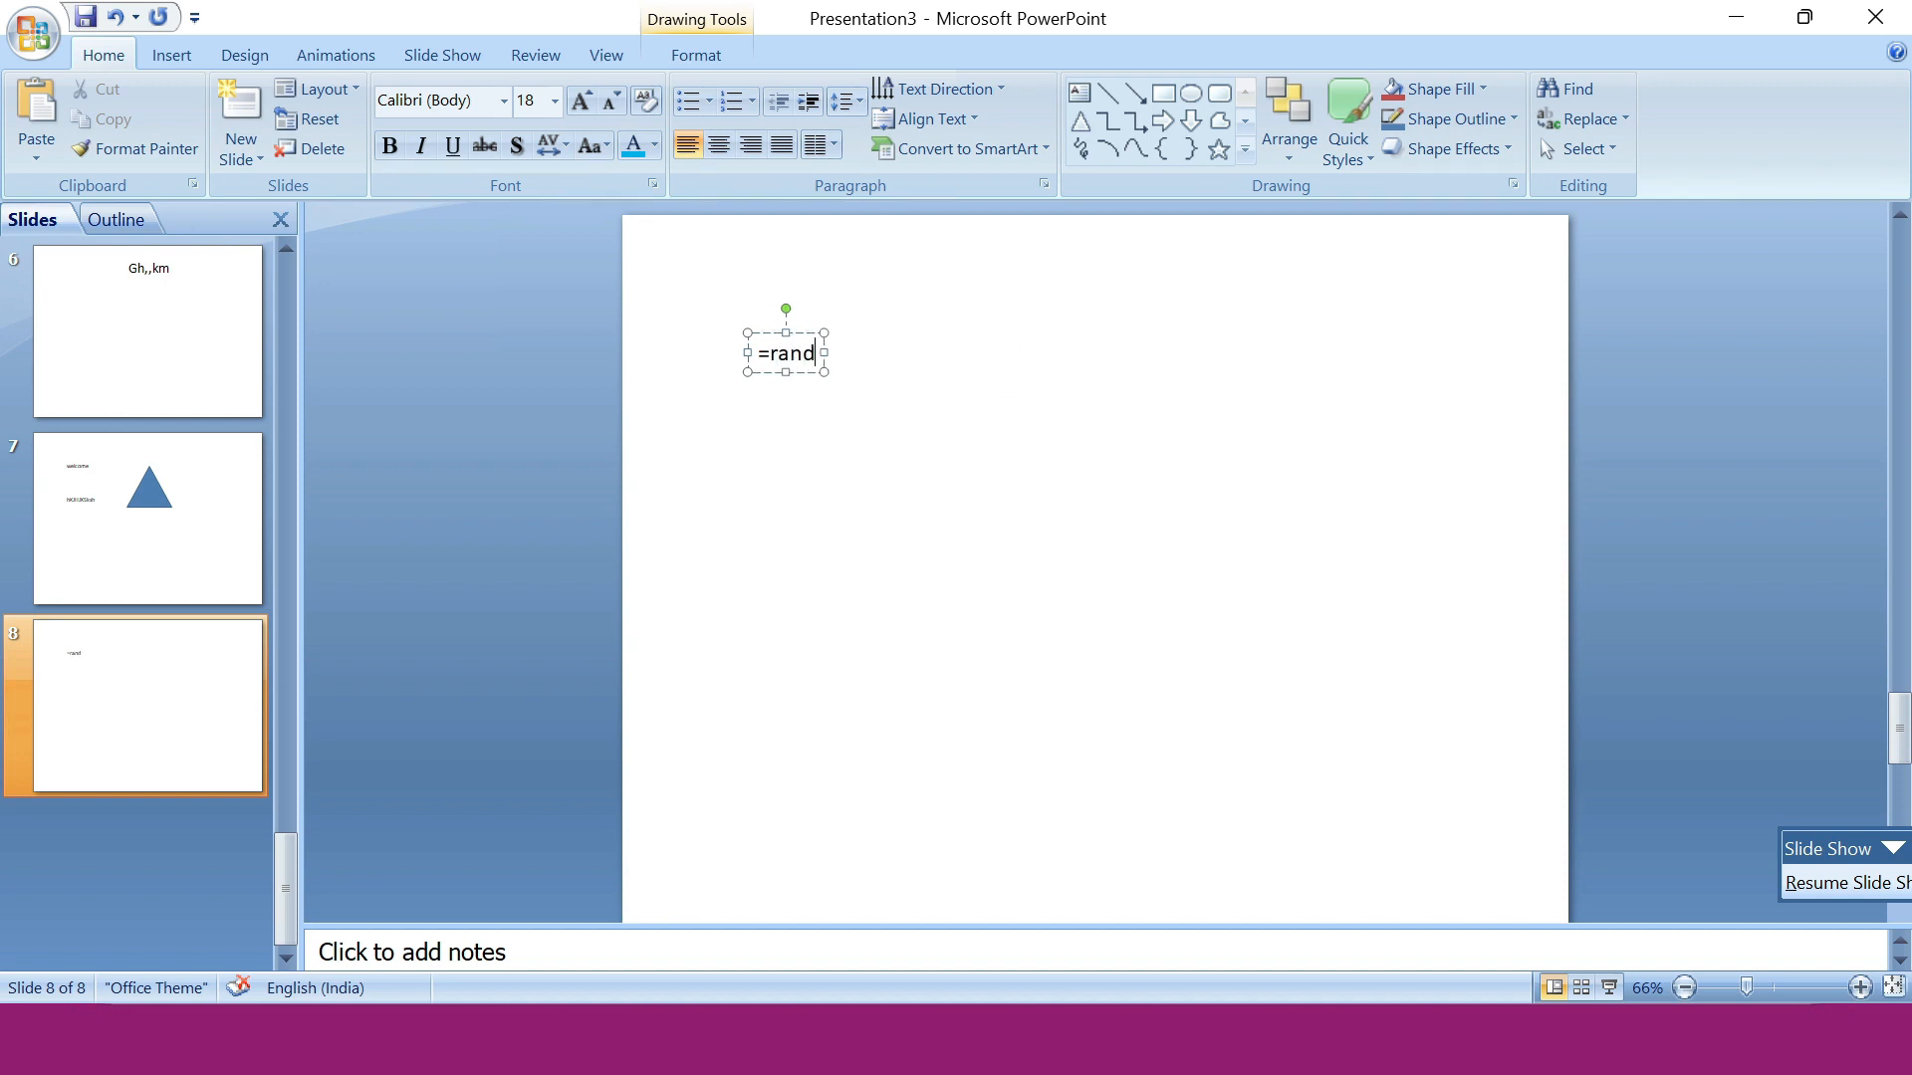
# Generate sample paragraphs with =rand() in the text box on slide 8, and narrow the box so the text wraps within the slide.
pyautogui.write('()')
pyautogui.press('Return')
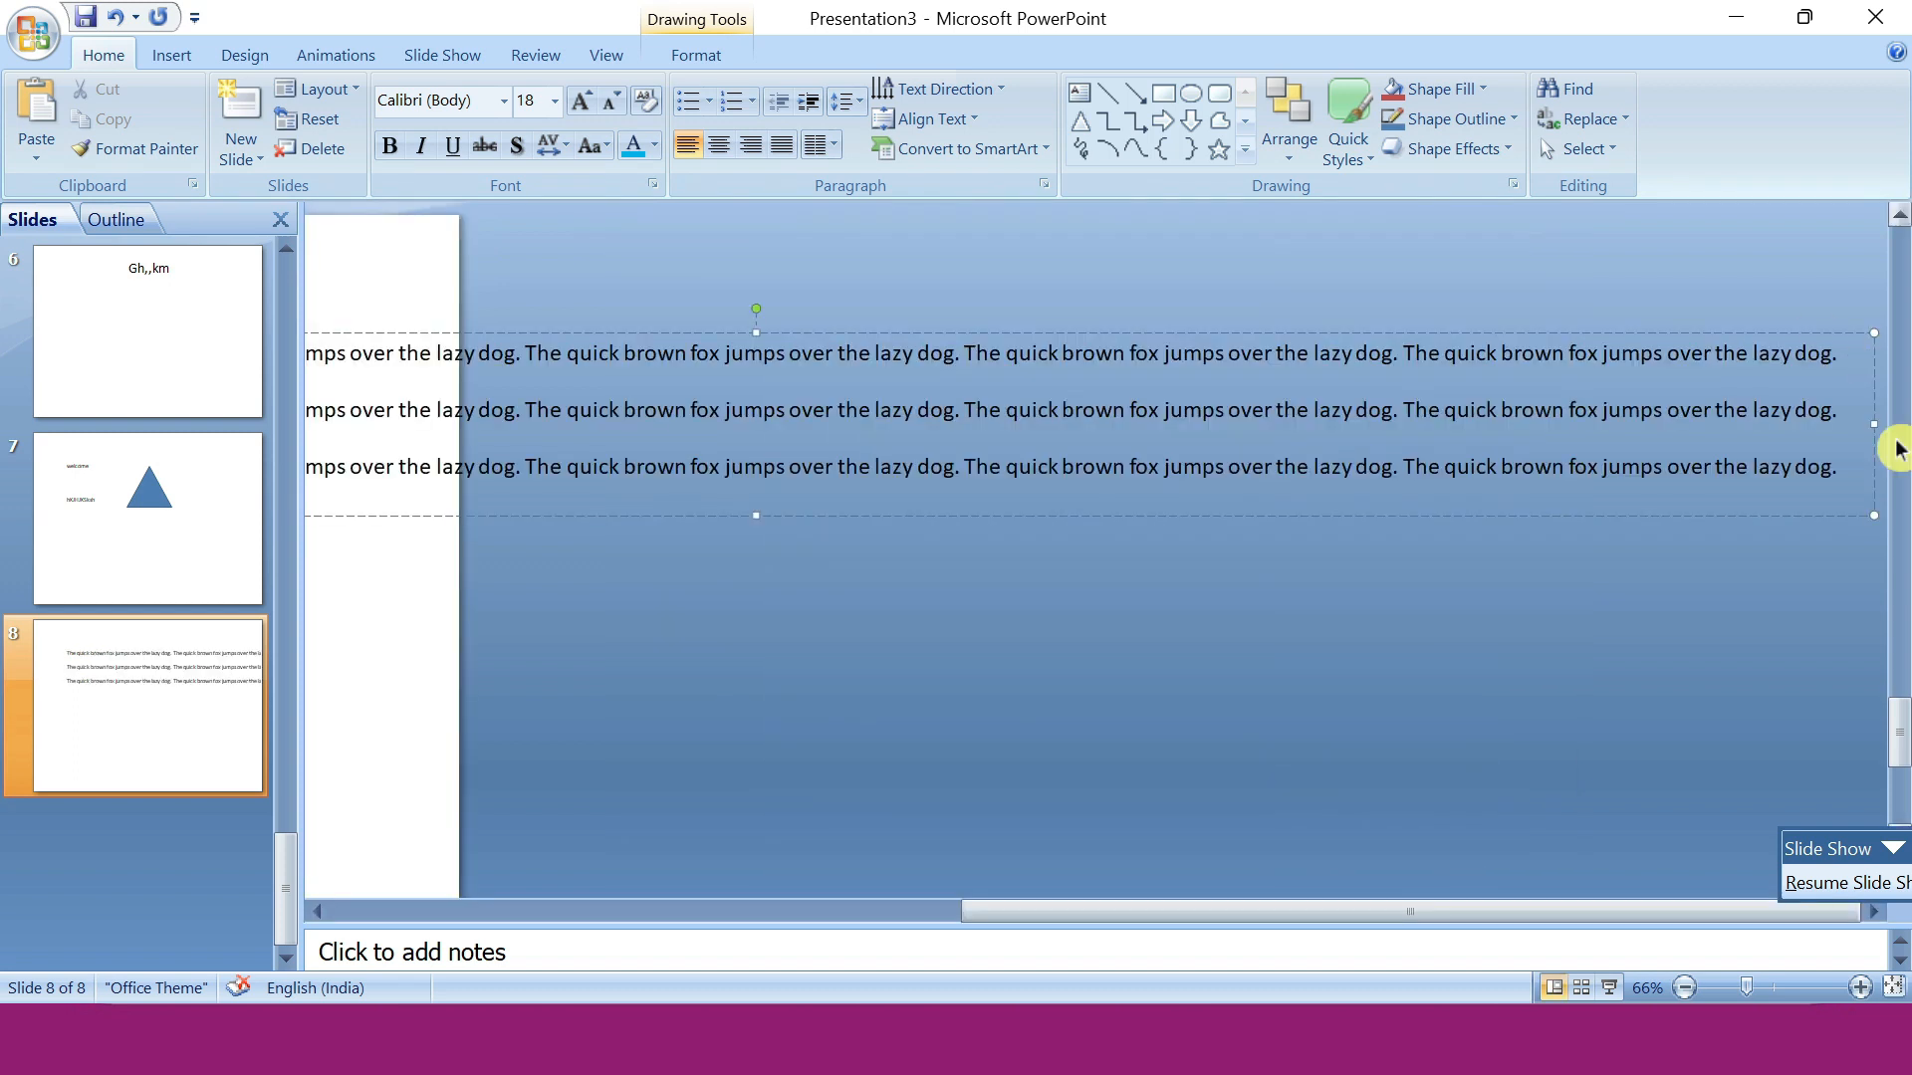
pyautogui.moveTo(1067, 909); pyautogui.dragTo(461, 876)
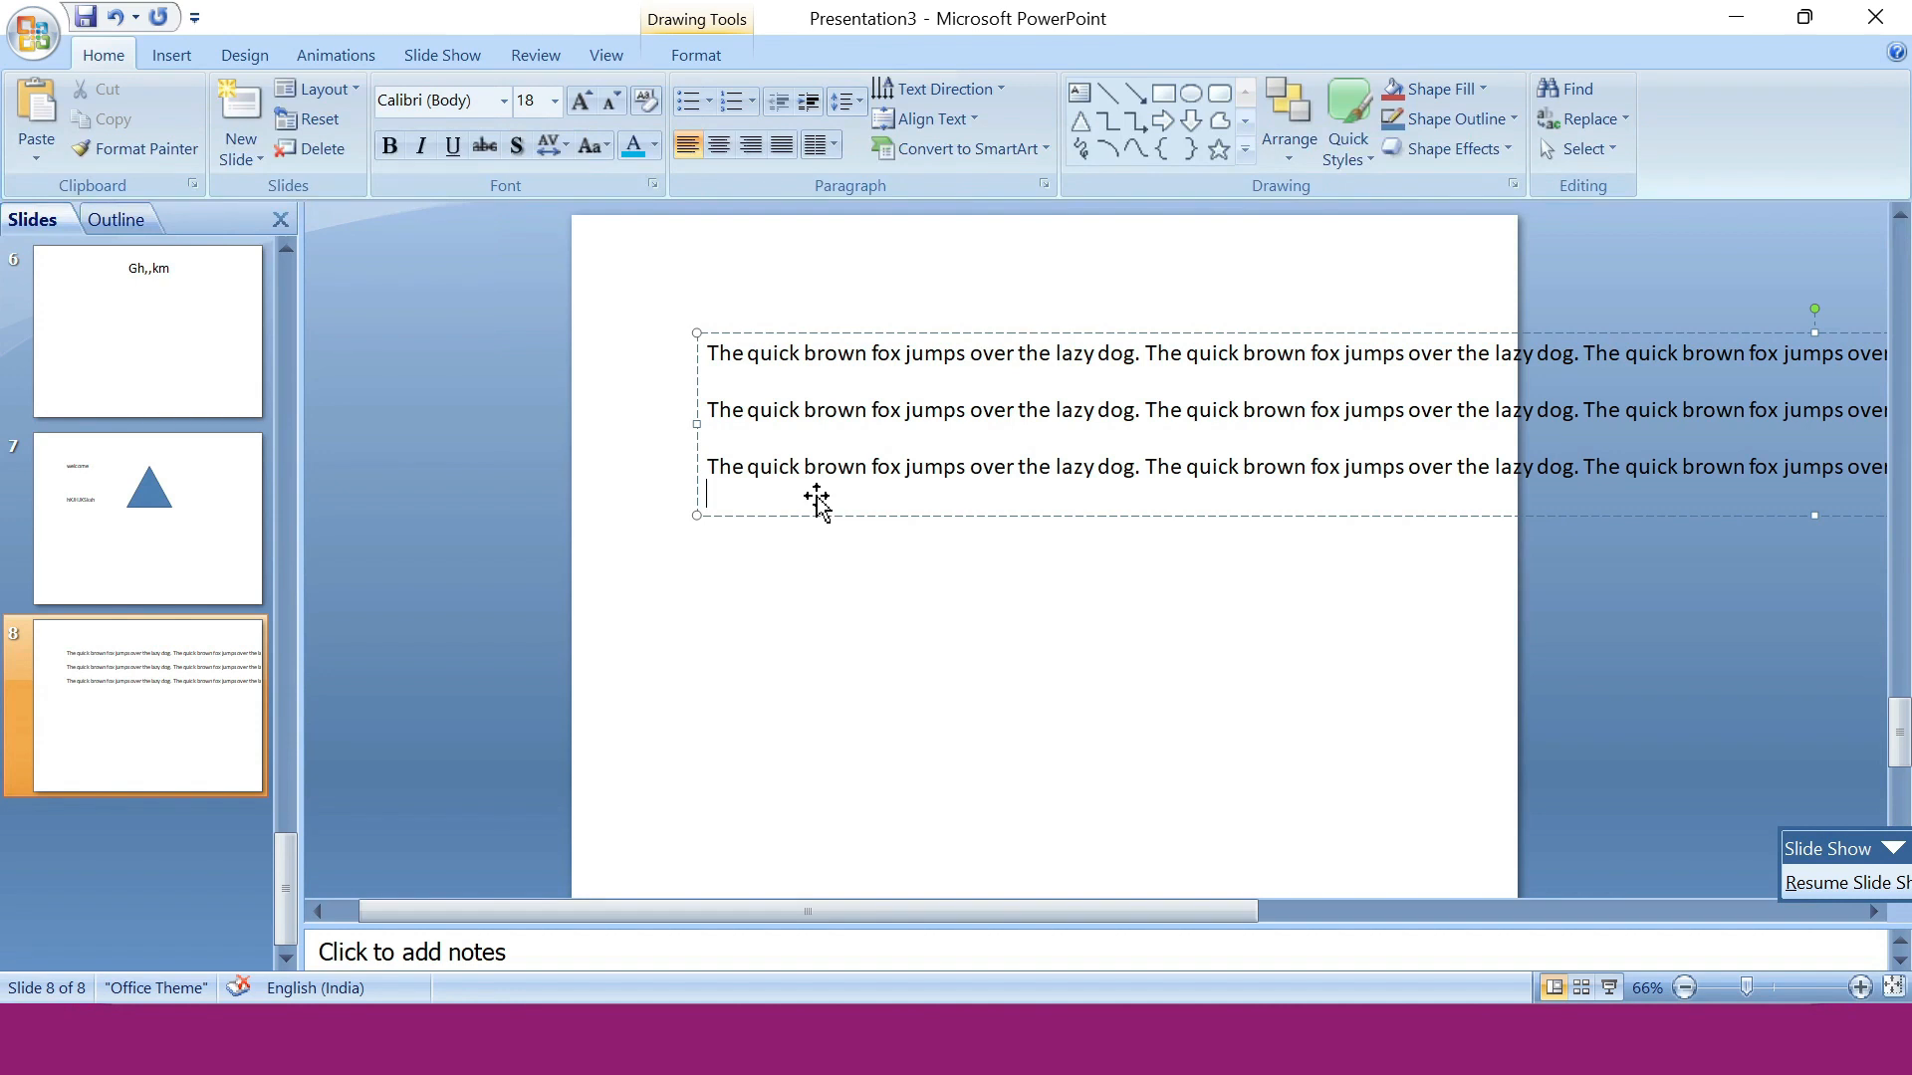
pyautogui.moveTo(1067, 918); pyautogui.dragTo(1783, 902)
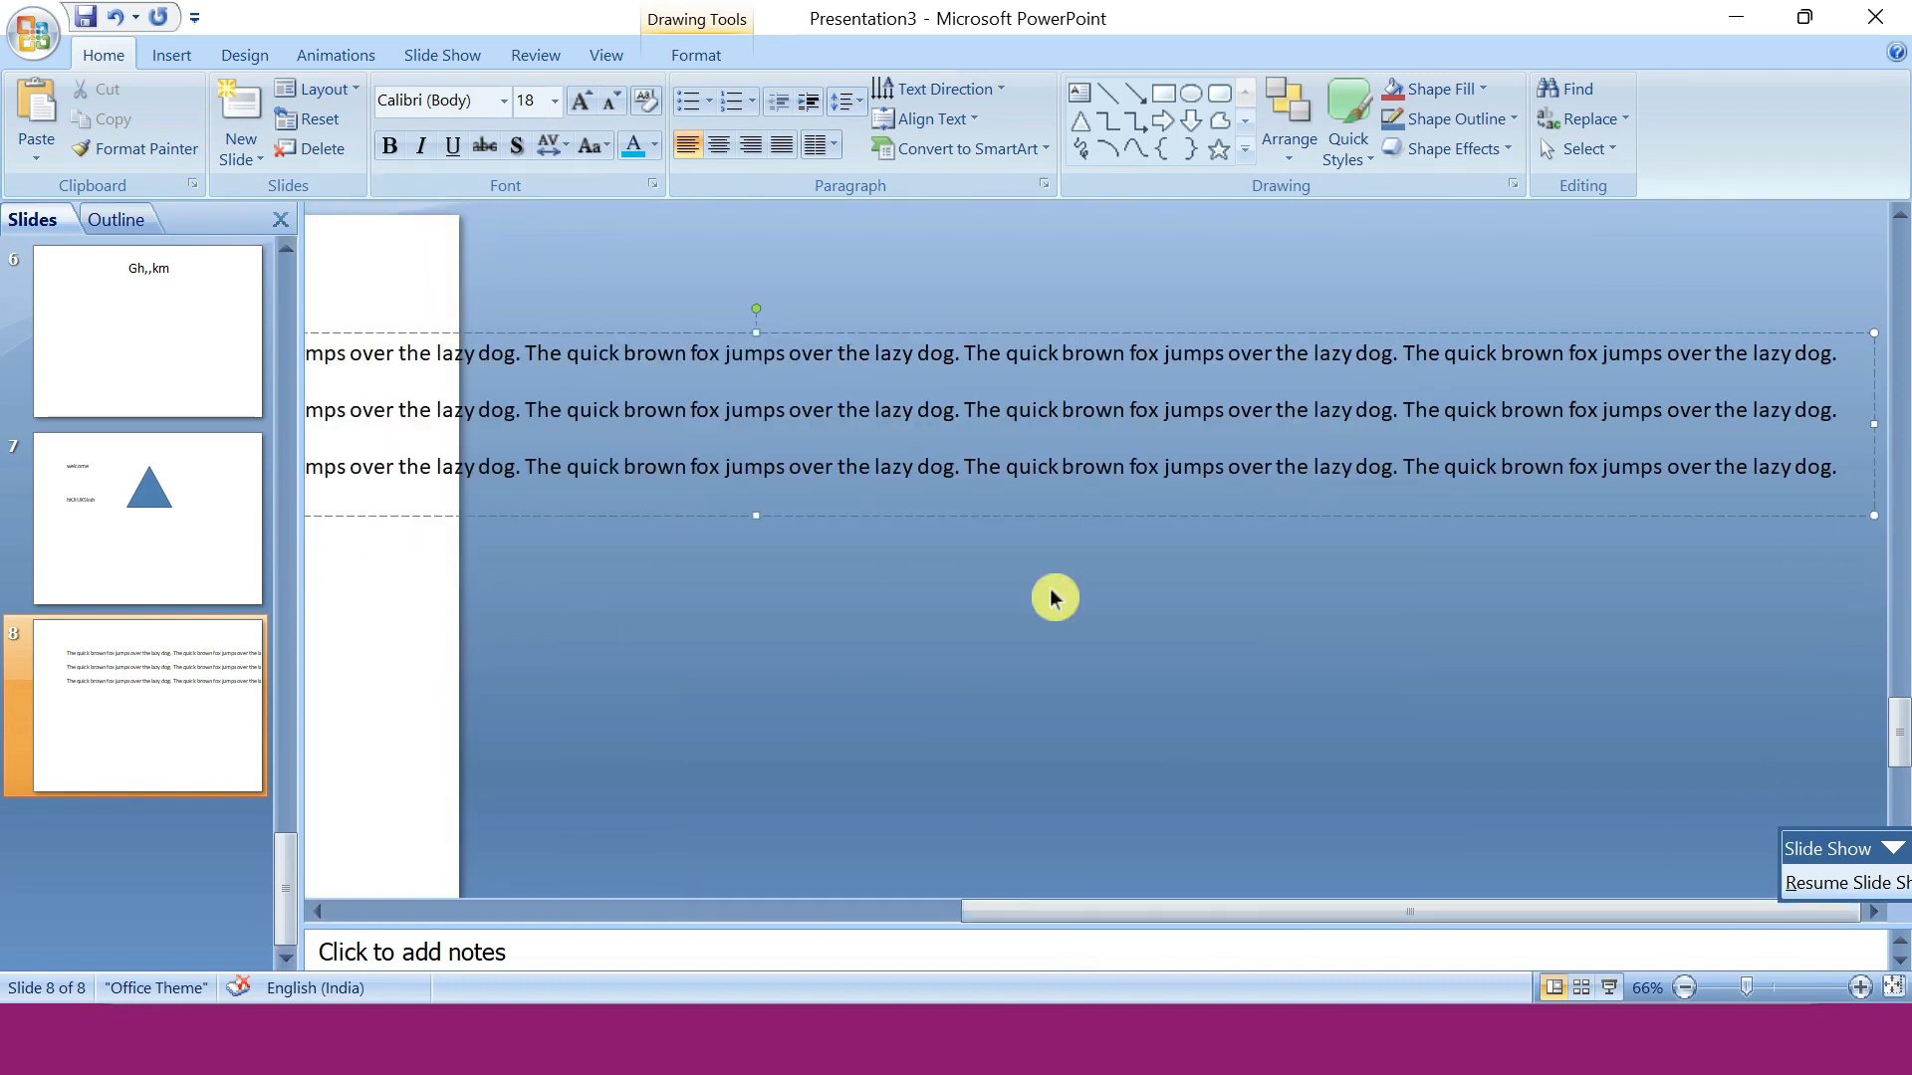
pyautogui.moveTo(1875, 510); pyautogui.dragTo(395, 846)
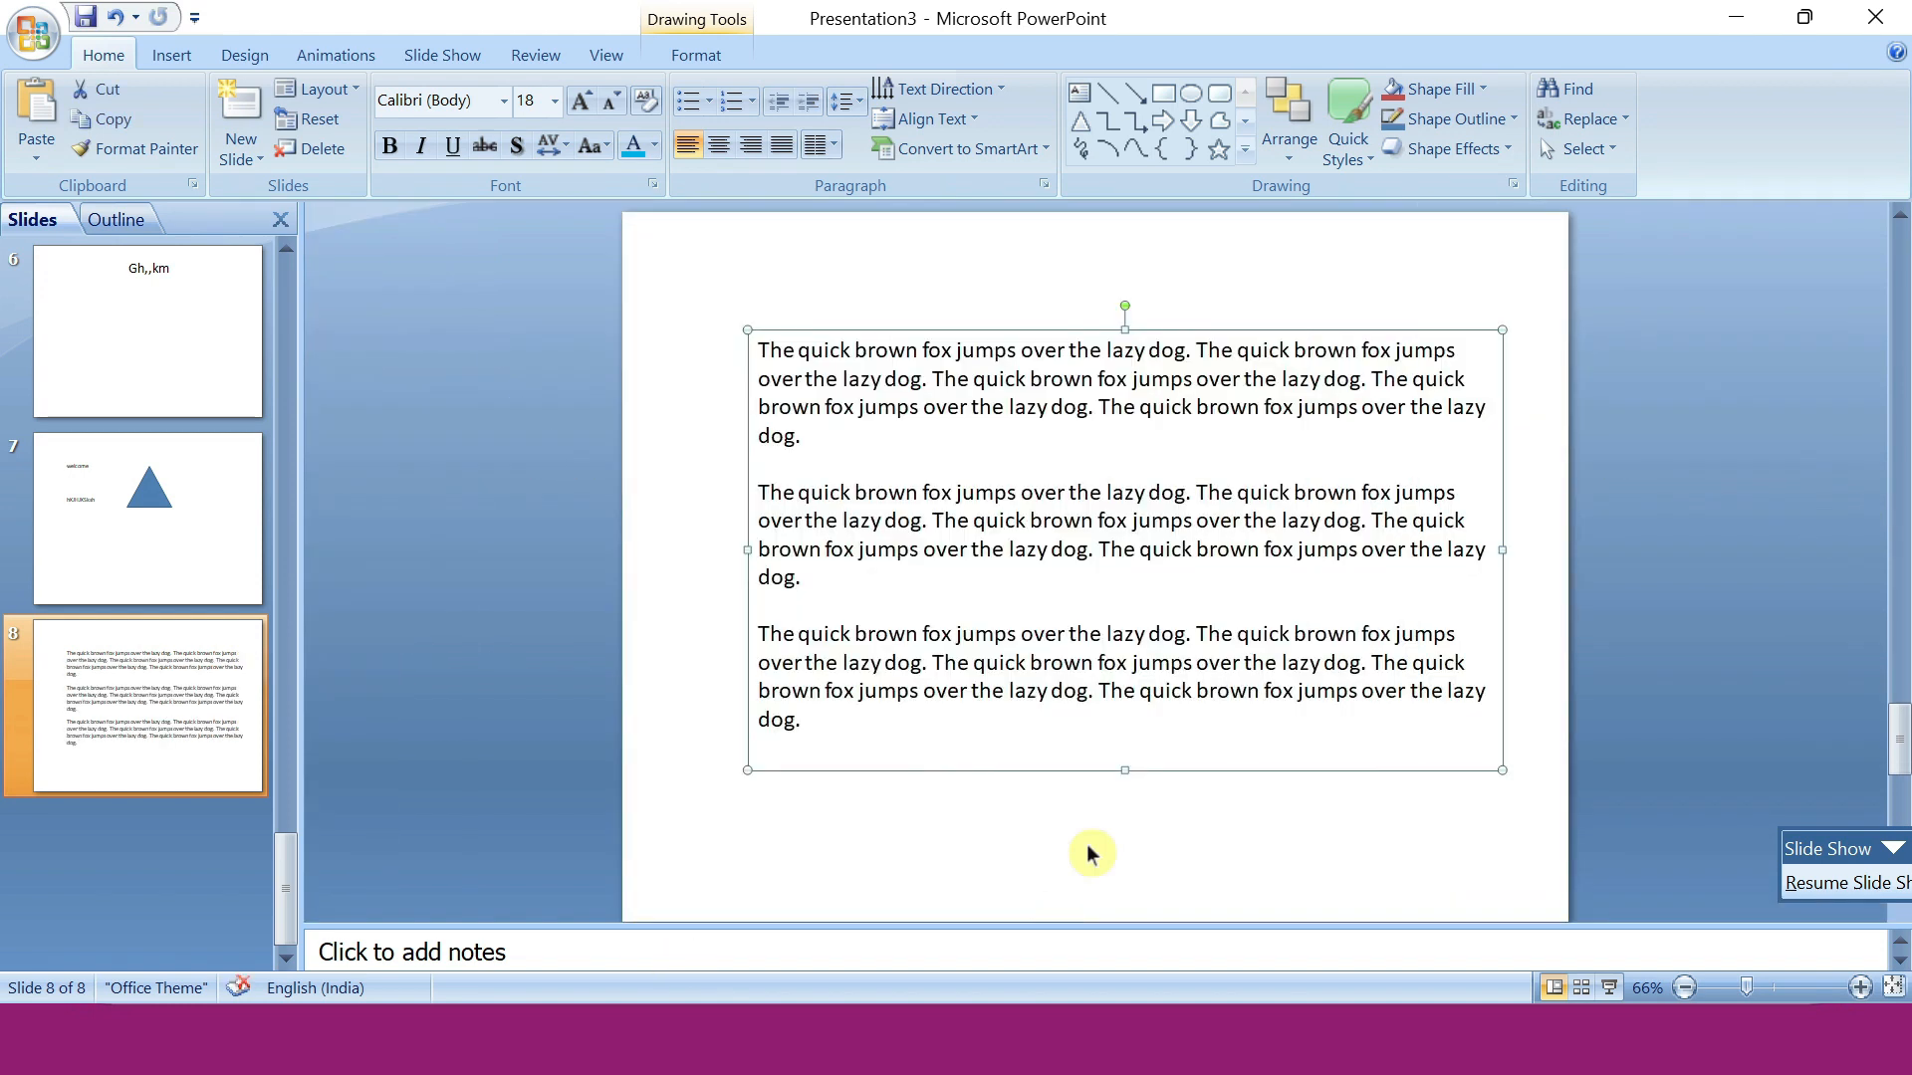
# Enlarge the text box on slide 8 toward the slide's upper-left corner so the sample paragraphs spread across the slide.
pyautogui.moveTo(697, 294); pyautogui.dragTo(644, 228)
pyautogui.moveTo(1072, 581); pyautogui.dragTo(1076, 885)
pyautogui.scroll(2, 1075, 884)
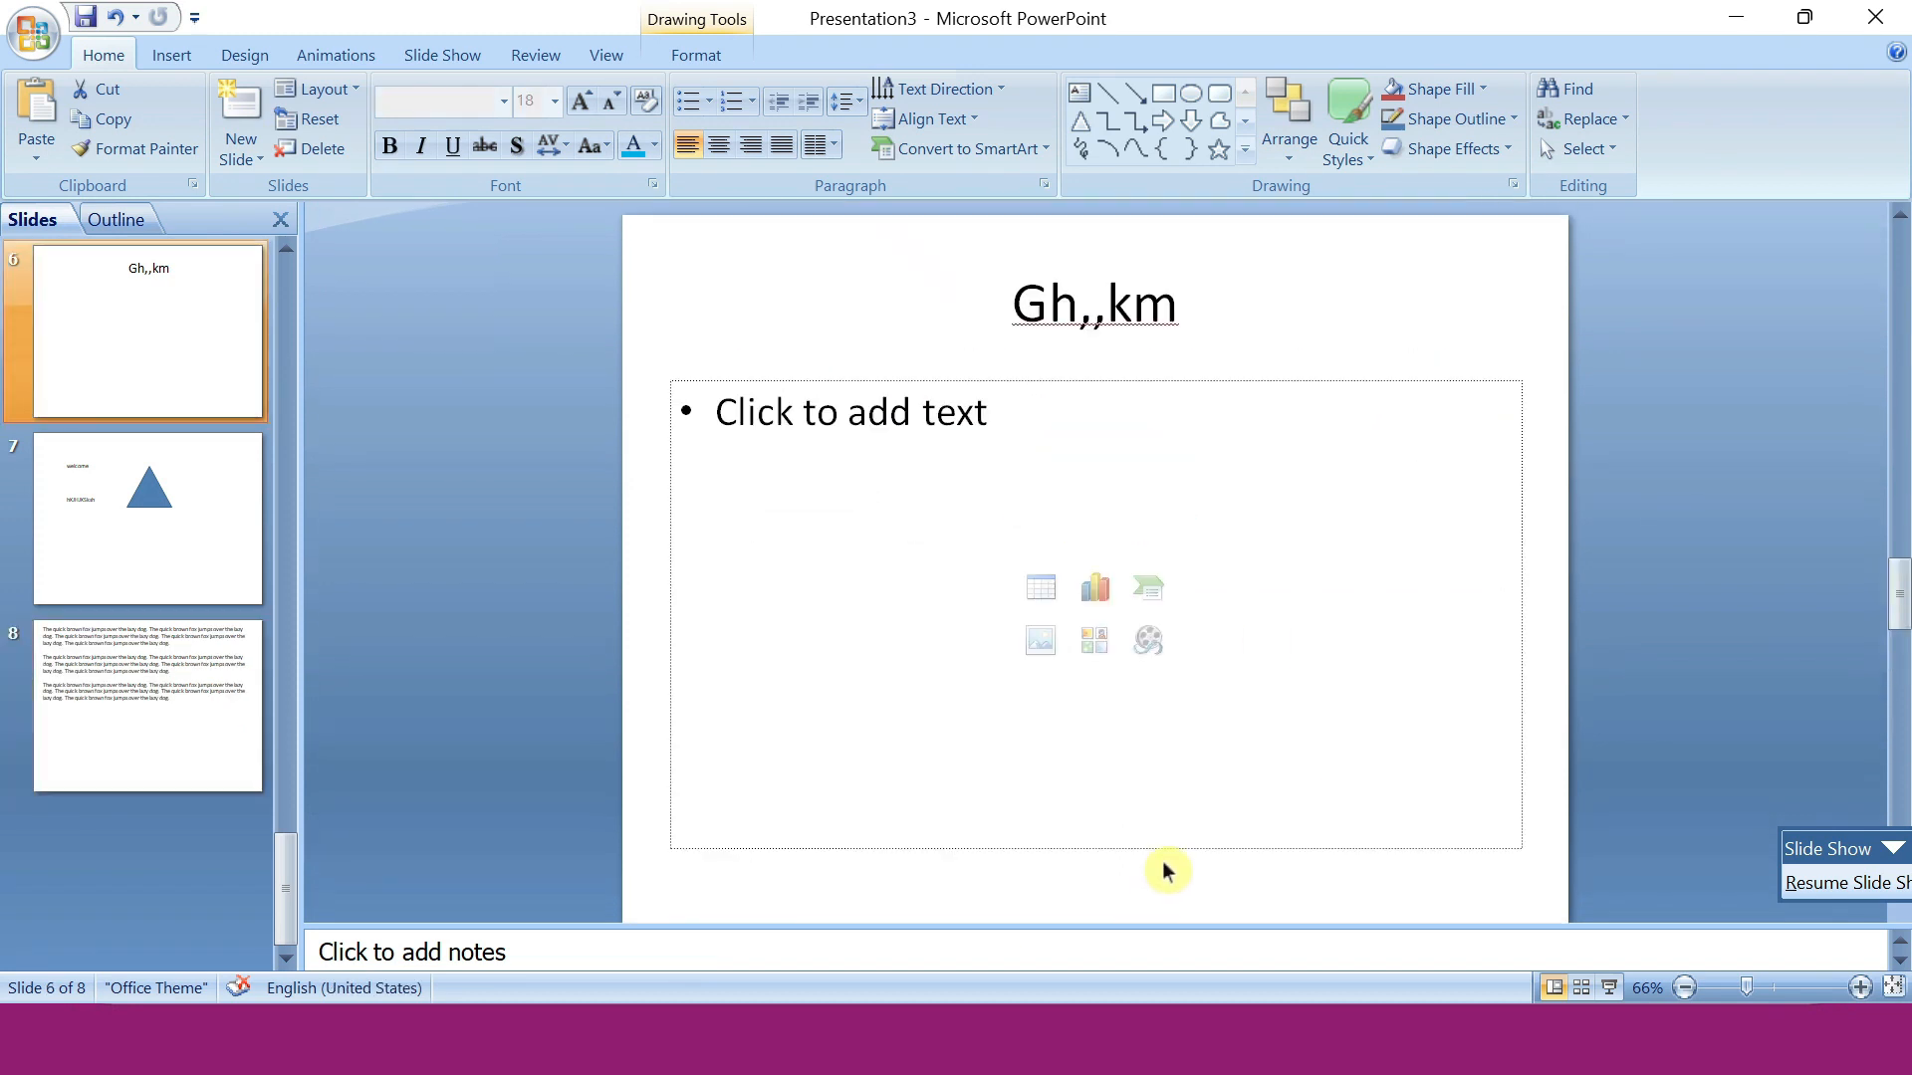
pyautogui.scroll(-1, 1160, 871)
pyautogui.click(159, 729)
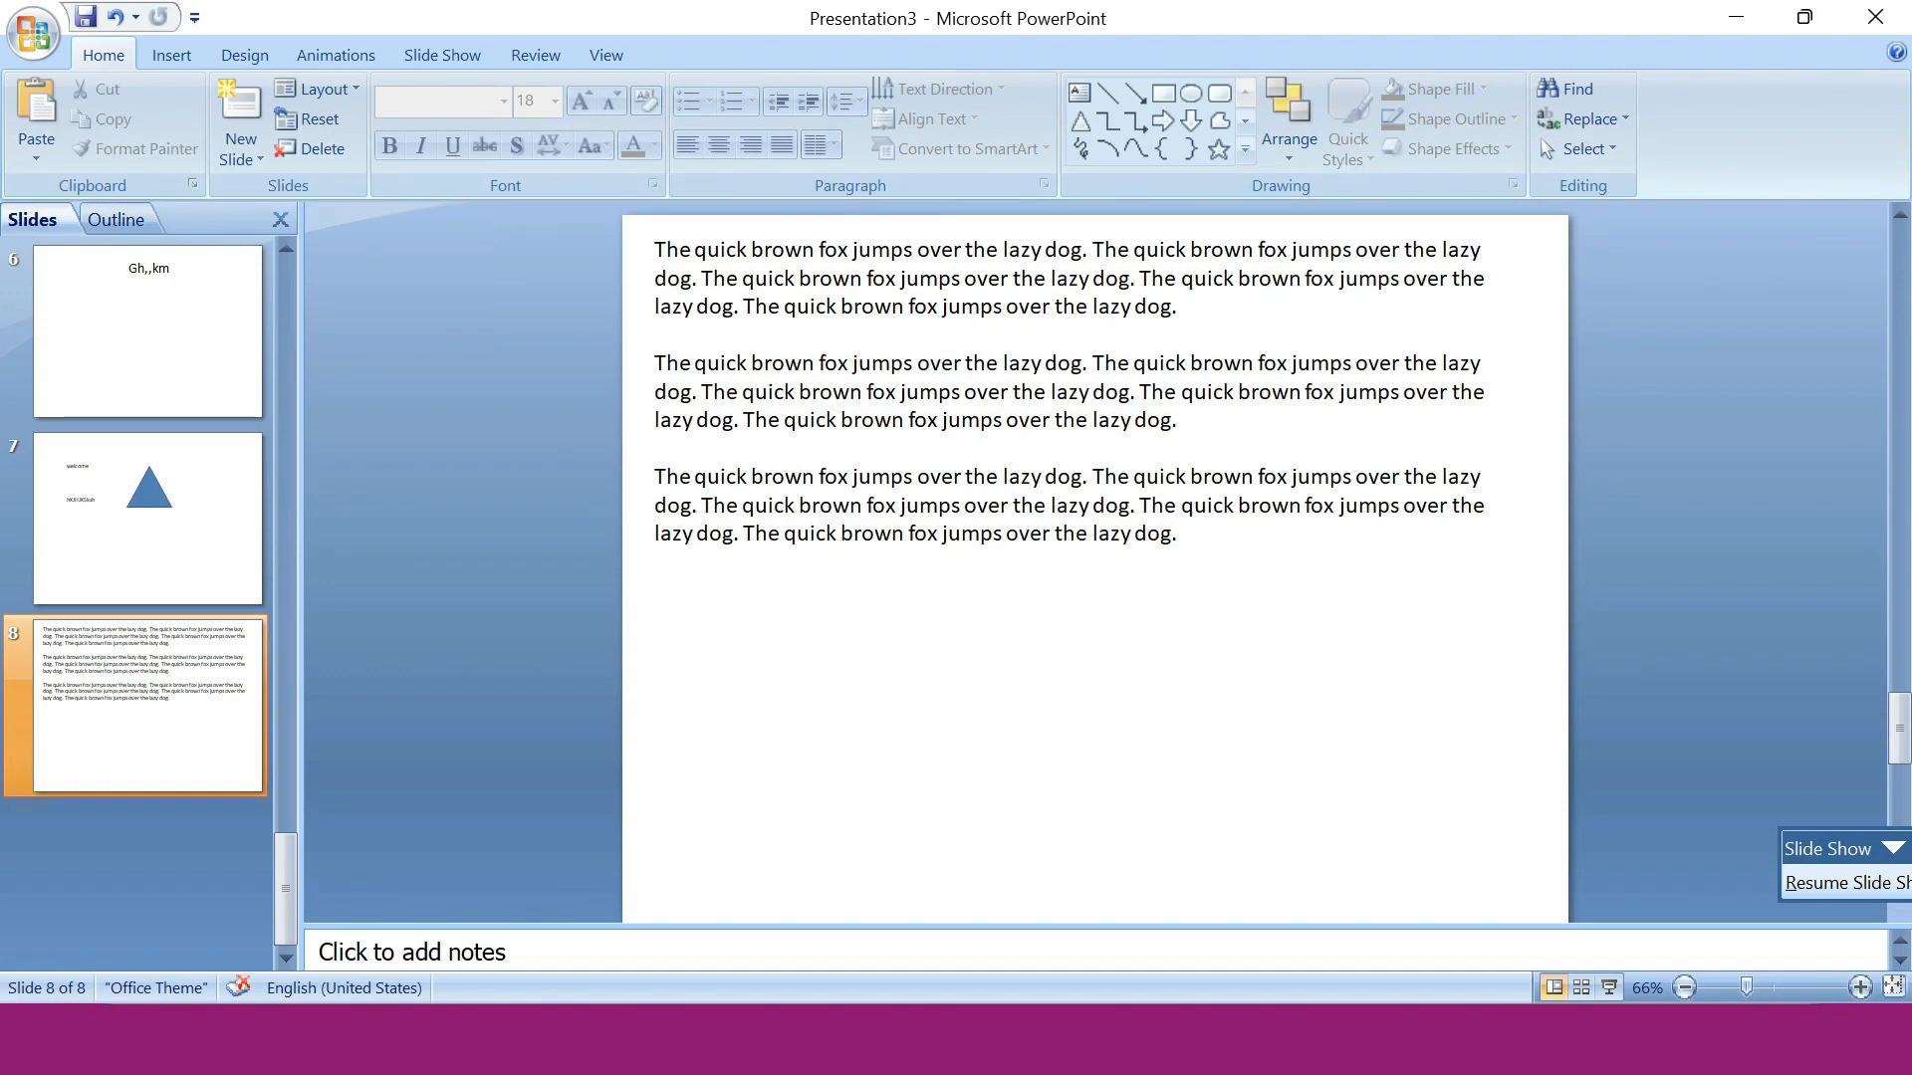
pyautogui.click(656, 250)
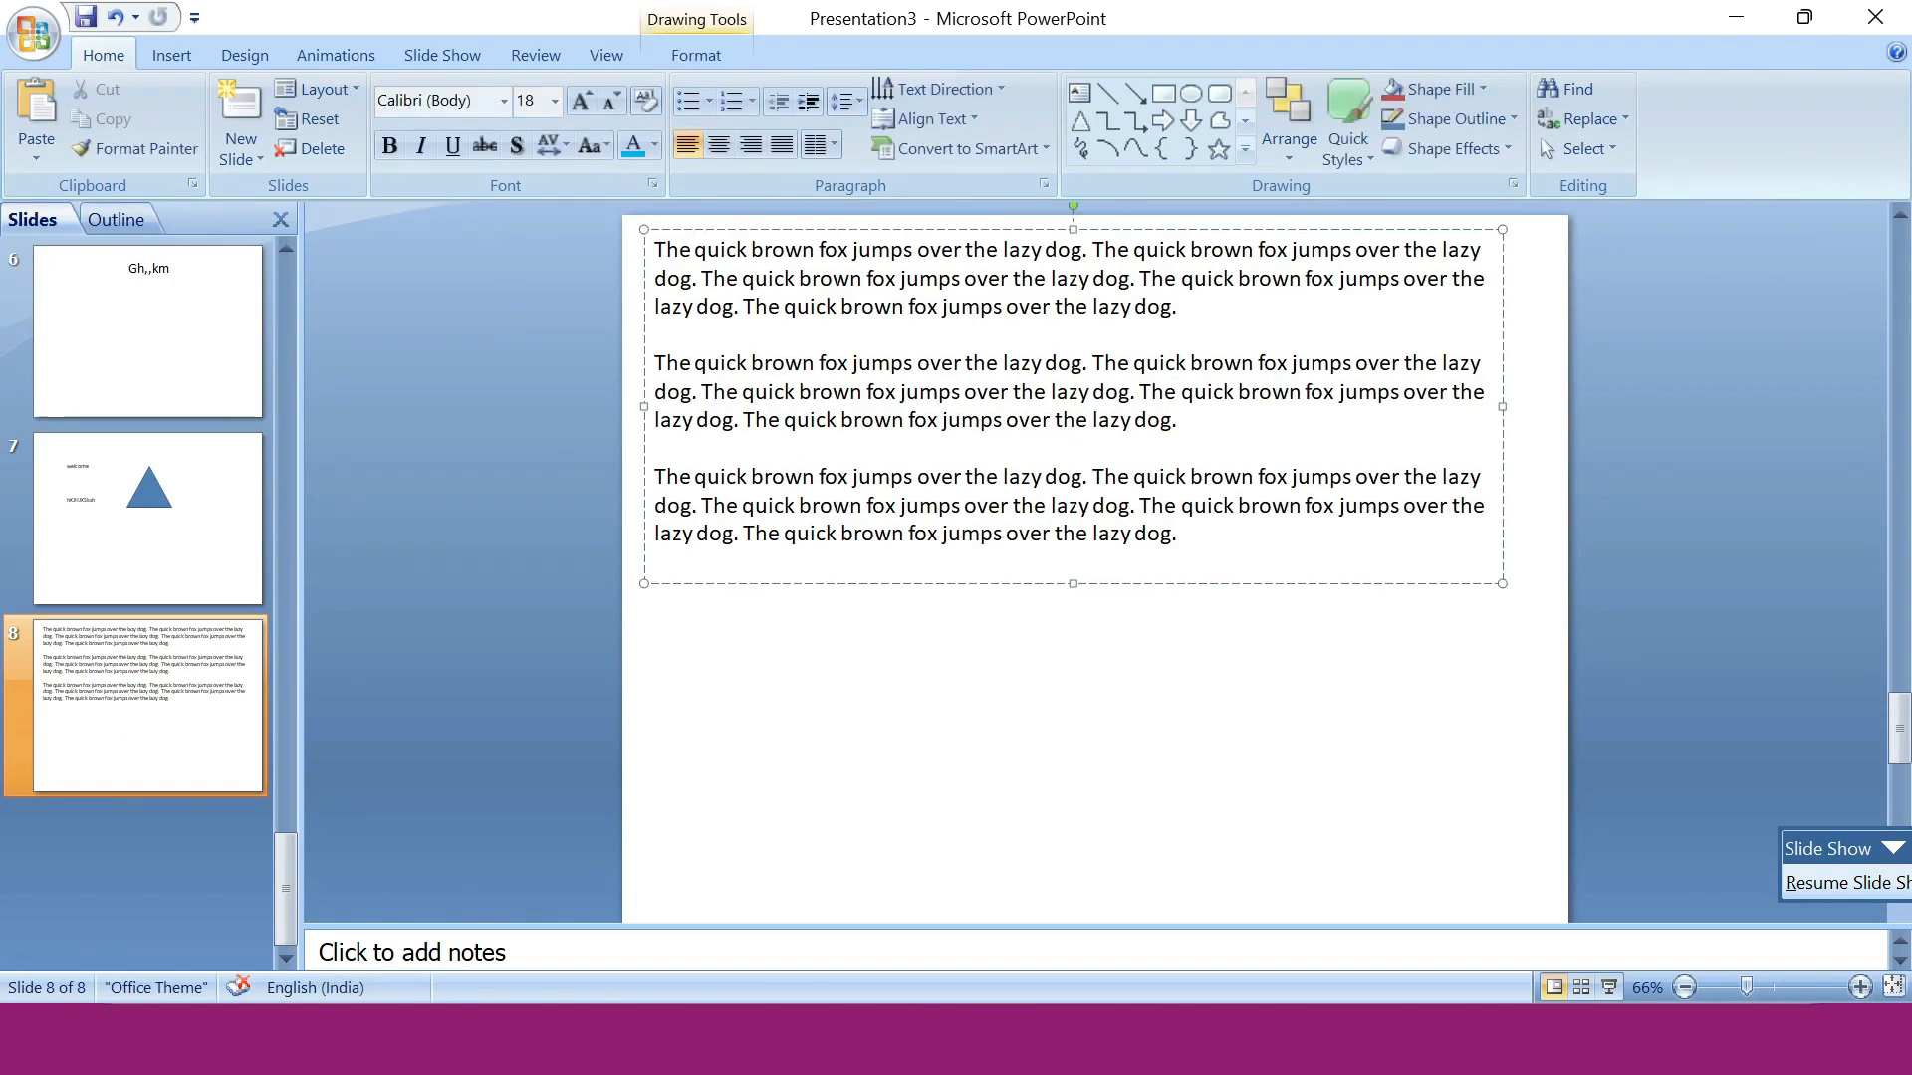
pyautogui.click(703, 97)
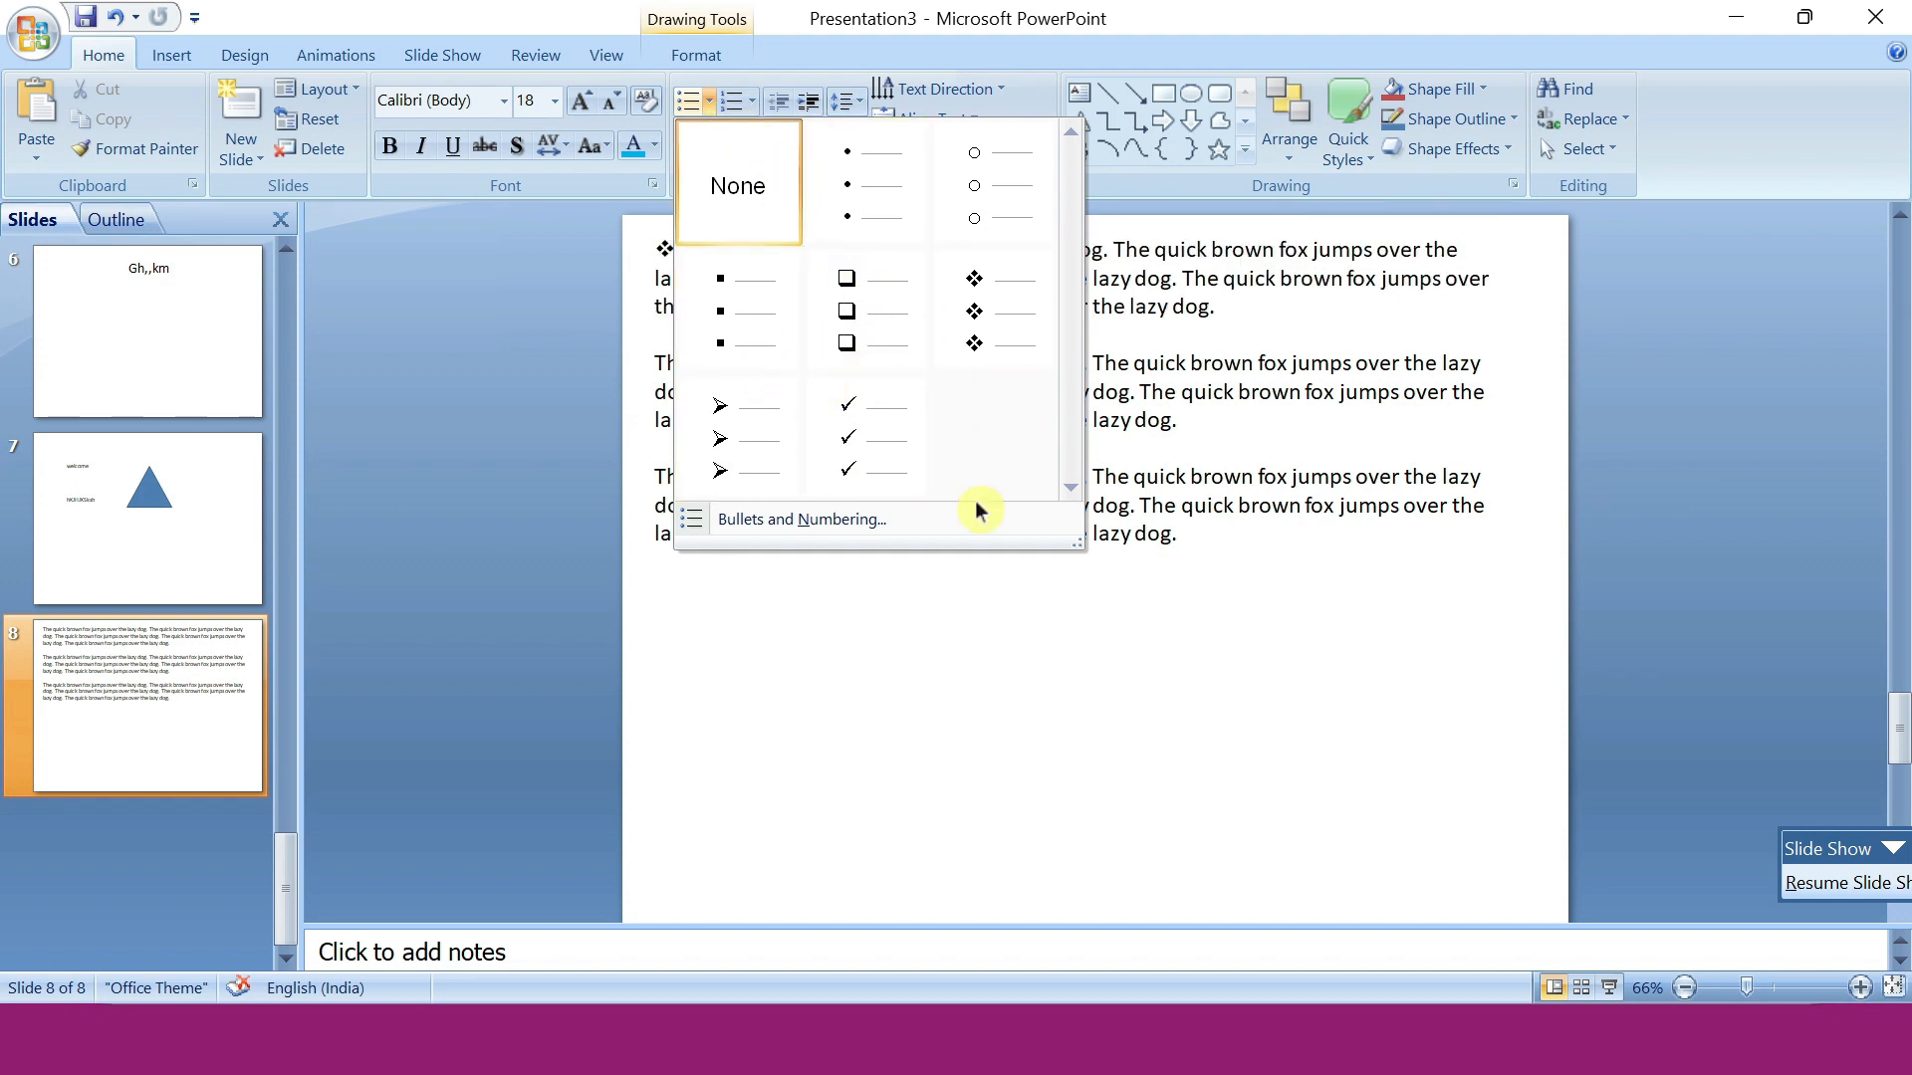
pyautogui.click(1065, 596)
# Apply four-diamond bullets to all three sample paragraphs on slide 8.
pyautogui.moveTo(1219, 550); pyautogui.dragTo(670, 286)
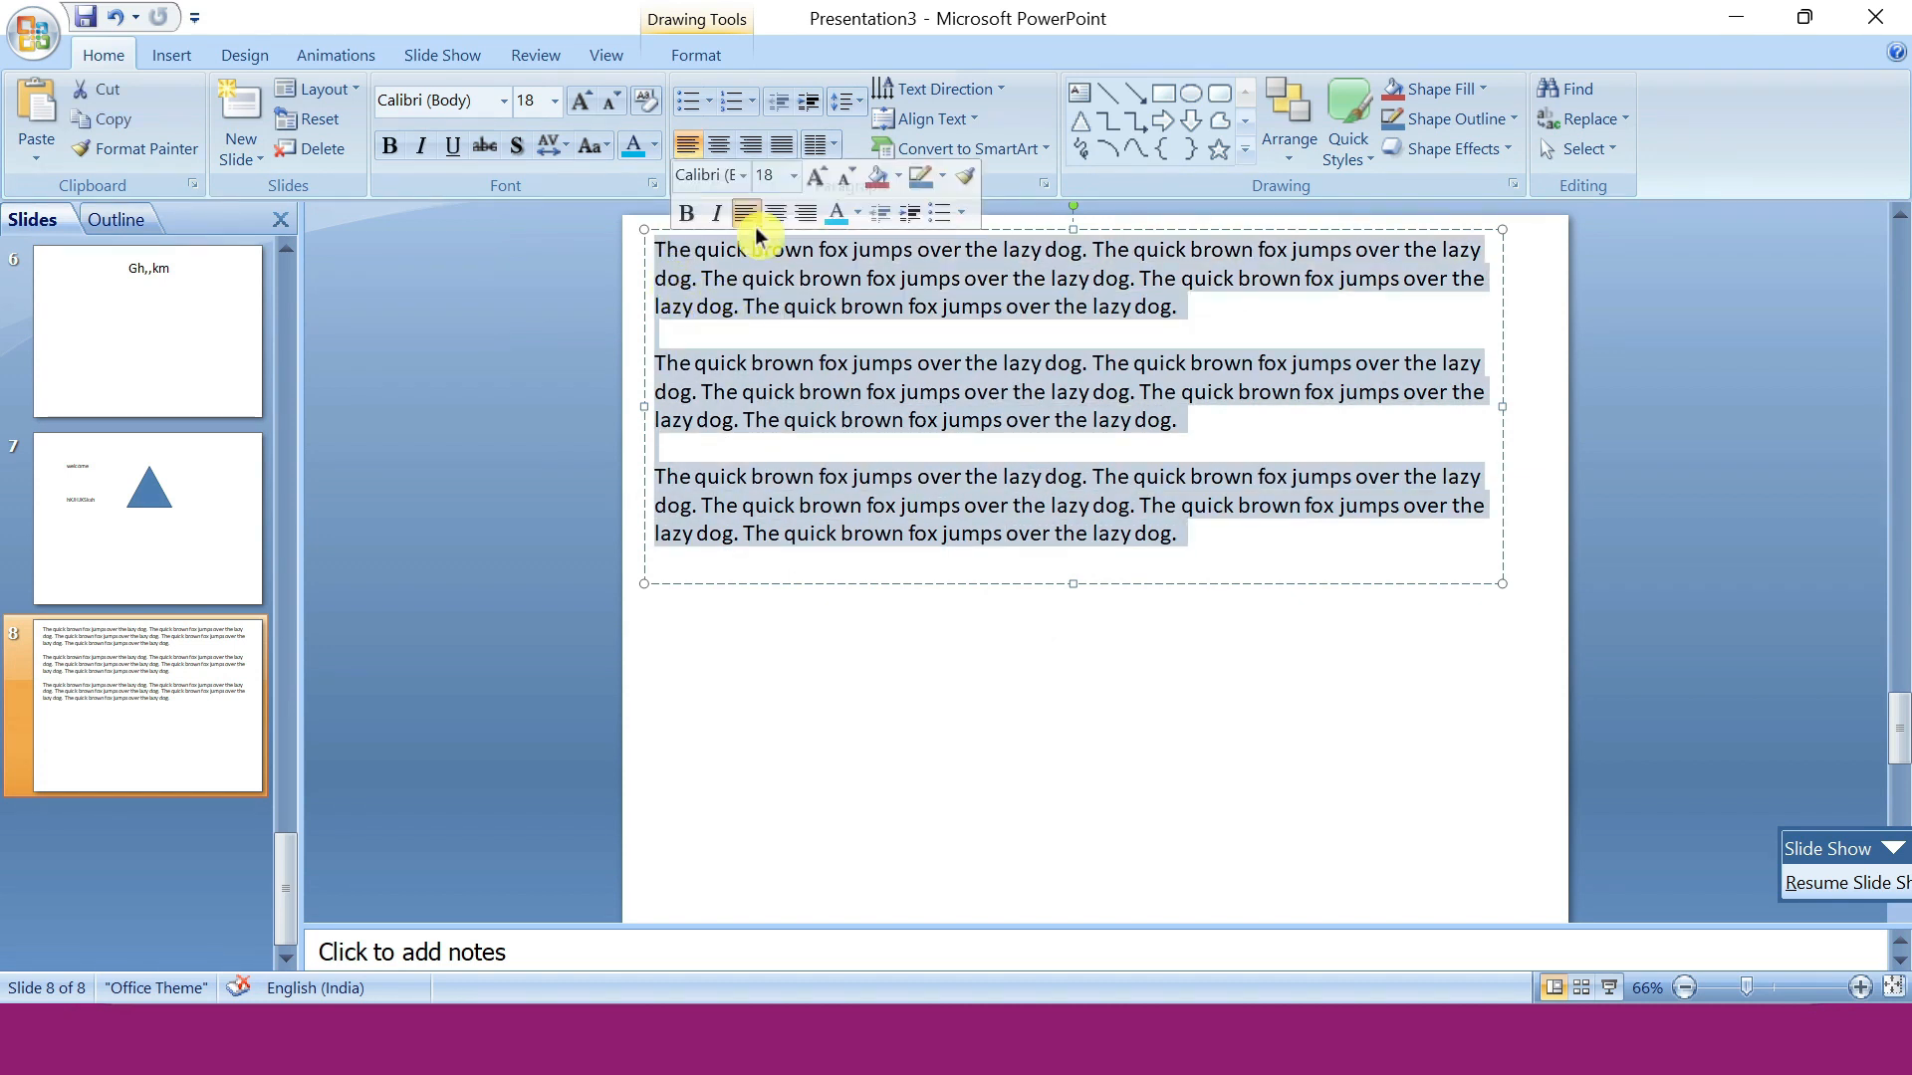
pyautogui.click(708, 101)
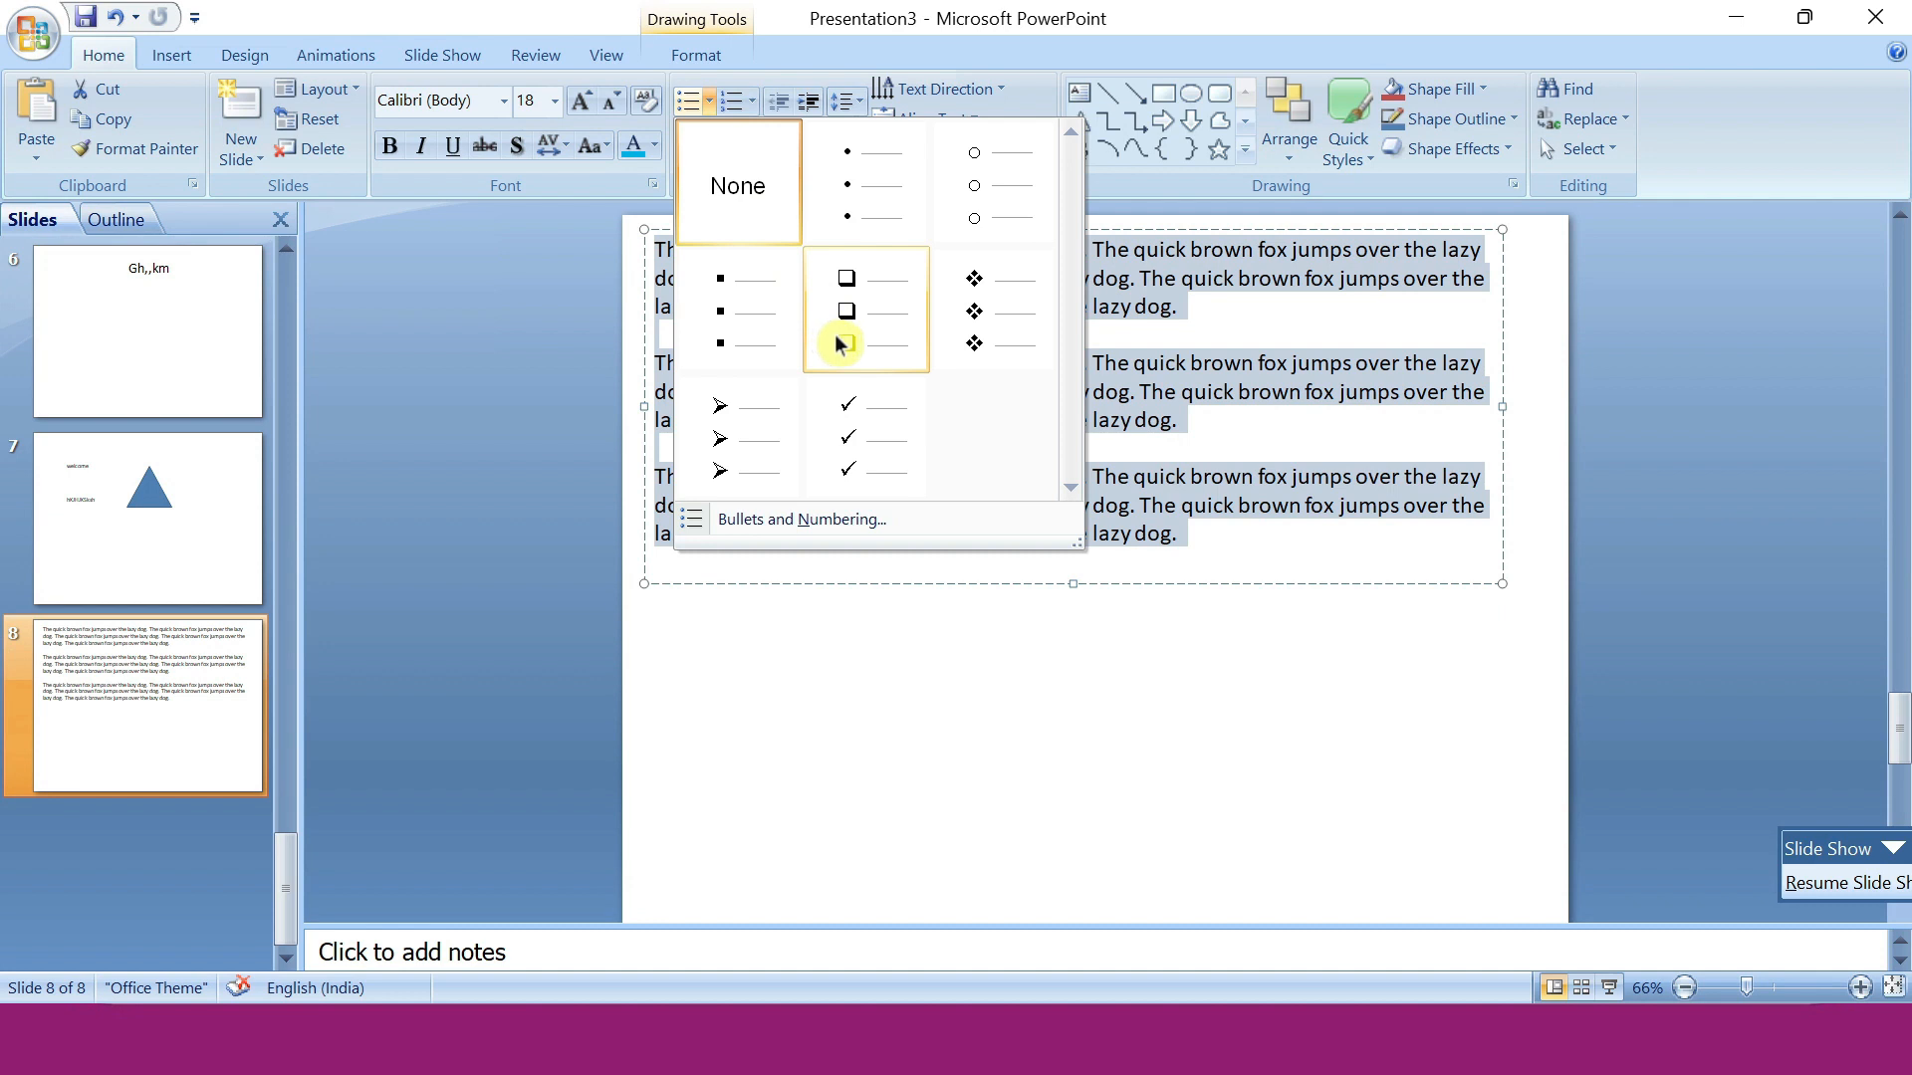
pyautogui.click(966, 339)
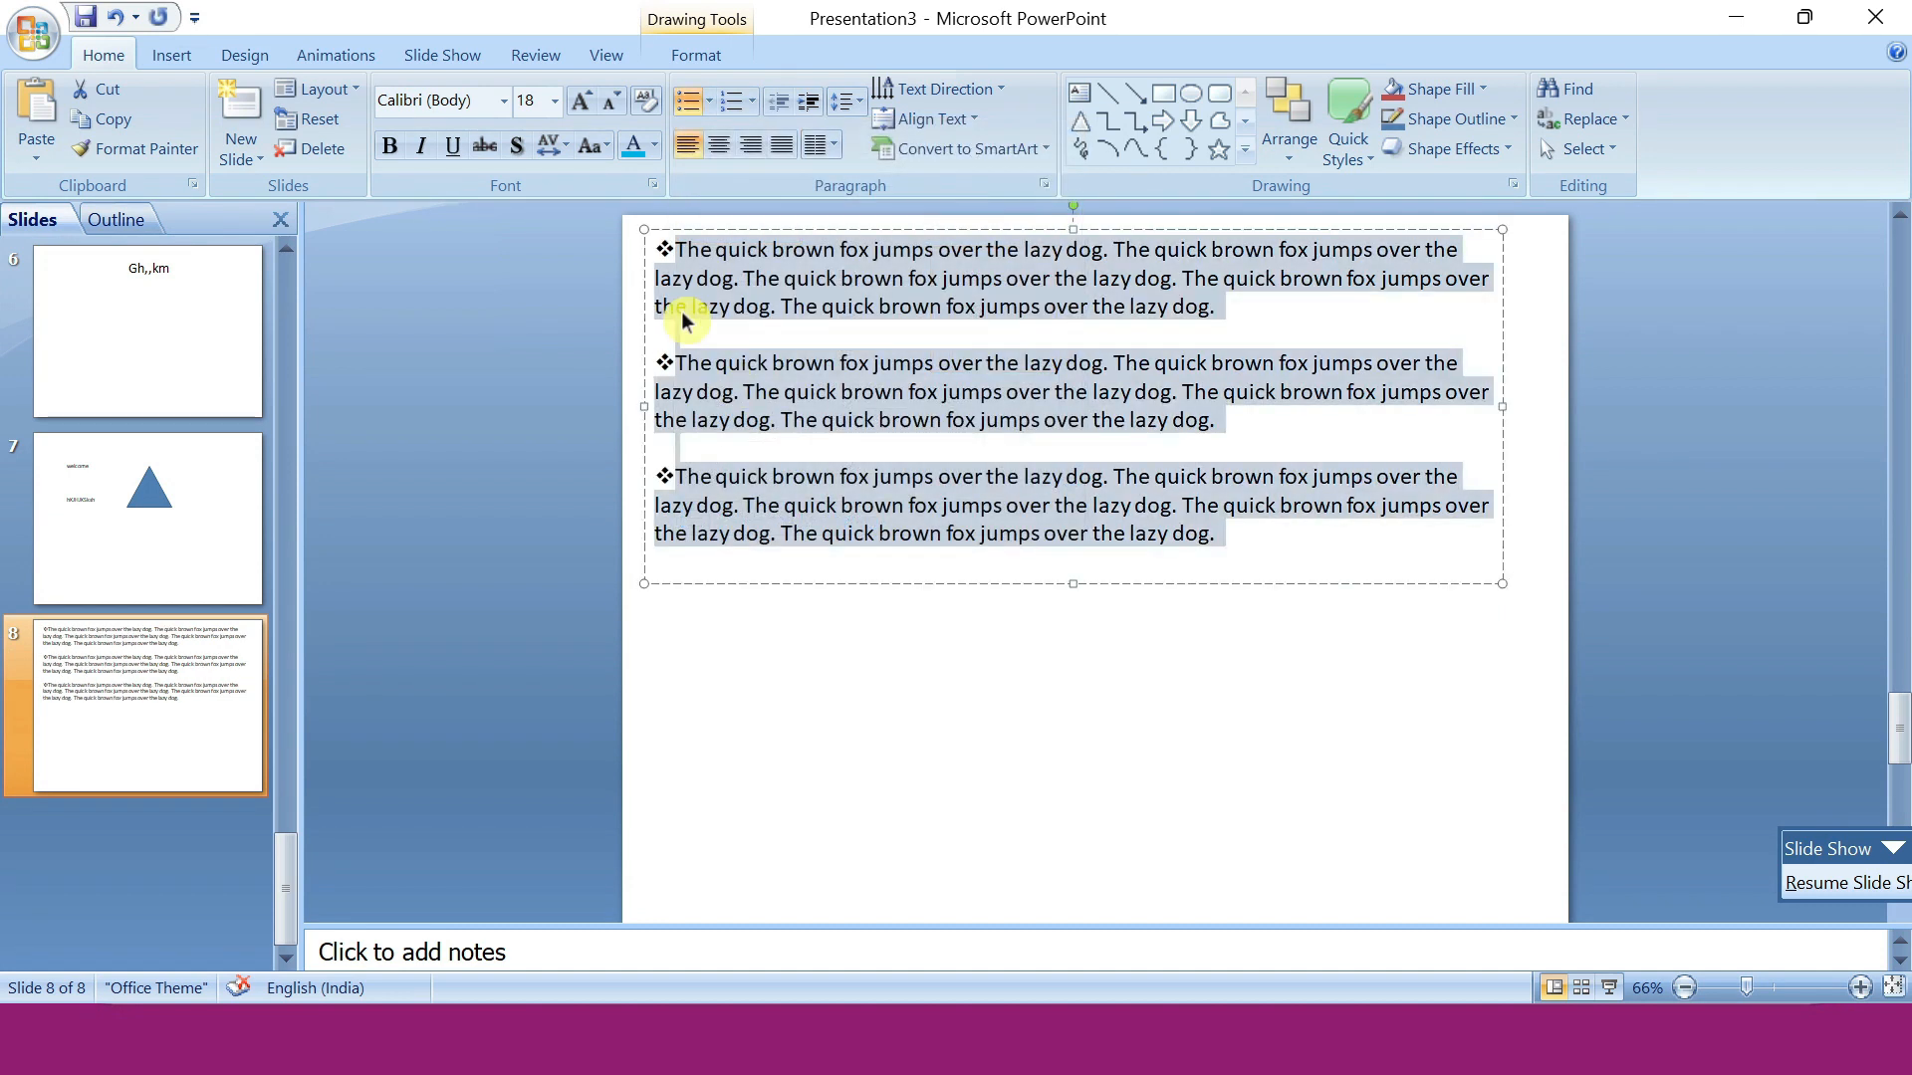
pyautogui.click(681, 279)
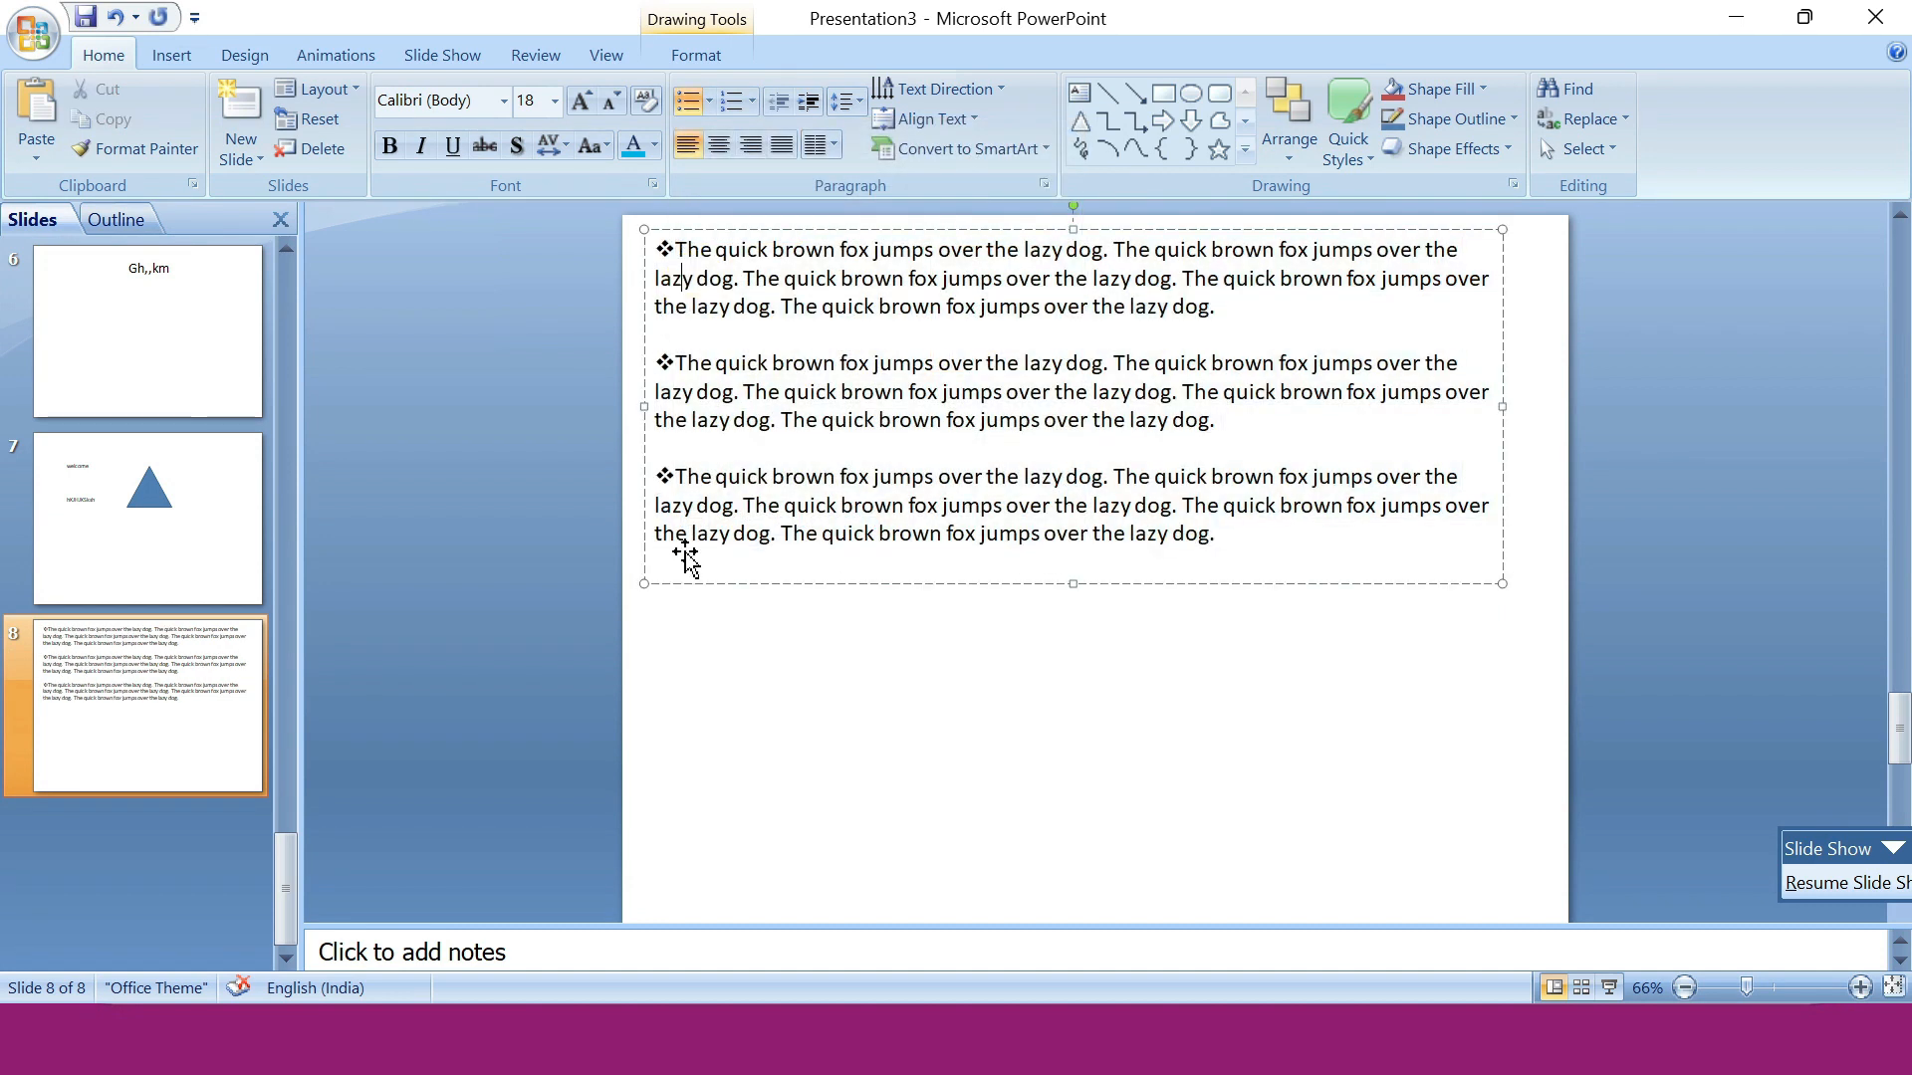
# Number all three sample paragraphs on slide 8 with the lowercase Roman format i., ii., iii.
pyautogui.moveTo(1279, 574); pyautogui.dragTo(679, 221)
pyautogui.scroll(2, 670, 316)
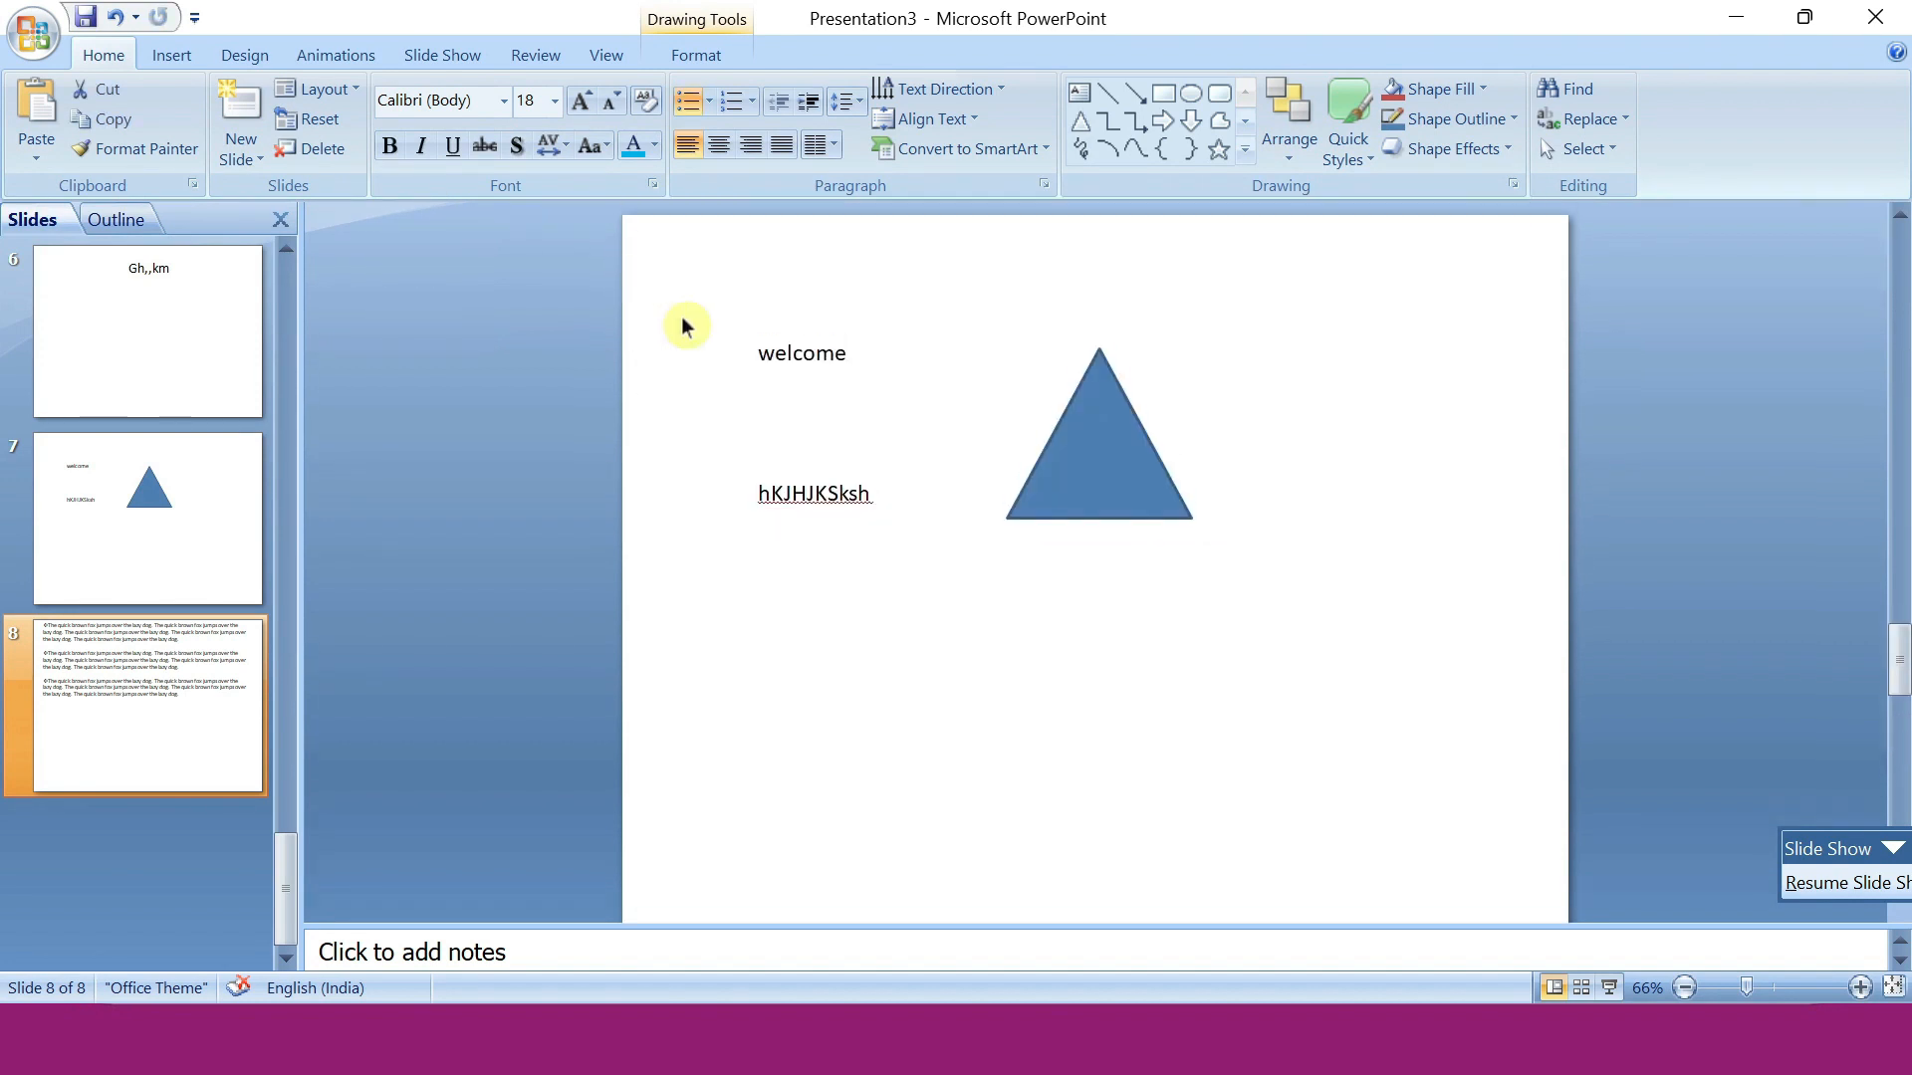
pyautogui.scroll(-2, 704, 328)
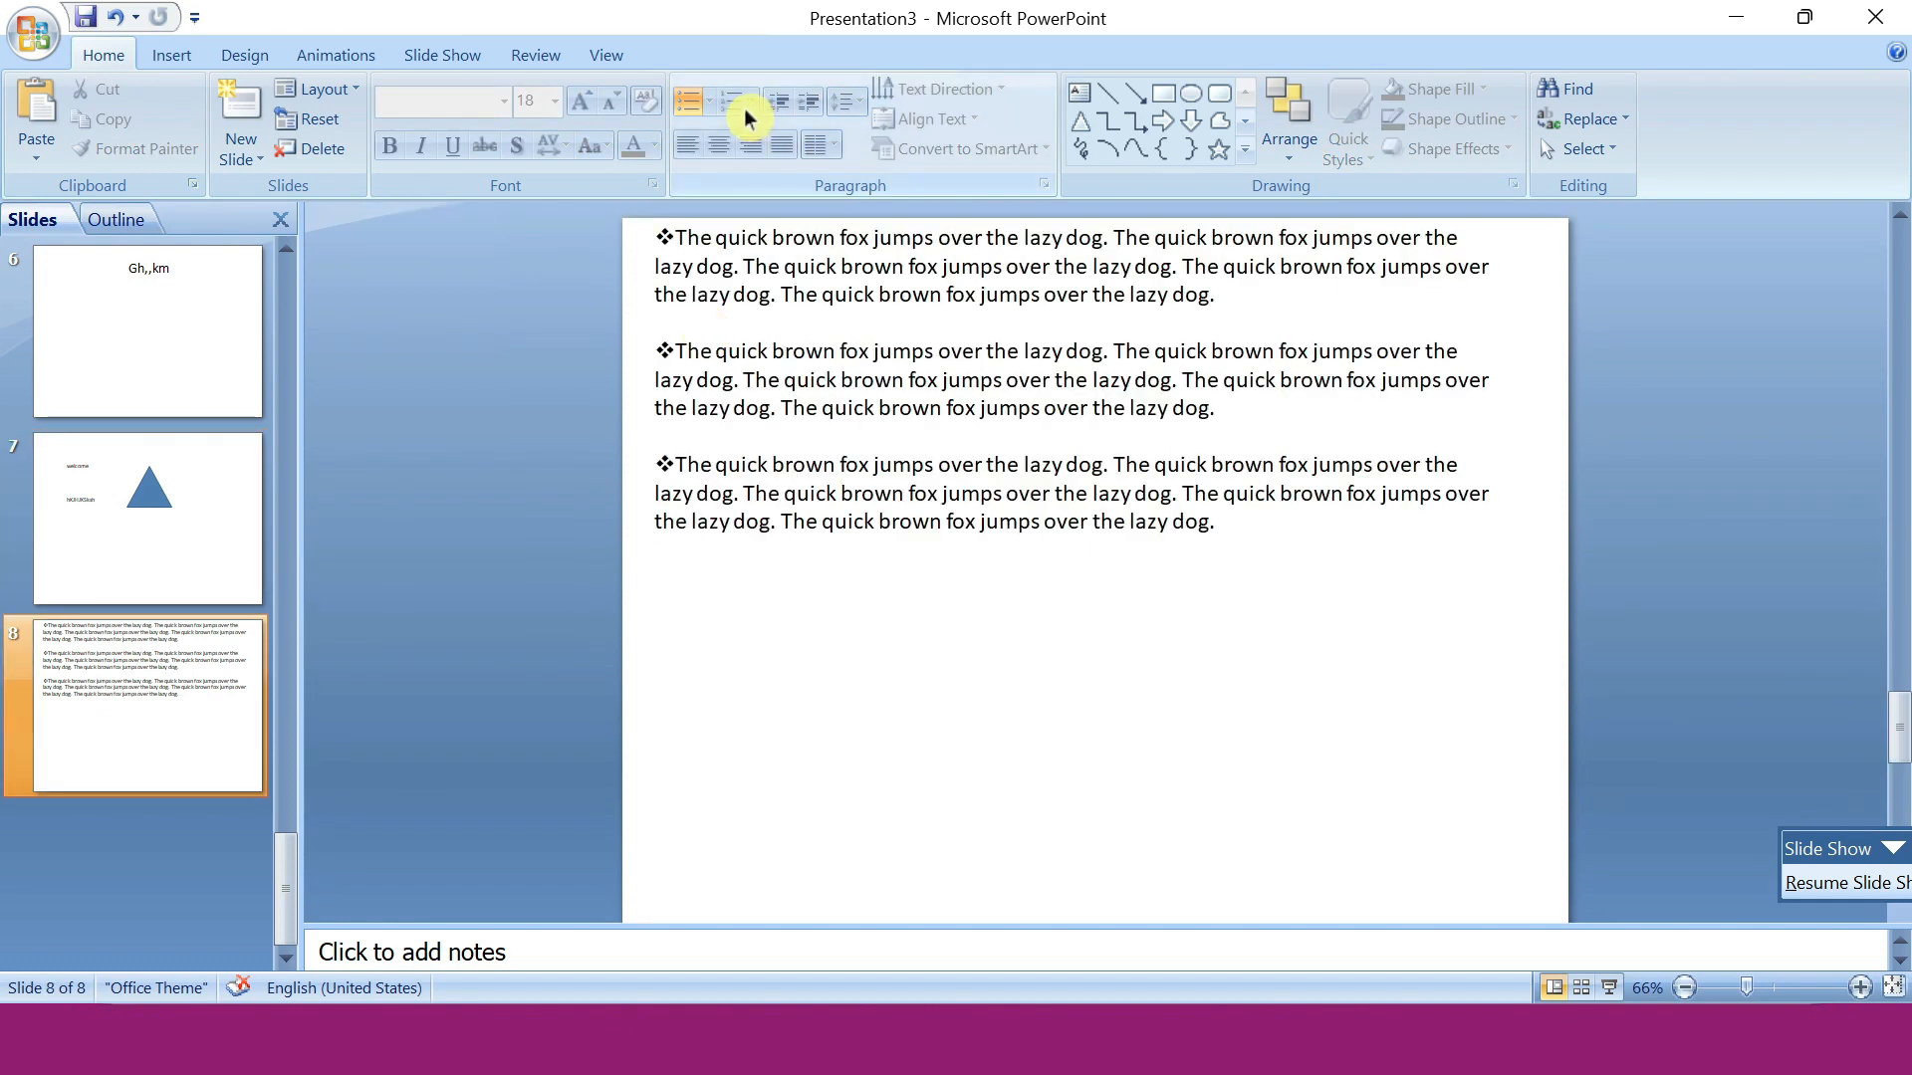
pyautogui.click(1134, 522)
pyautogui.moveTo(1222, 522); pyautogui.dragTo(742, 127)
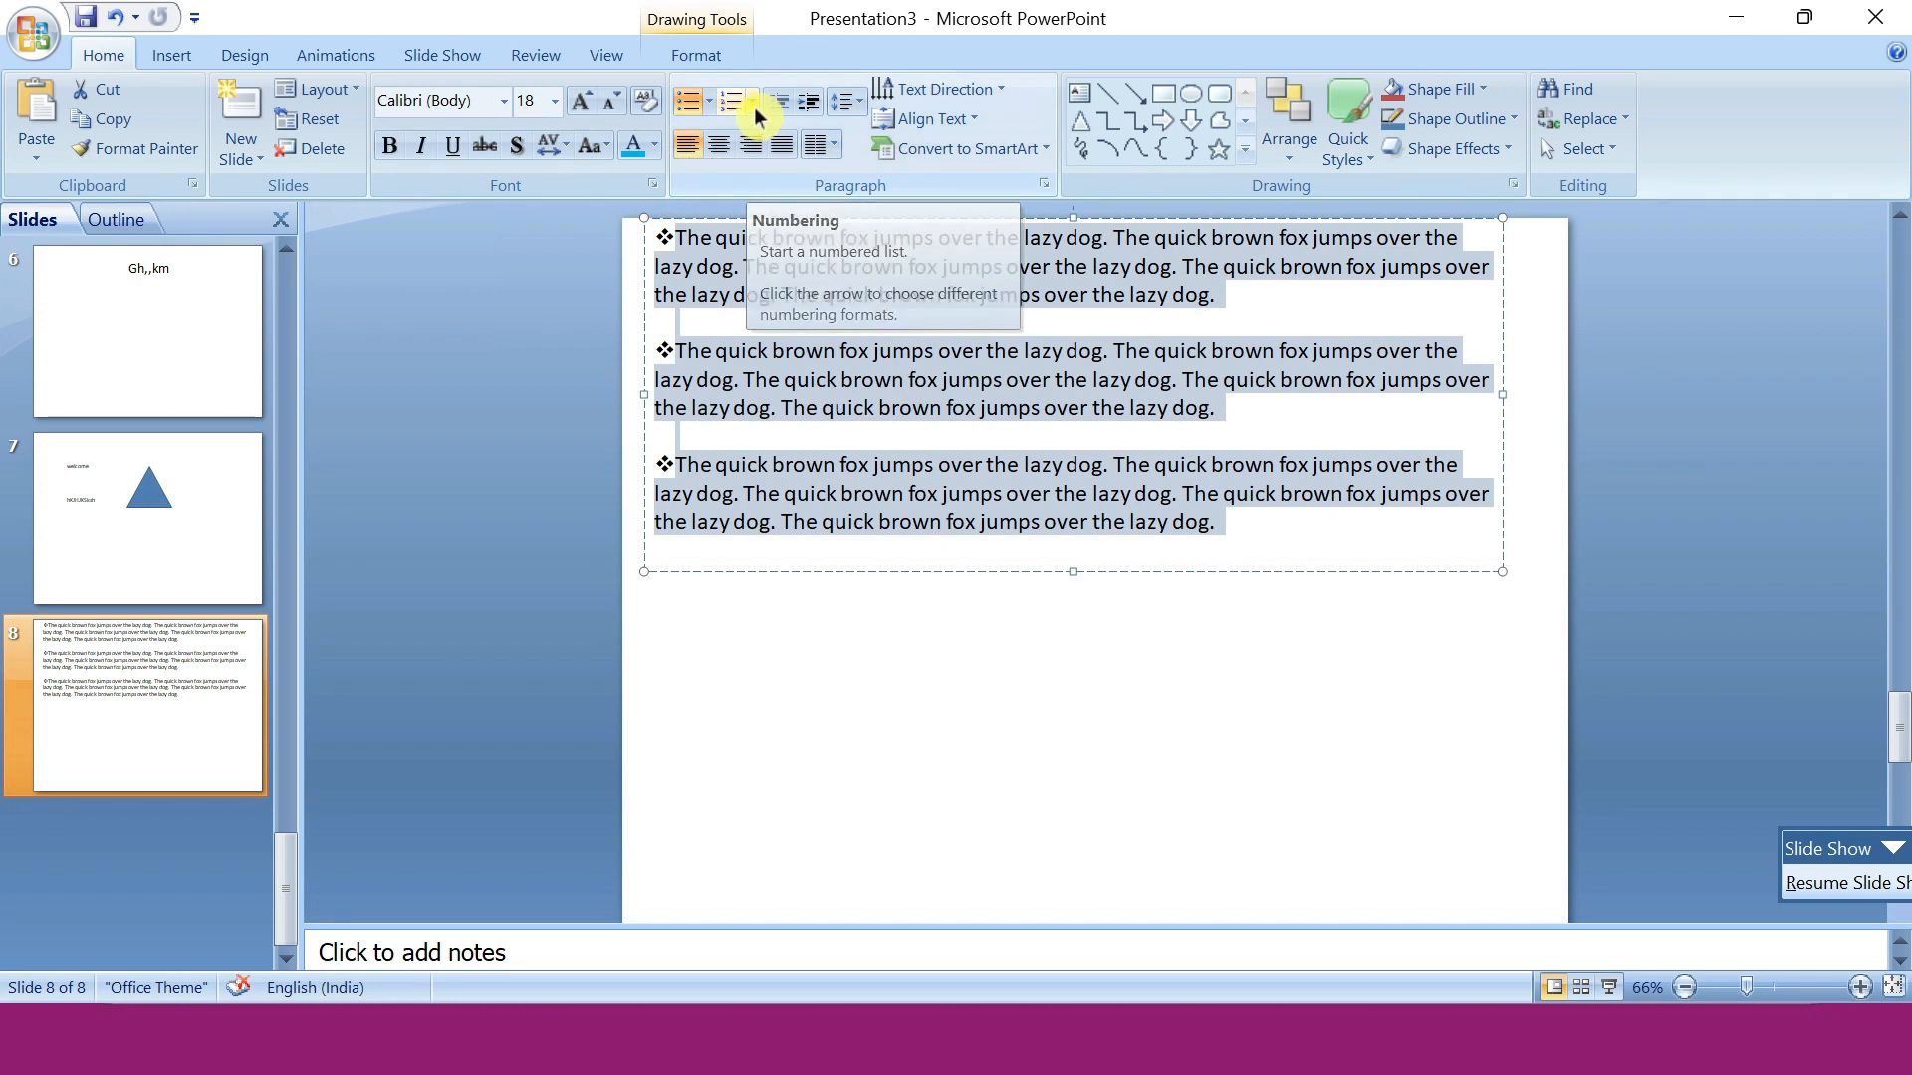
pyautogui.click(754, 106)
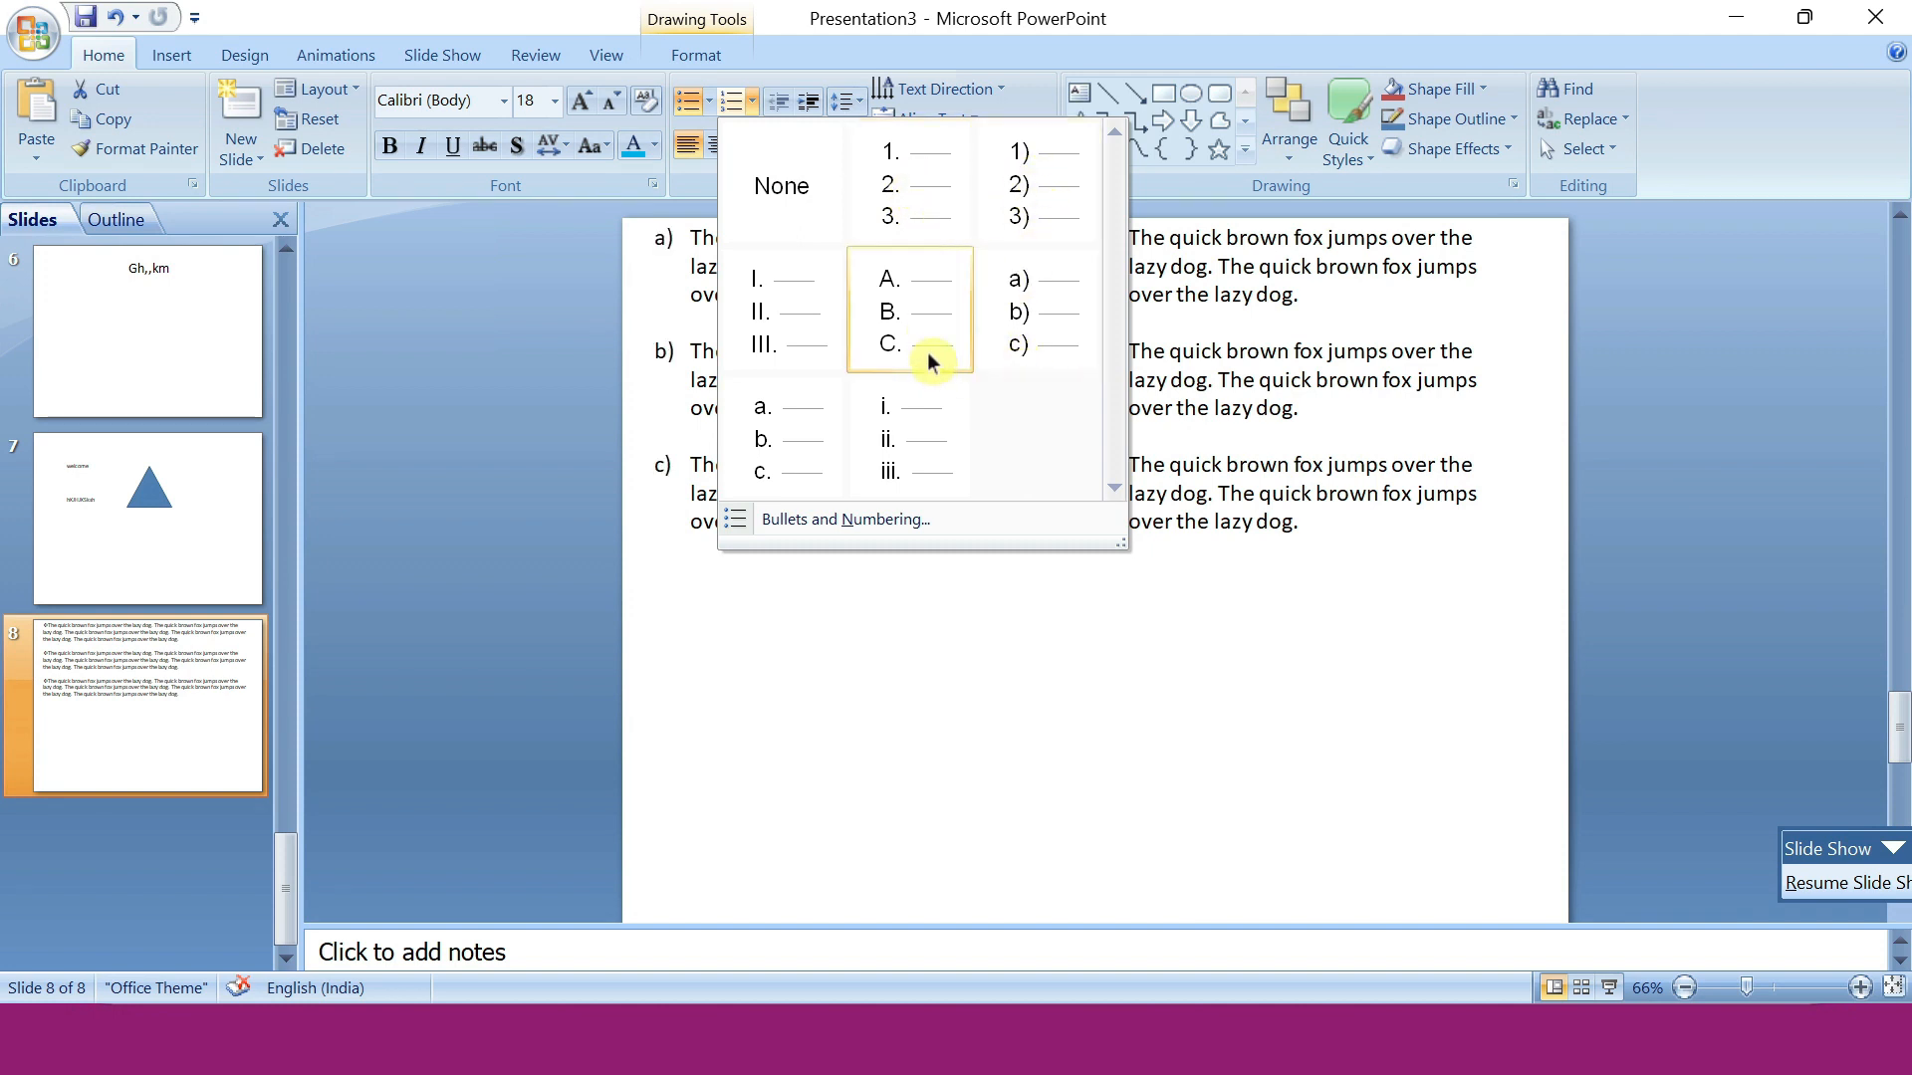
pyautogui.click(889, 468)
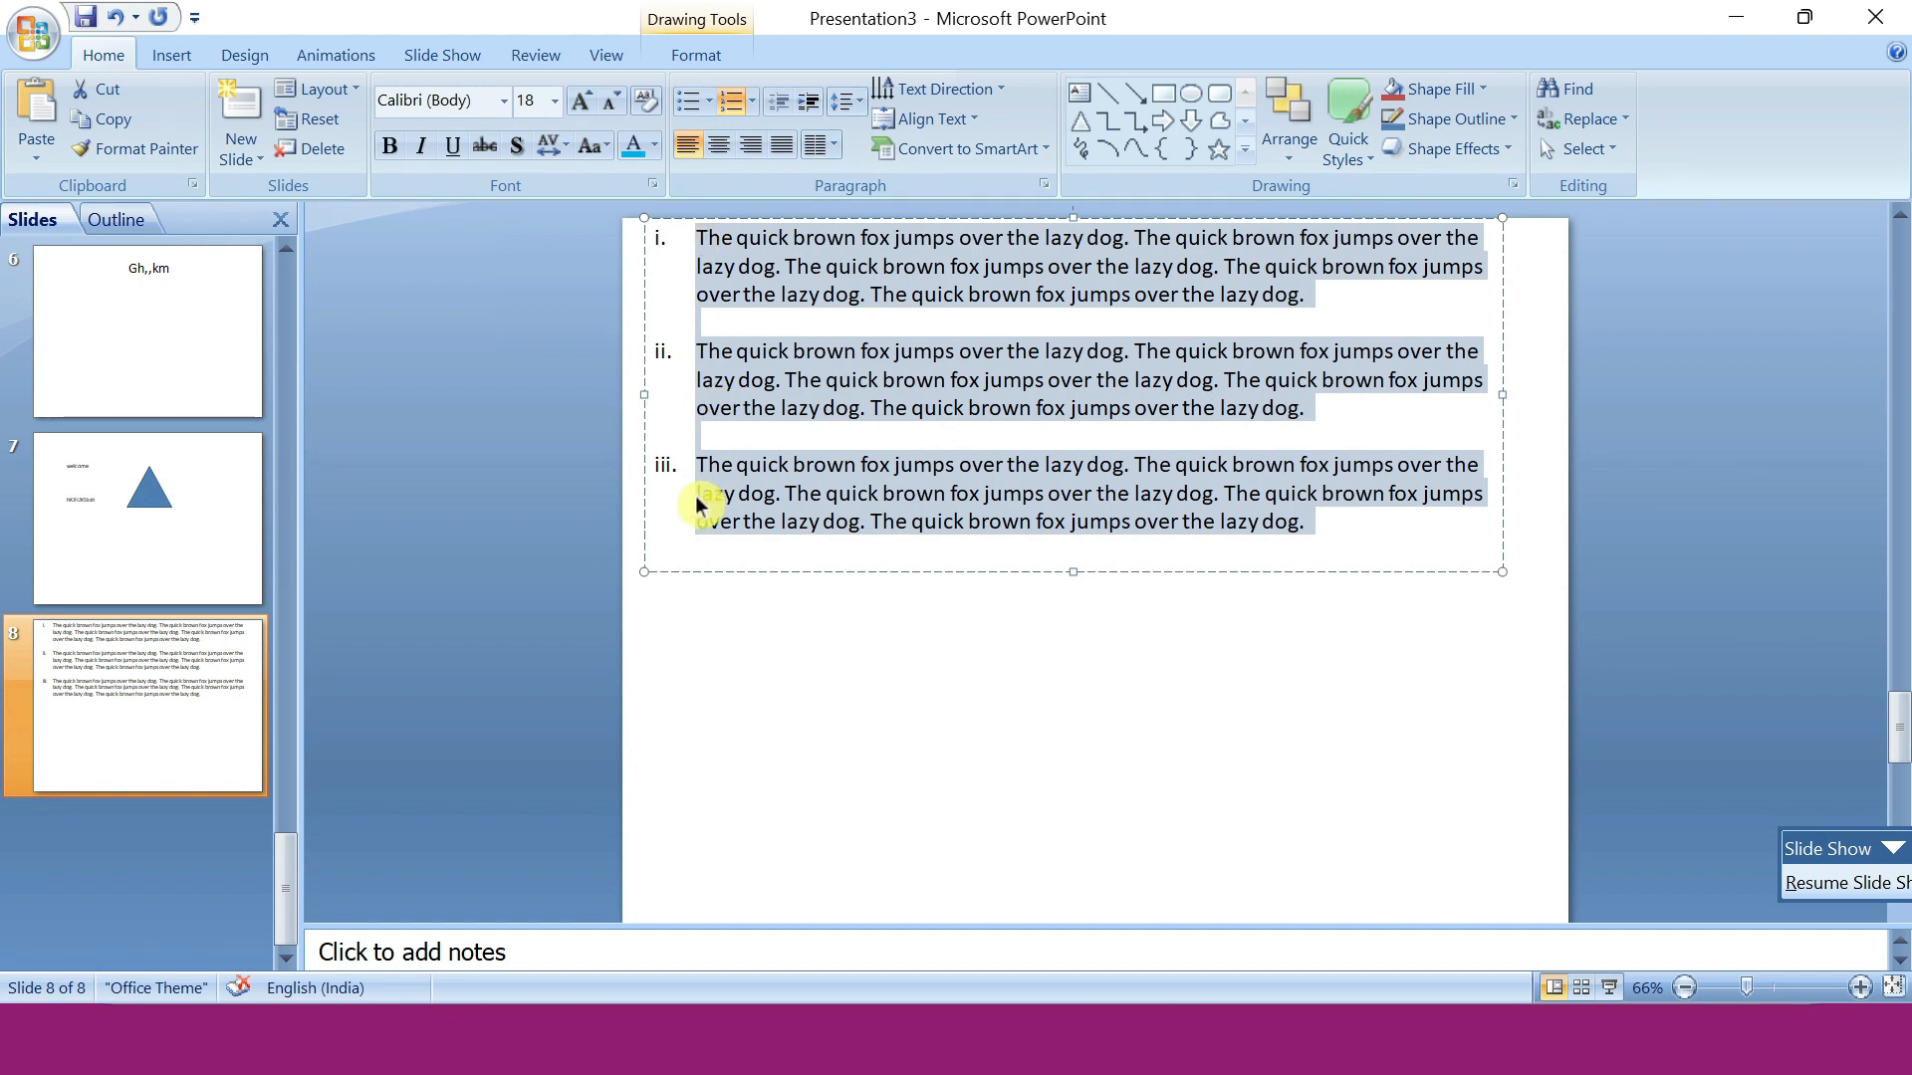
# Try right, left and center alignment on the three numbered paragraphs, and finish by justifying them.
pyautogui.click(753, 146)
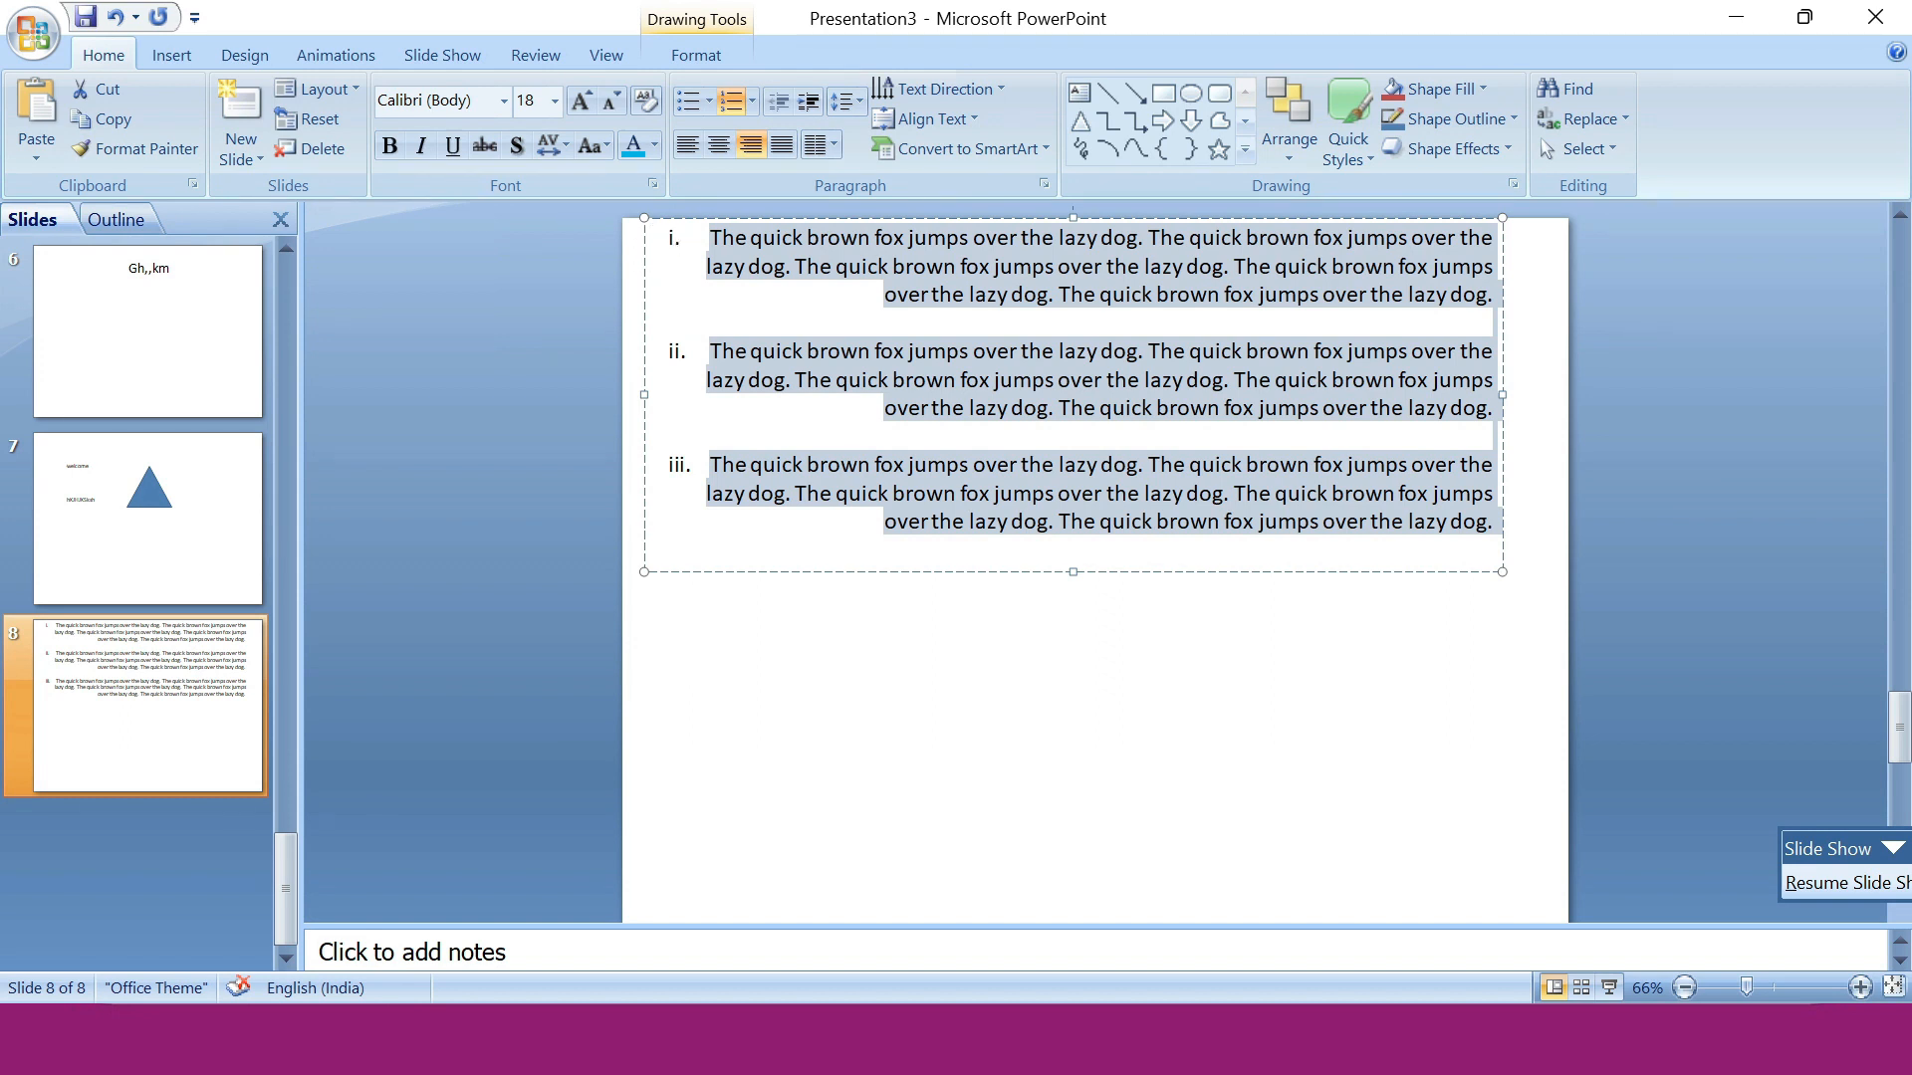
pyautogui.click(681, 147)
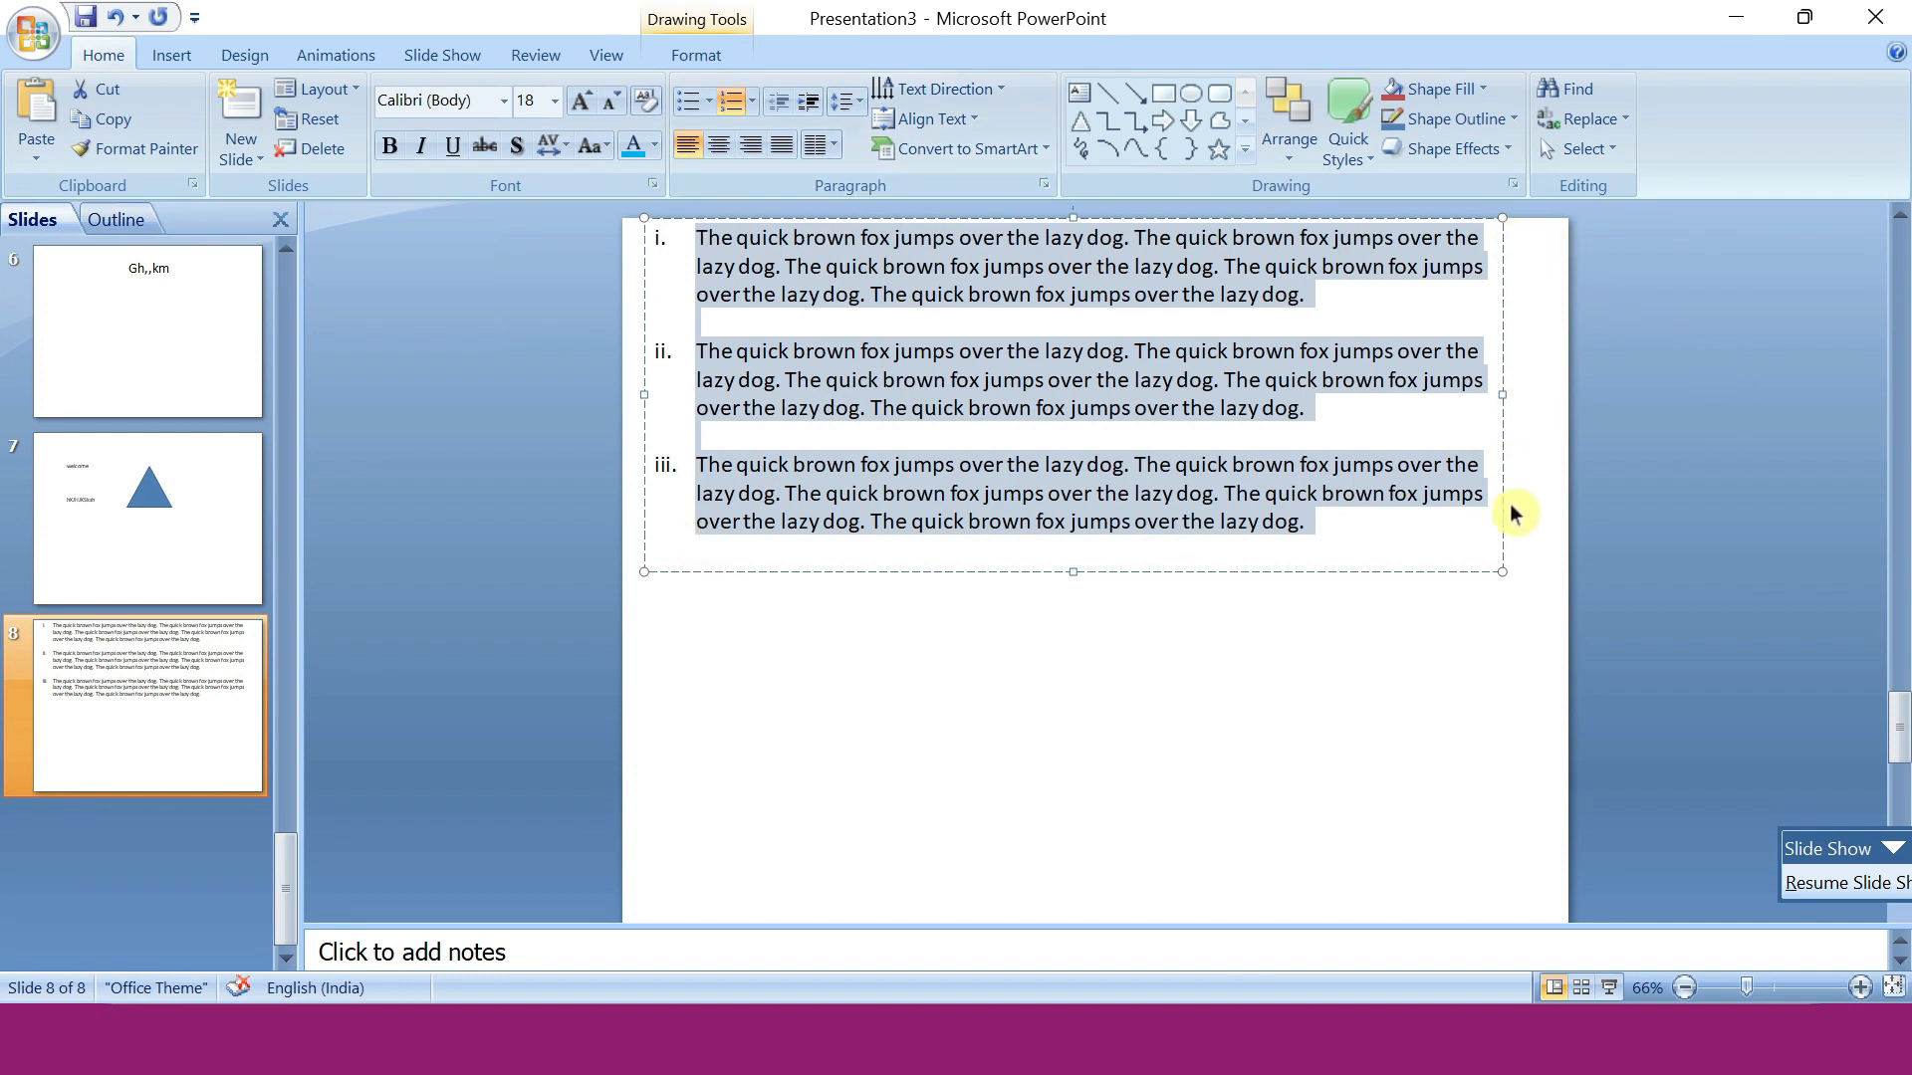
pyautogui.click(723, 152)
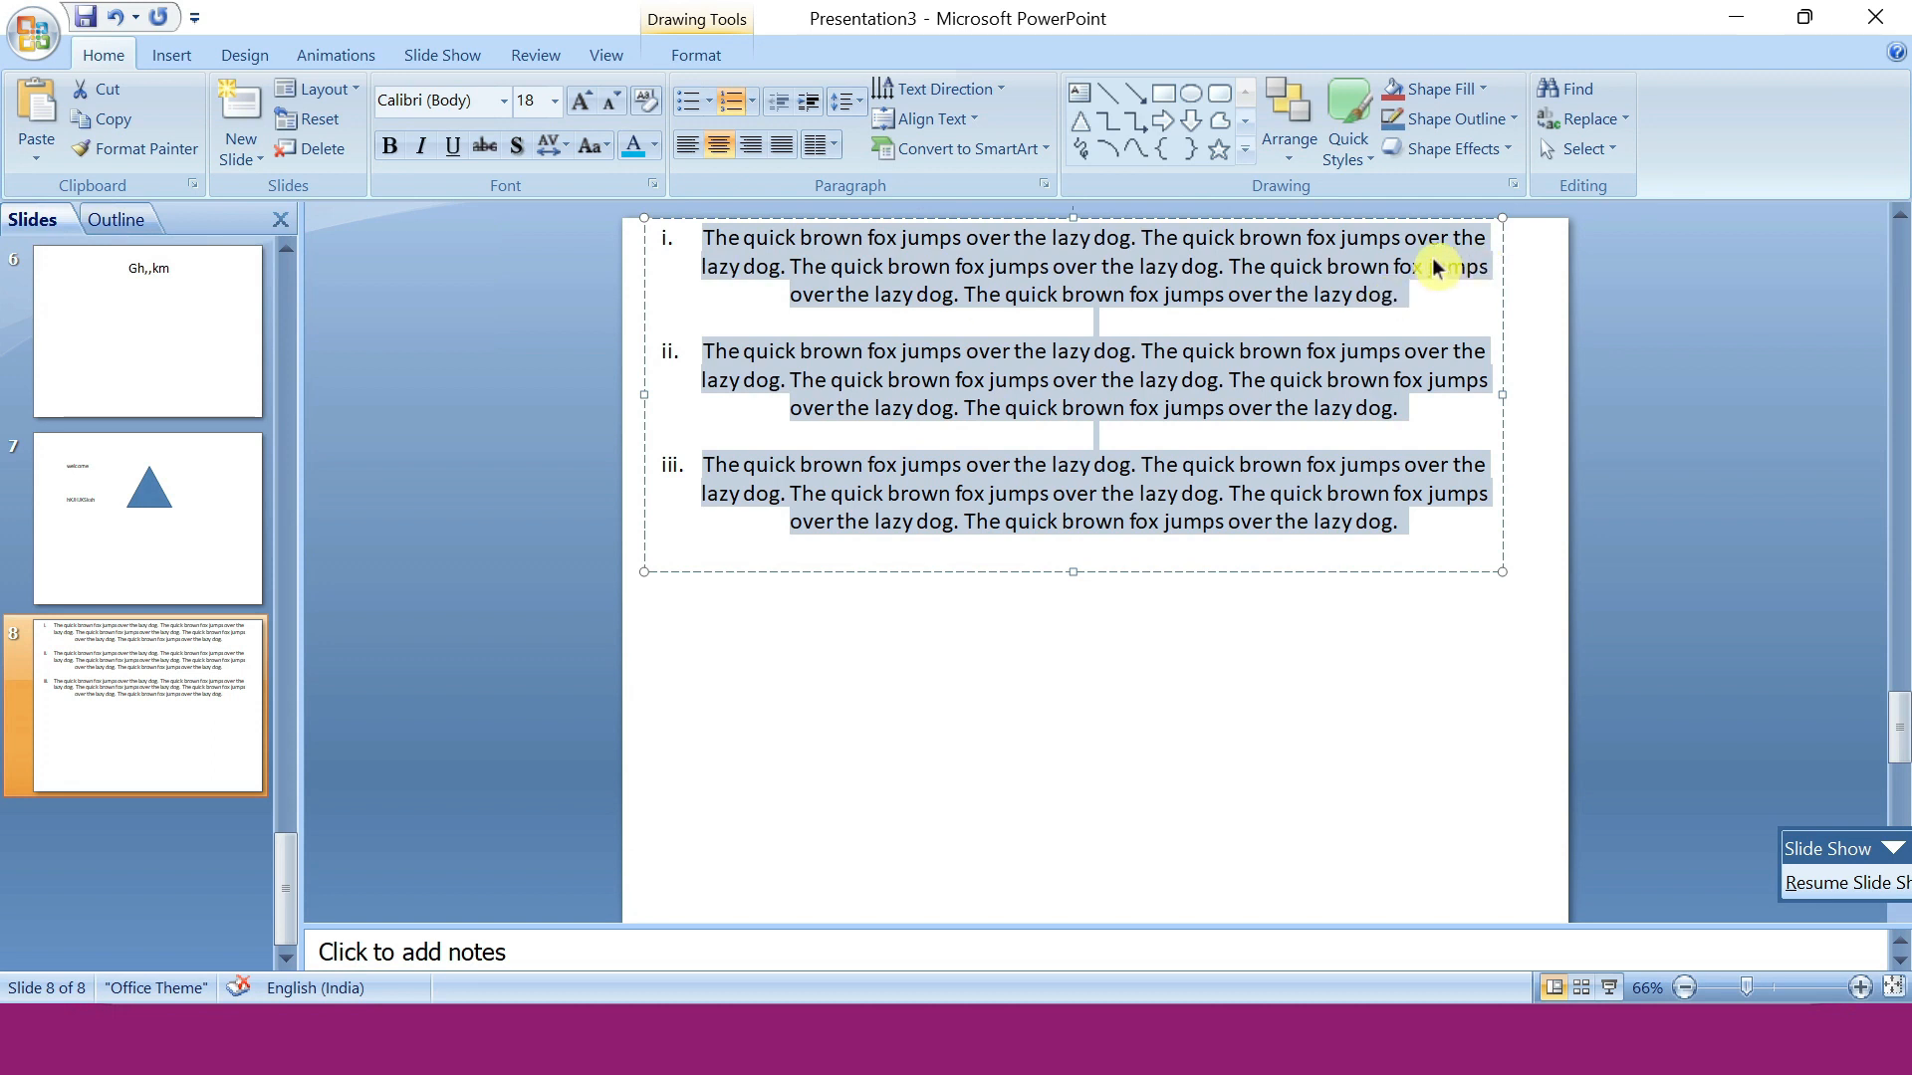
pyautogui.click(687, 149)
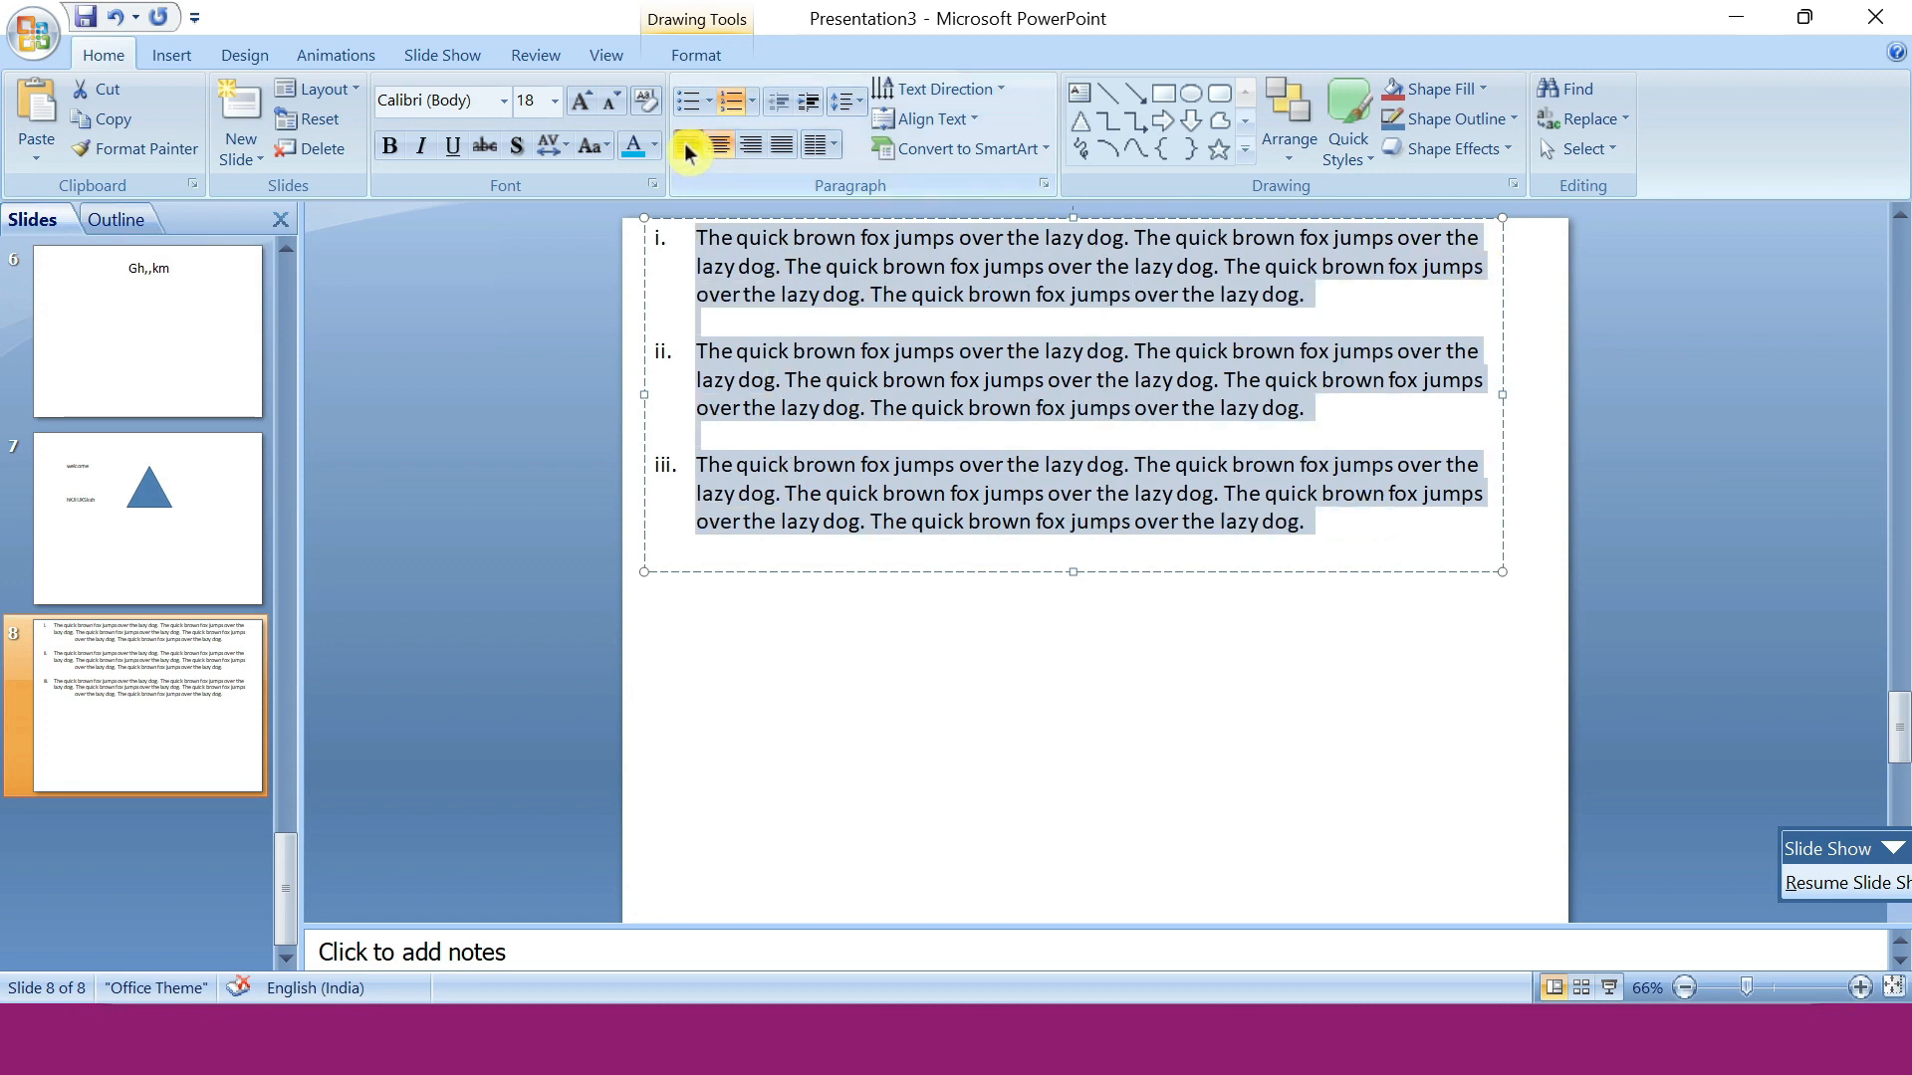
pyautogui.click(751, 145)
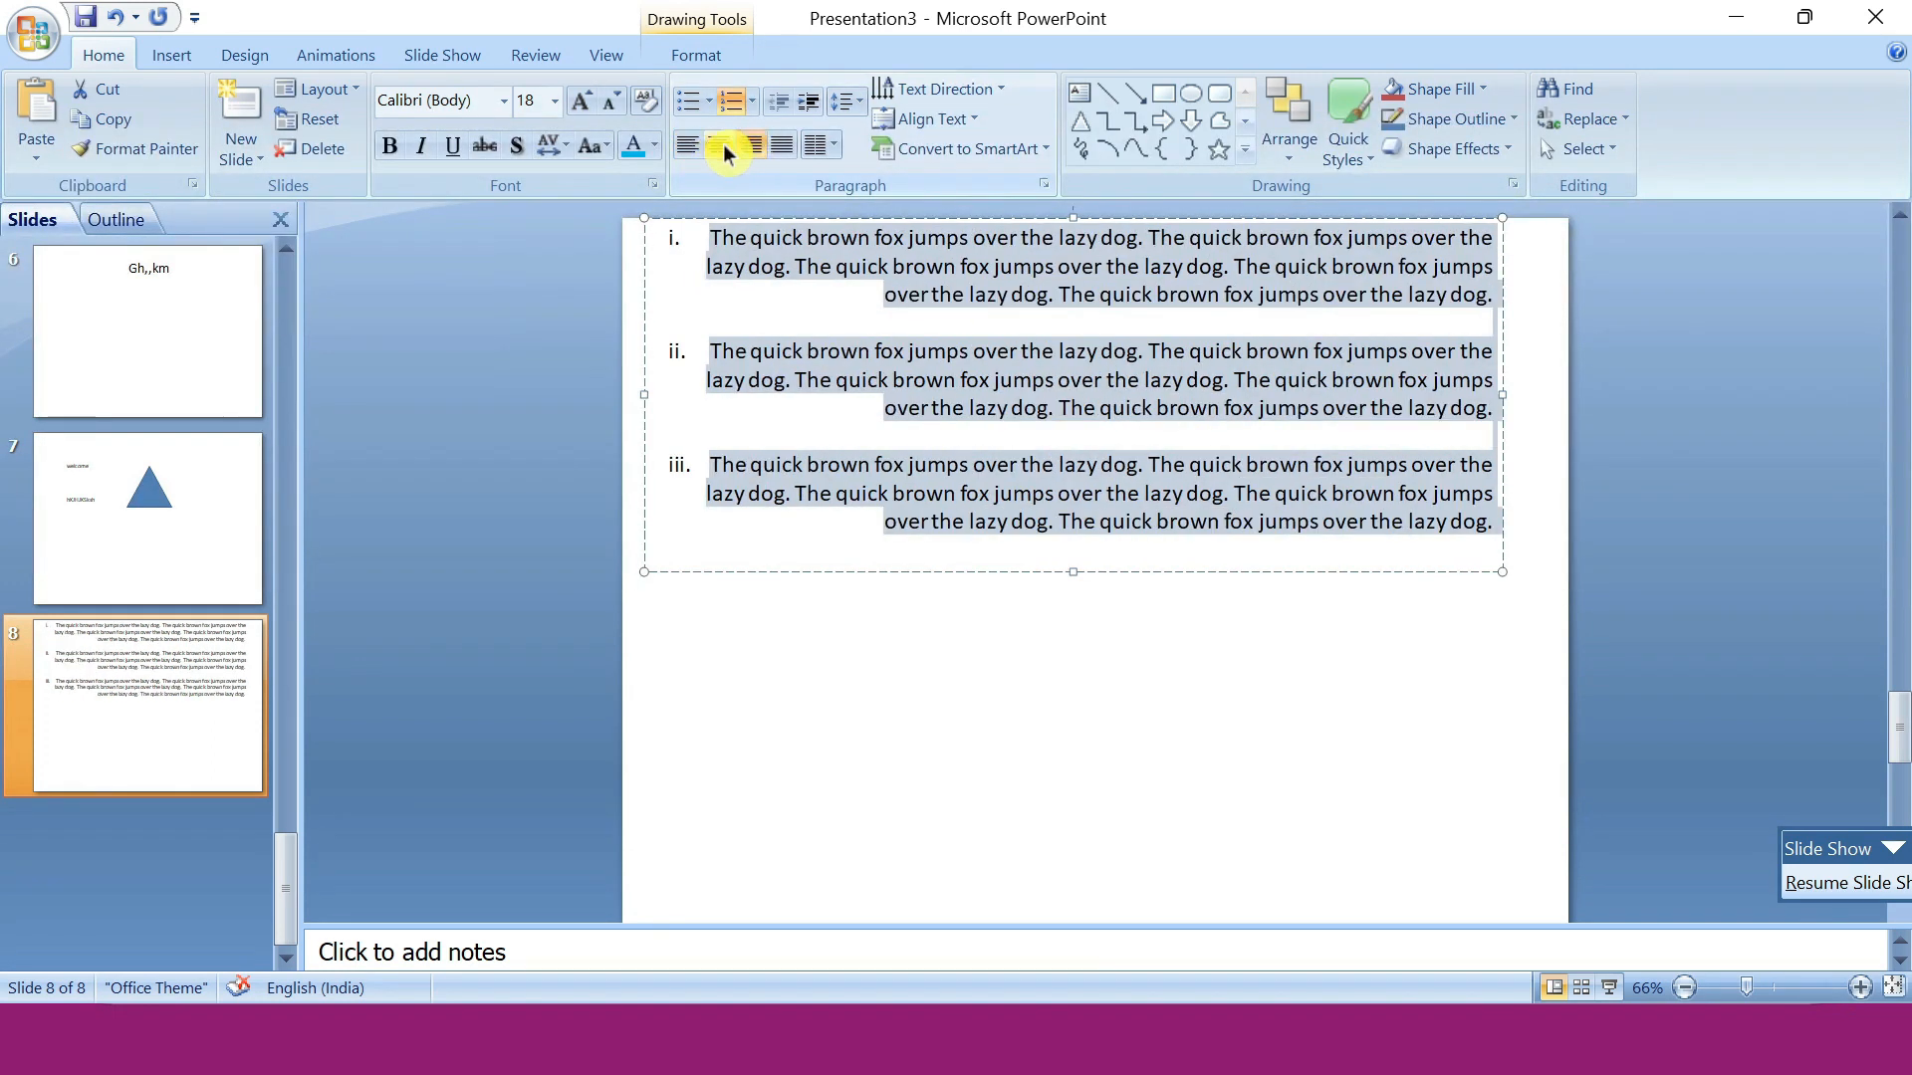
pyautogui.click(720, 146)
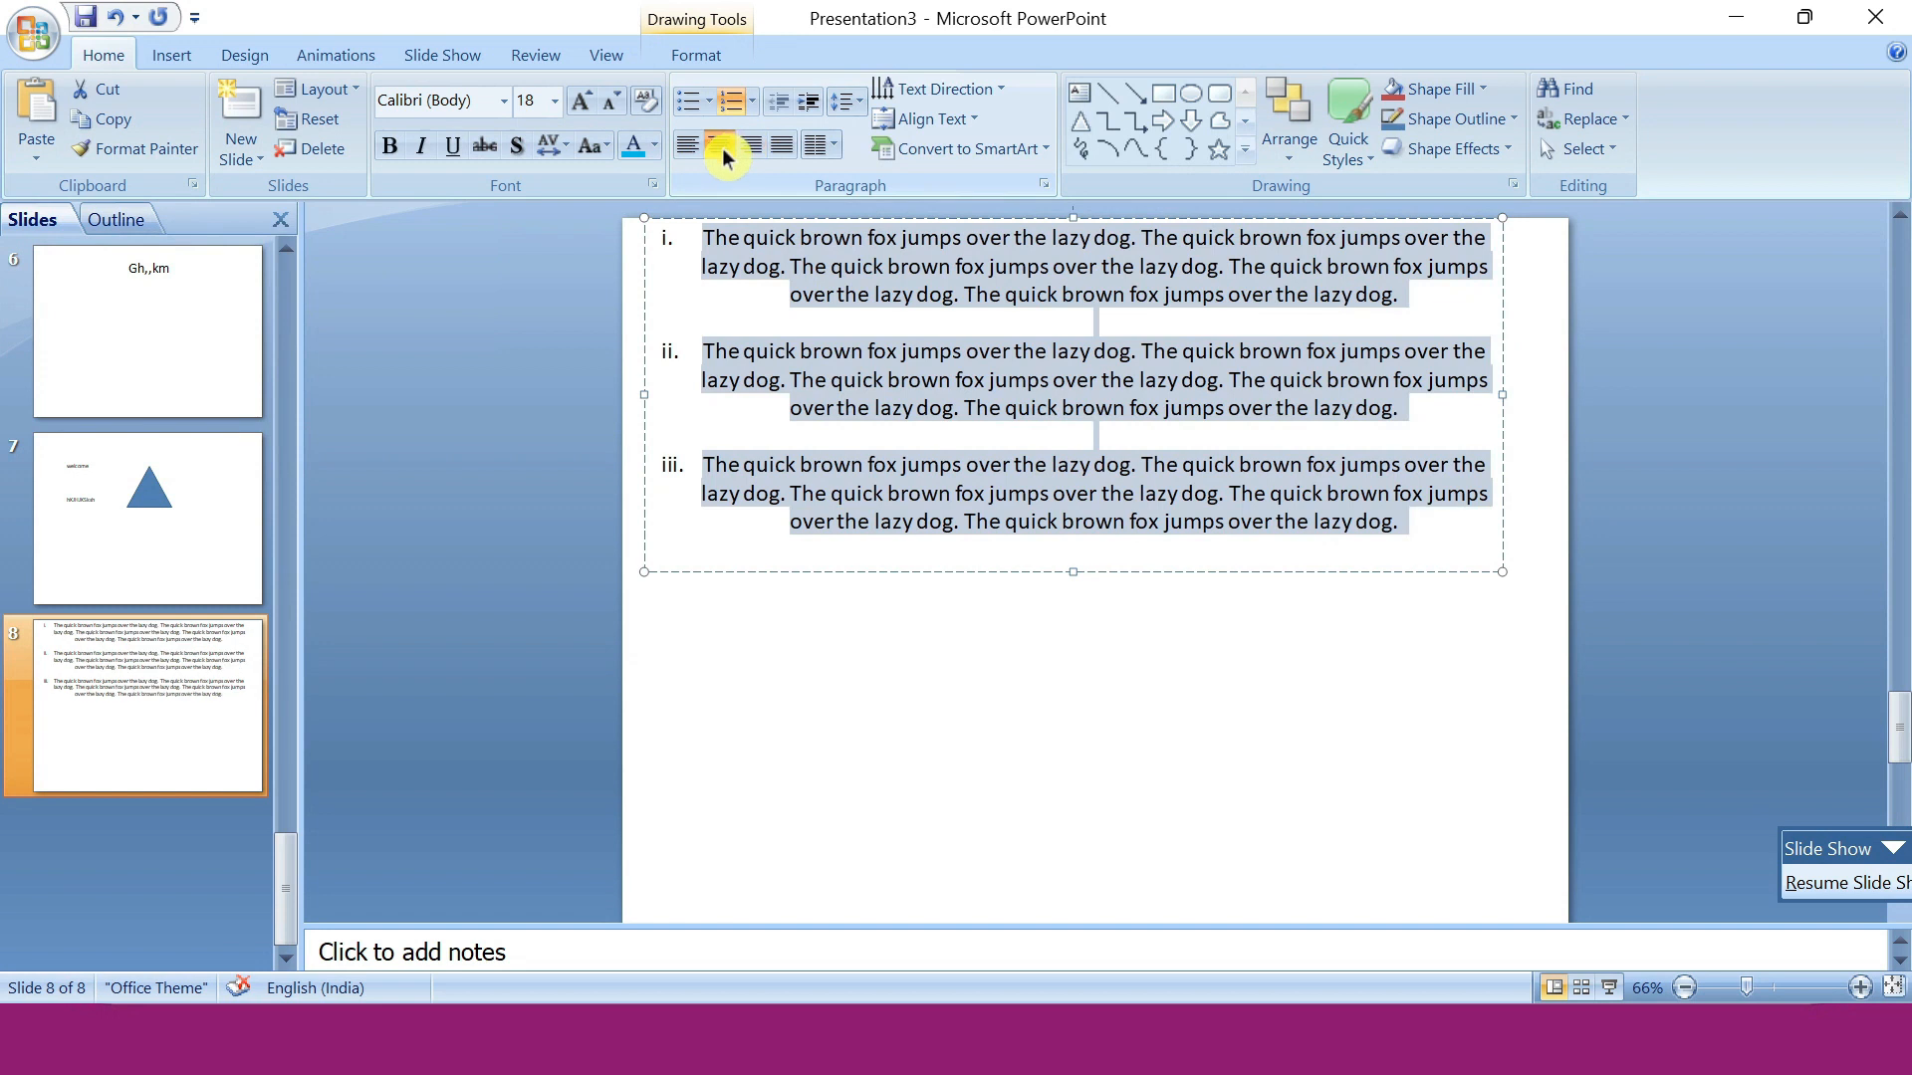
pyautogui.click(785, 146)
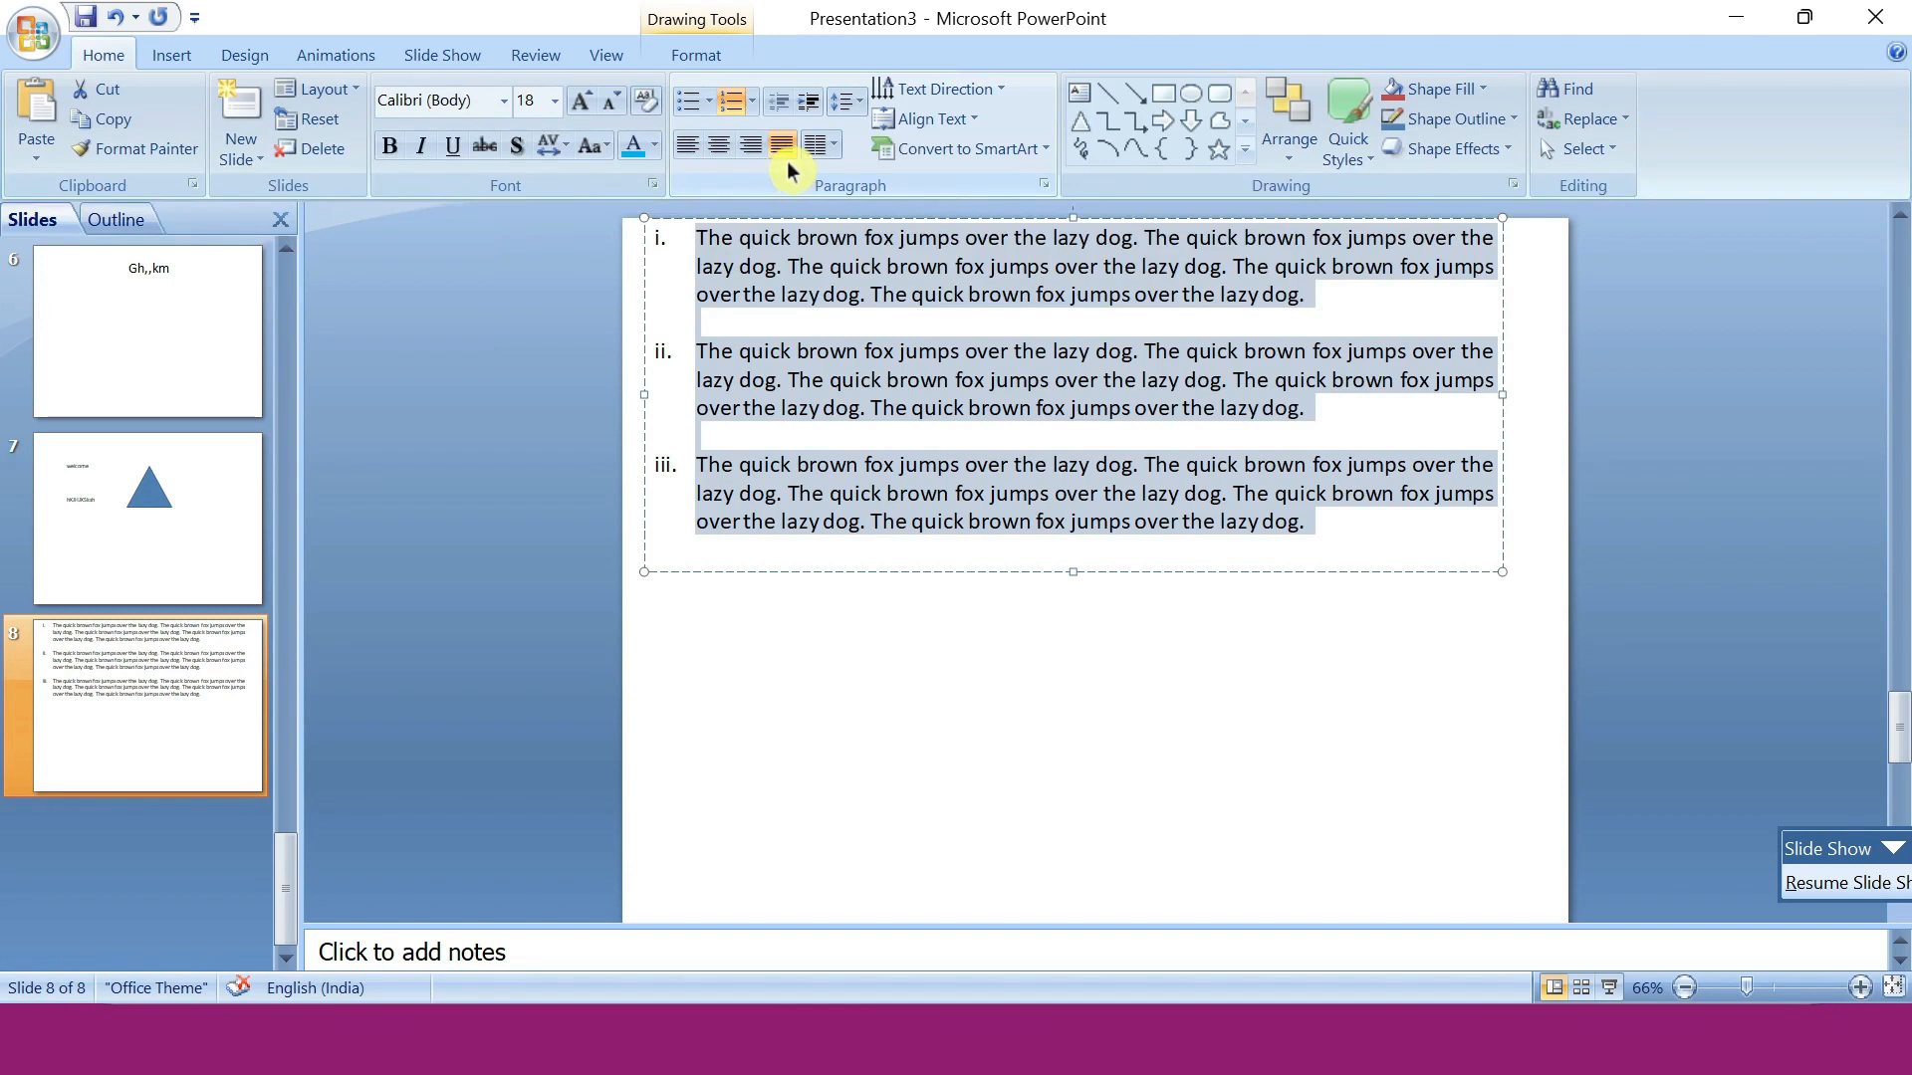
# Increase the indent of all three numbered paragraphs by seven levels.
pyautogui.click(815, 100)
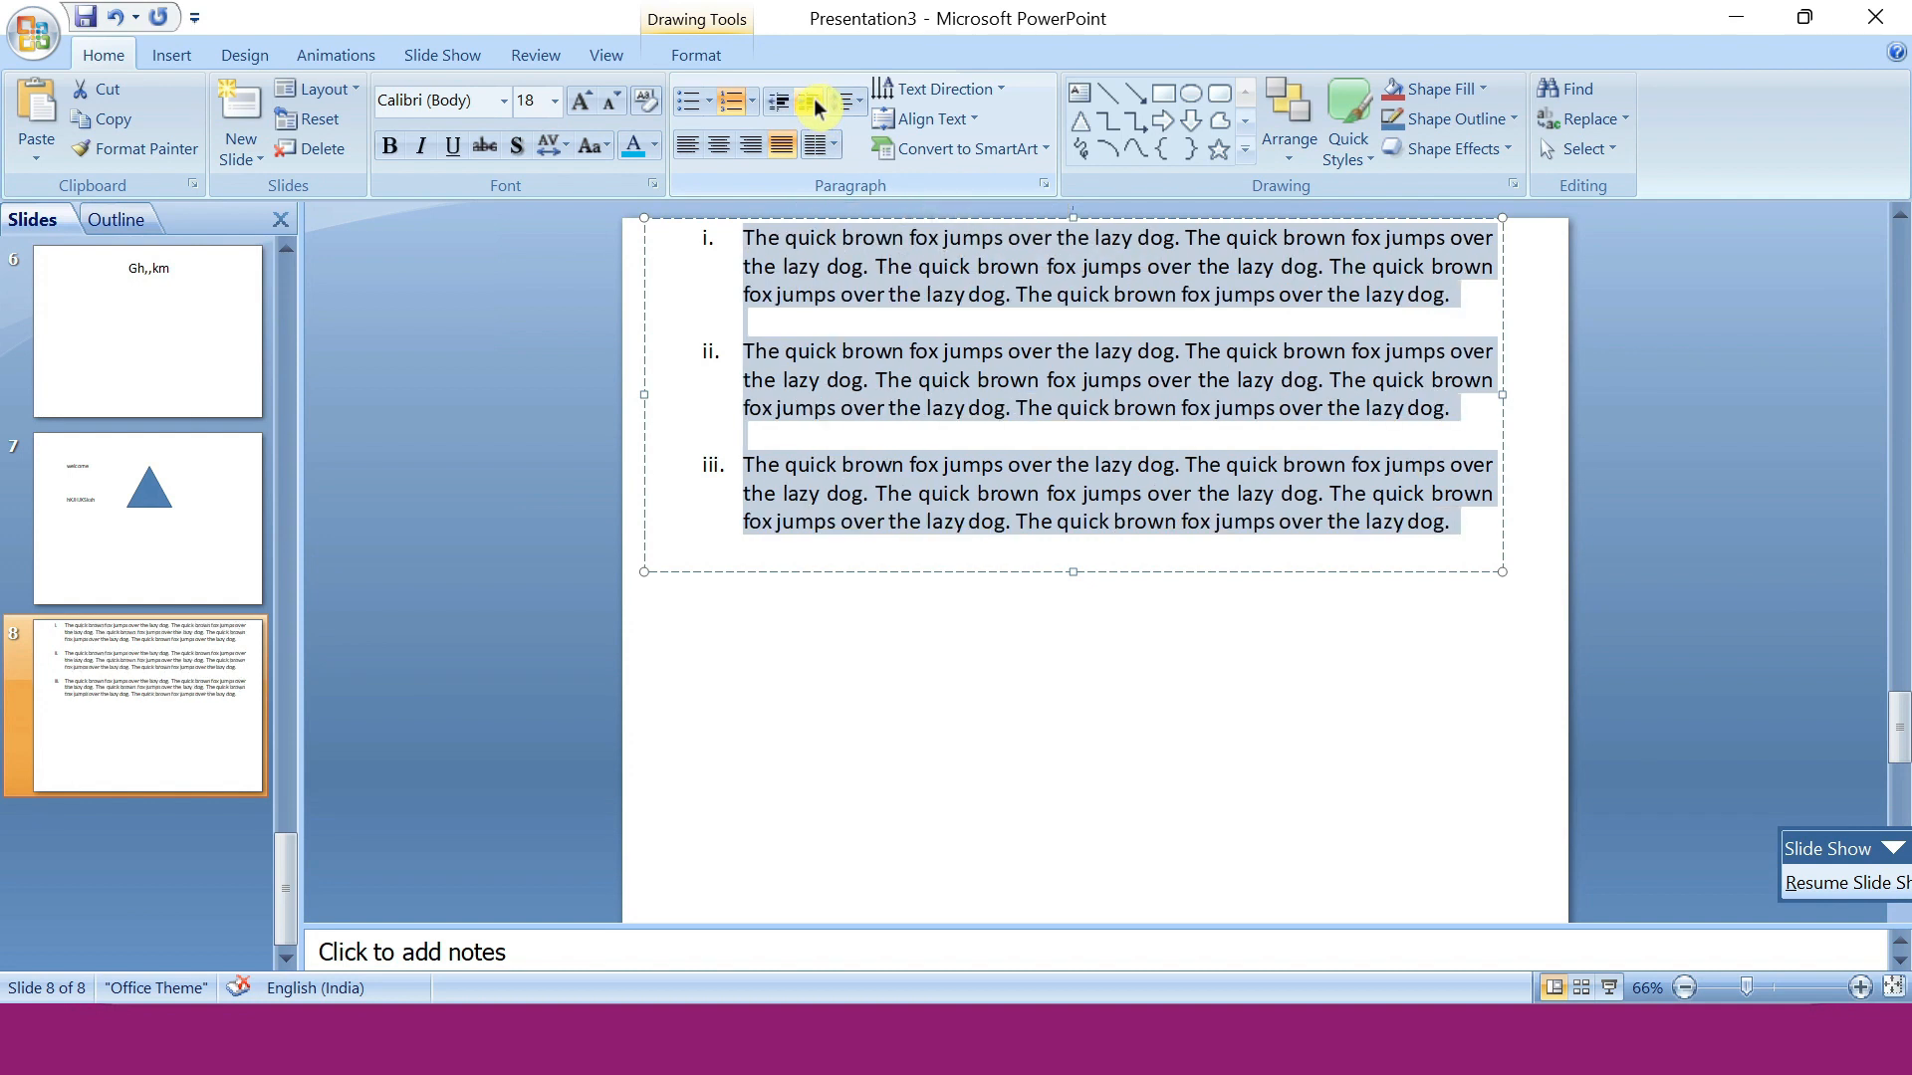
pyautogui.click(814, 104)
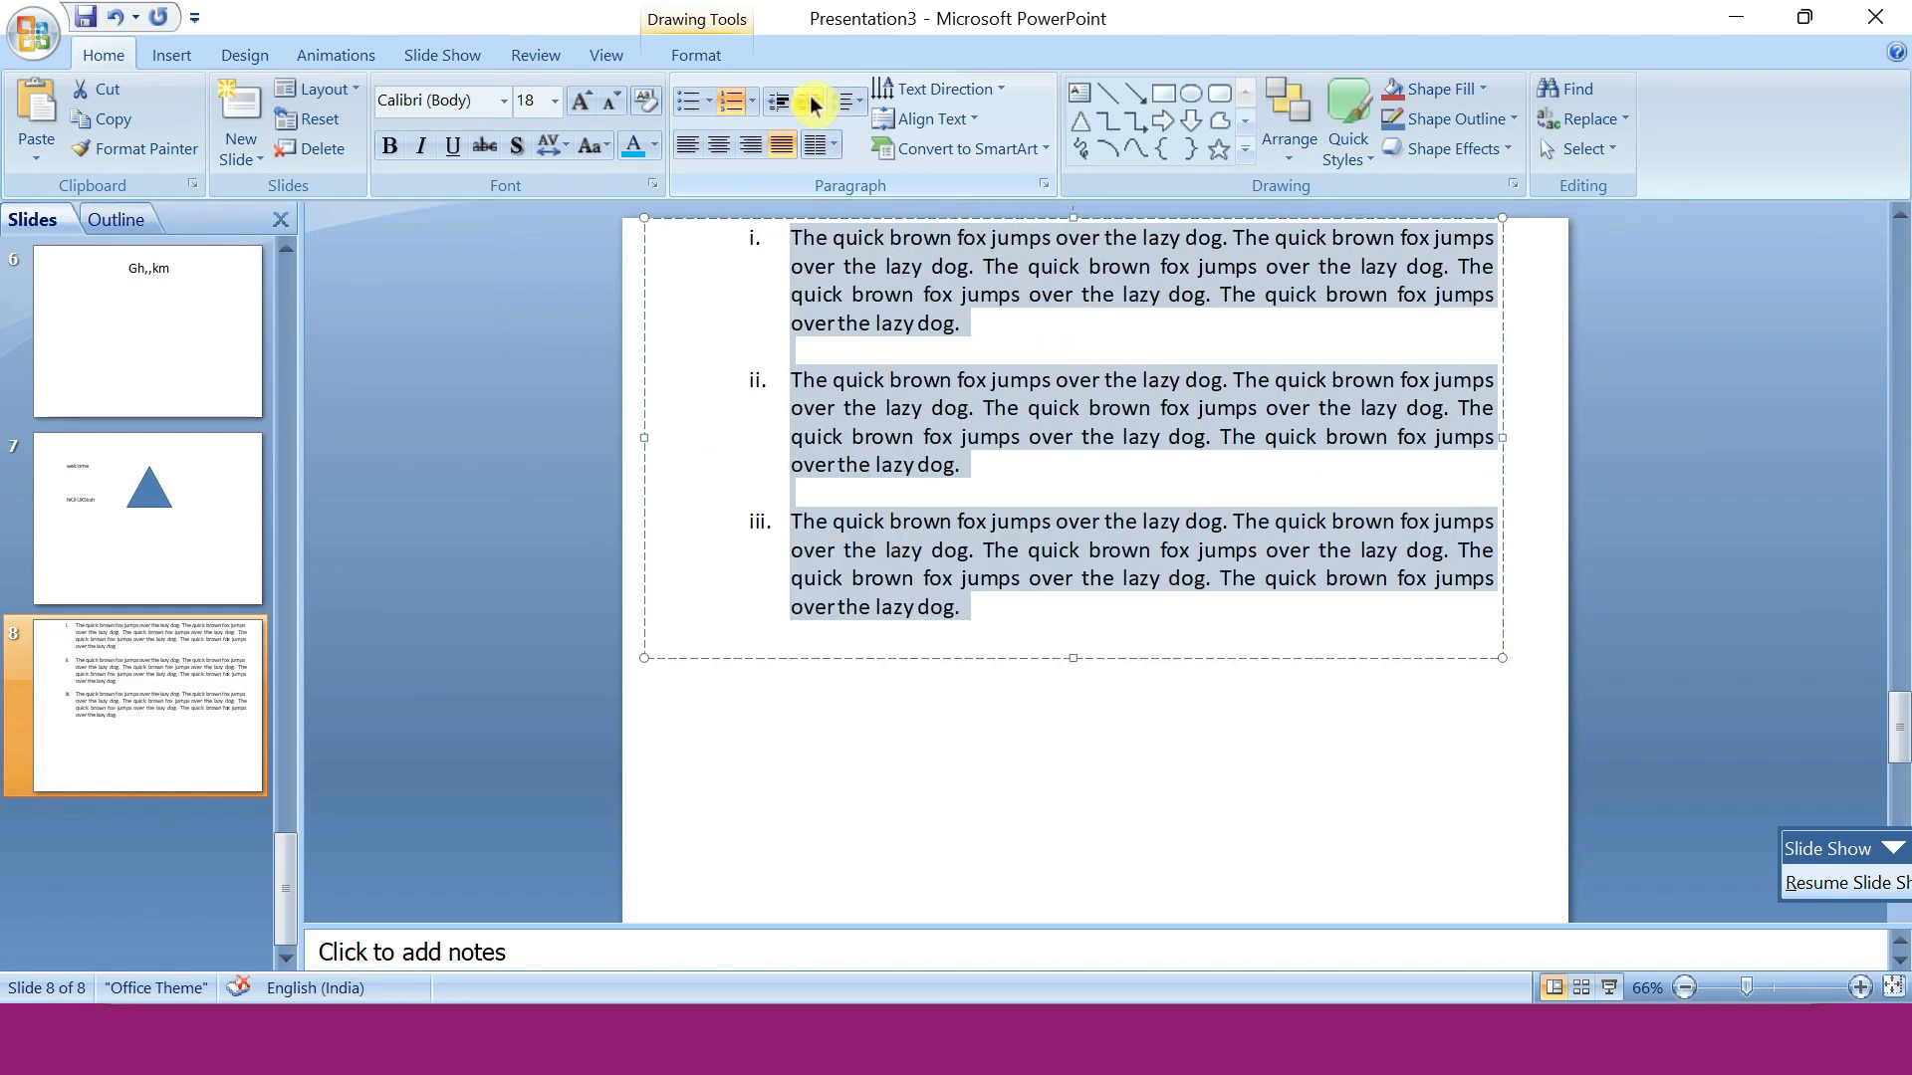
pyautogui.click(813, 103)
pyautogui.click(817, 103)
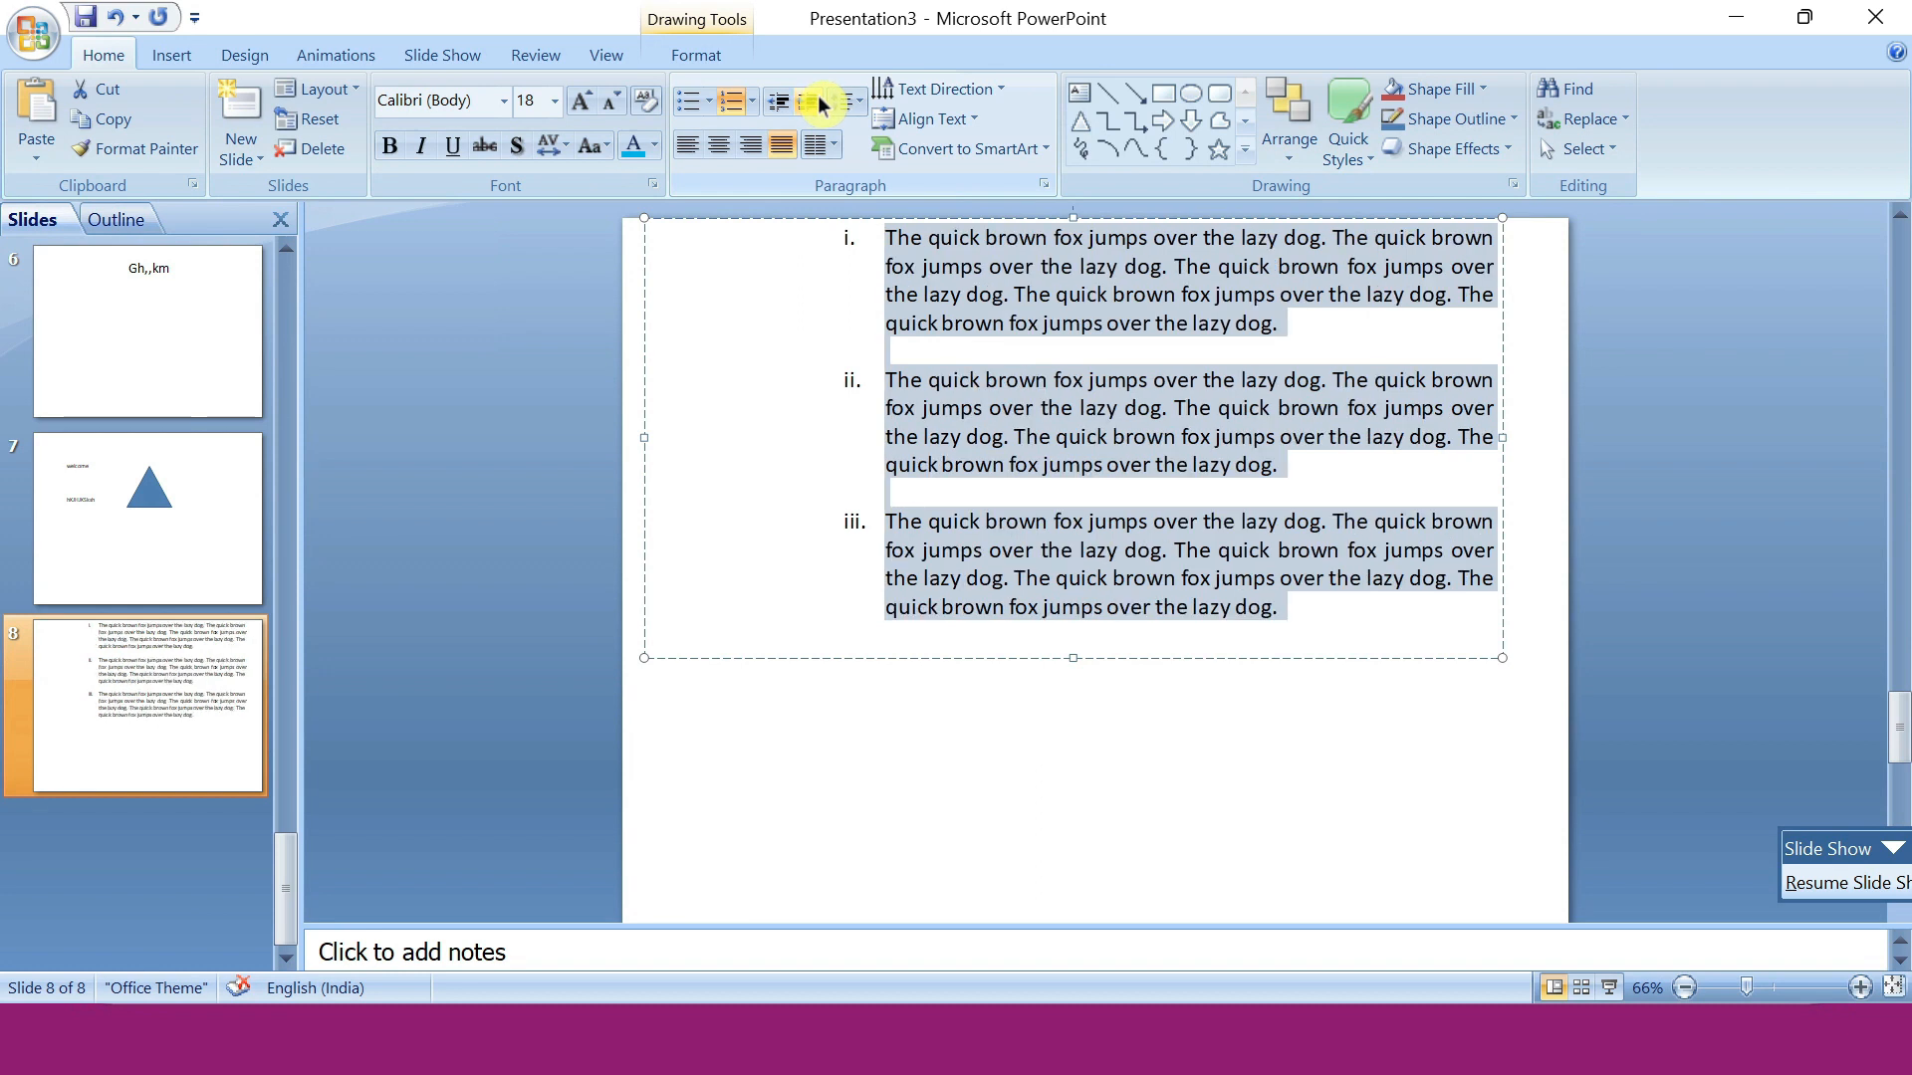
pyautogui.click(817, 102)
pyautogui.click(816, 103)
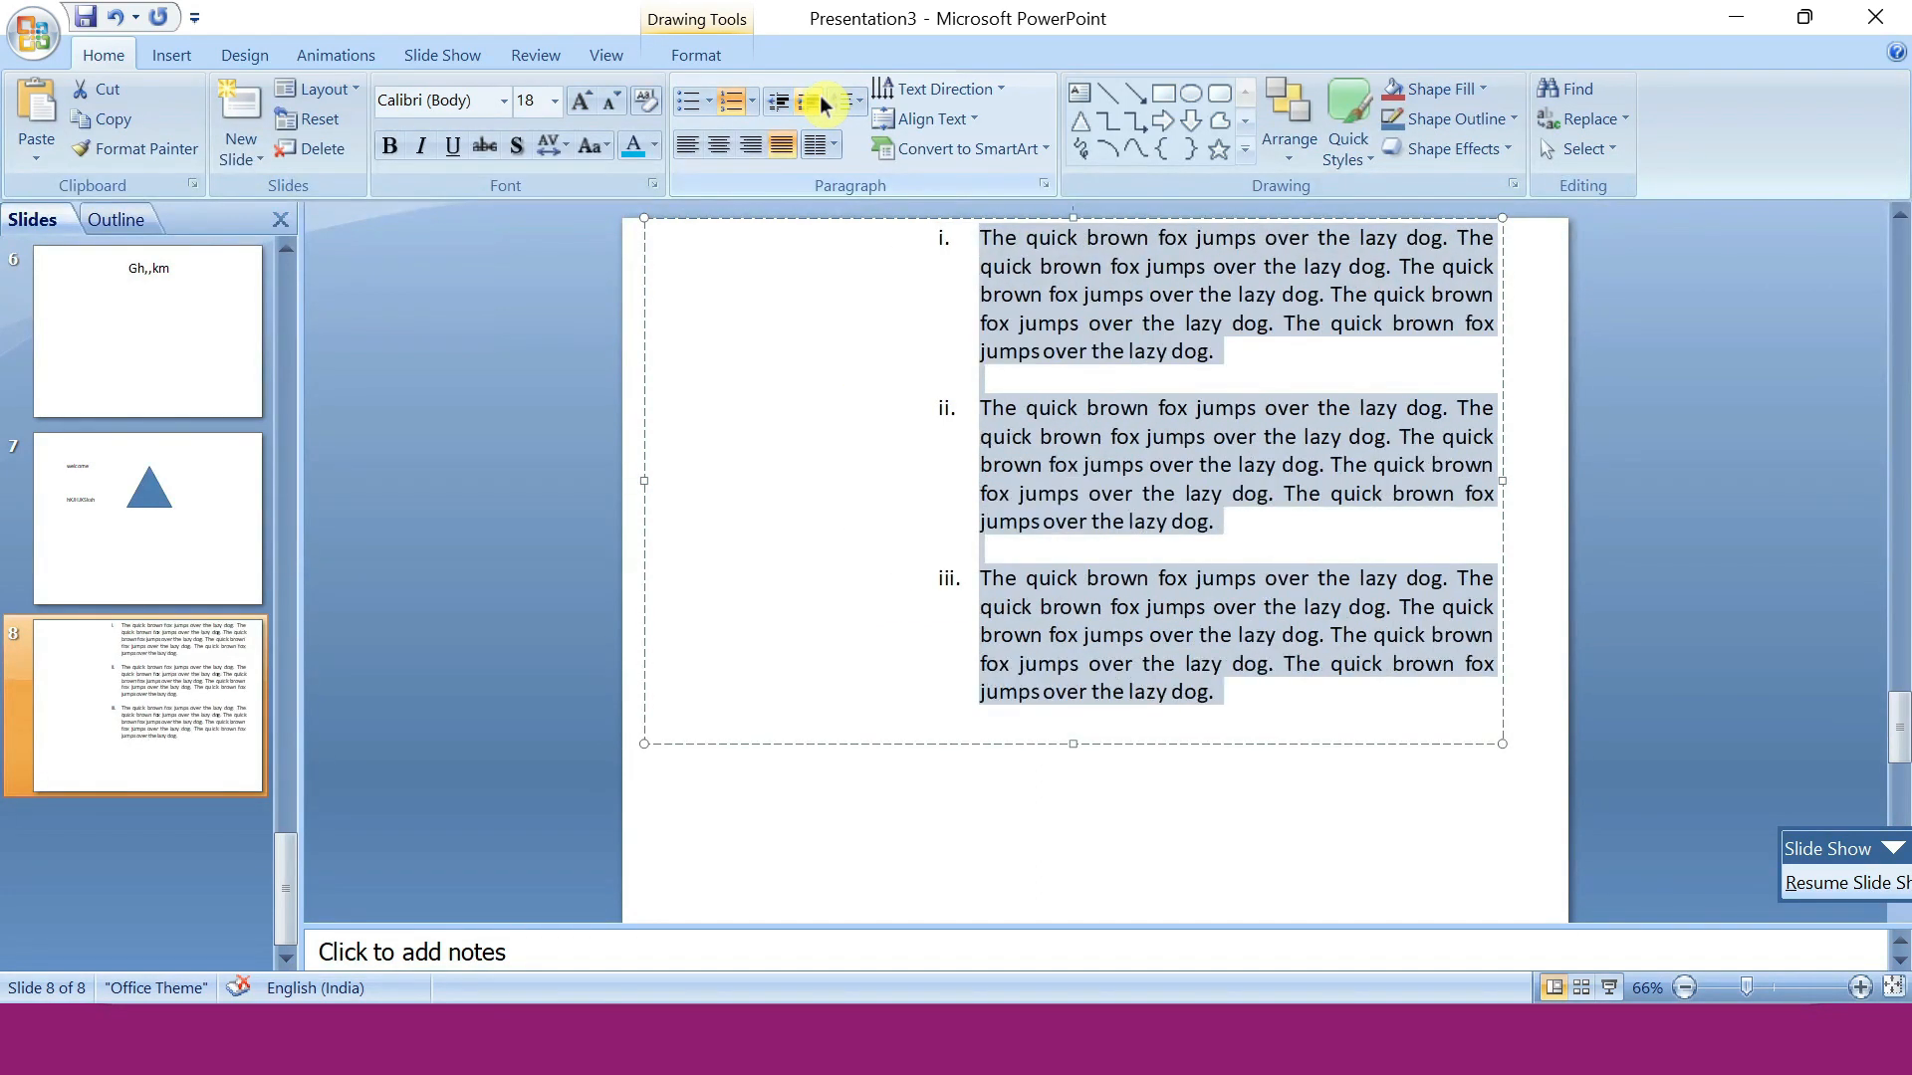
pyautogui.click(816, 103)
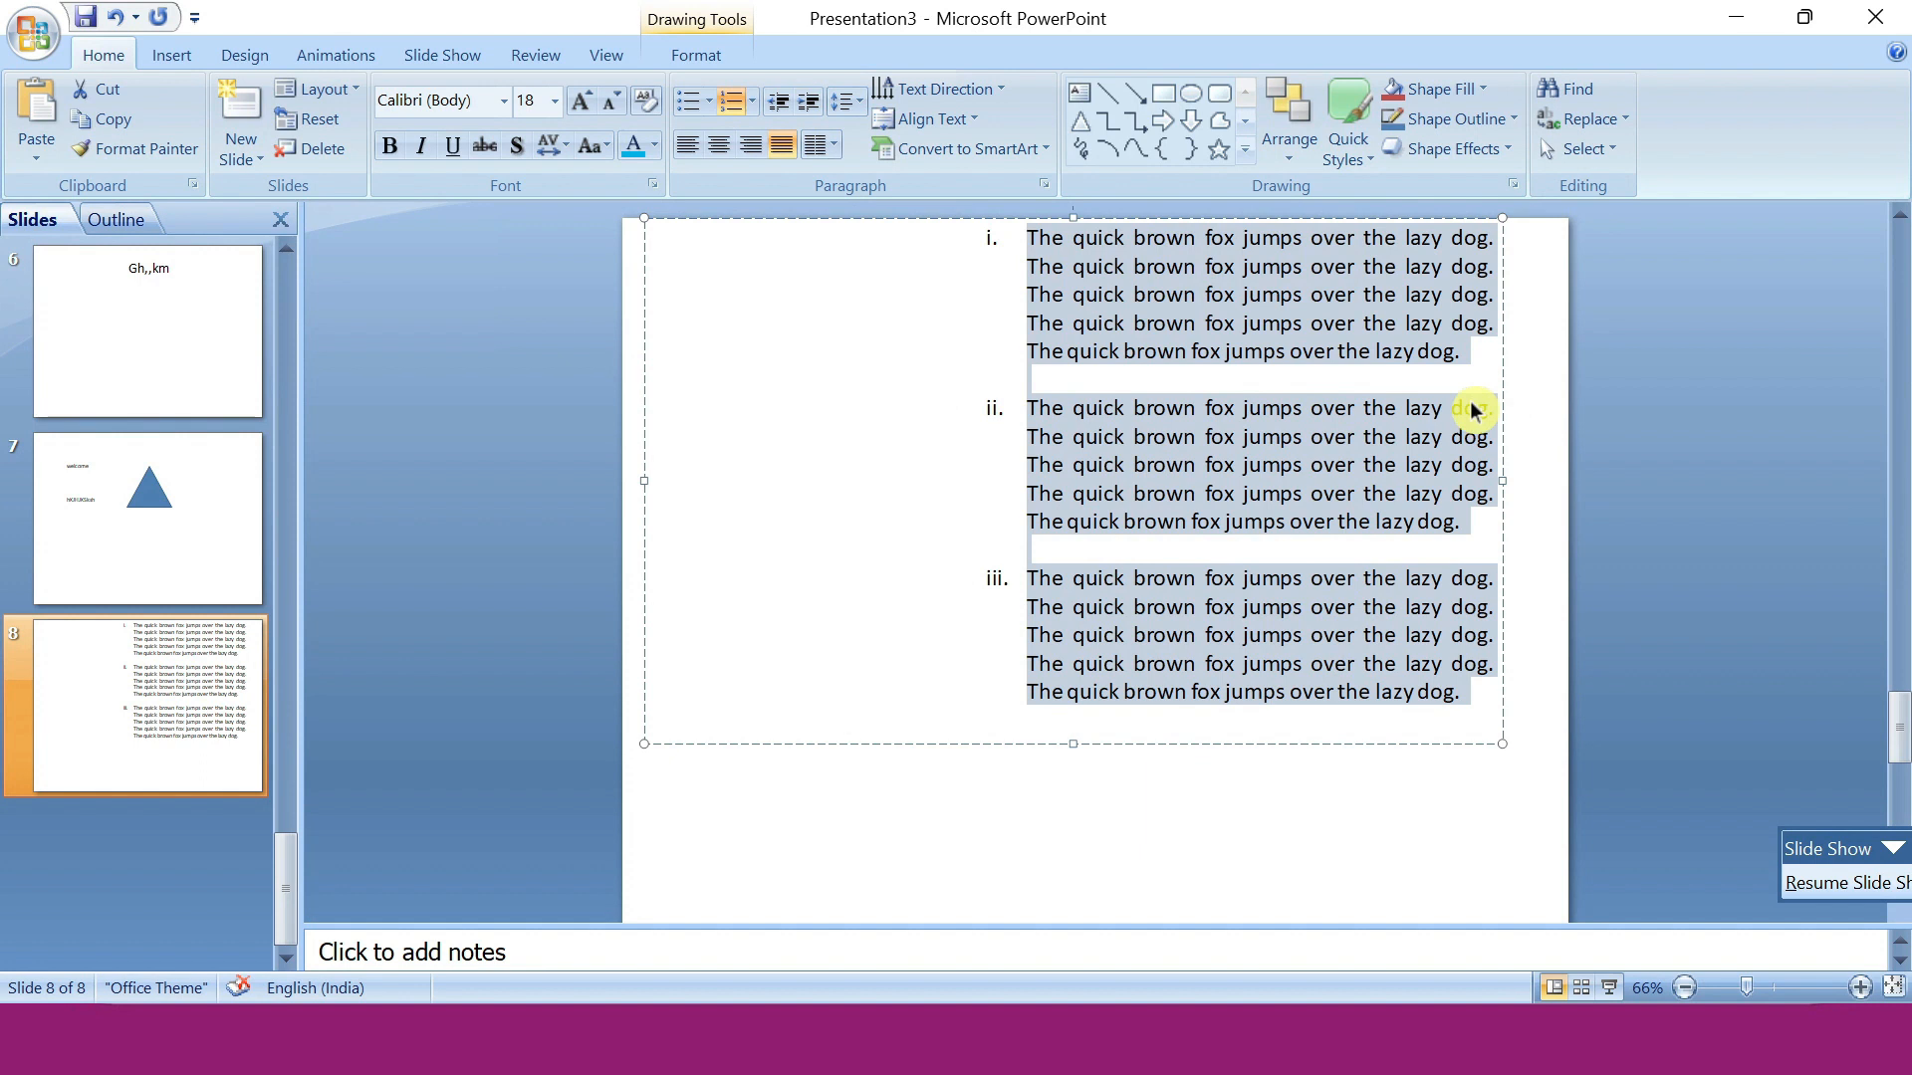
# Decrease the indent of the three numbered paragraphs by seven levels, back to the text box's left edge.
pyautogui.click(780, 101)
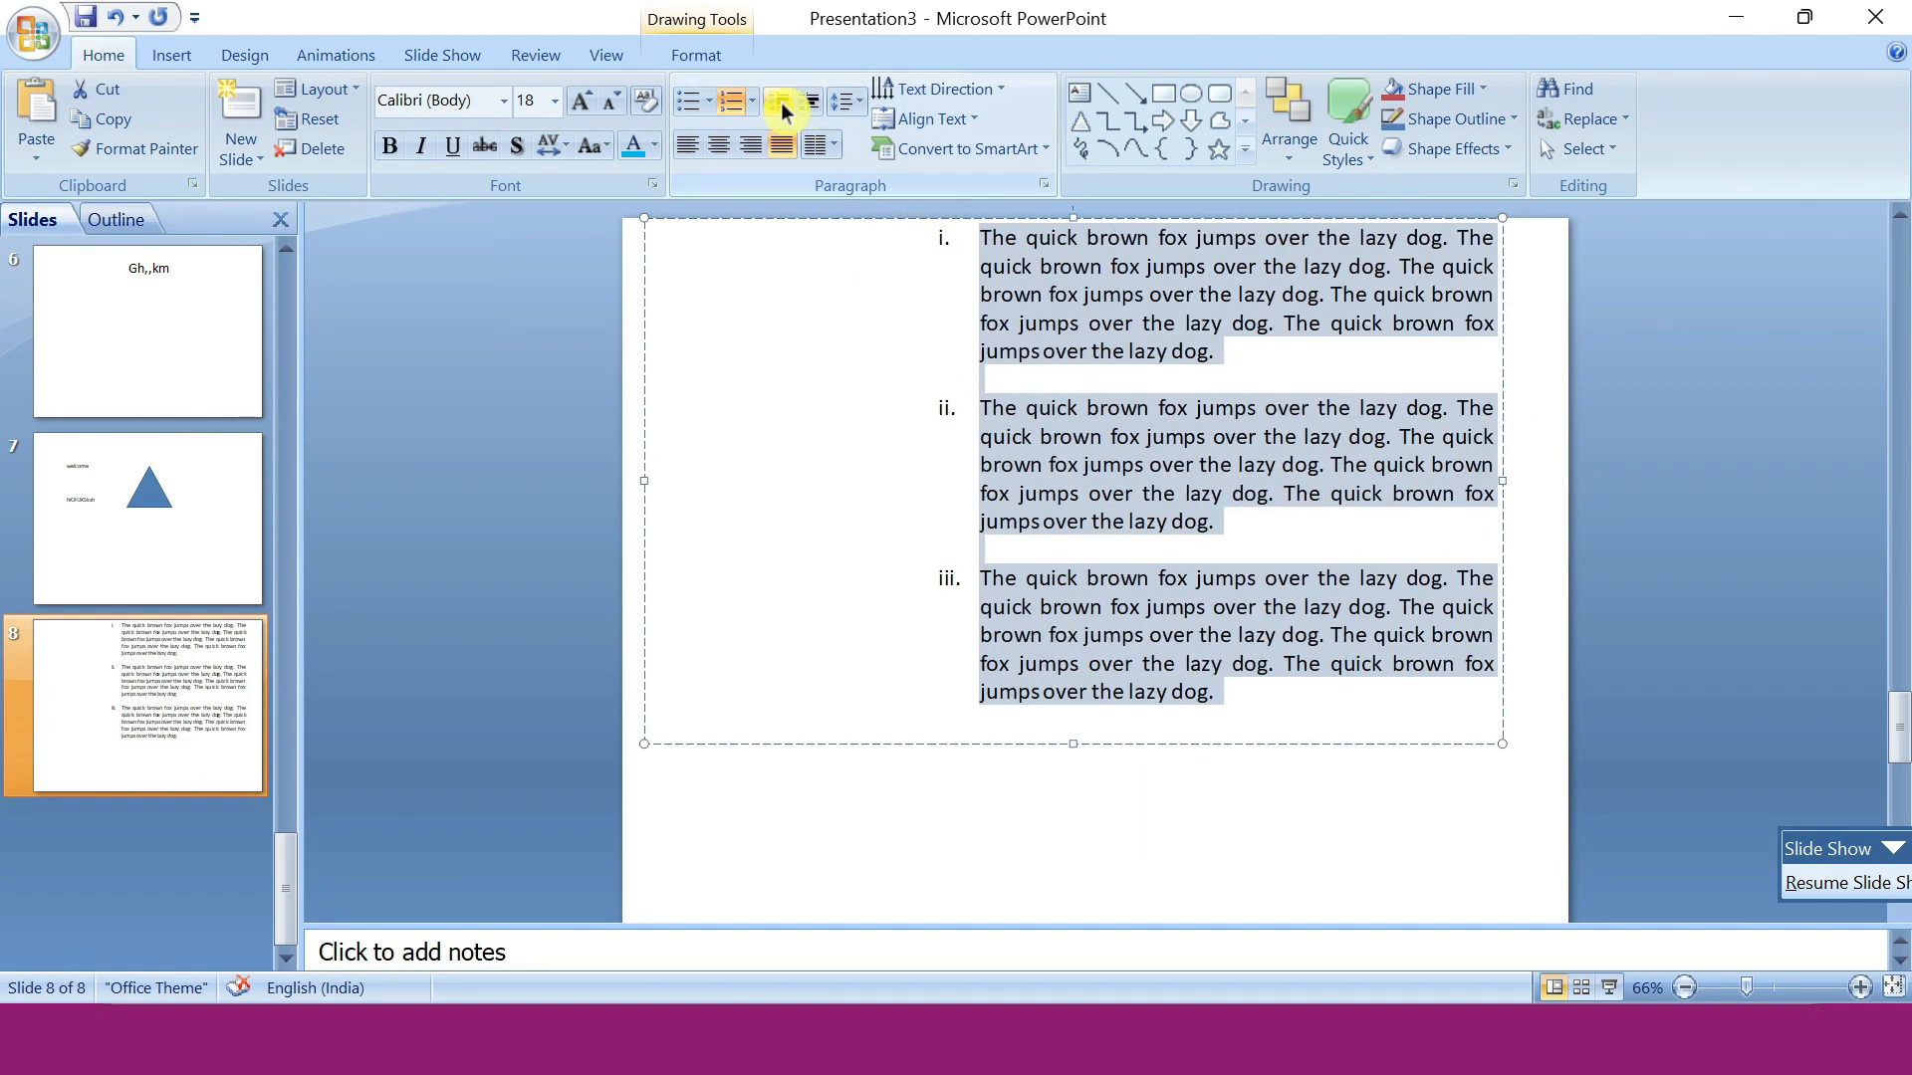
pyautogui.click(781, 101)
pyautogui.click(781, 102)
pyautogui.click(780, 102)
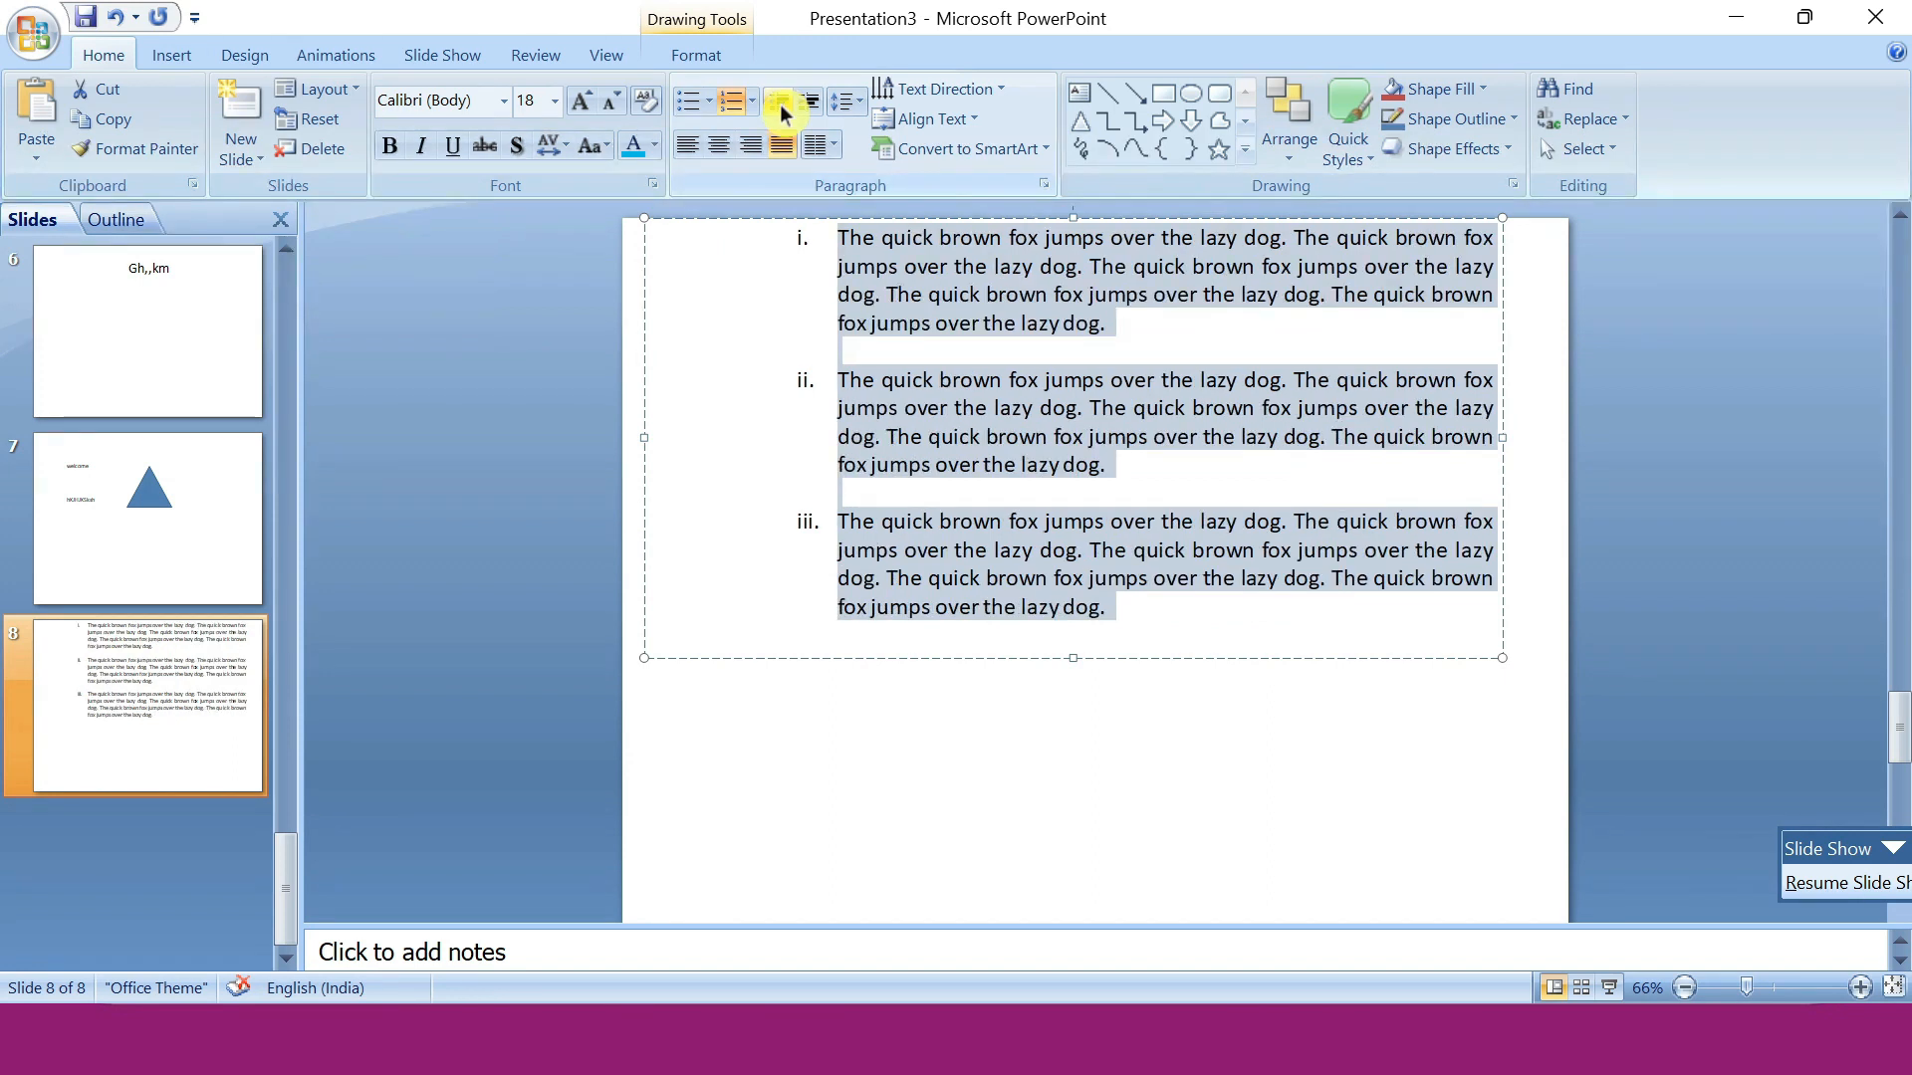
pyautogui.click(780, 103)
pyautogui.click(781, 103)
pyautogui.click(780, 106)
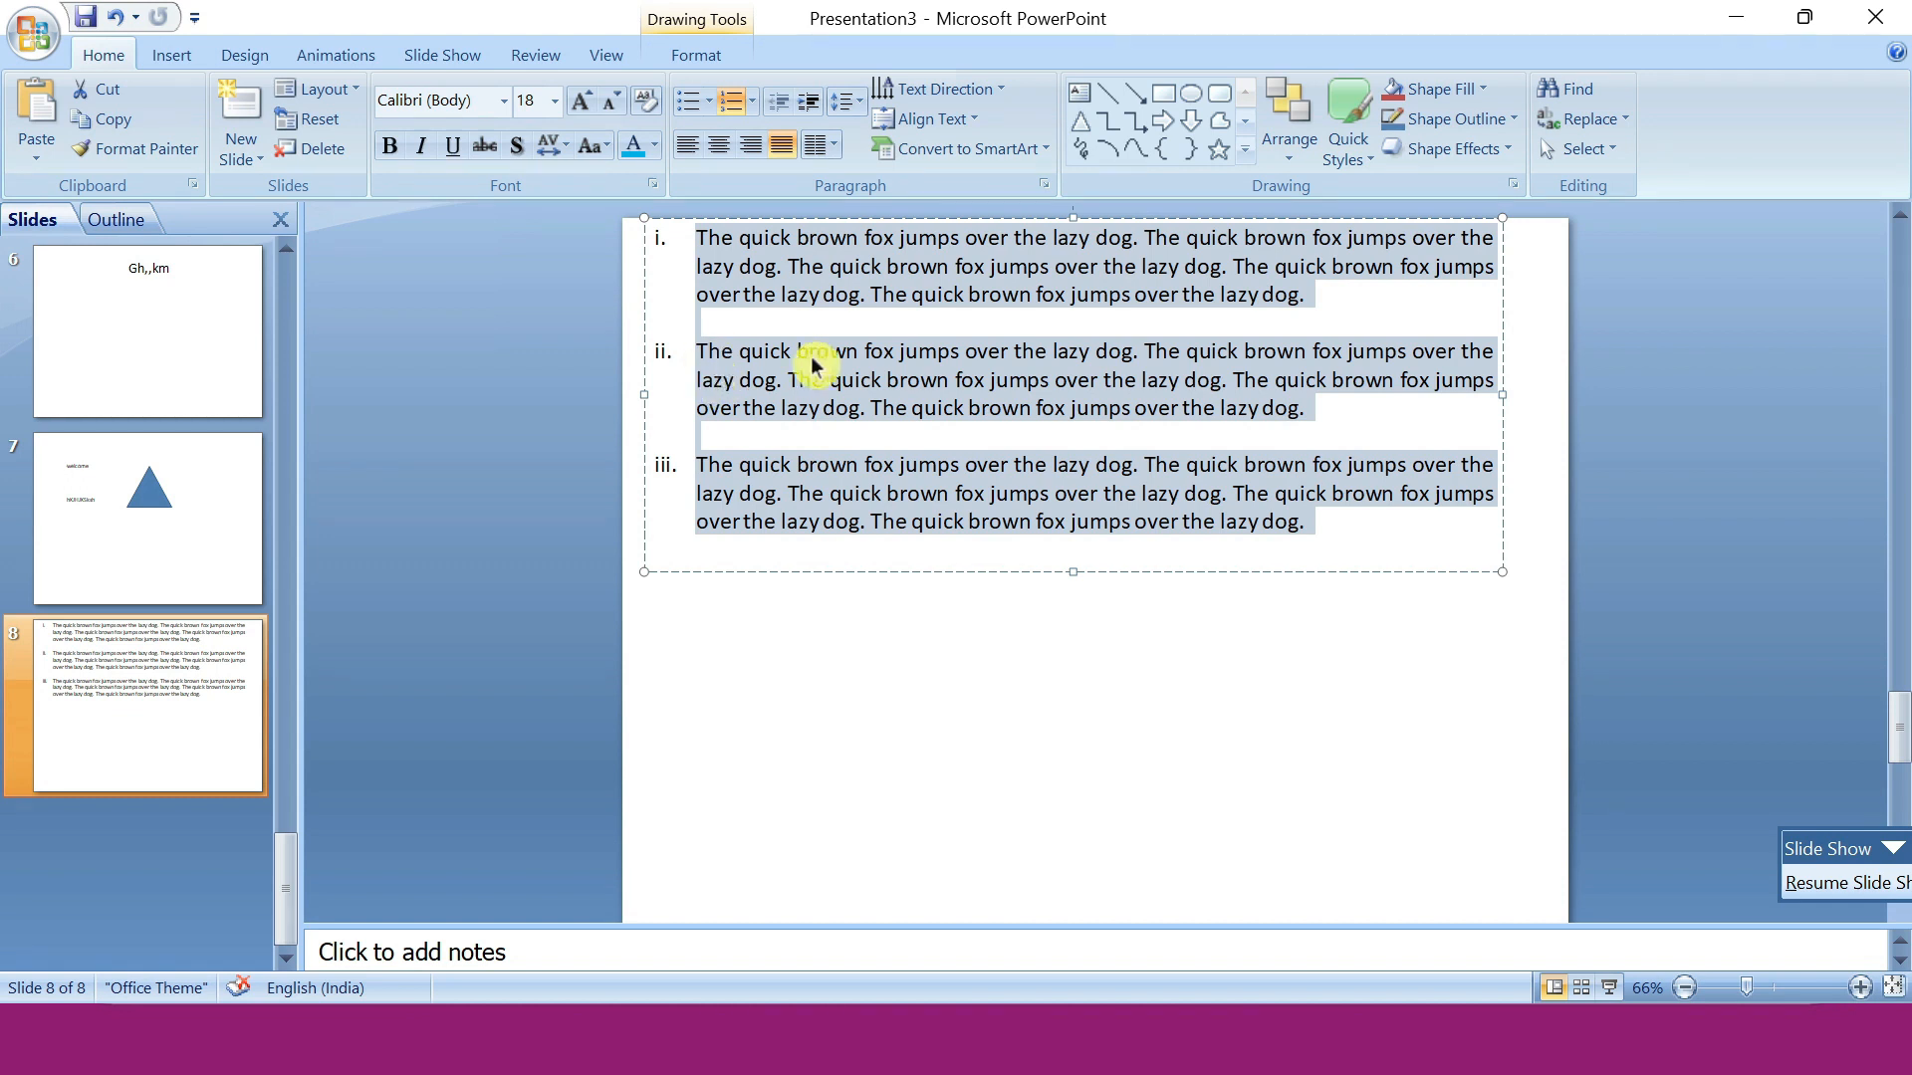
# Insert three tabs before "lazy dog" at the start of the first numbered paragraph's second line.
pyautogui.click(697, 267)
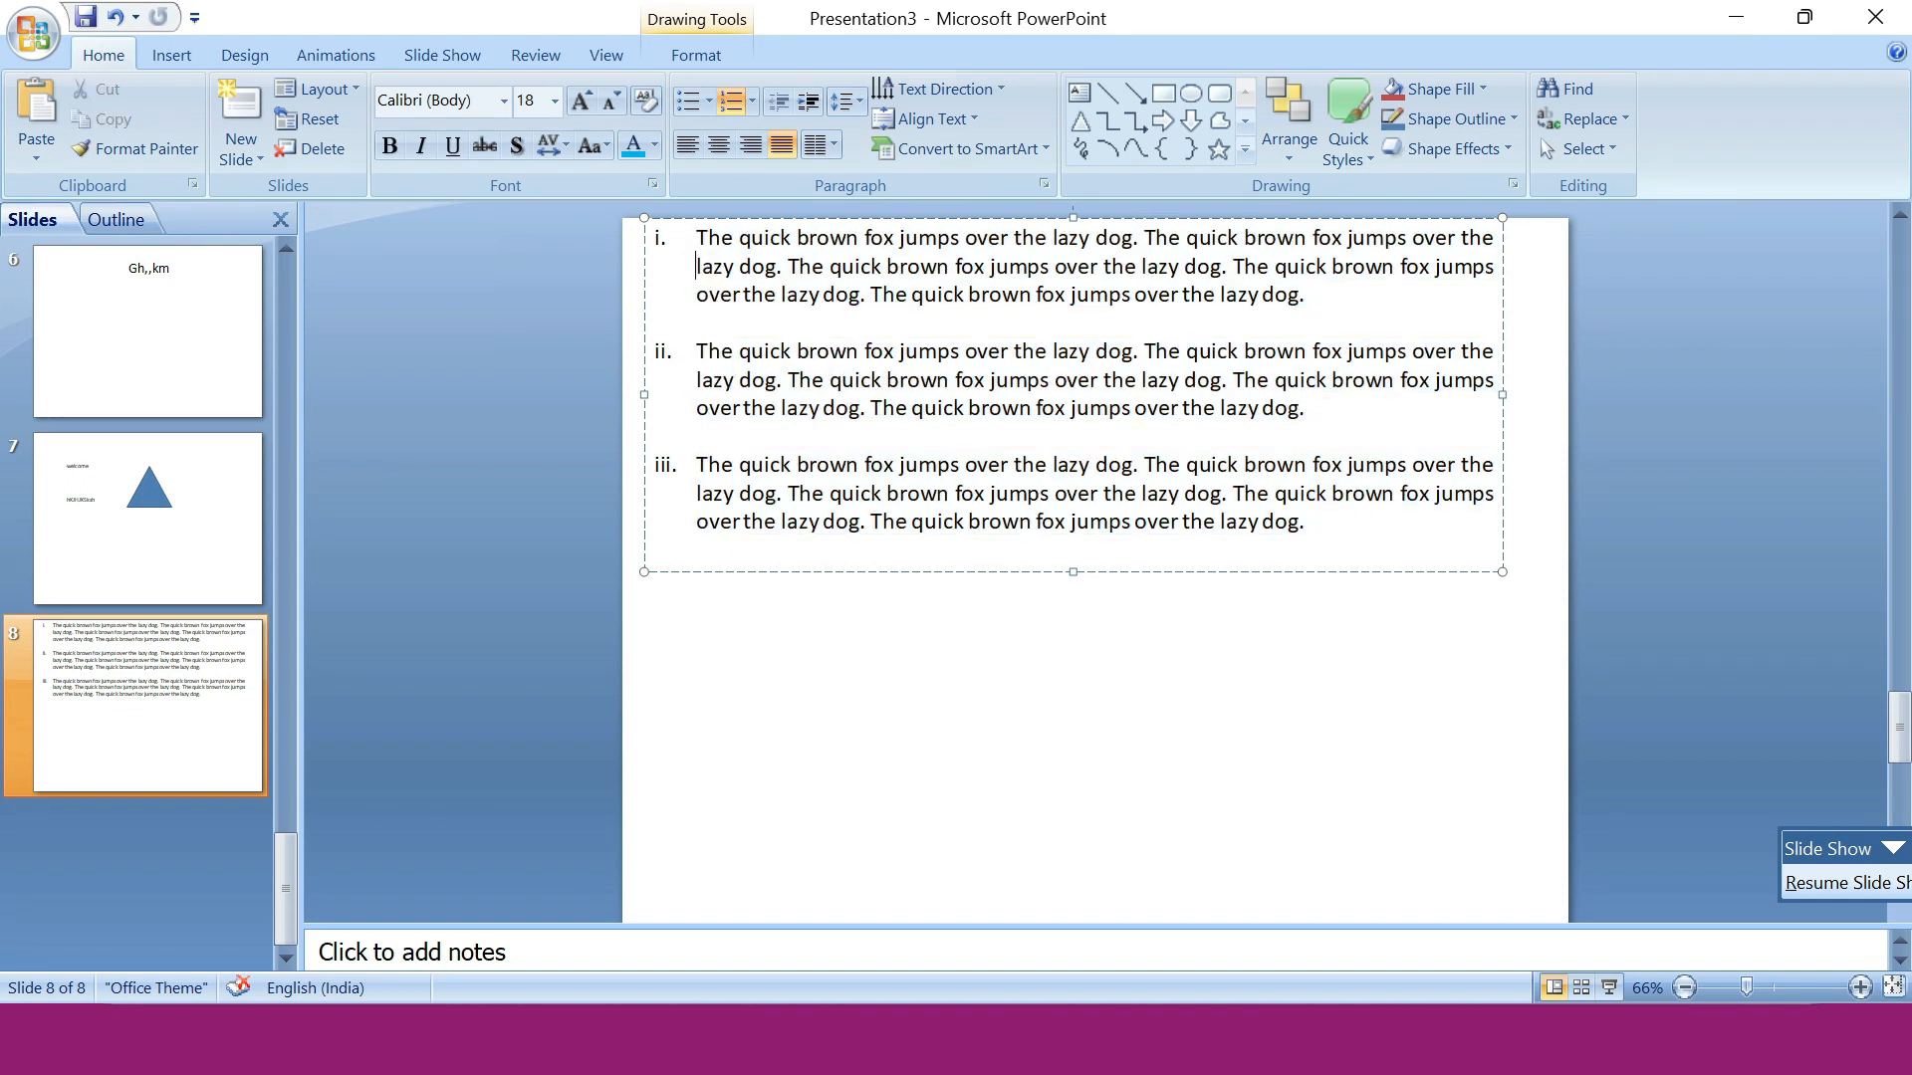
pyautogui.press('Tab')
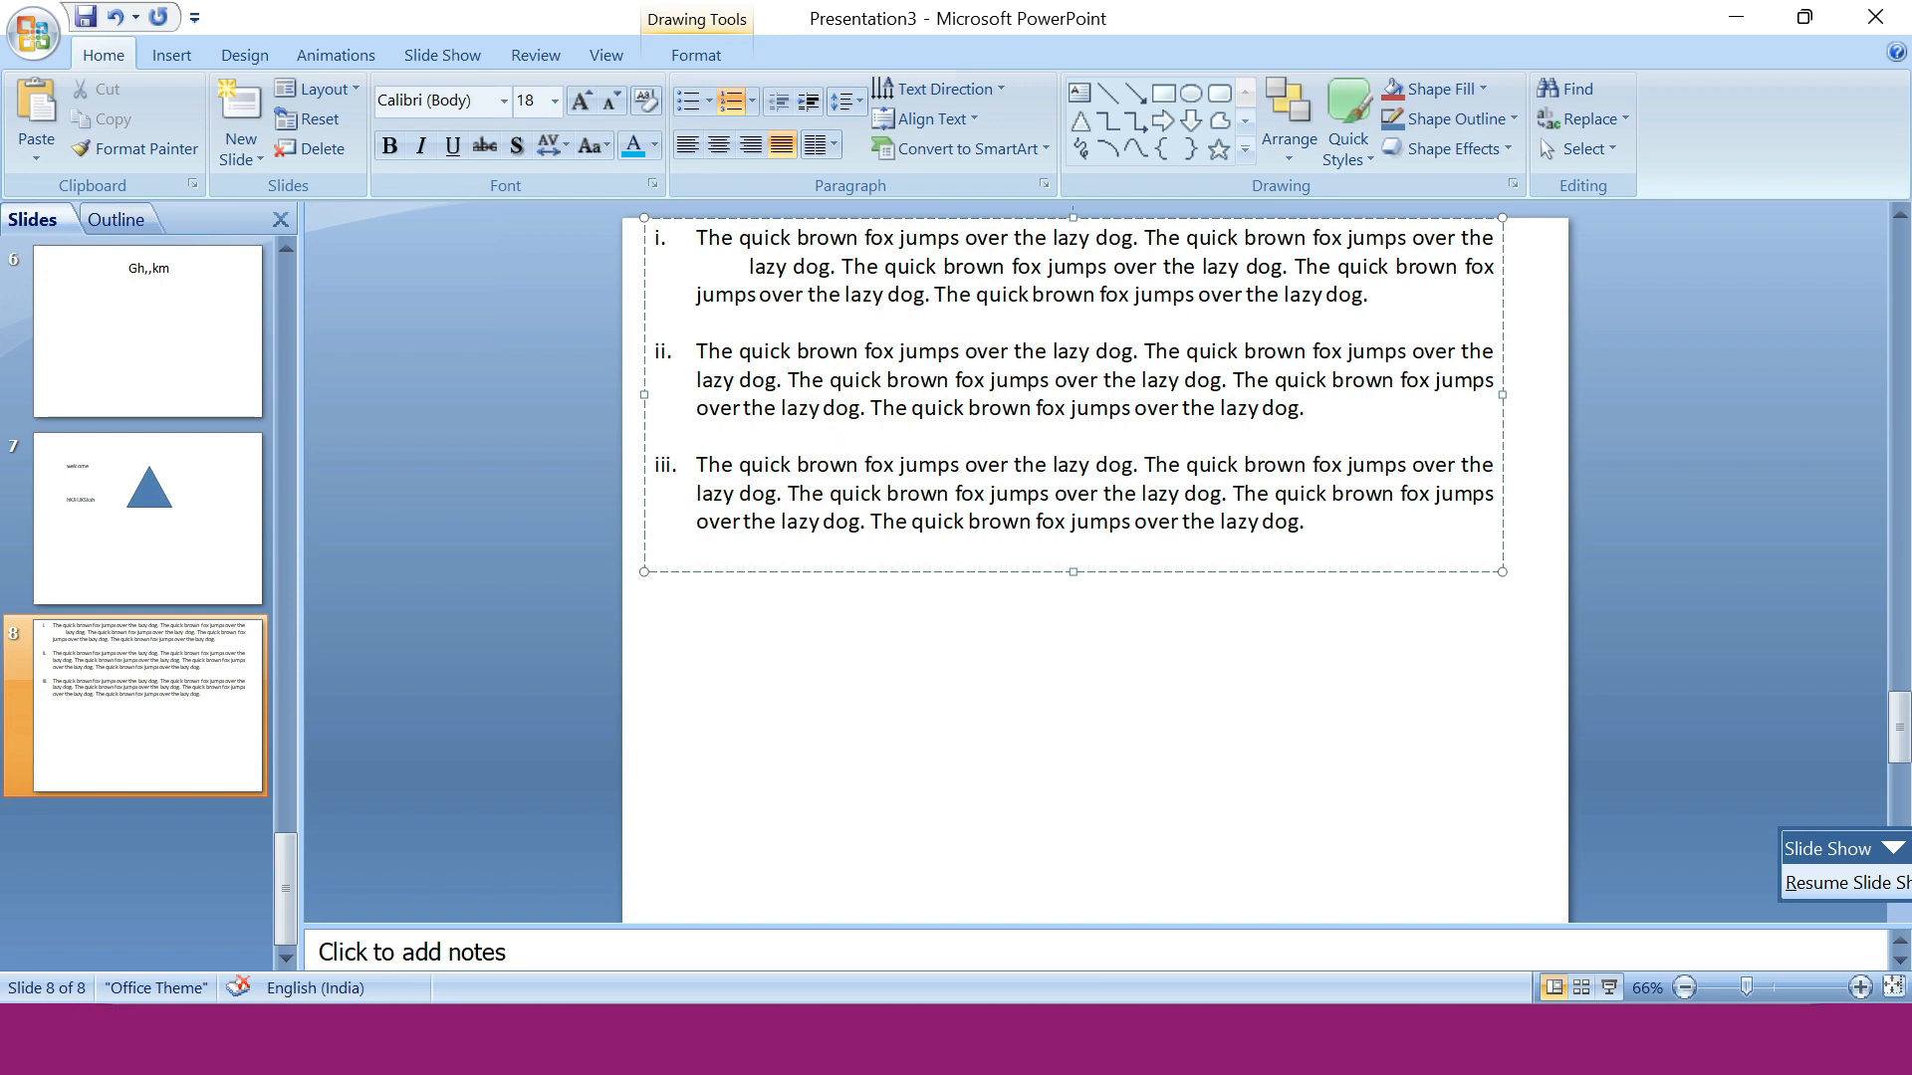
pyautogui.press('Tab')
pyautogui.press('Tab')
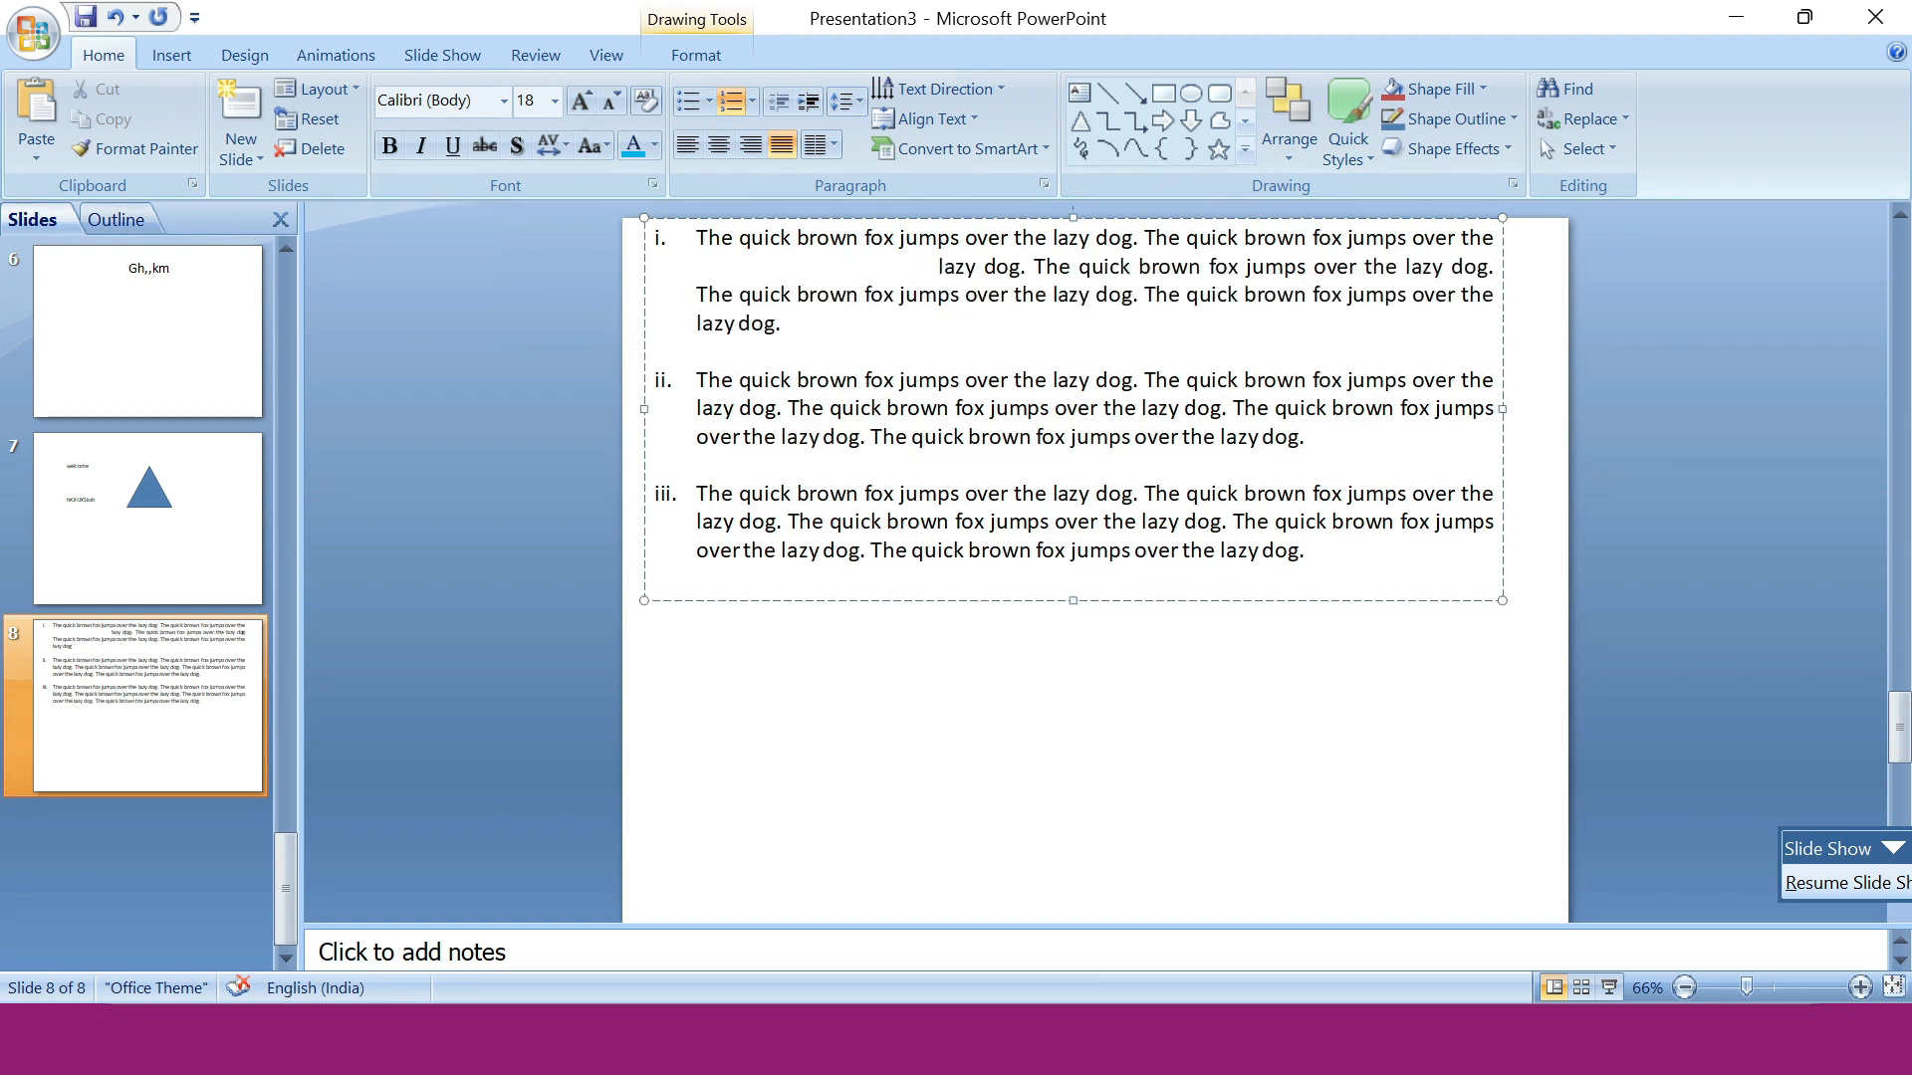
# Left-align the first numbered paragraph, try right alignment on it, and return it to left alignment.
pyautogui.moveTo(697, 239); pyautogui.dragTo(788, 323)
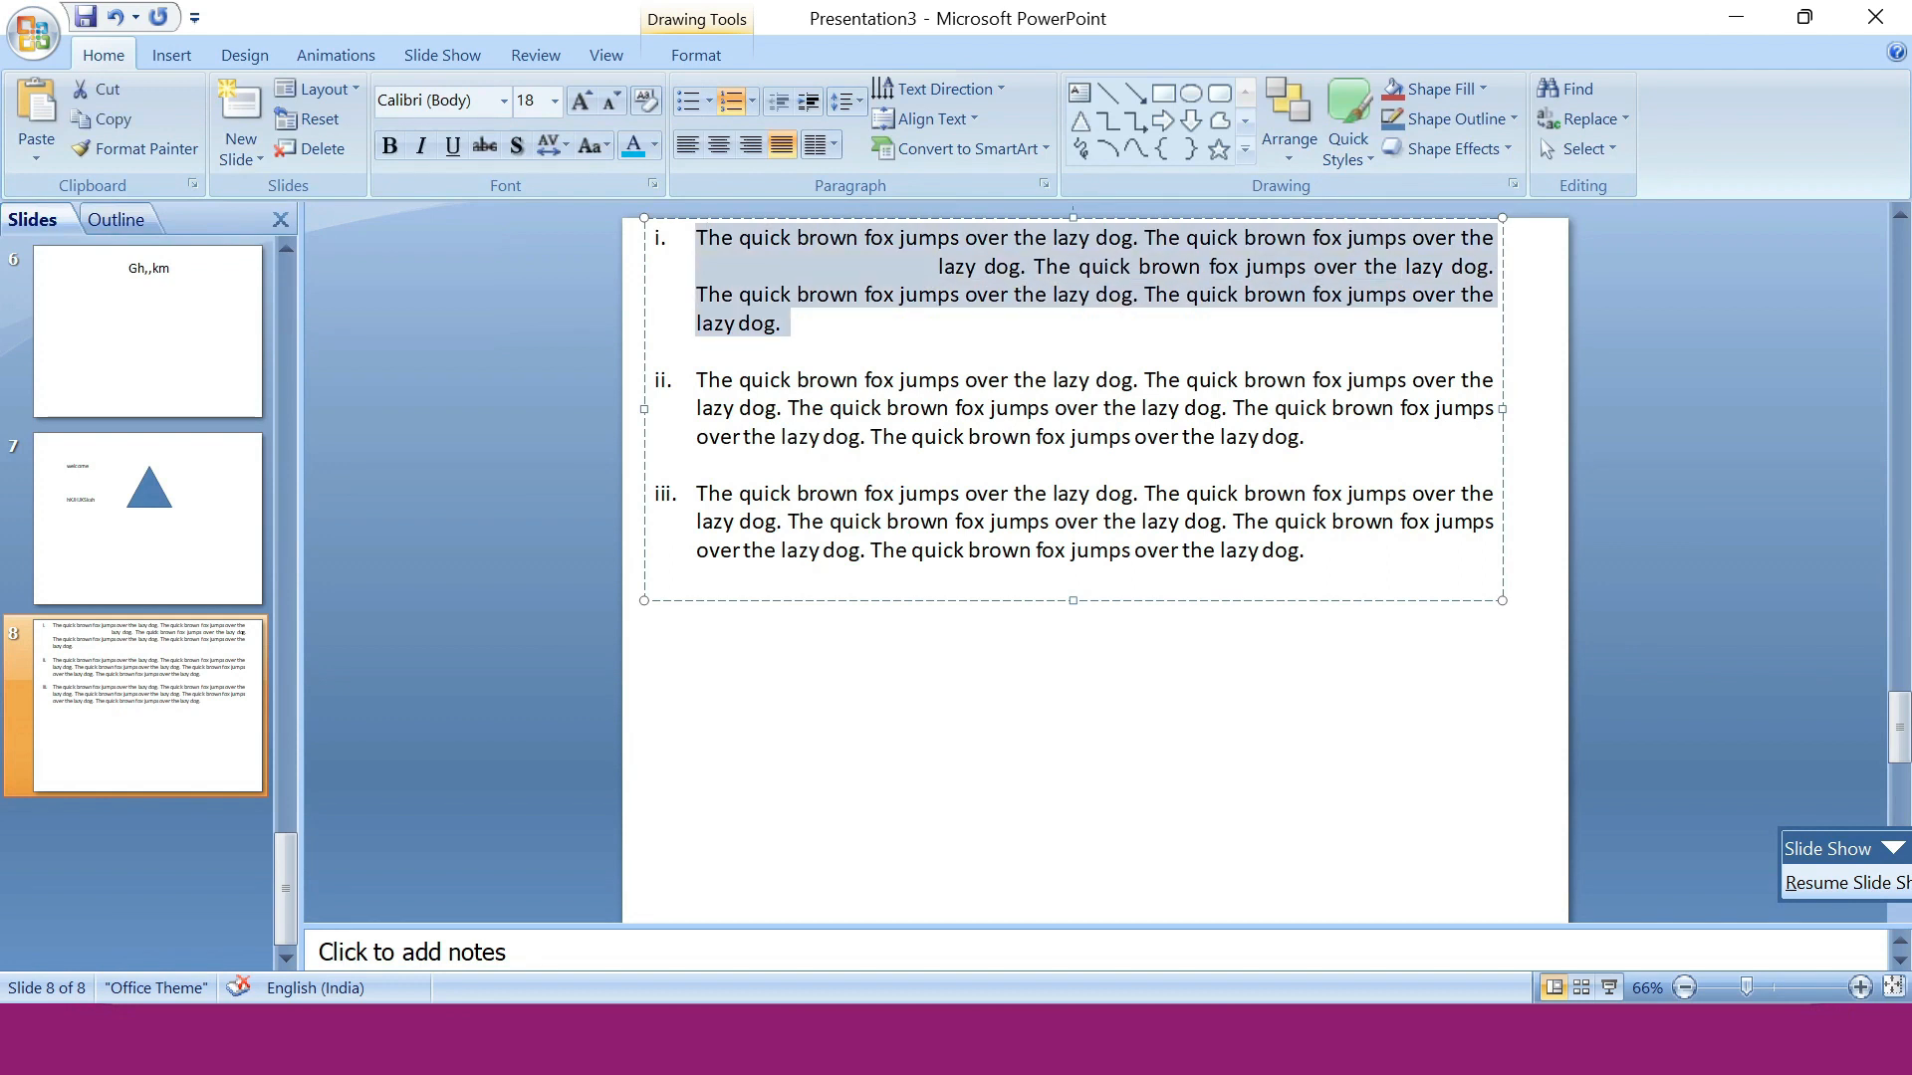
pyautogui.click(698, 150)
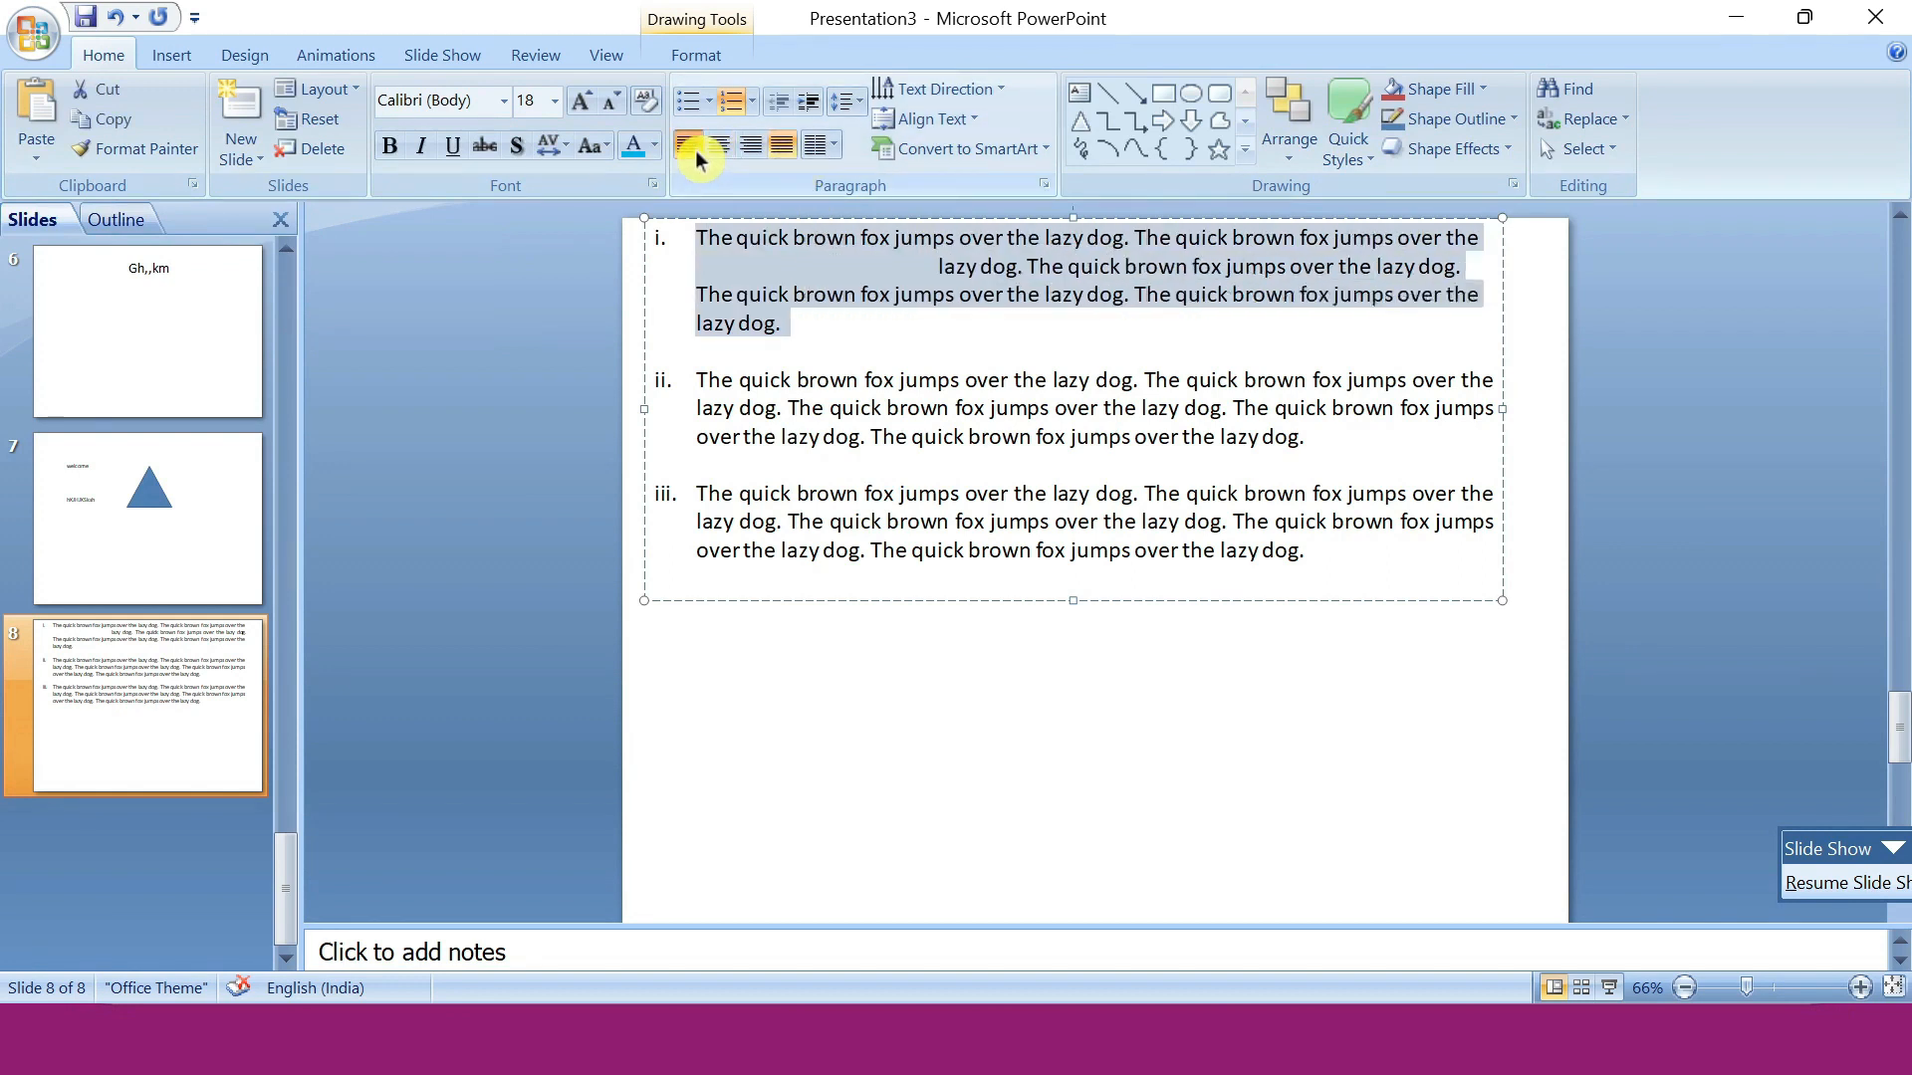
pyautogui.click(750, 151)
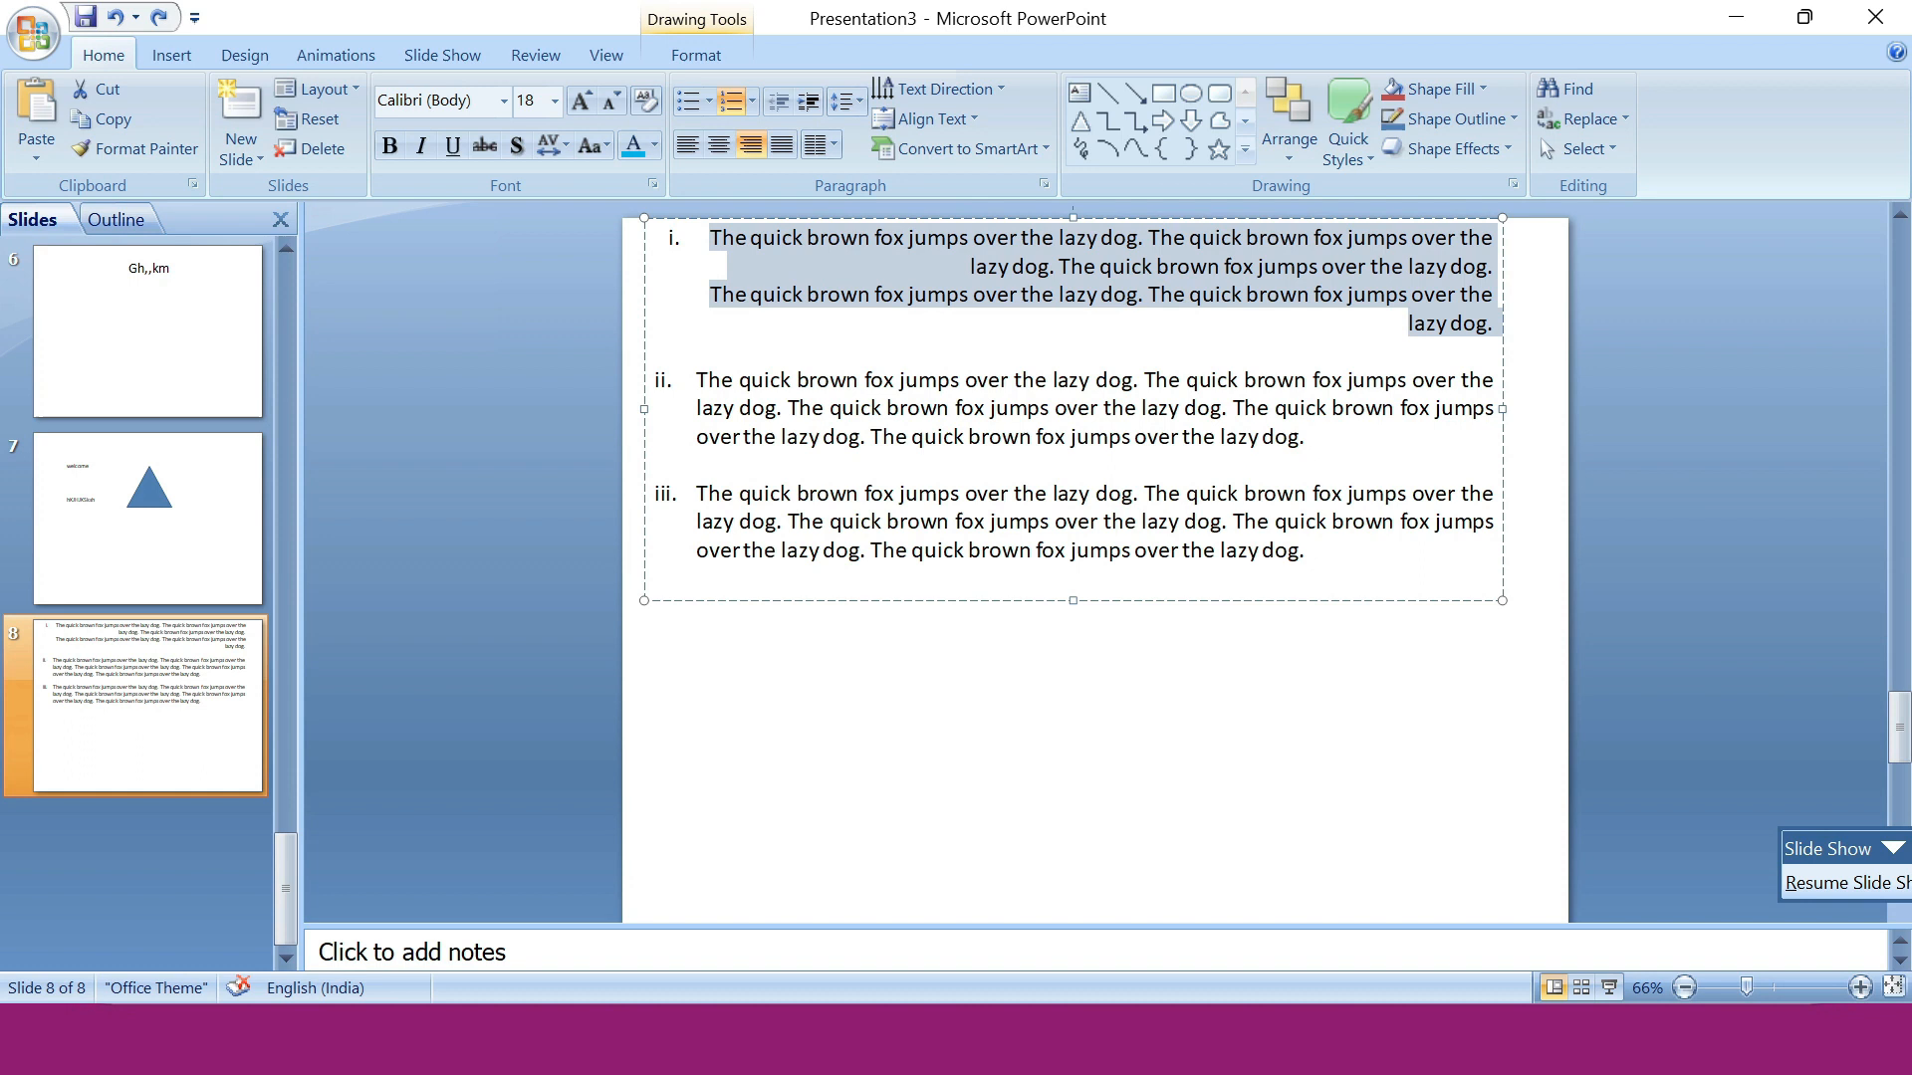
pyautogui.hotkey('ctrl', 'l')
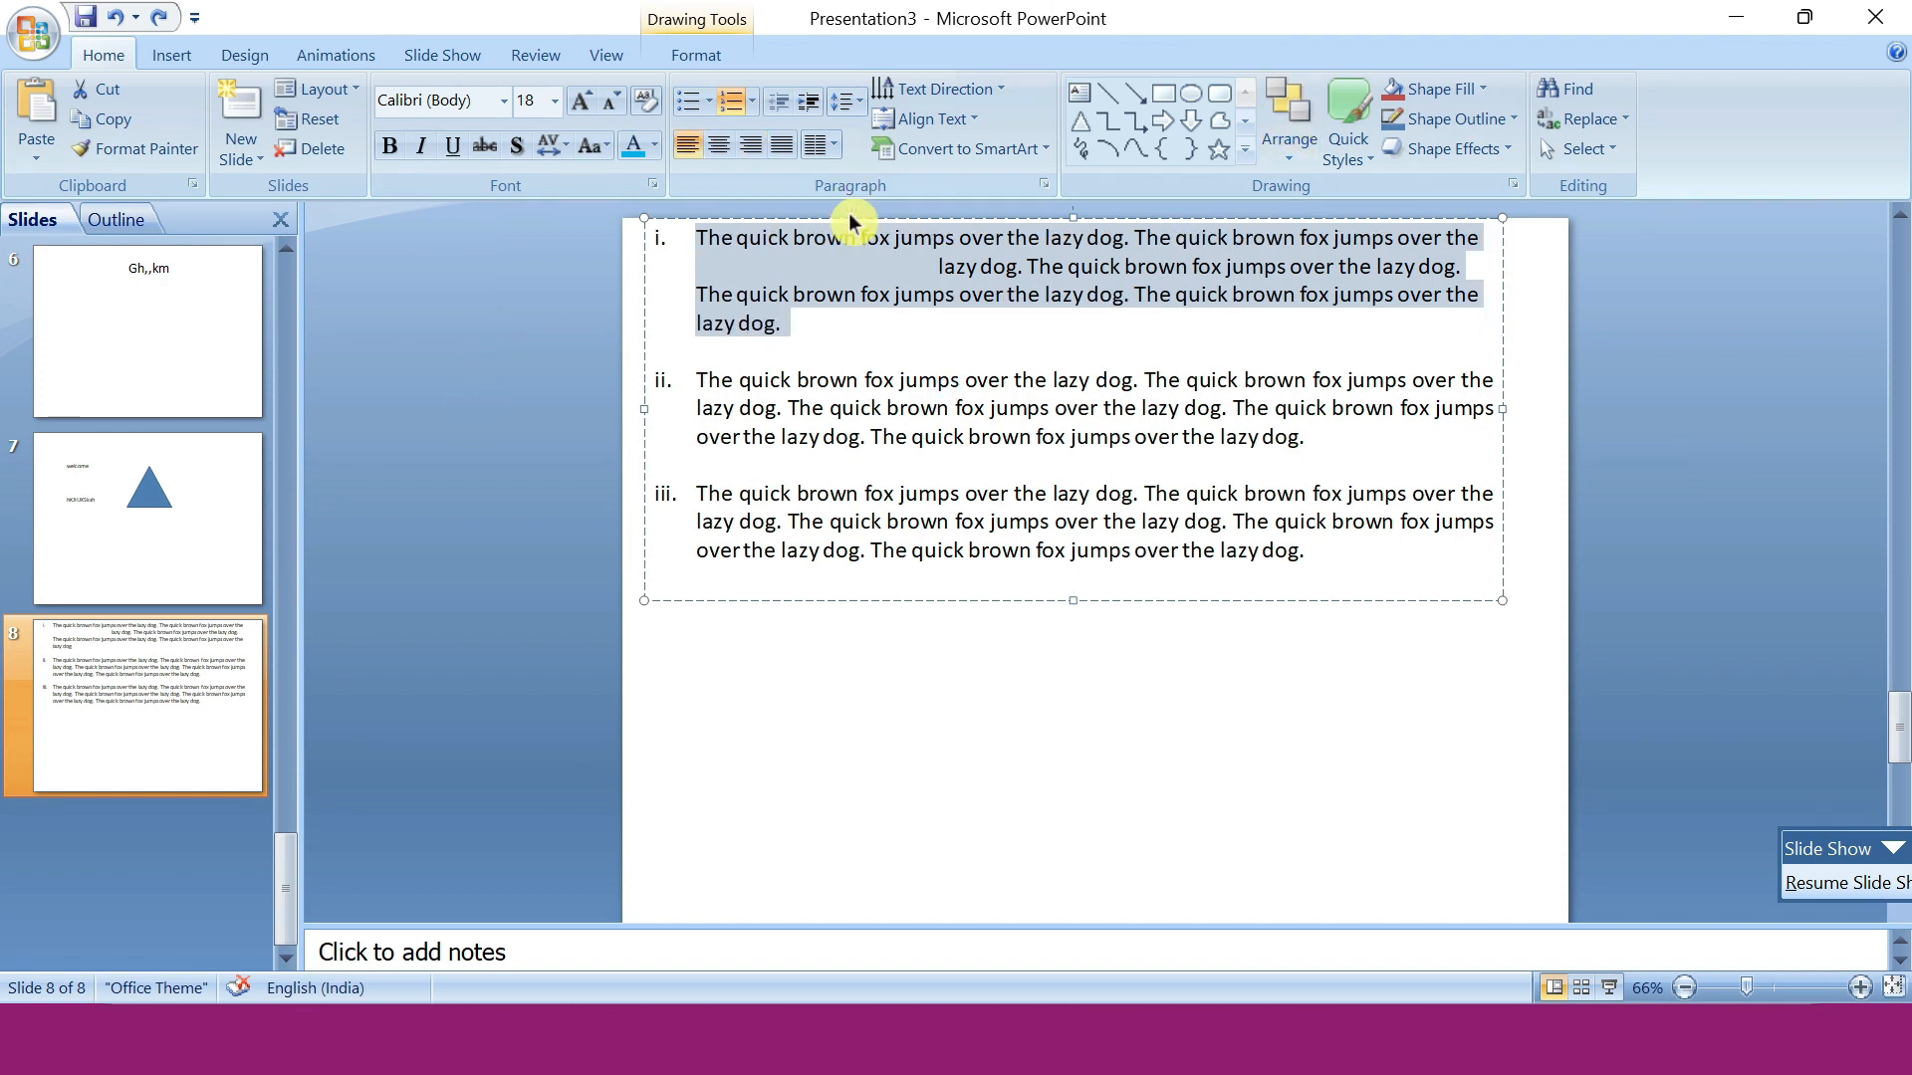
# Remove the extra tab spacing before "lazy dog" at the start of the first numbered paragraph's second line.
pyautogui.click(695, 464)
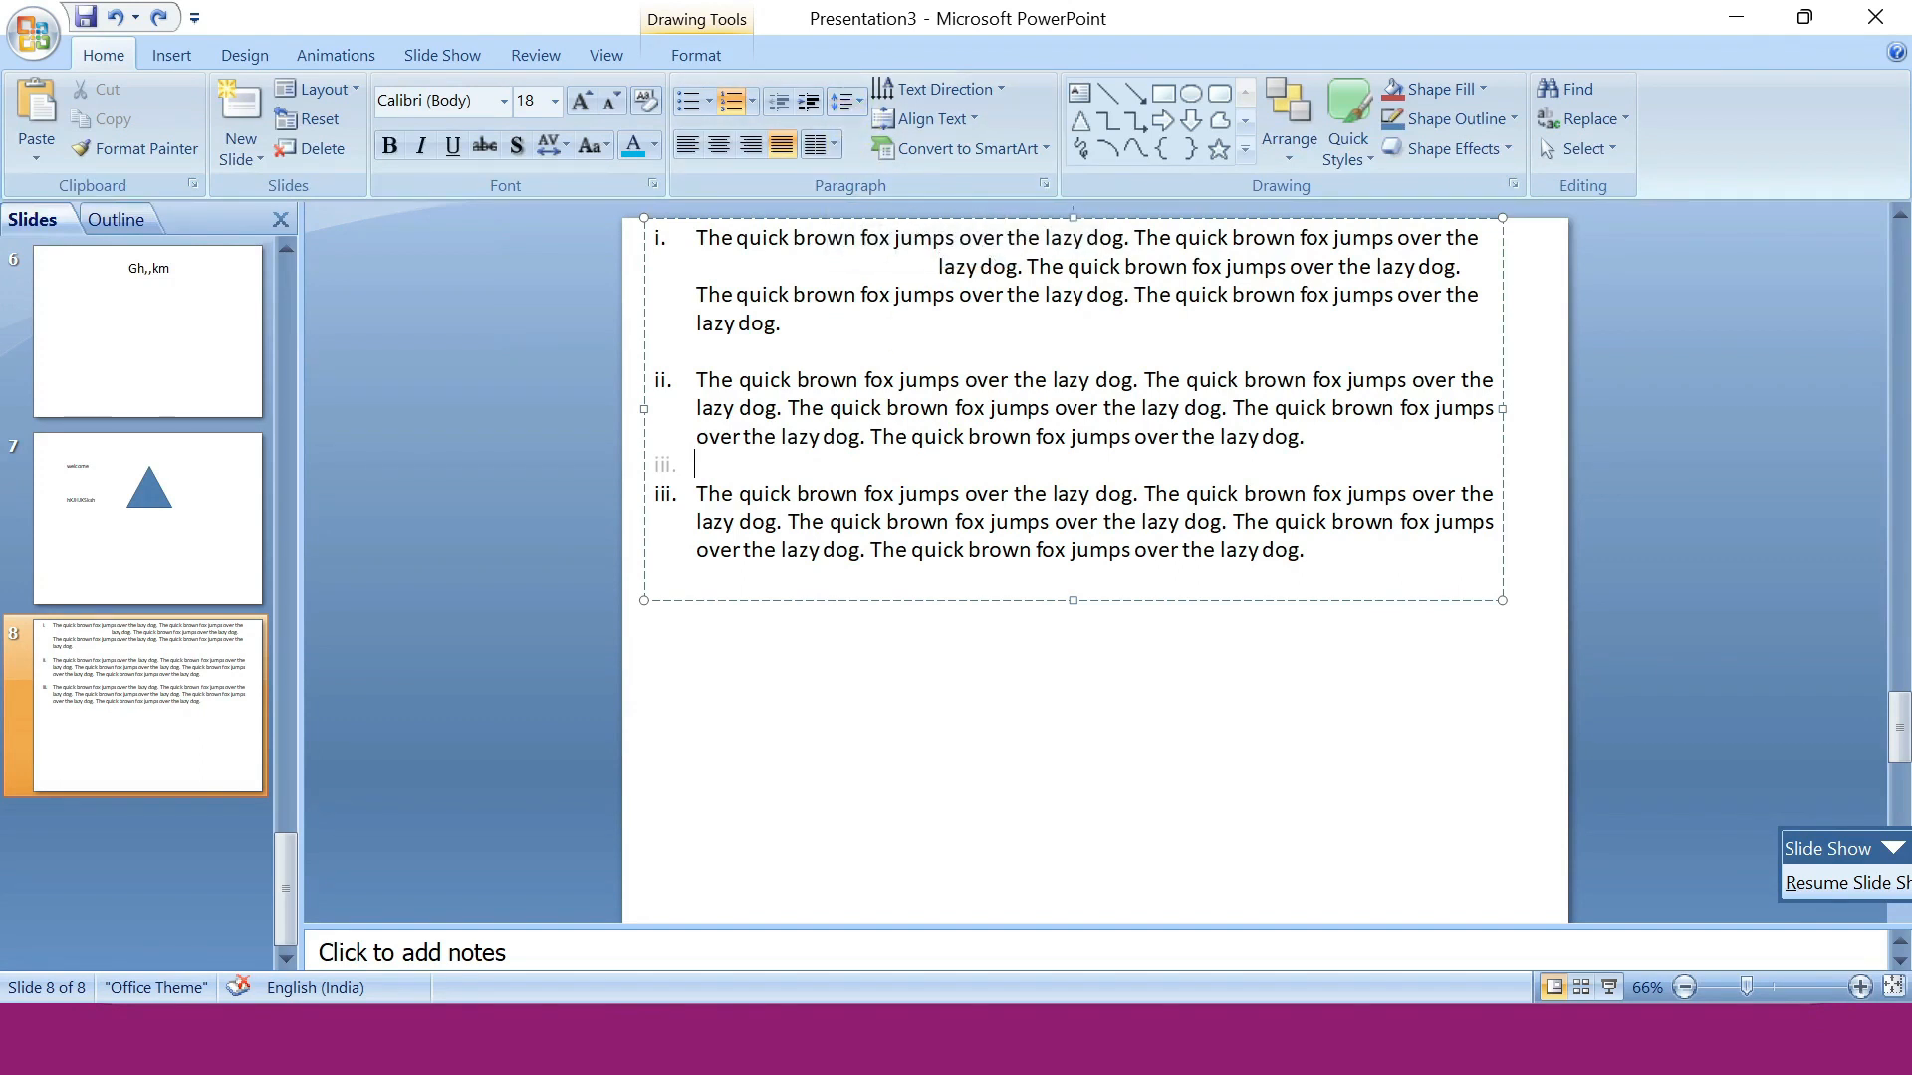
pyautogui.click(940, 266)
pyautogui.press('BackSpace')
pyautogui.press('BackSpace')
pyautogui.press('BackSpace')
pyautogui.press('BackSpace')
pyautogui.press('BackSpace')
pyautogui.press('BackSpace')
pyautogui.press('BackSpace')
pyautogui.press('BackSpace')
pyautogui.press('BackSpace')
pyautogui.press('BackSpace')
pyautogui.press('BackSpace')
pyautogui.press('BackSpace')
pyautogui.press('BackSpace')
pyautogui.press('BackSpace')
pyautogui.press('BackSpace')
pyautogui.press('BackSpace')
pyautogui.press('BackSpace')
pyautogui.press('BackSpace')
pyautogui.press('BackSpace')
pyautogui.press('BackSpace')
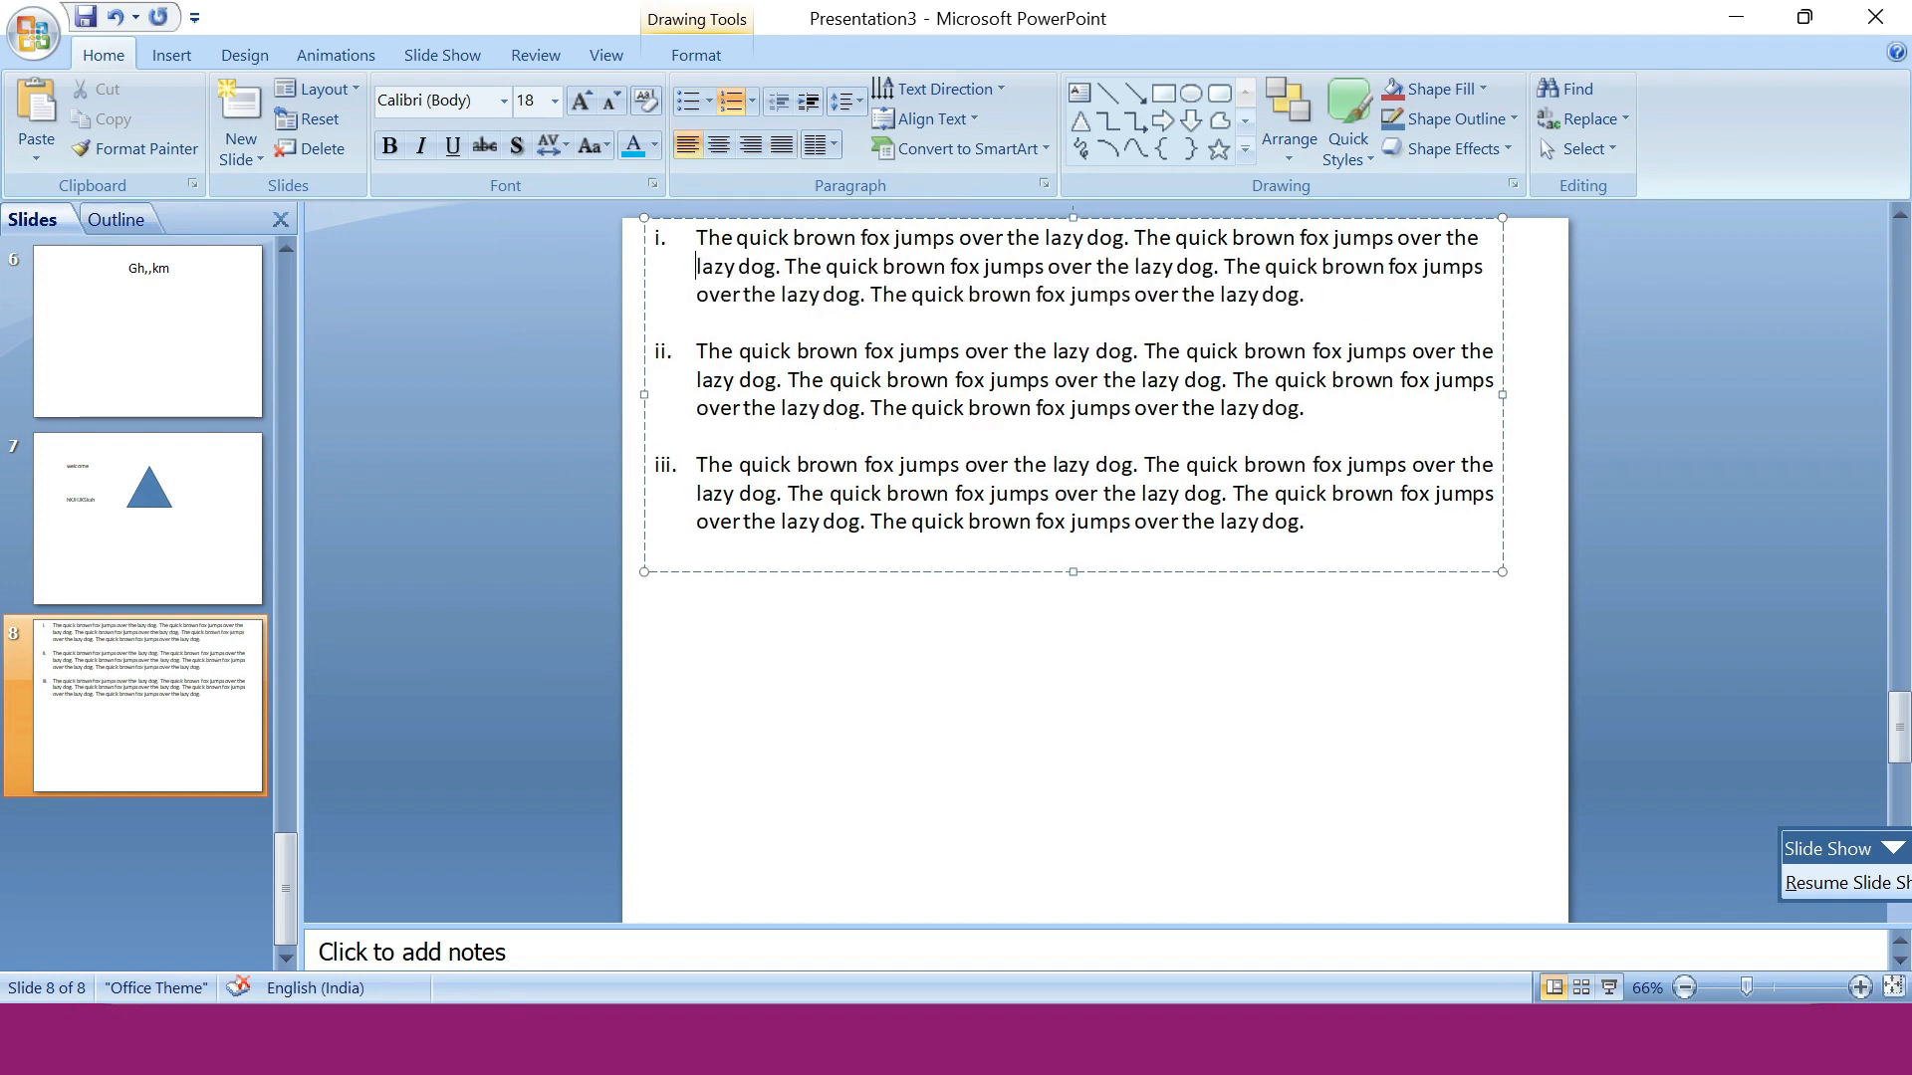
# Try line spacings of 1.5, 2.0, 2.5 and 3.0 on the first numbered paragraph.
pyautogui.moveTo(696, 239); pyautogui.dragTo(1419, 299)
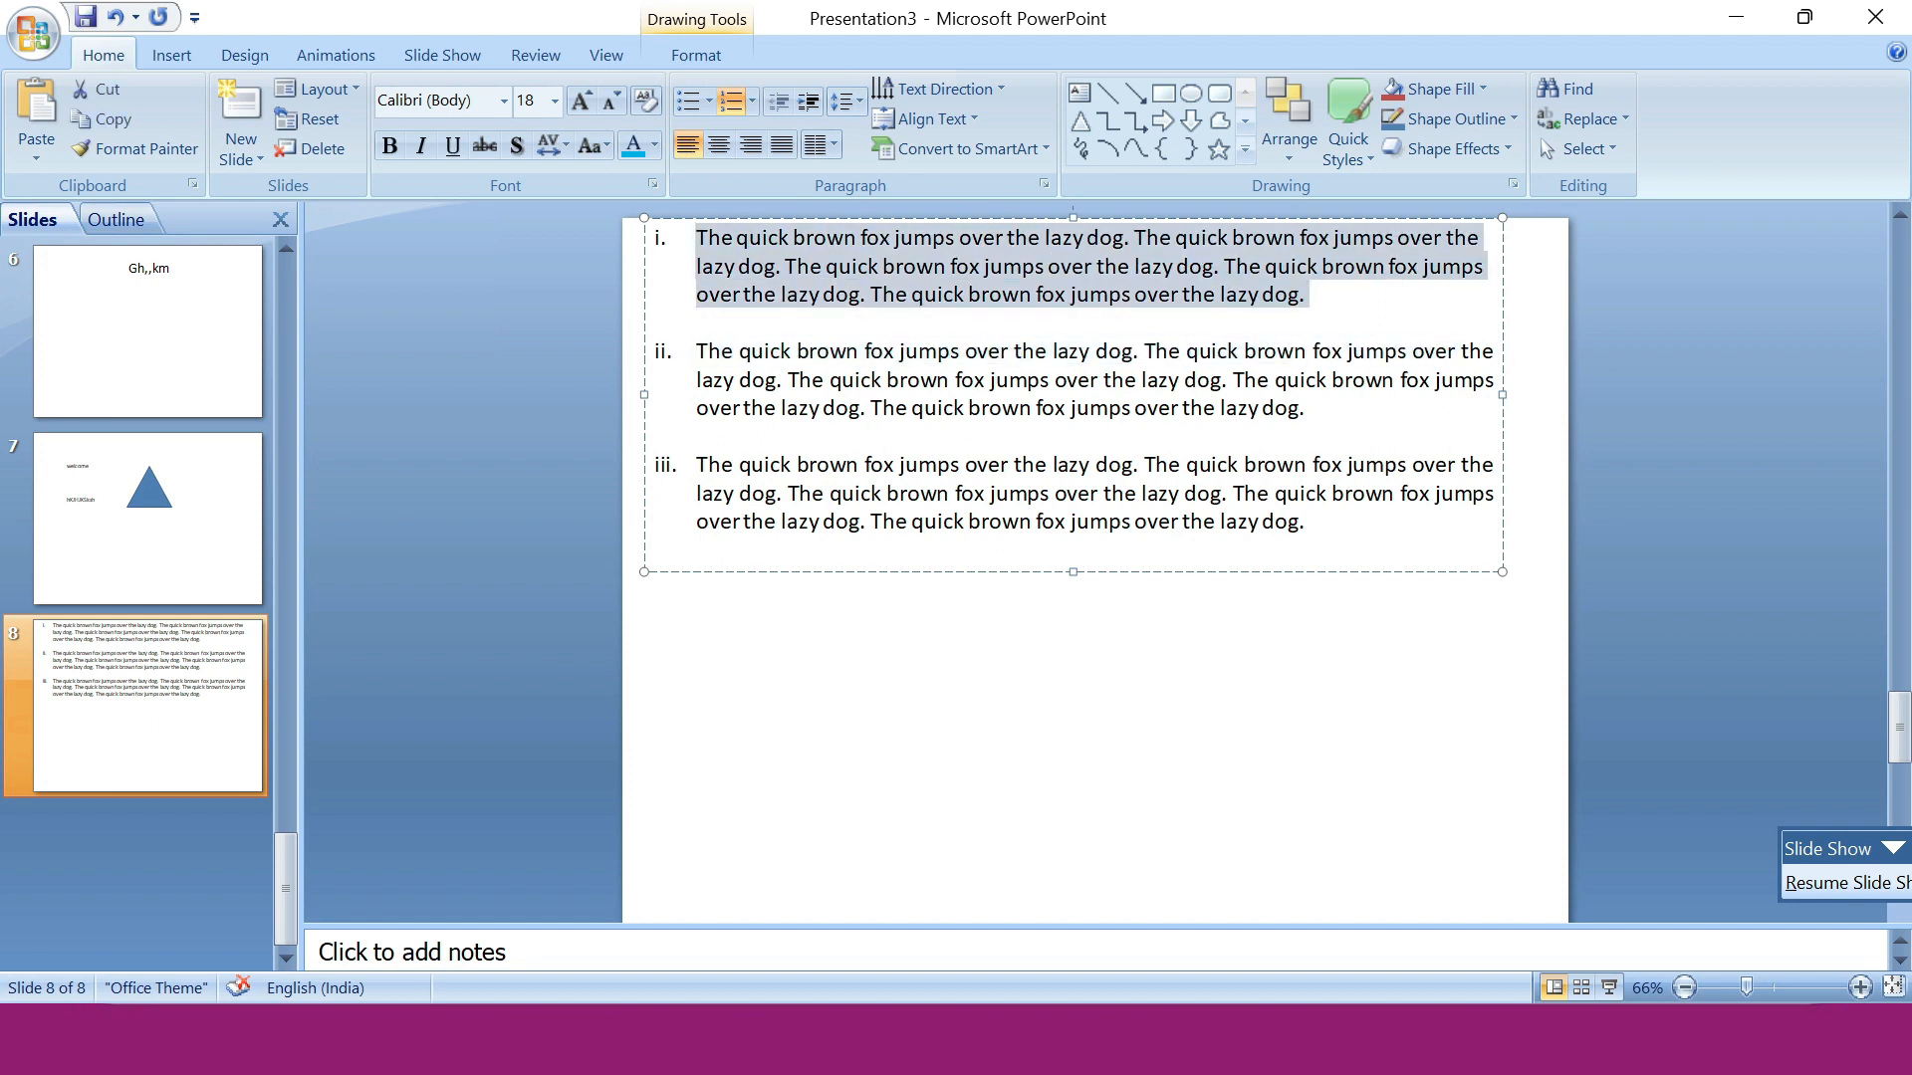
pyautogui.click(852, 103)
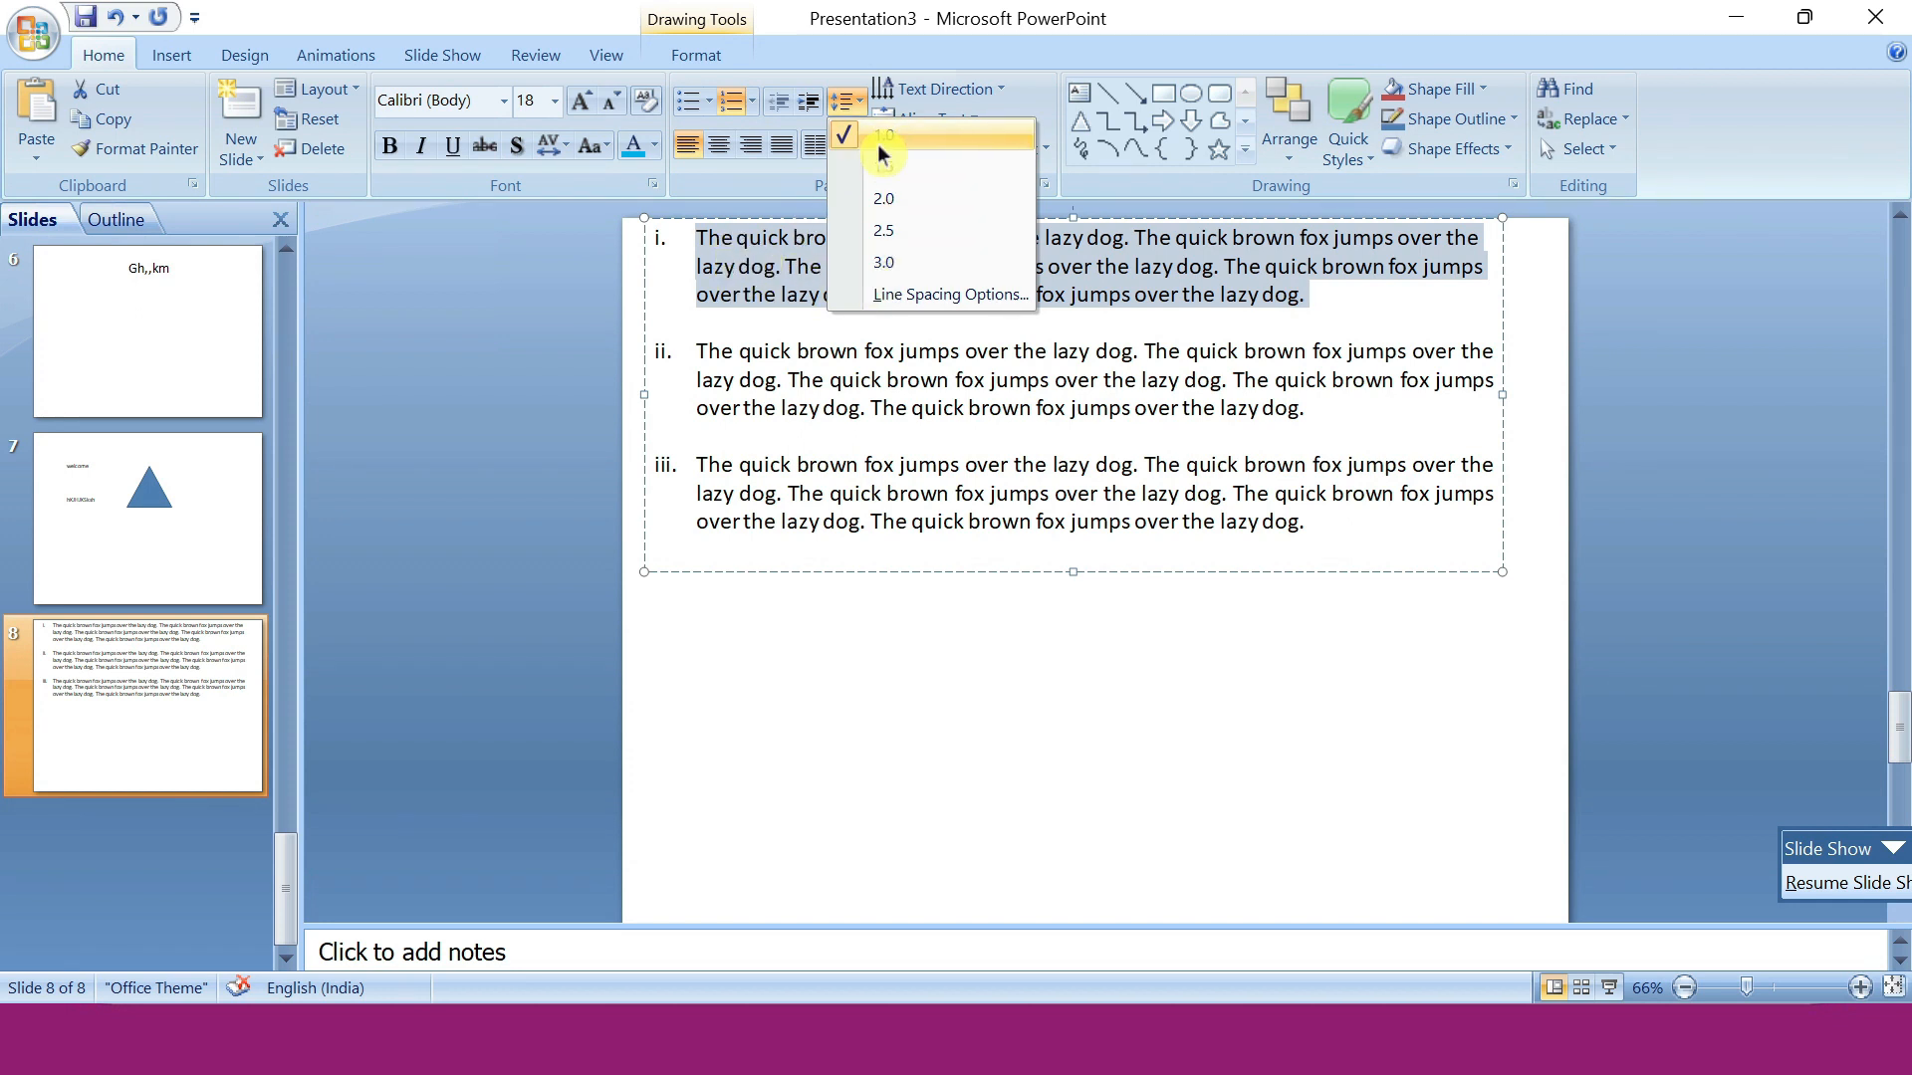
pyautogui.click(899, 166)
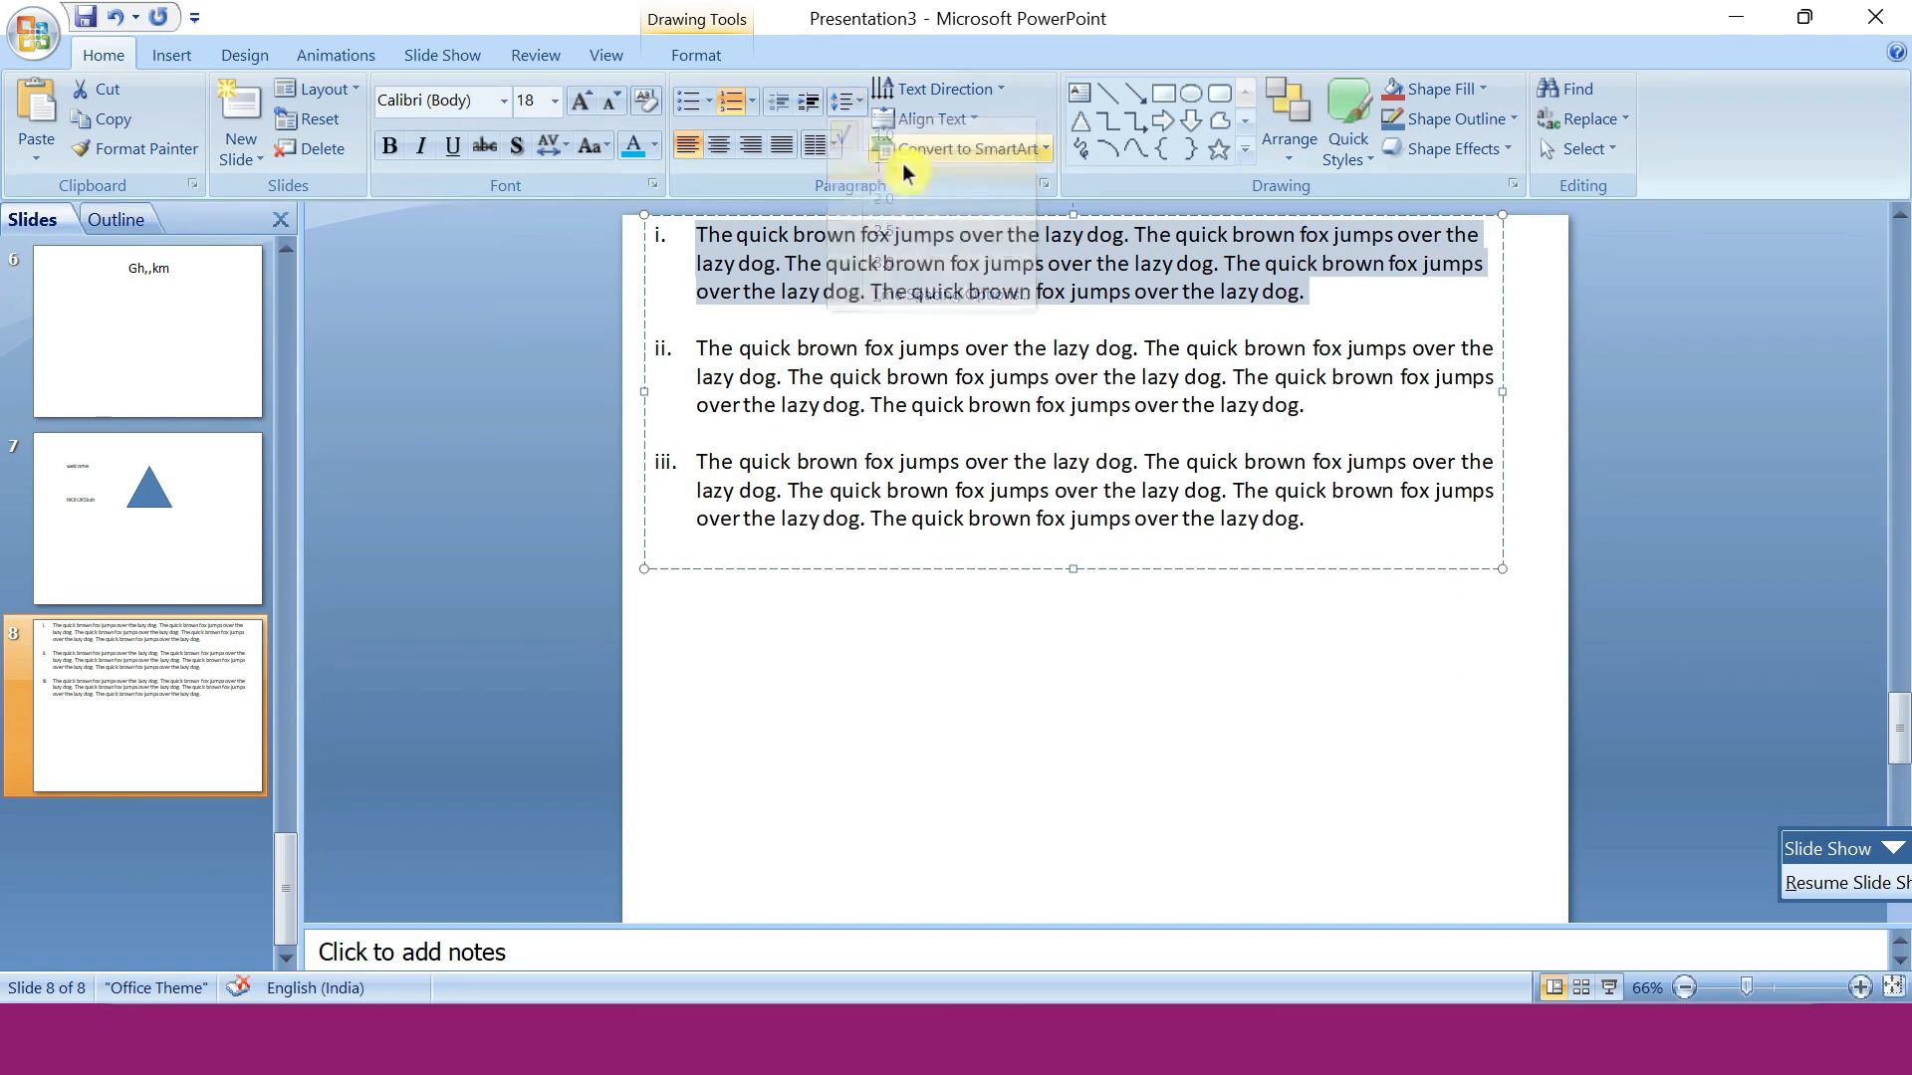
pyautogui.click(850, 103)
pyautogui.click(862, 200)
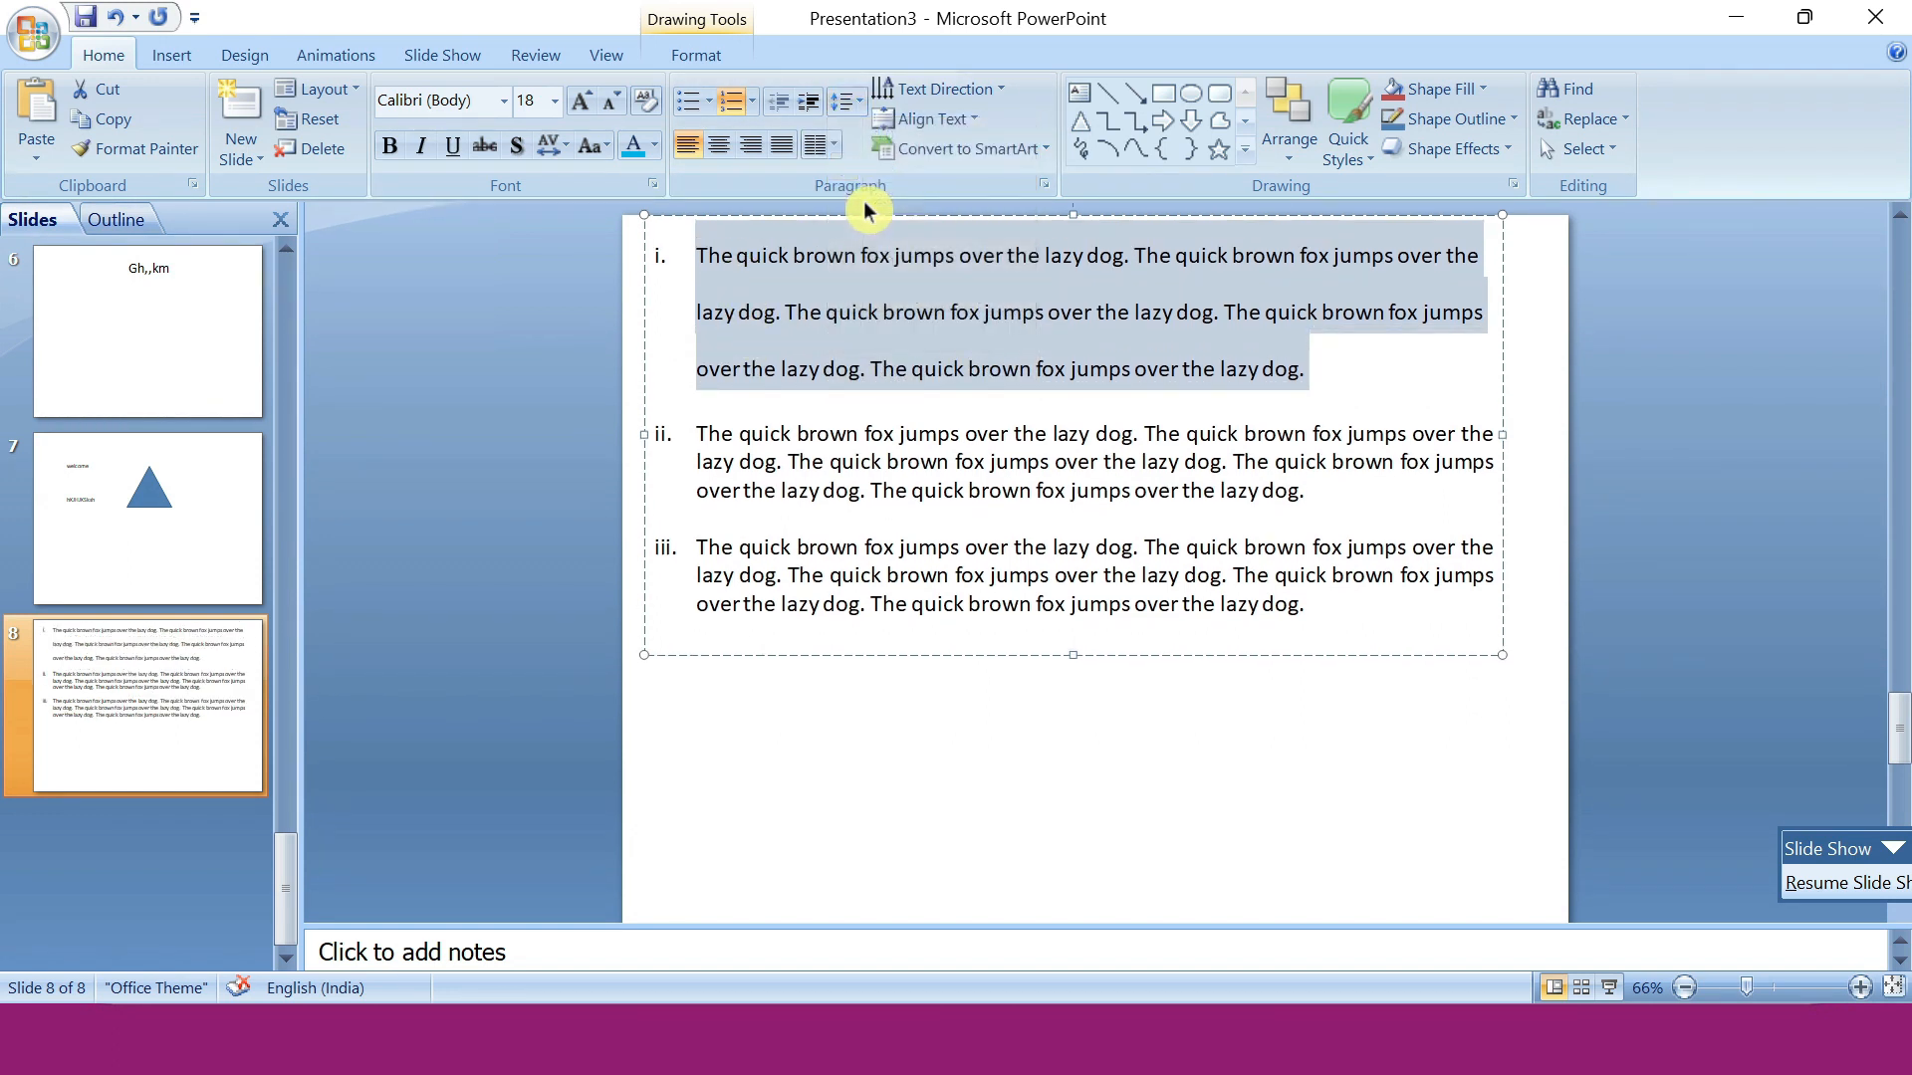
pyautogui.click(842, 105)
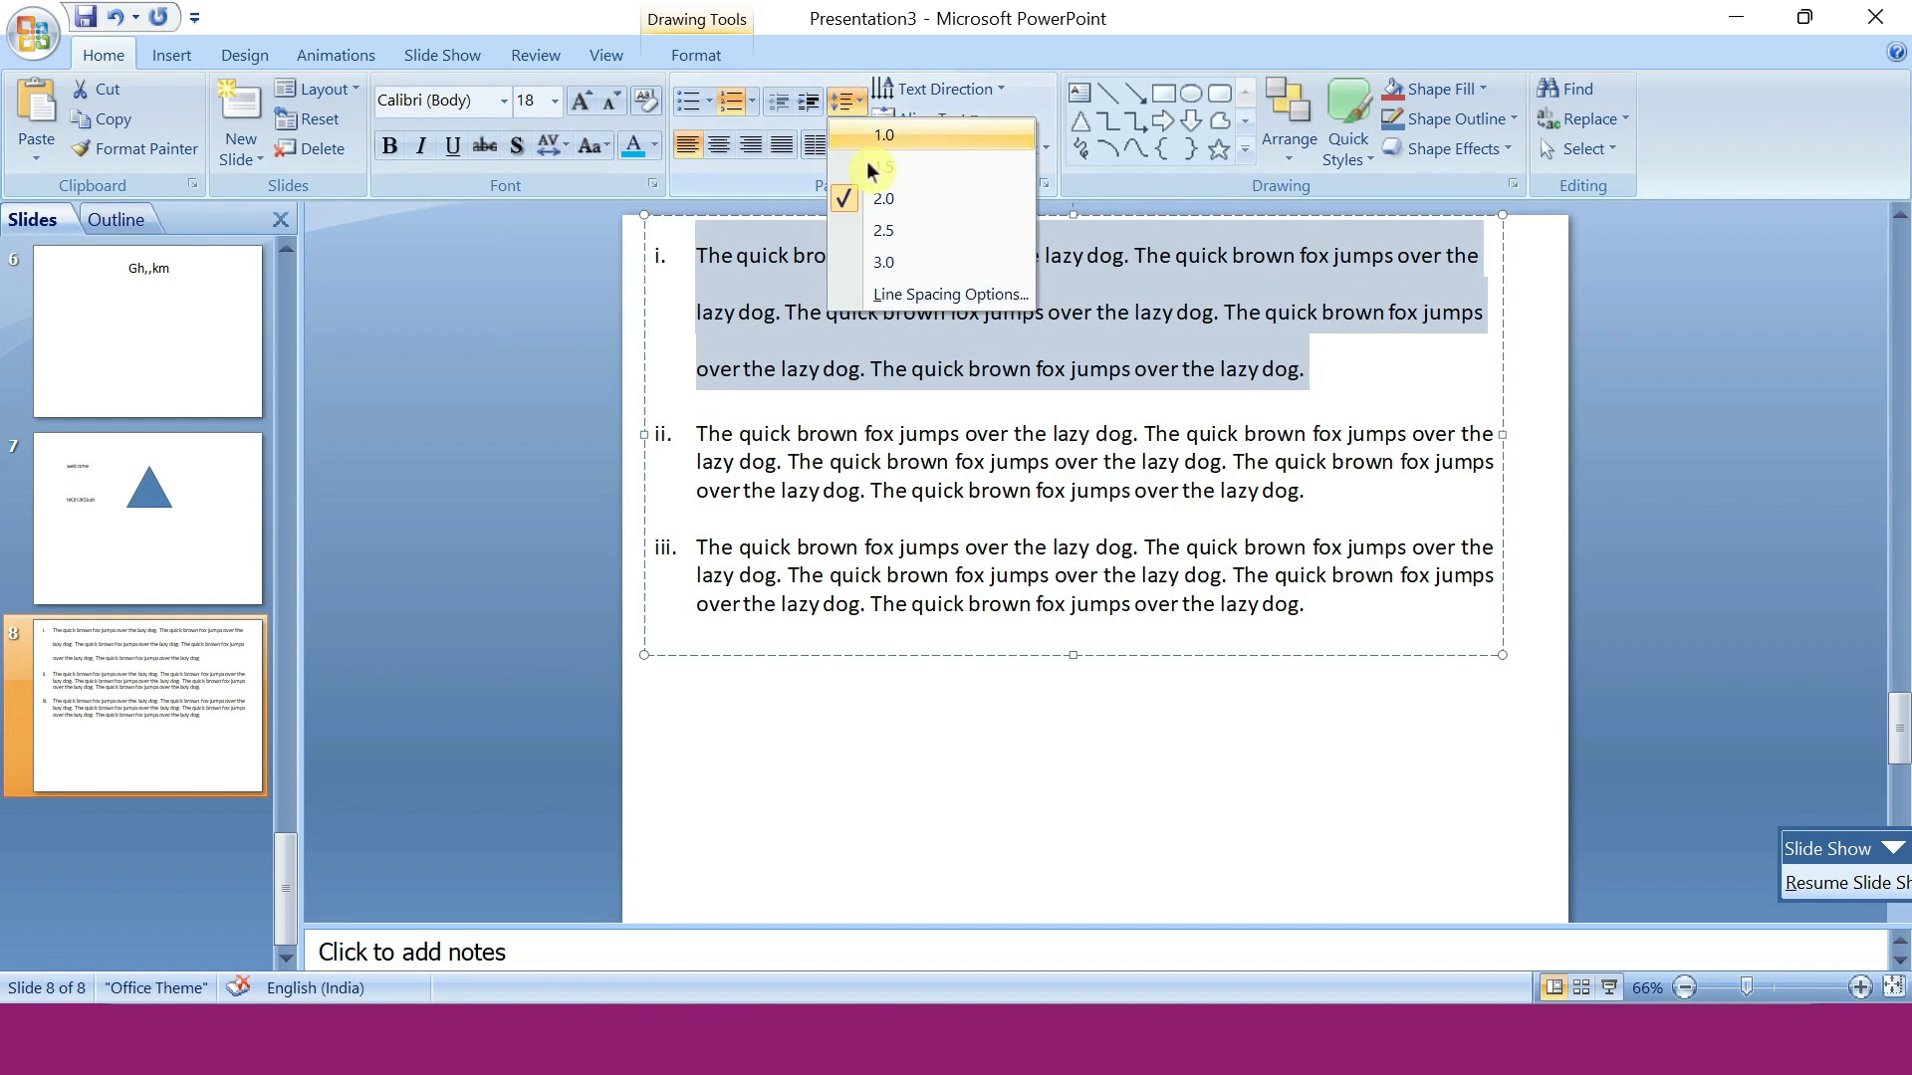
pyautogui.click(884, 235)
pyautogui.click(844, 102)
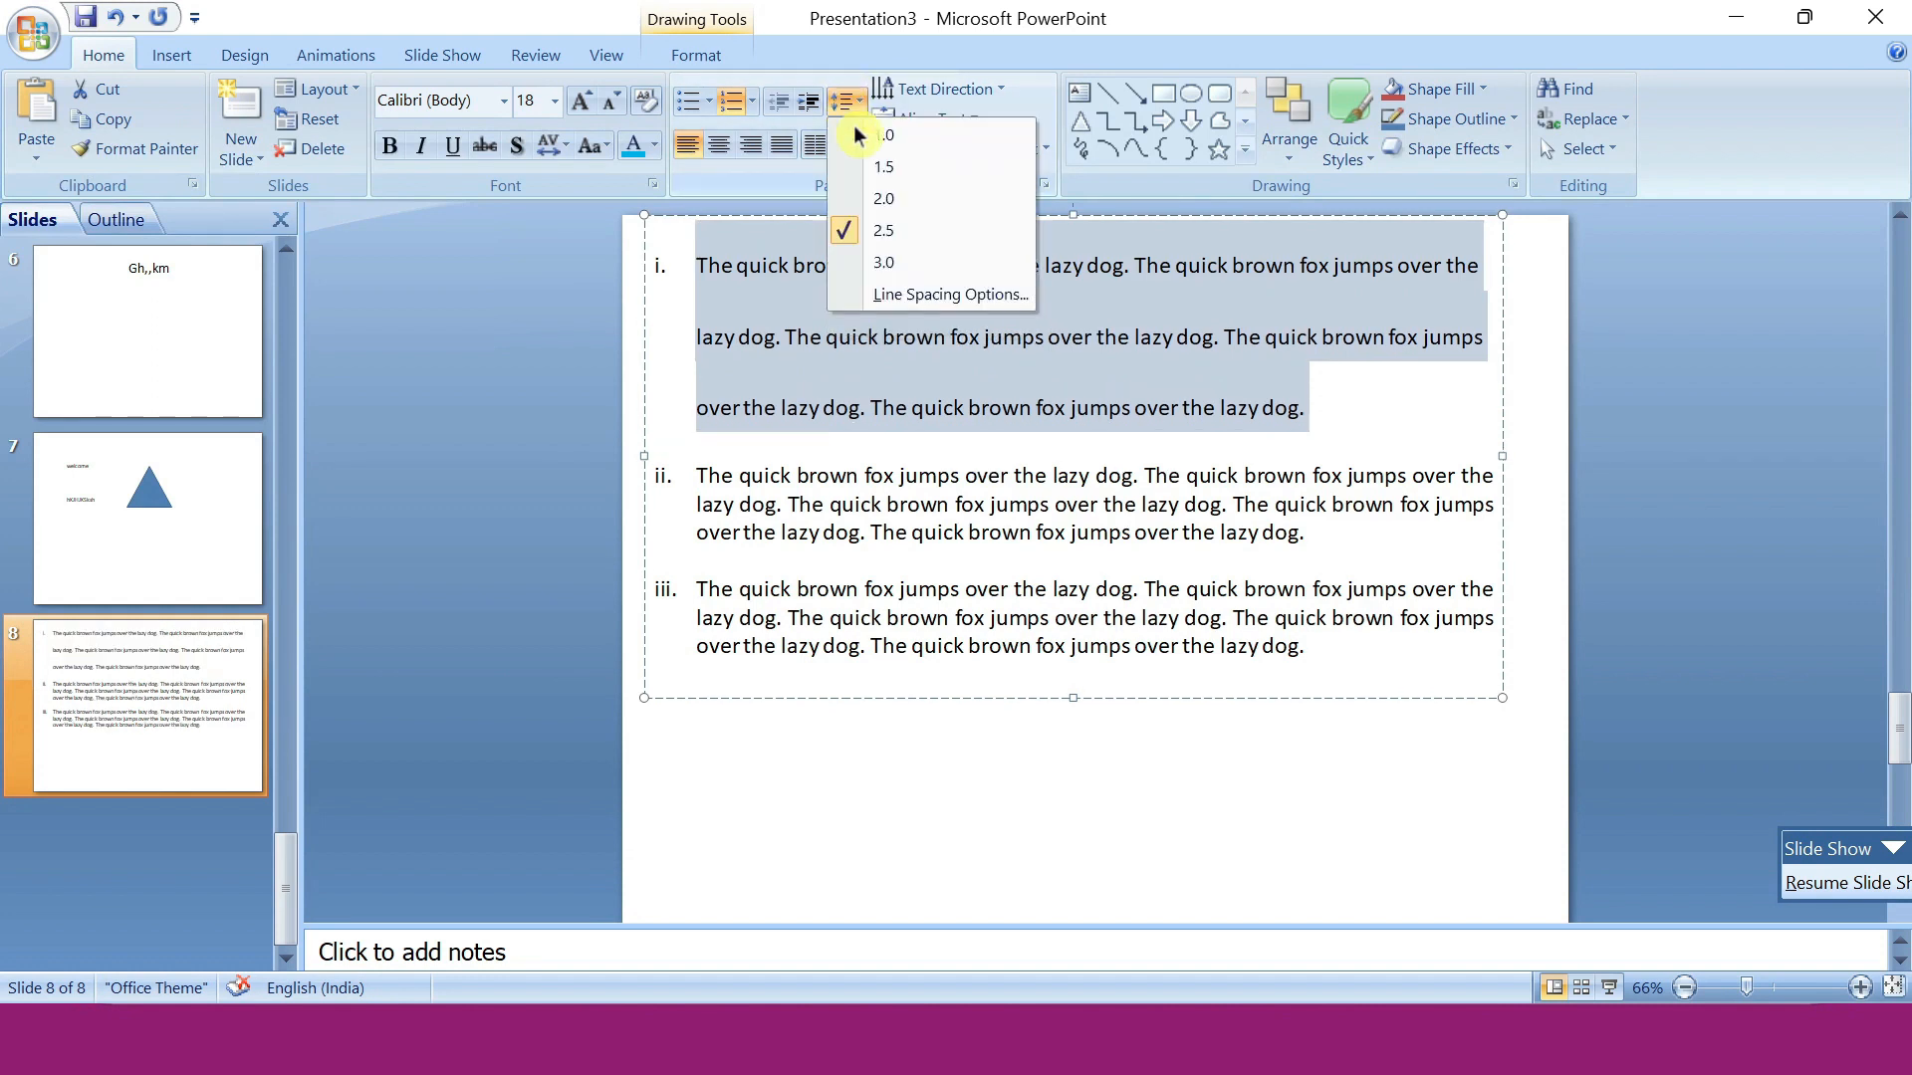
pyautogui.click(896, 263)
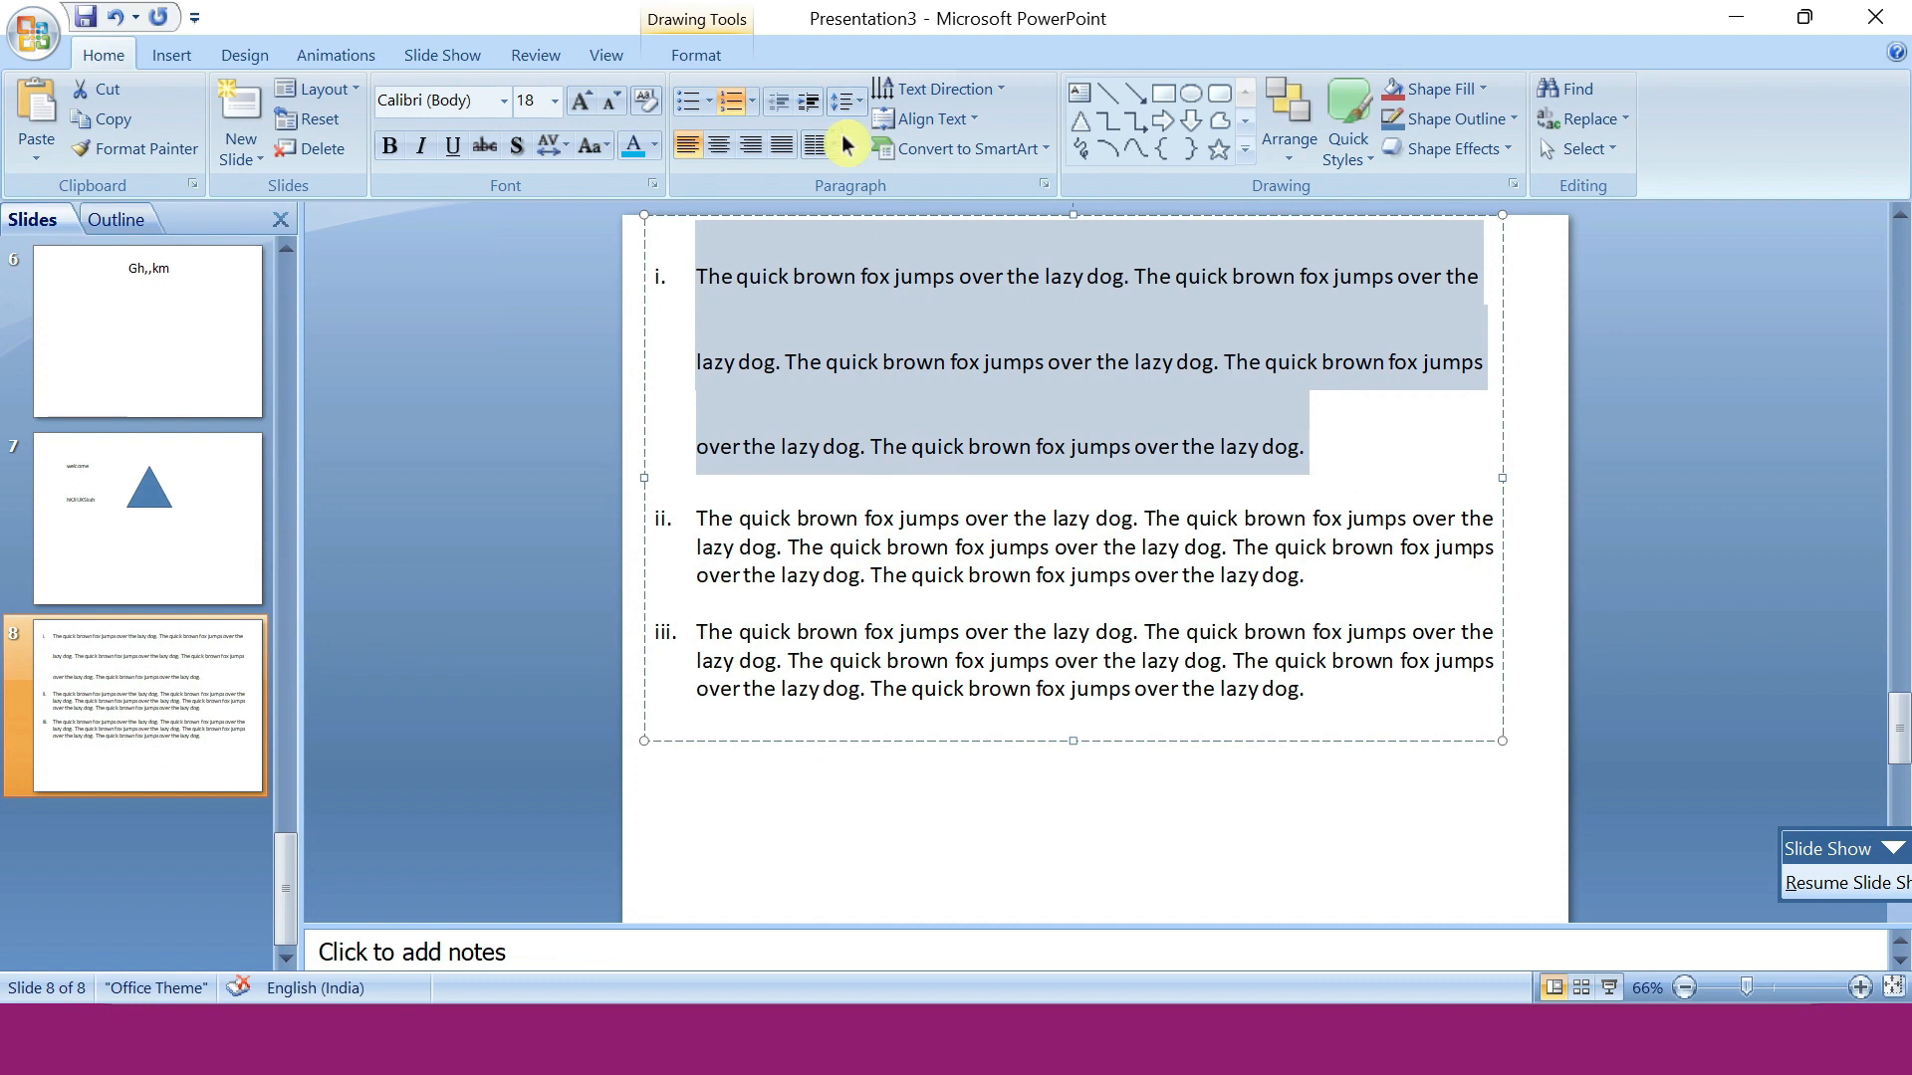
# Set the line spacing of all text in the text box to 1.5 and review the detailed line spacing options.
pyautogui.click(843, 101)
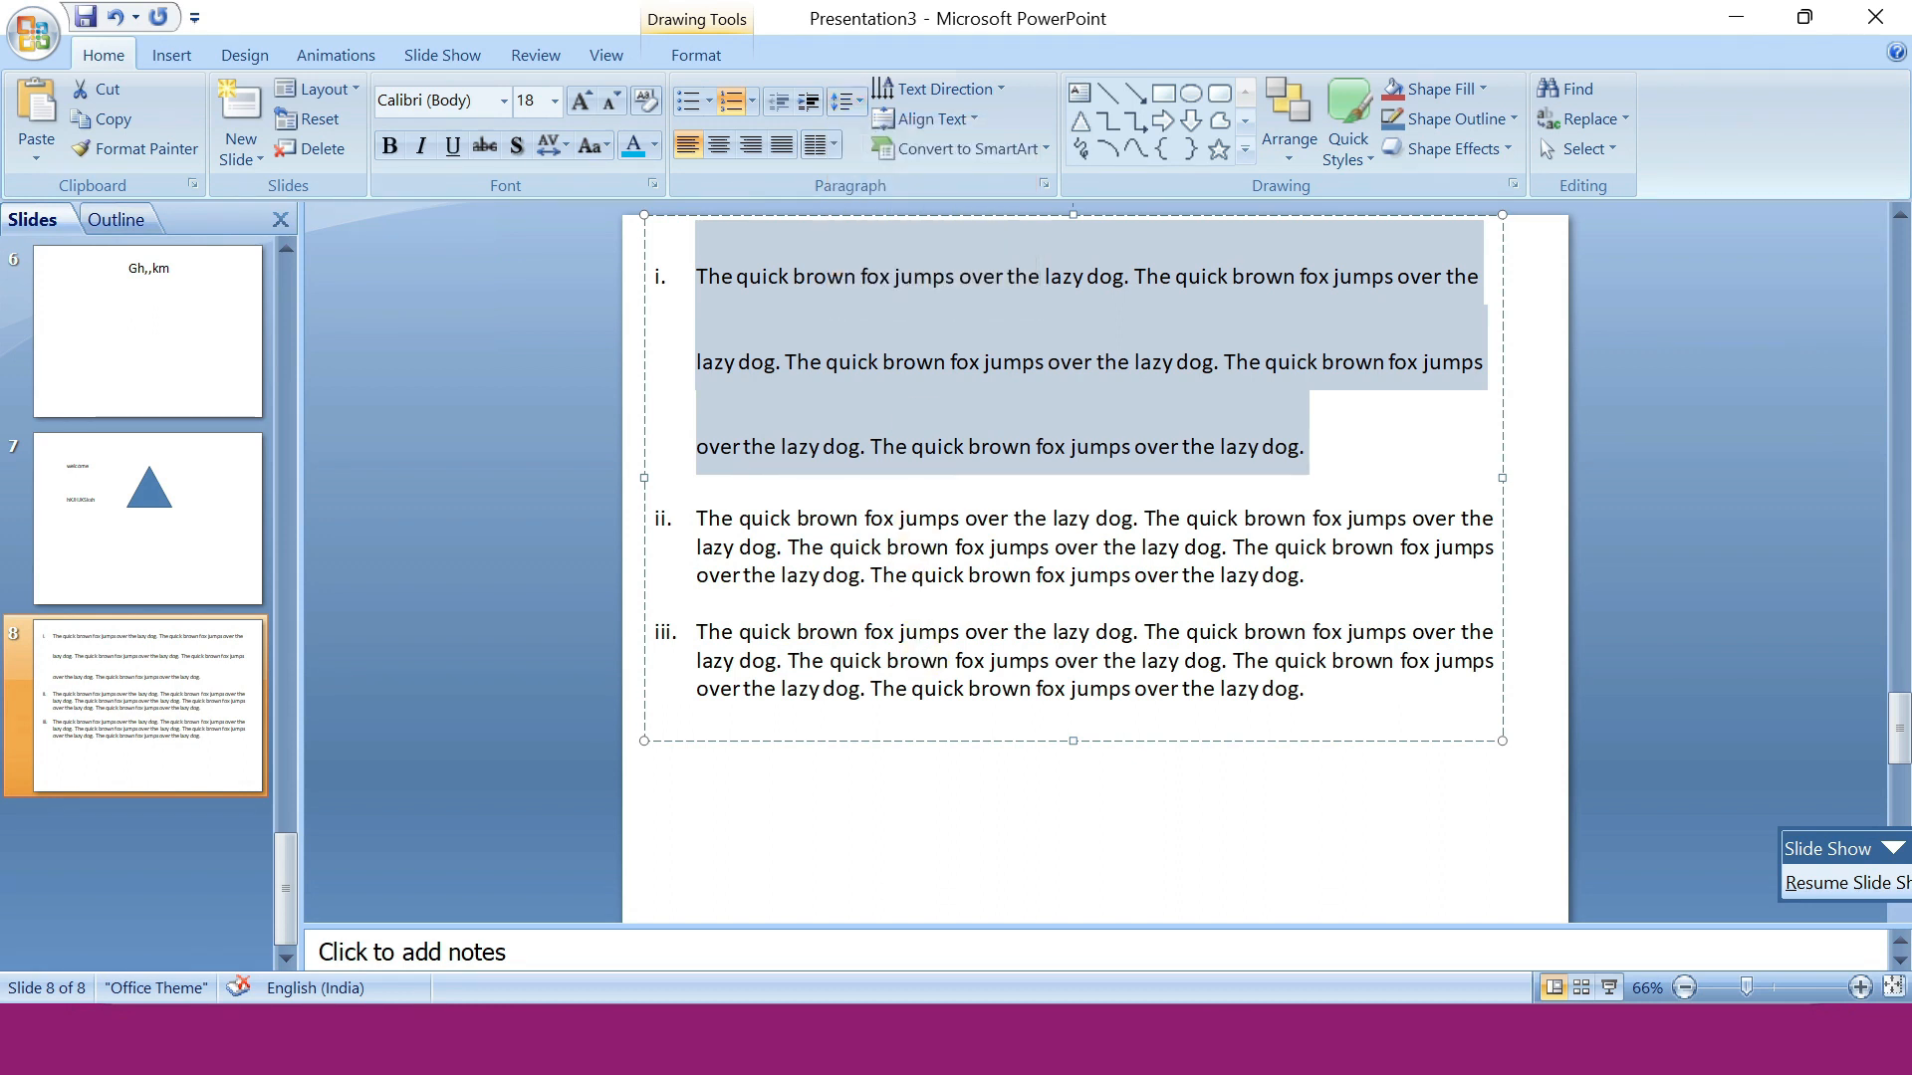
pyautogui.hotkey('ctrl', 'a')
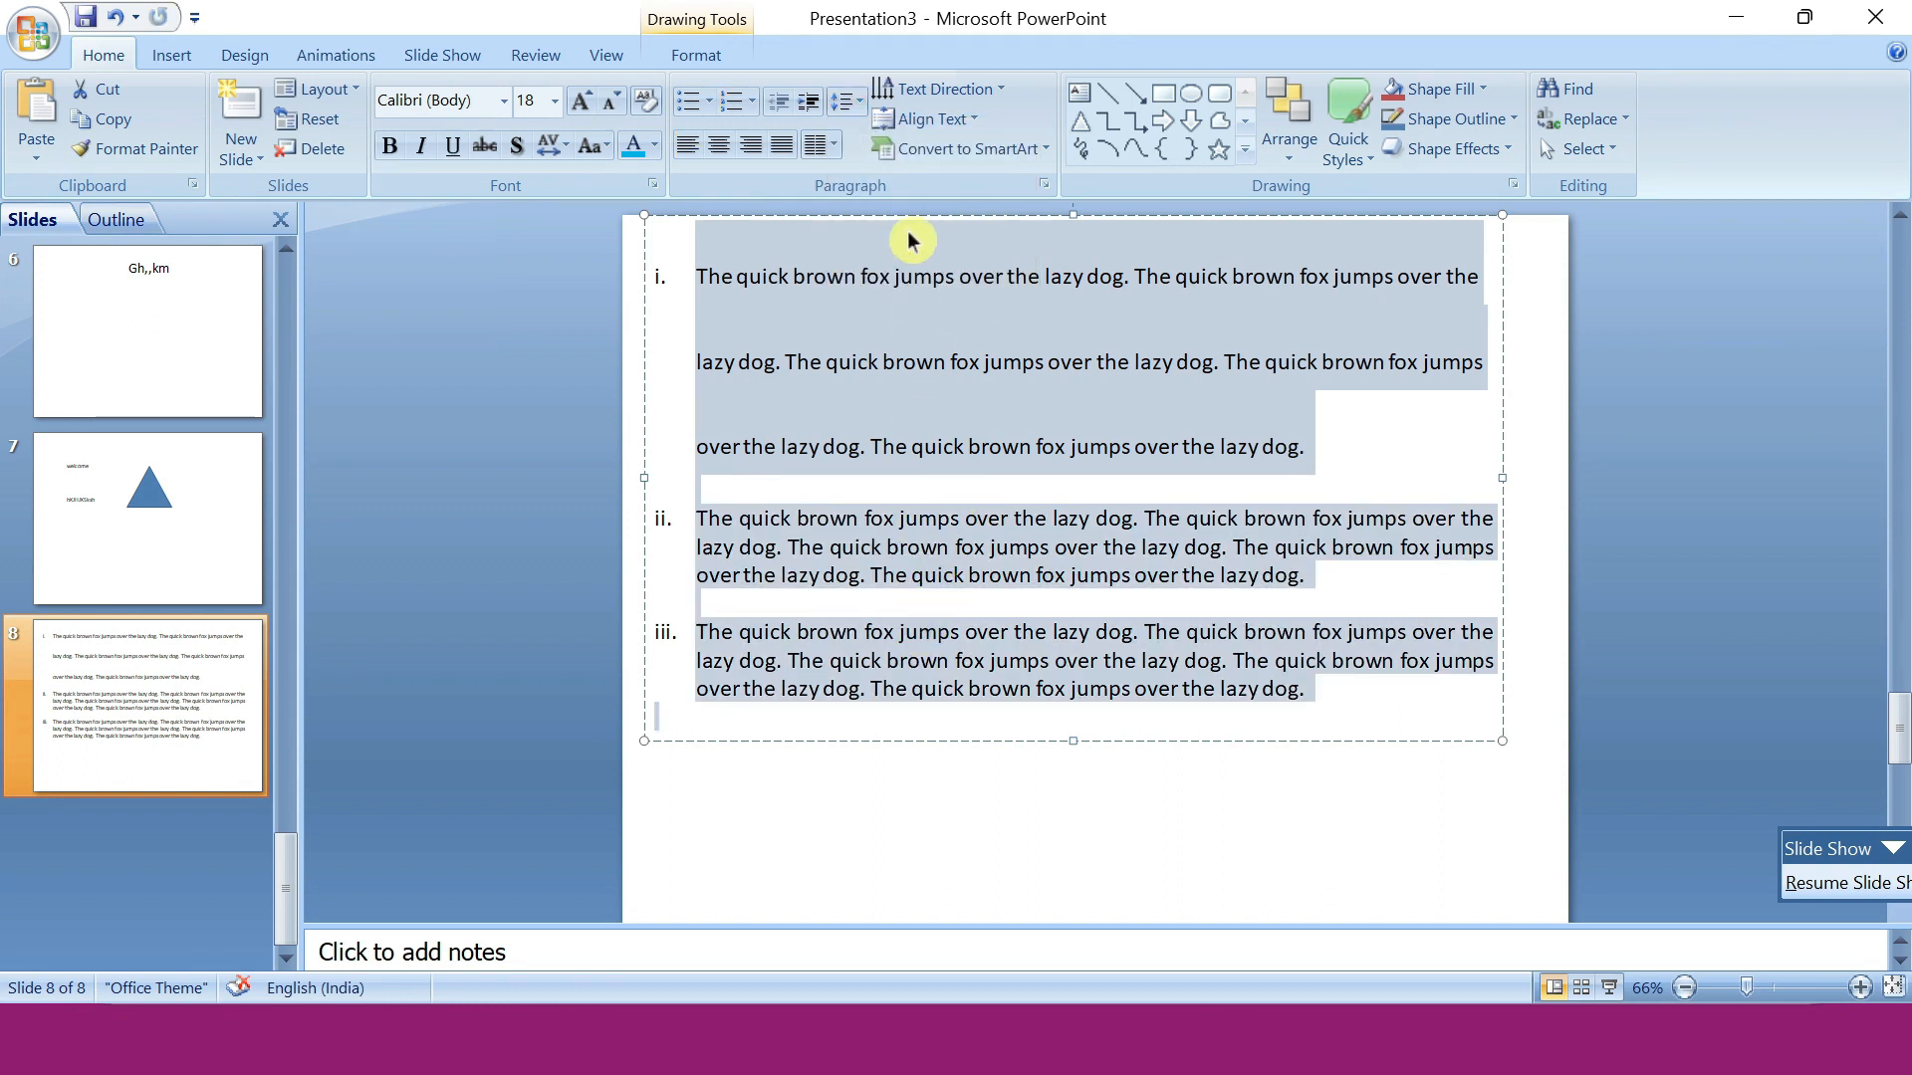
pyautogui.click(843, 101)
pyautogui.click(868, 167)
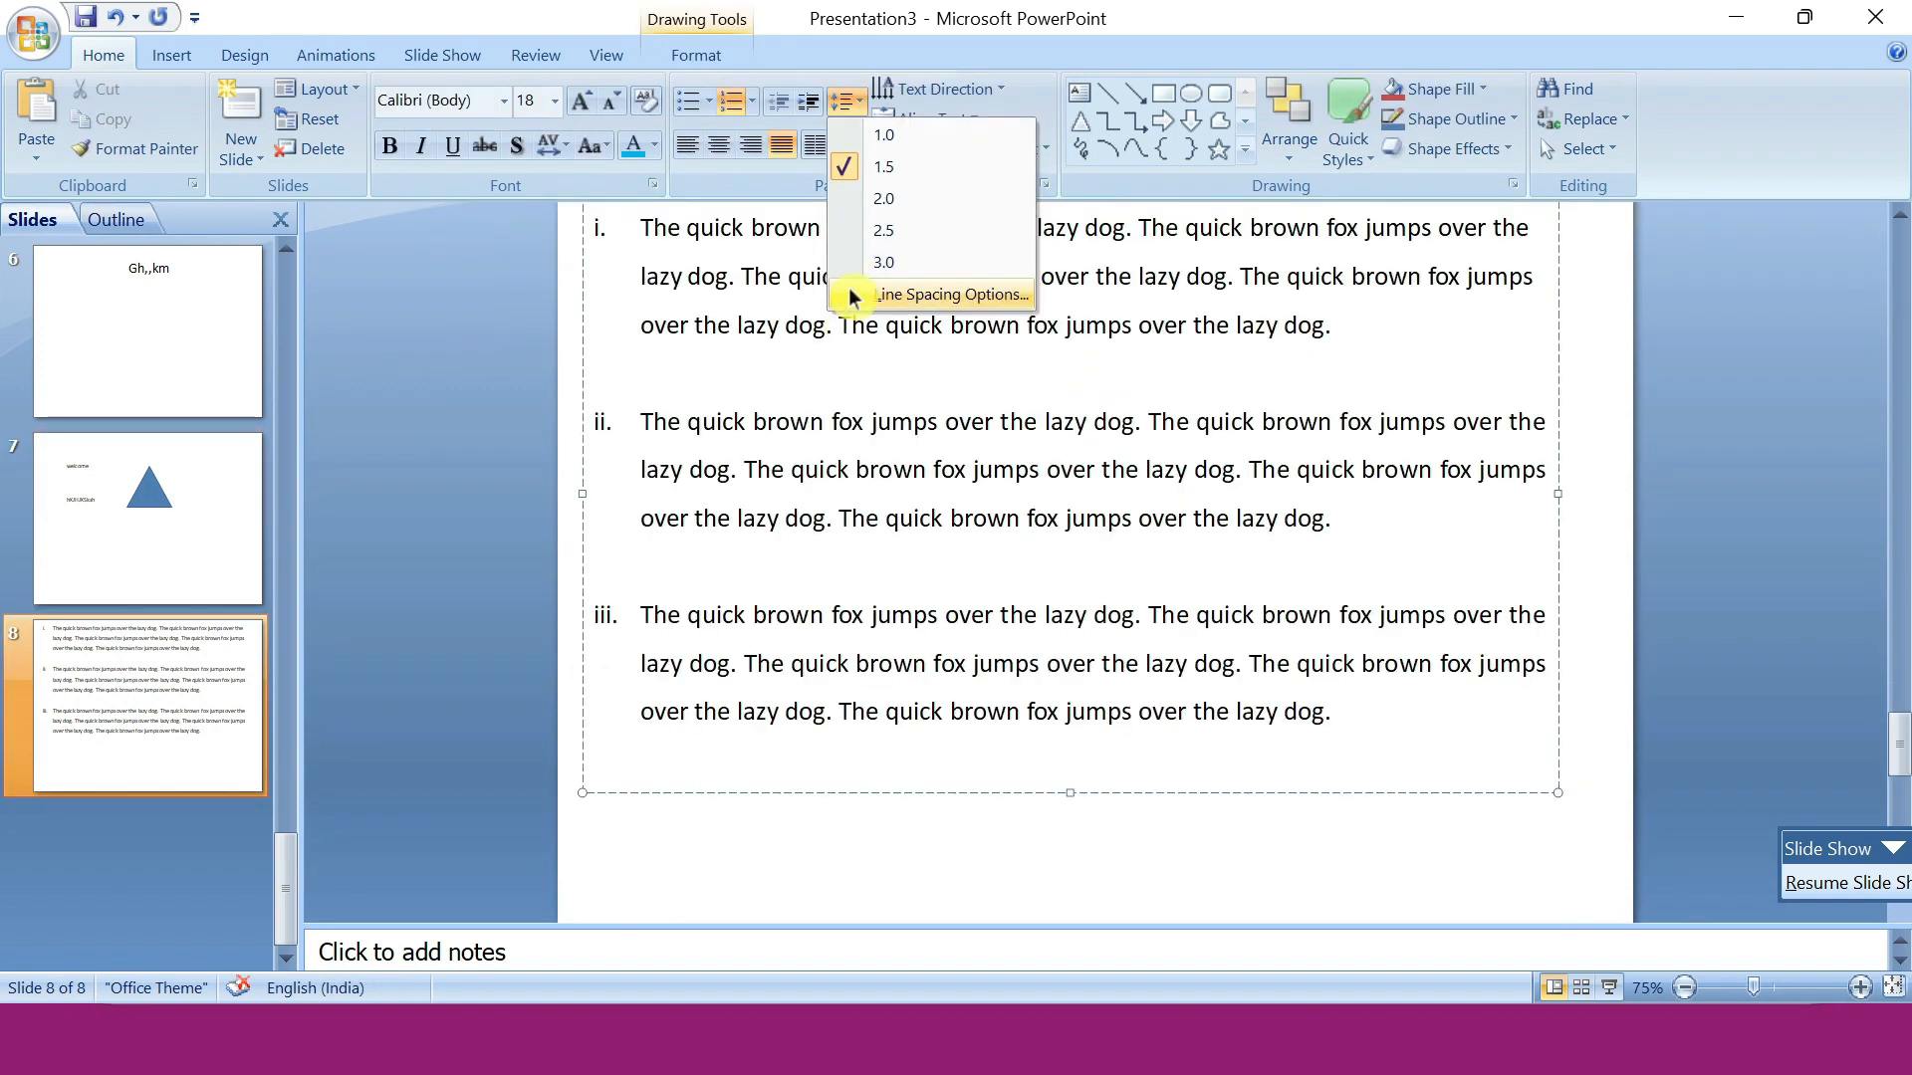
pyautogui.click(1002, 296)
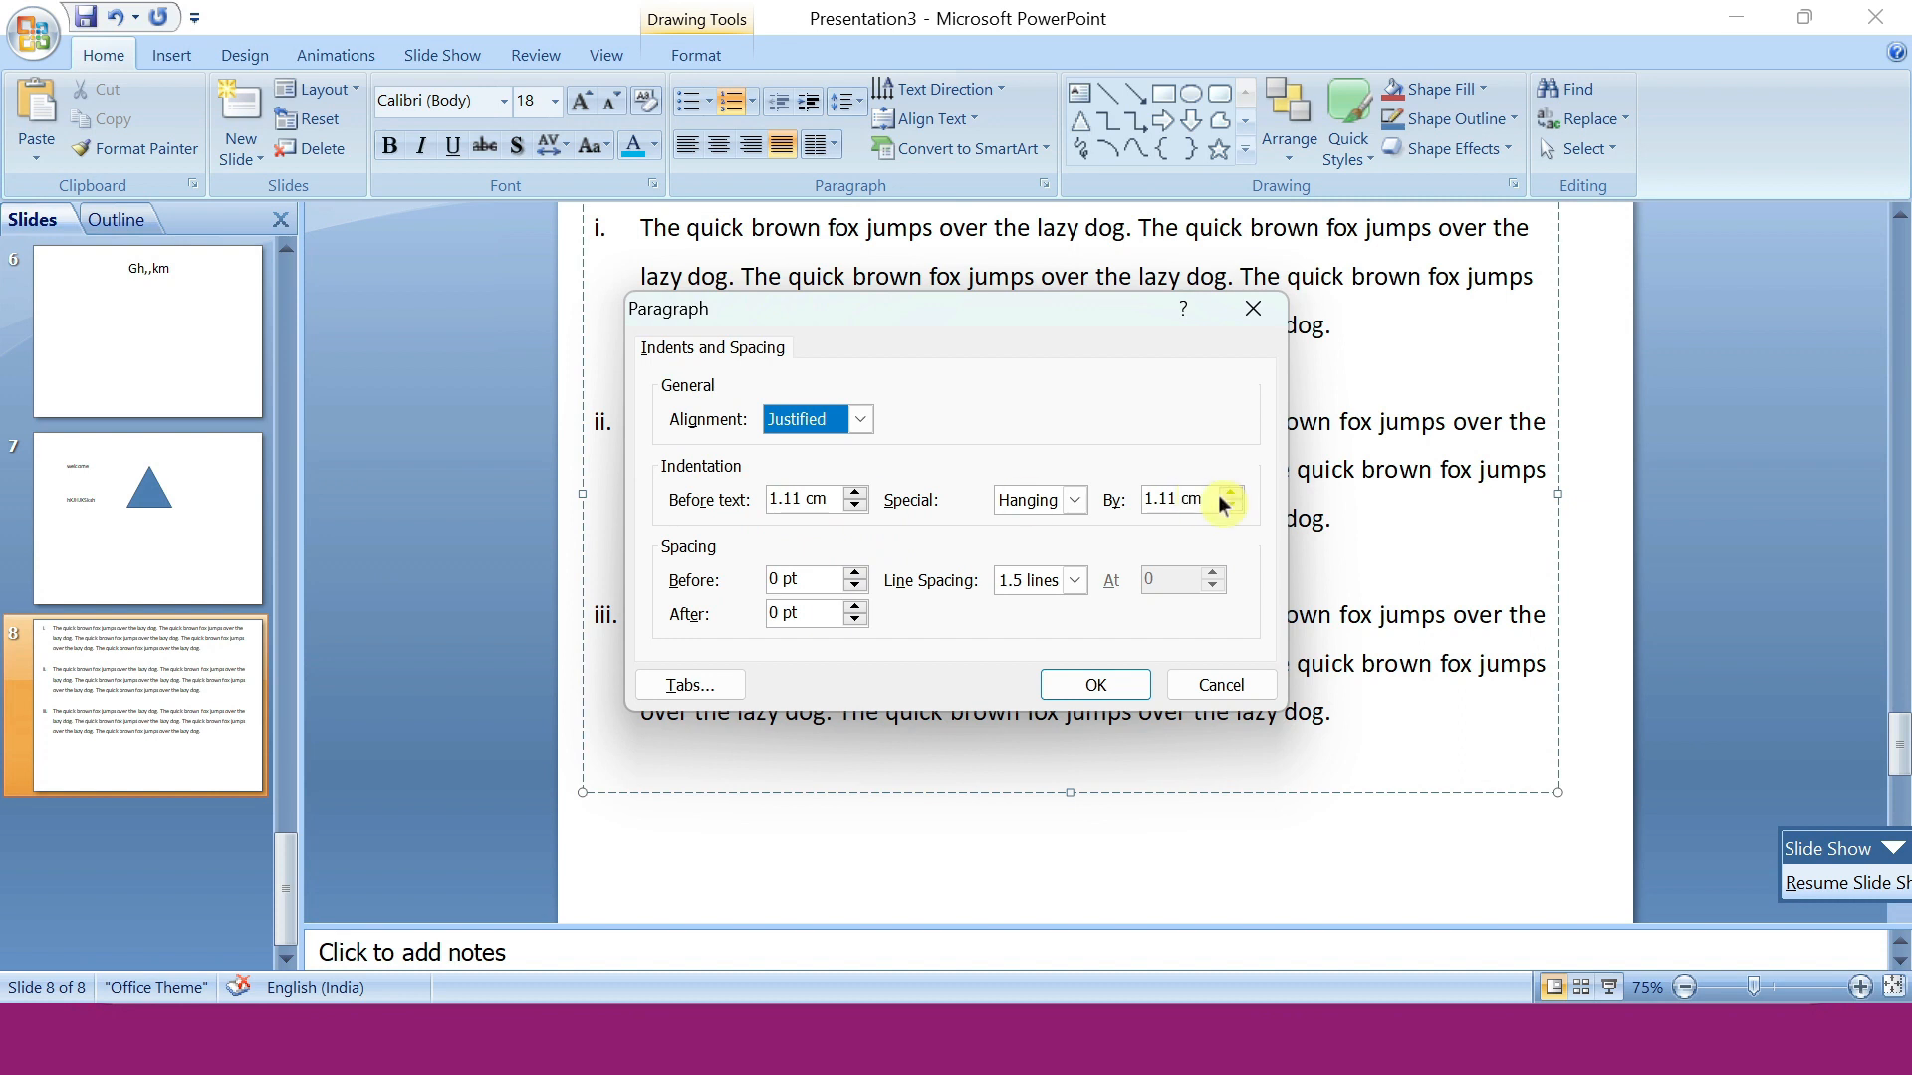
pyautogui.click(1259, 321)
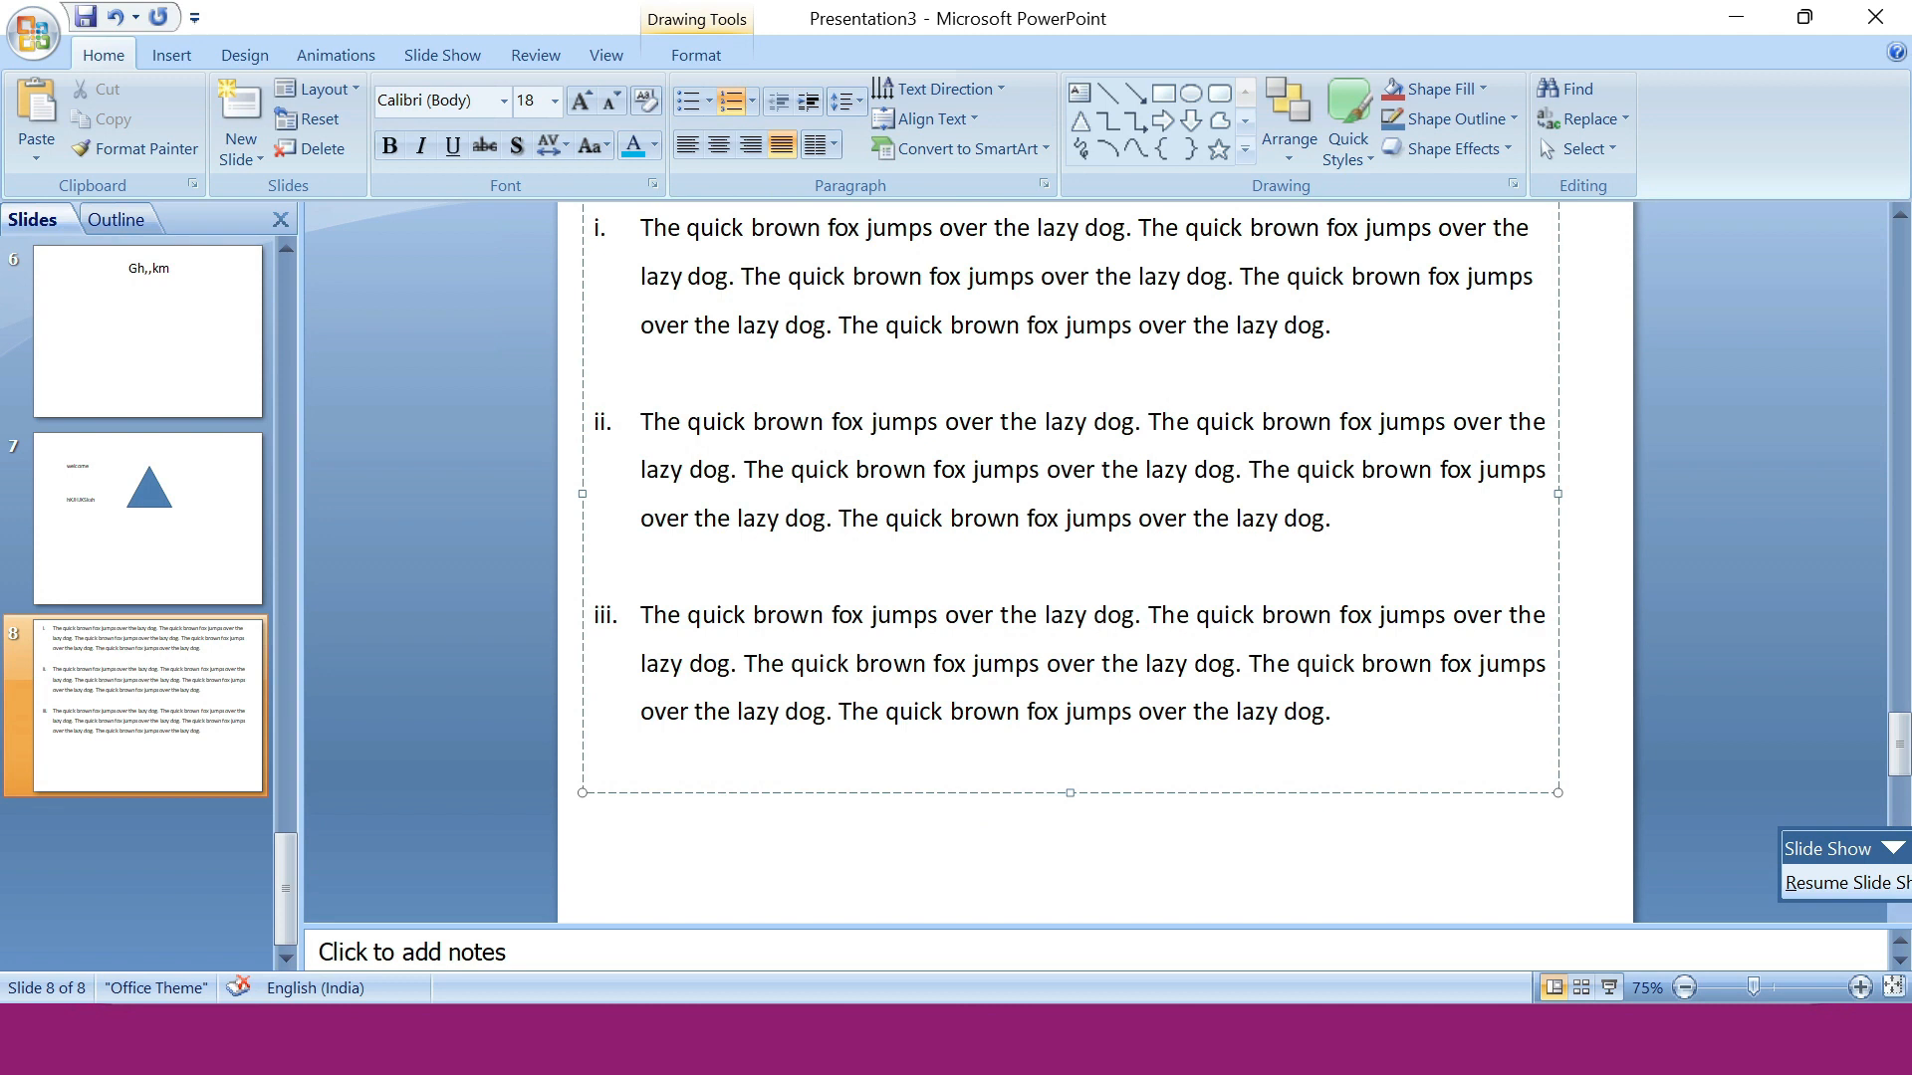
# Try two-column and three-column layouts on the three numbered paragraphs and return them to one column.
pyautogui.click(832, 145)
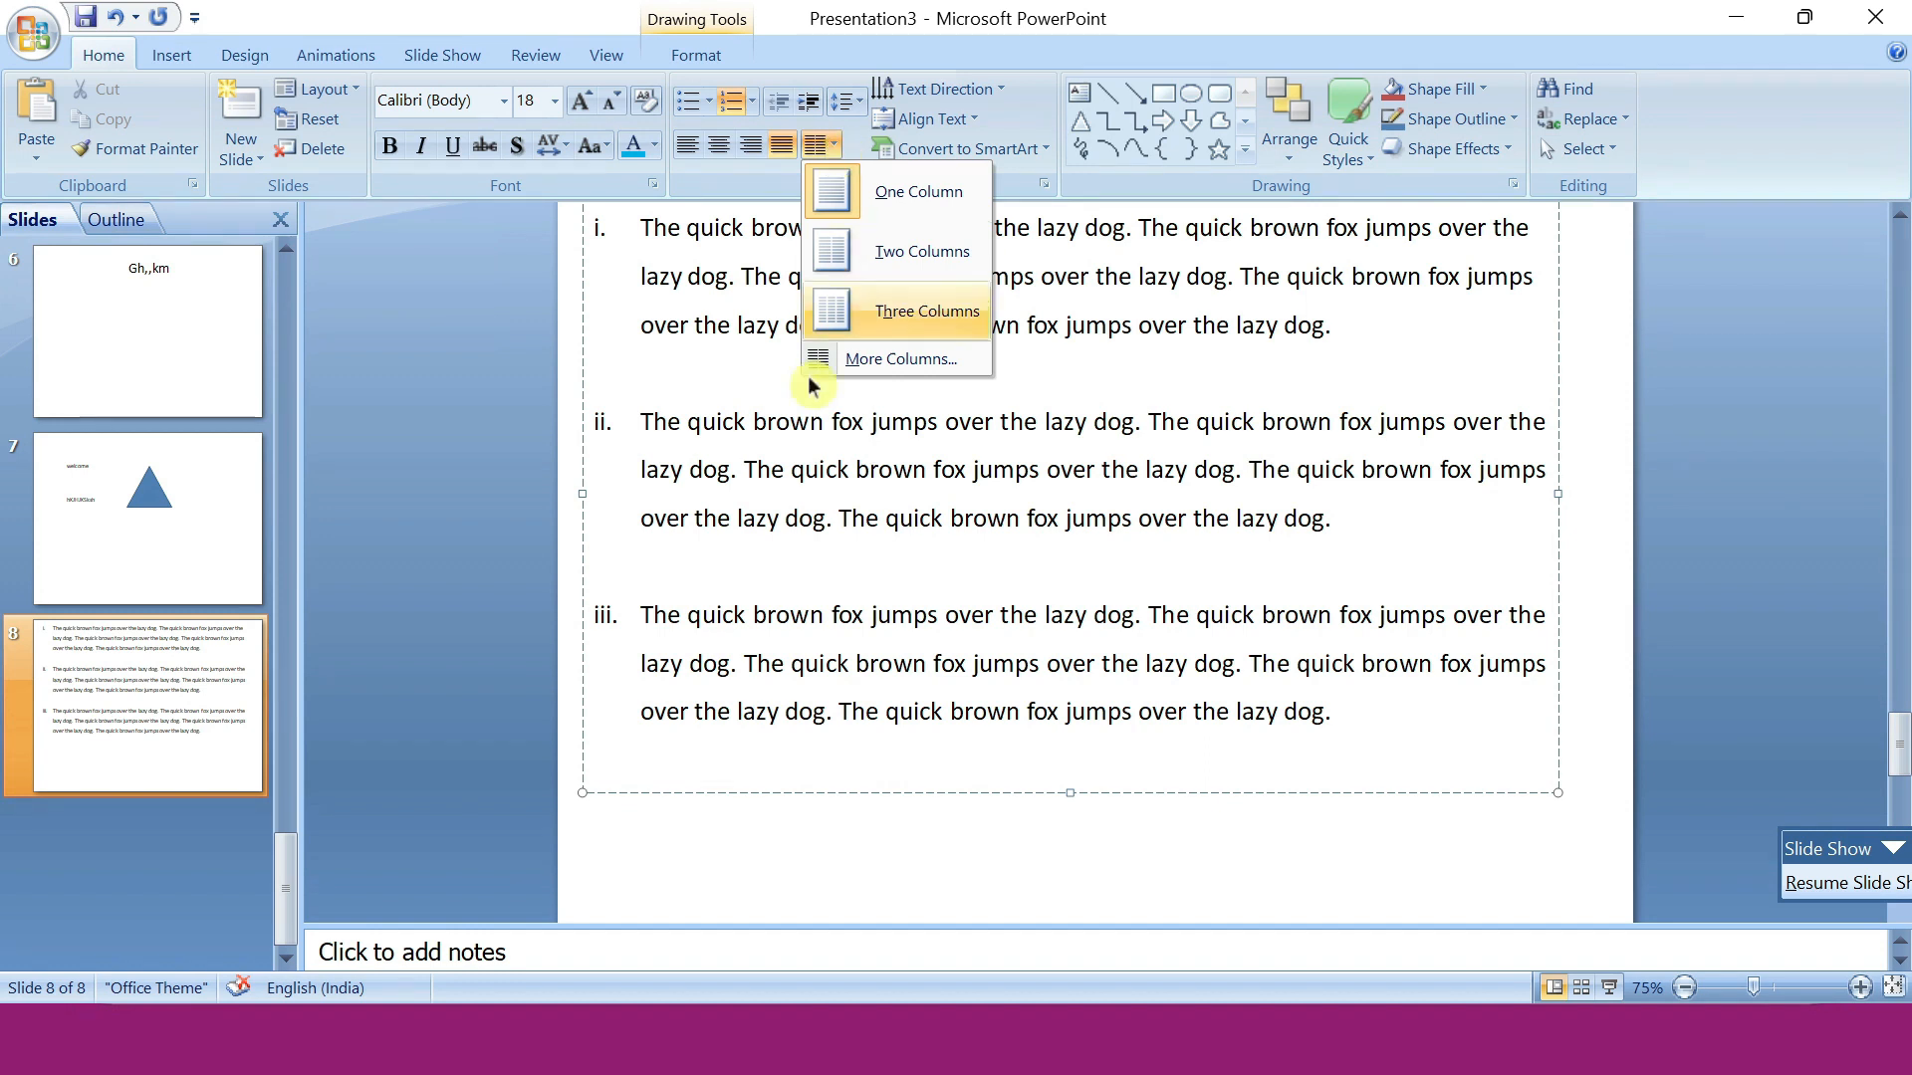
pyautogui.press('Escape')
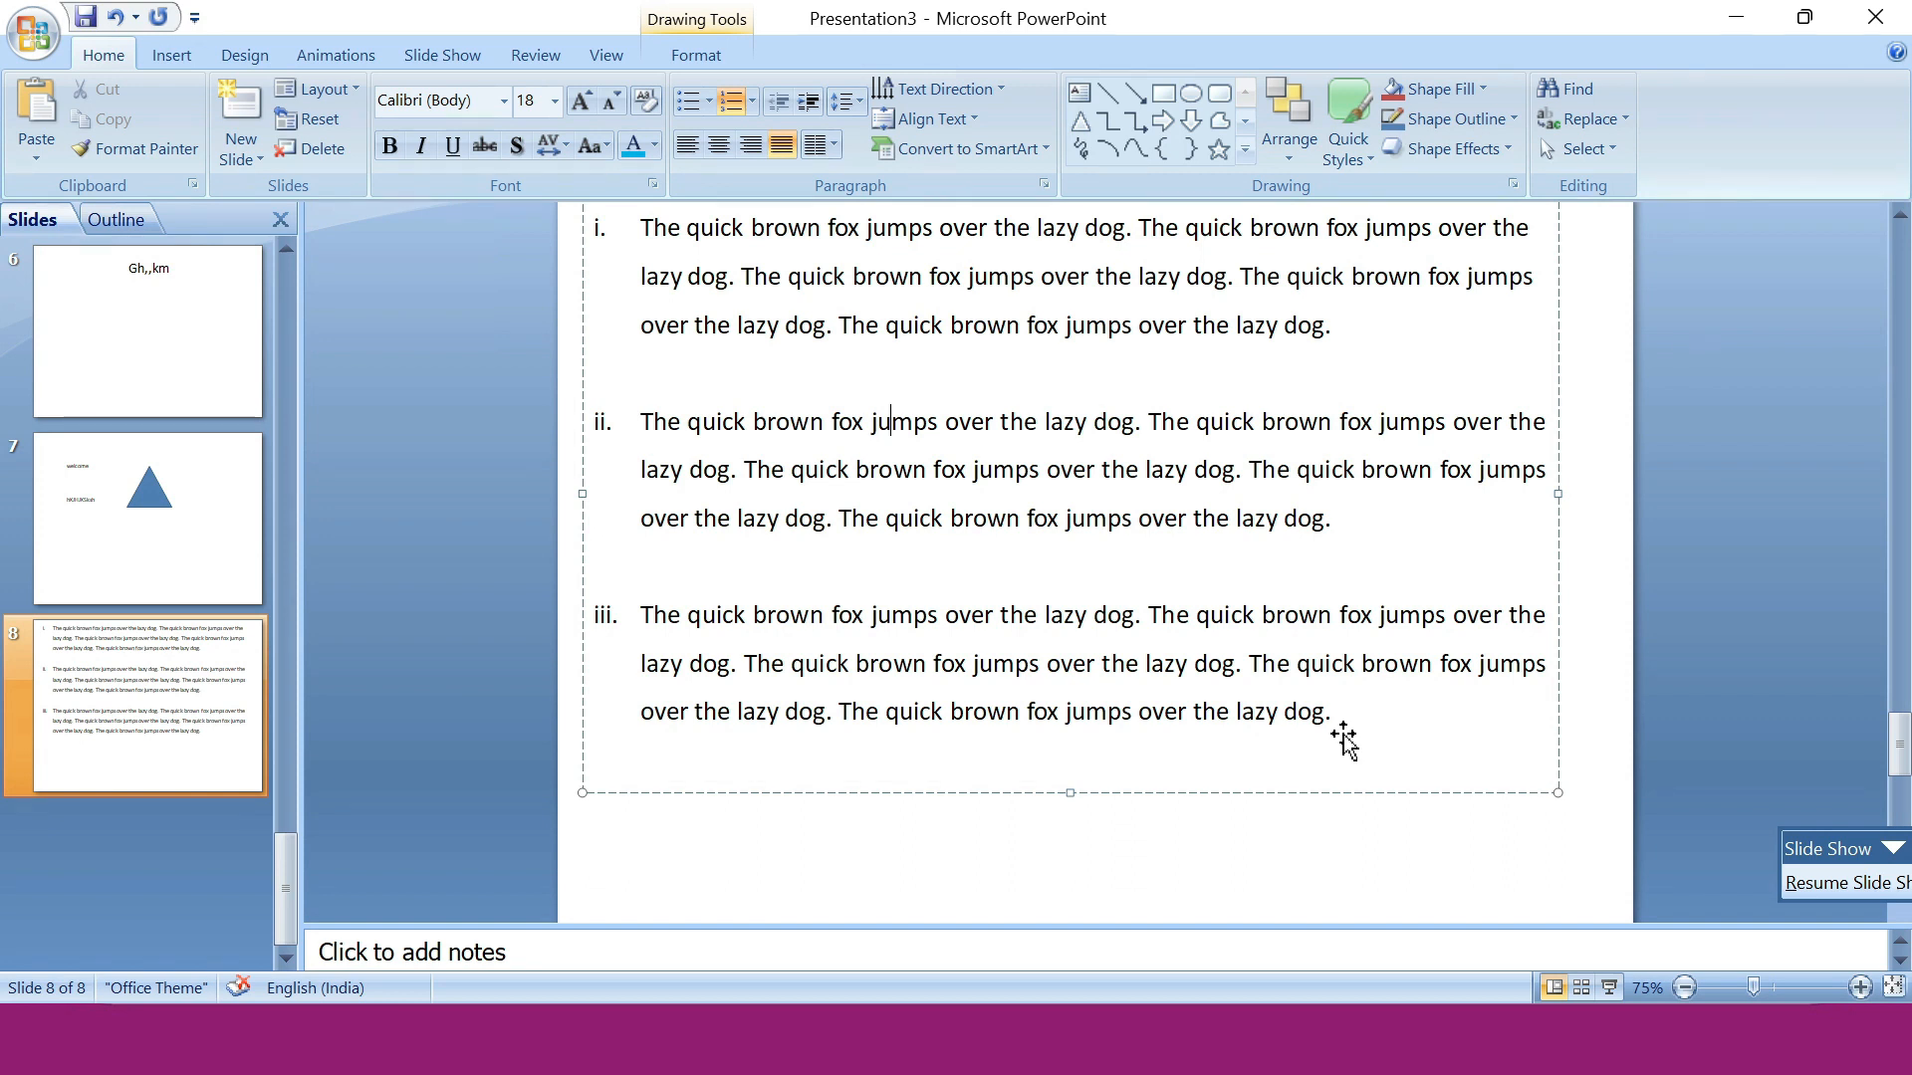
pyautogui.scroll(1, 1343, 739)
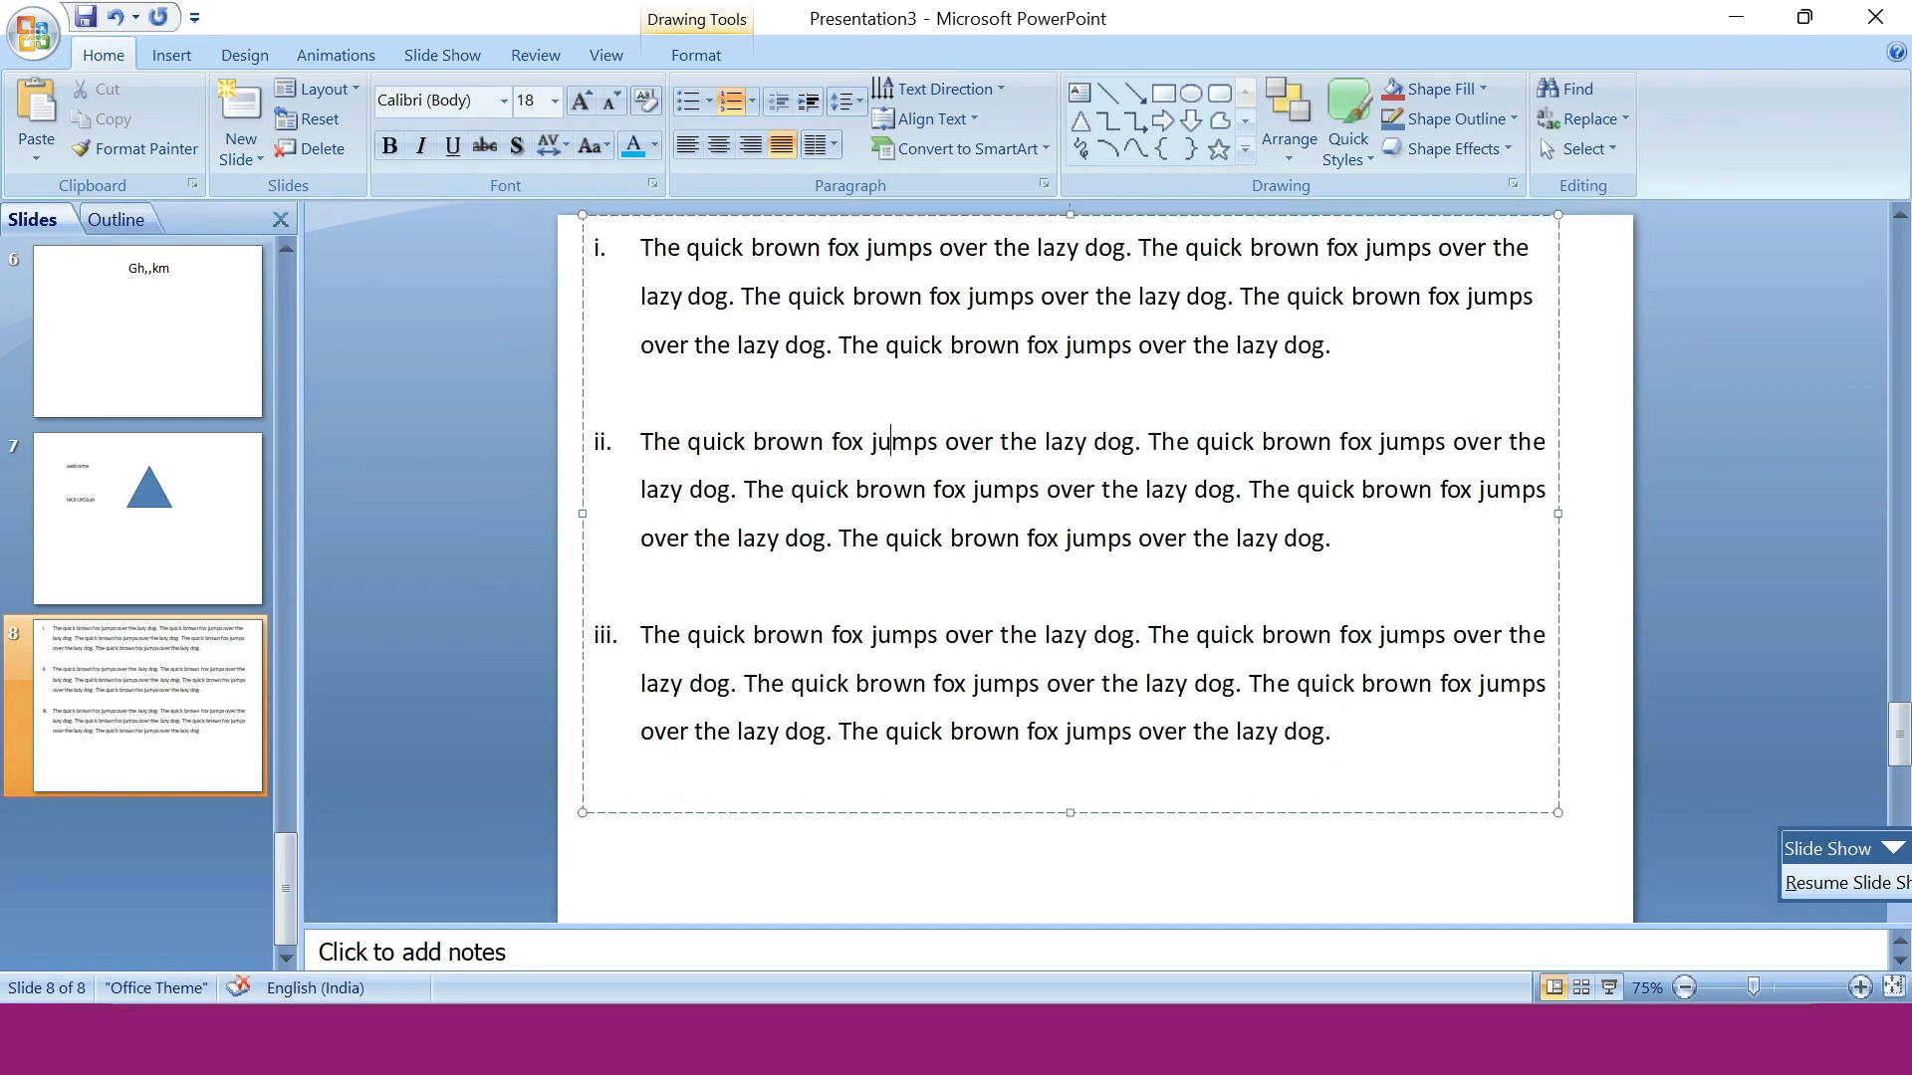
pyautogui.moveTo(1332, 731); pyautogui.dragTo(640, 249)
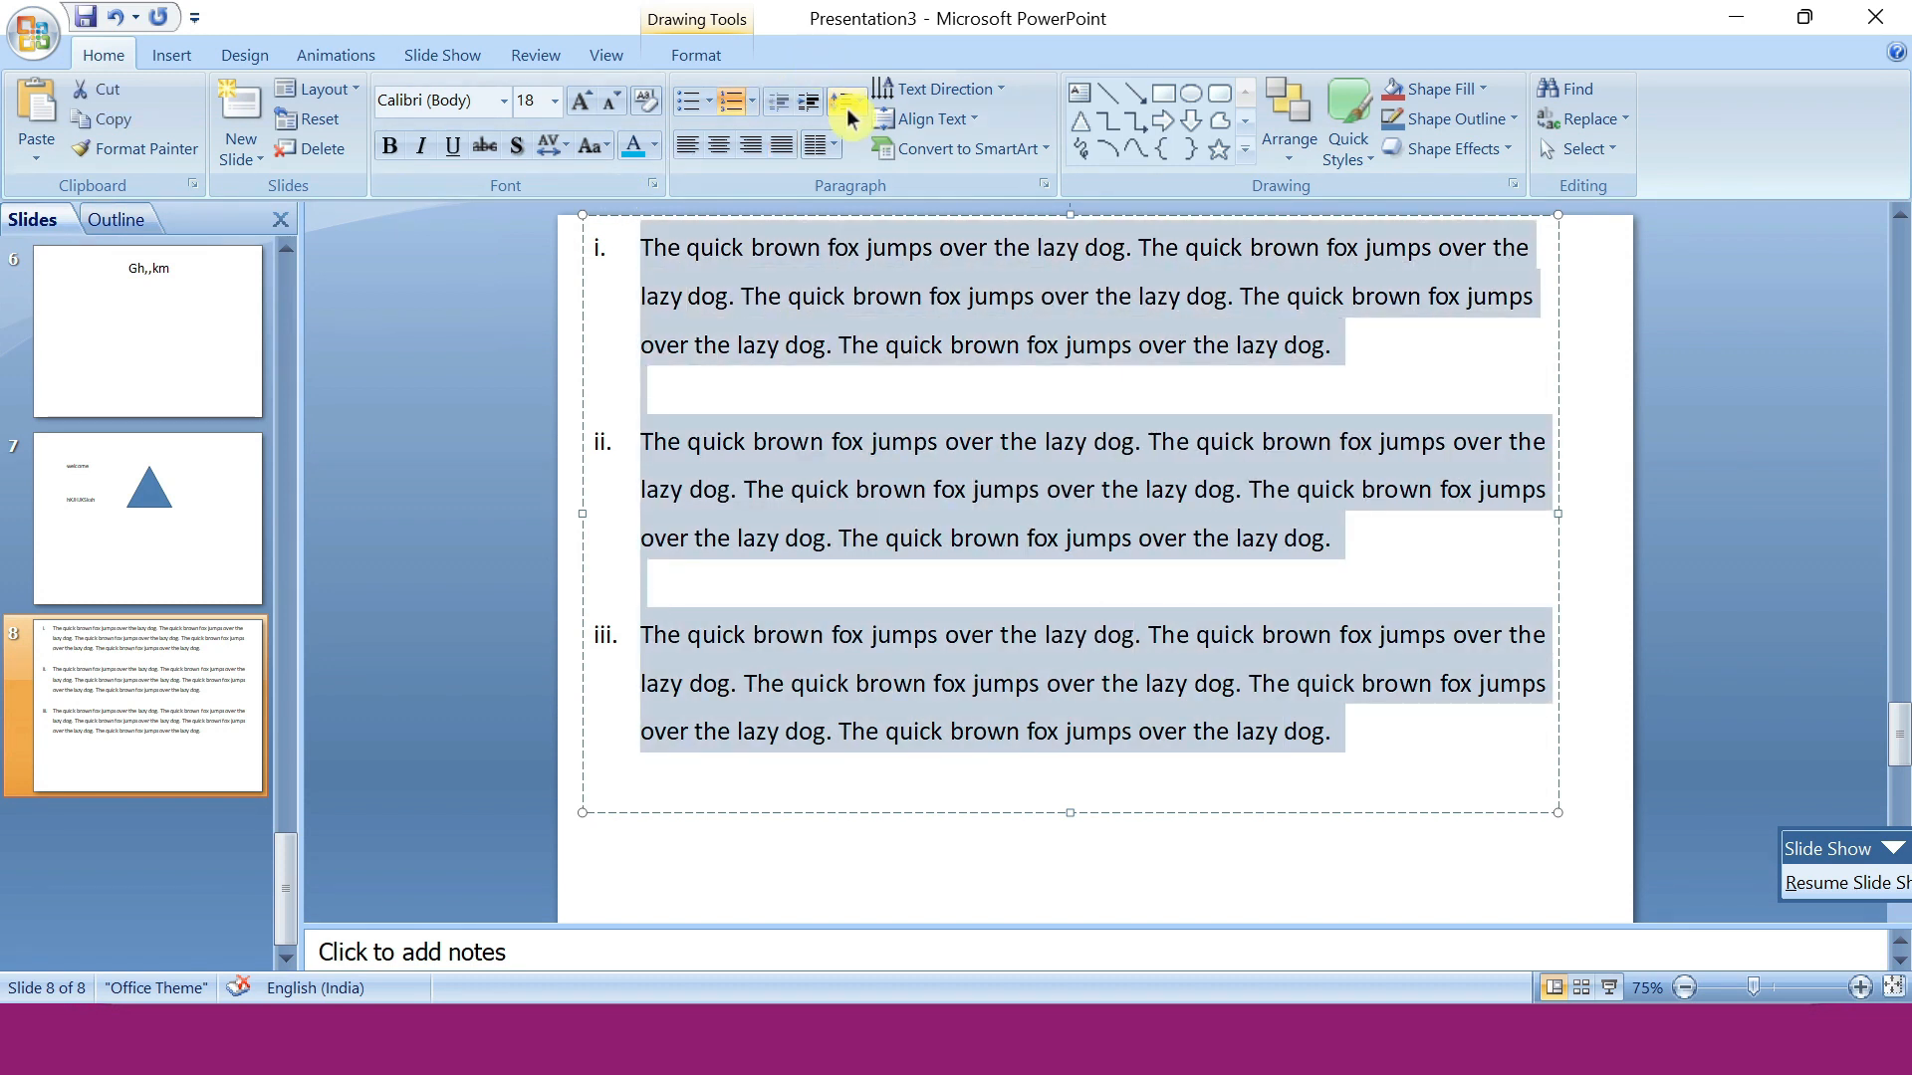
pyautogui.click(835, 145)
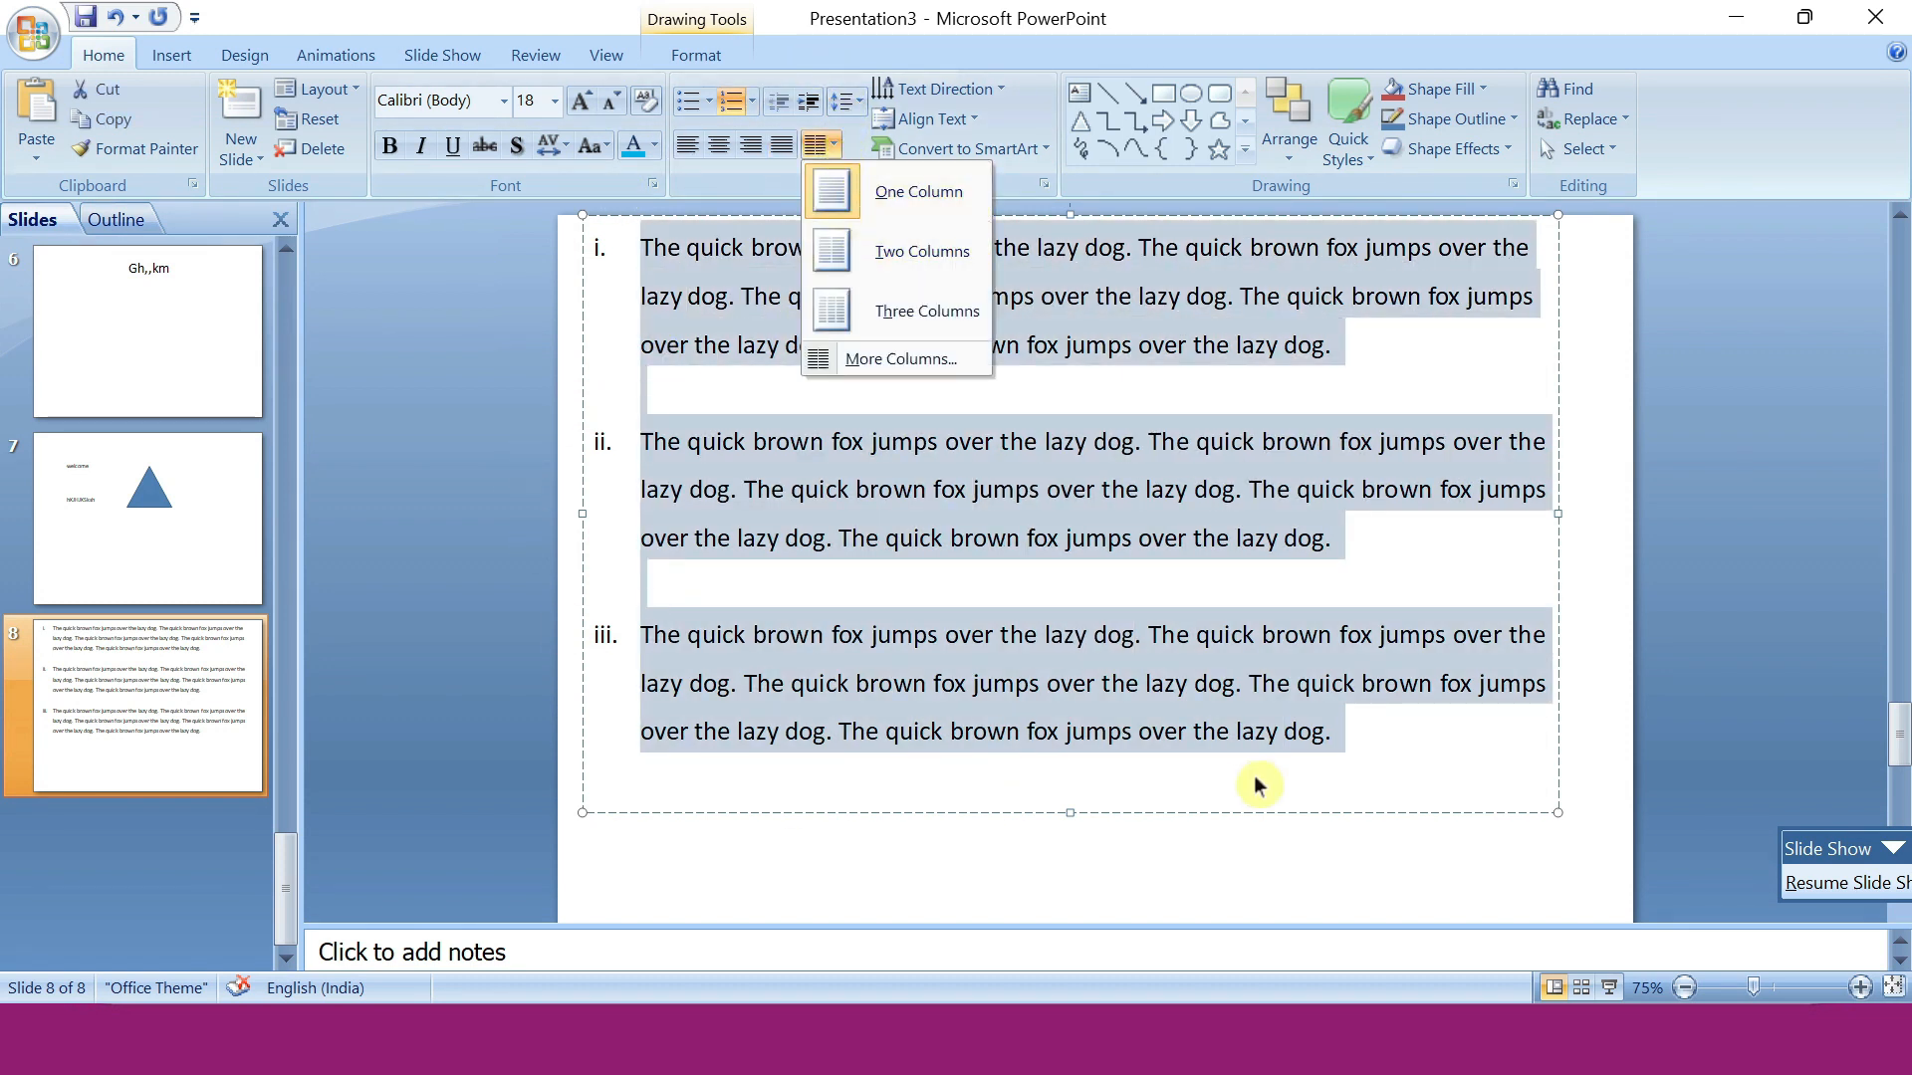
pyautogui.click(863, 269)
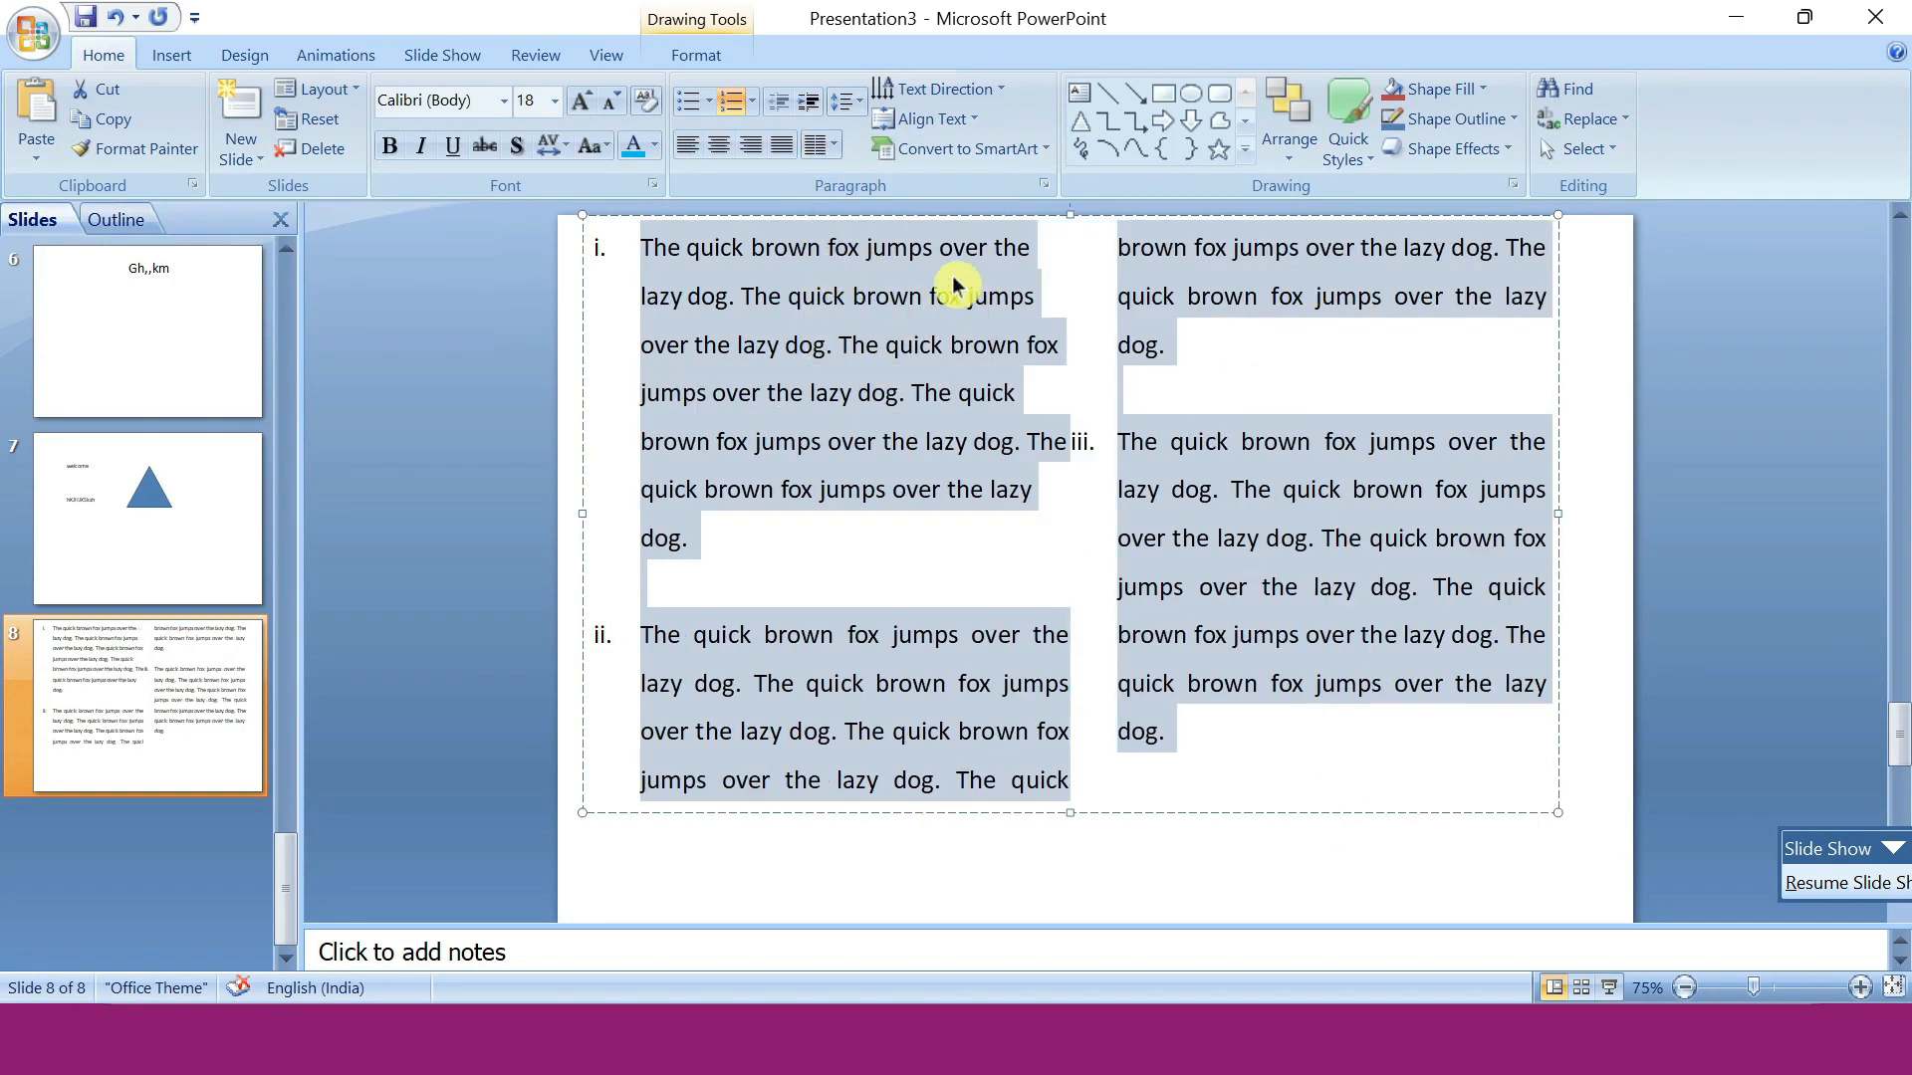
pyautogui.click(837, 157)
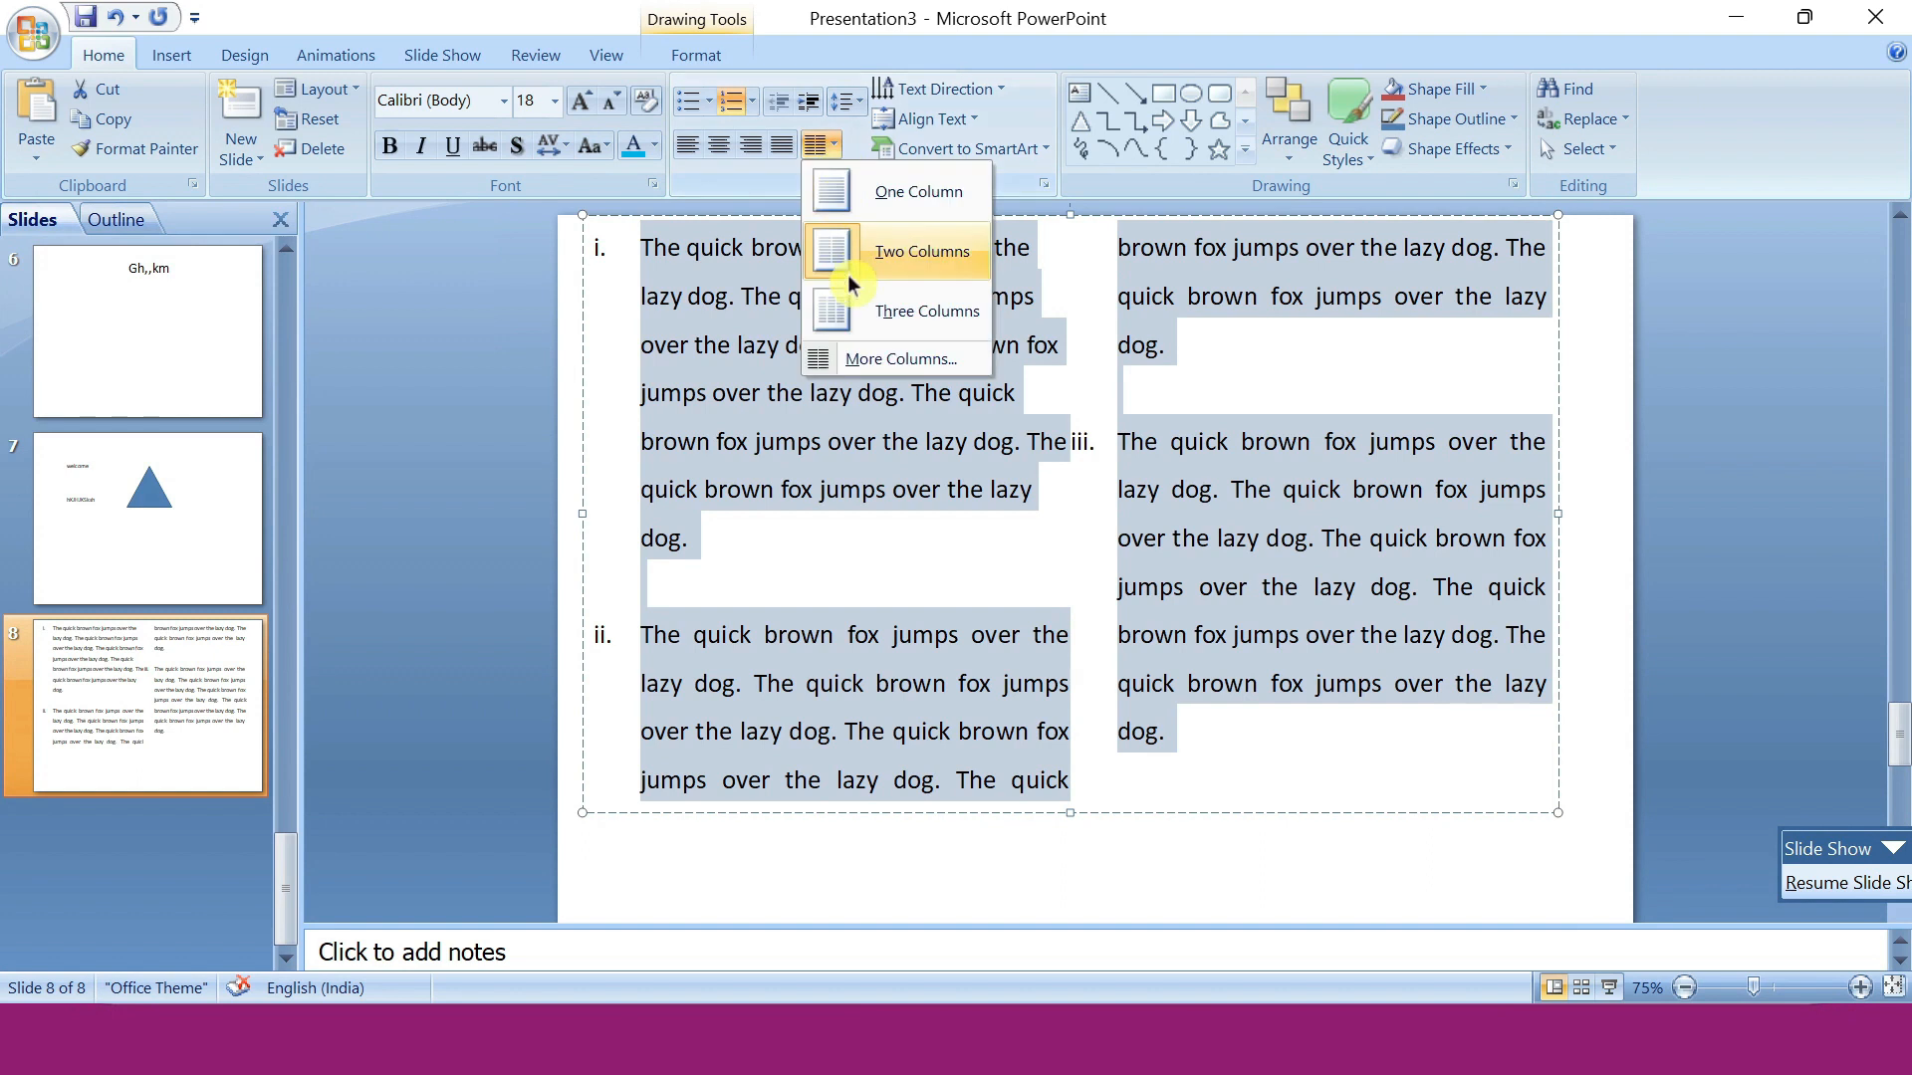
pyautogui.click(857, 320)
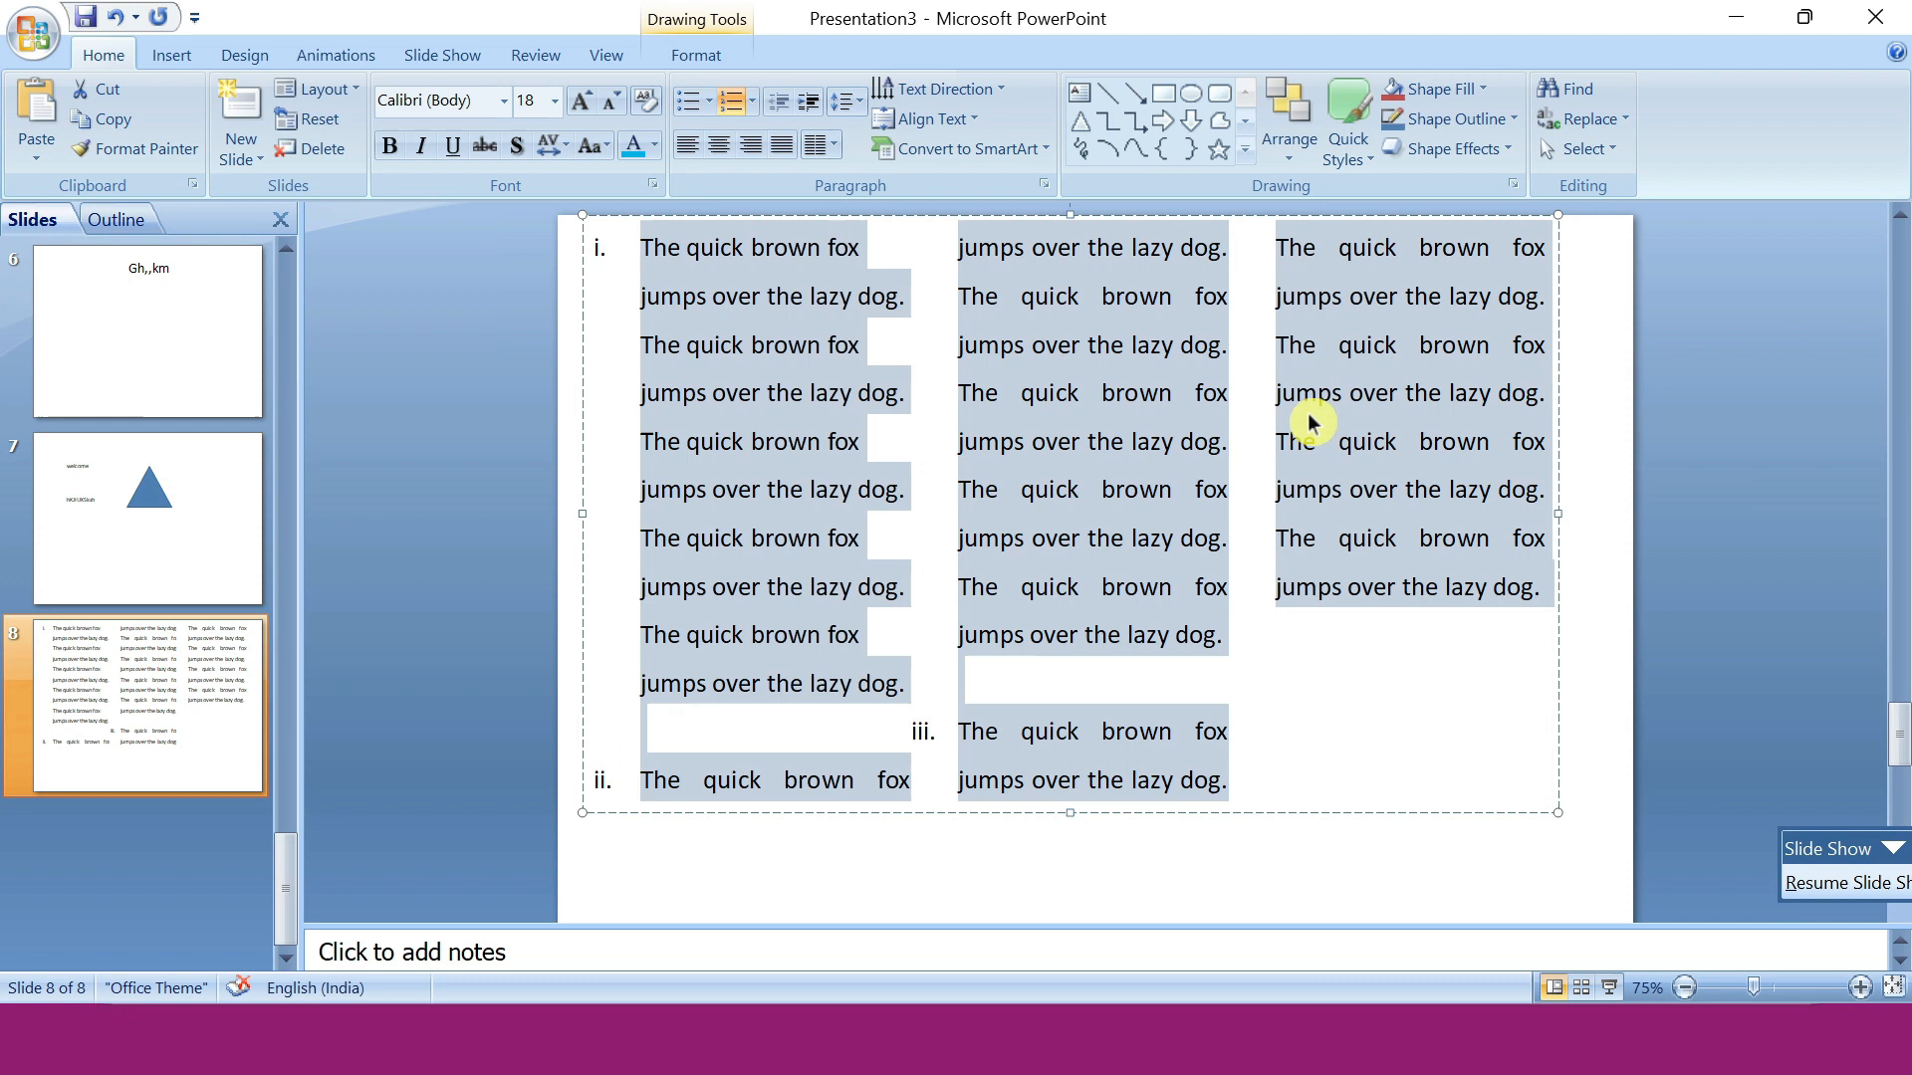
pyautogui.click(819, 167)
pyautogui.click(847, 209)
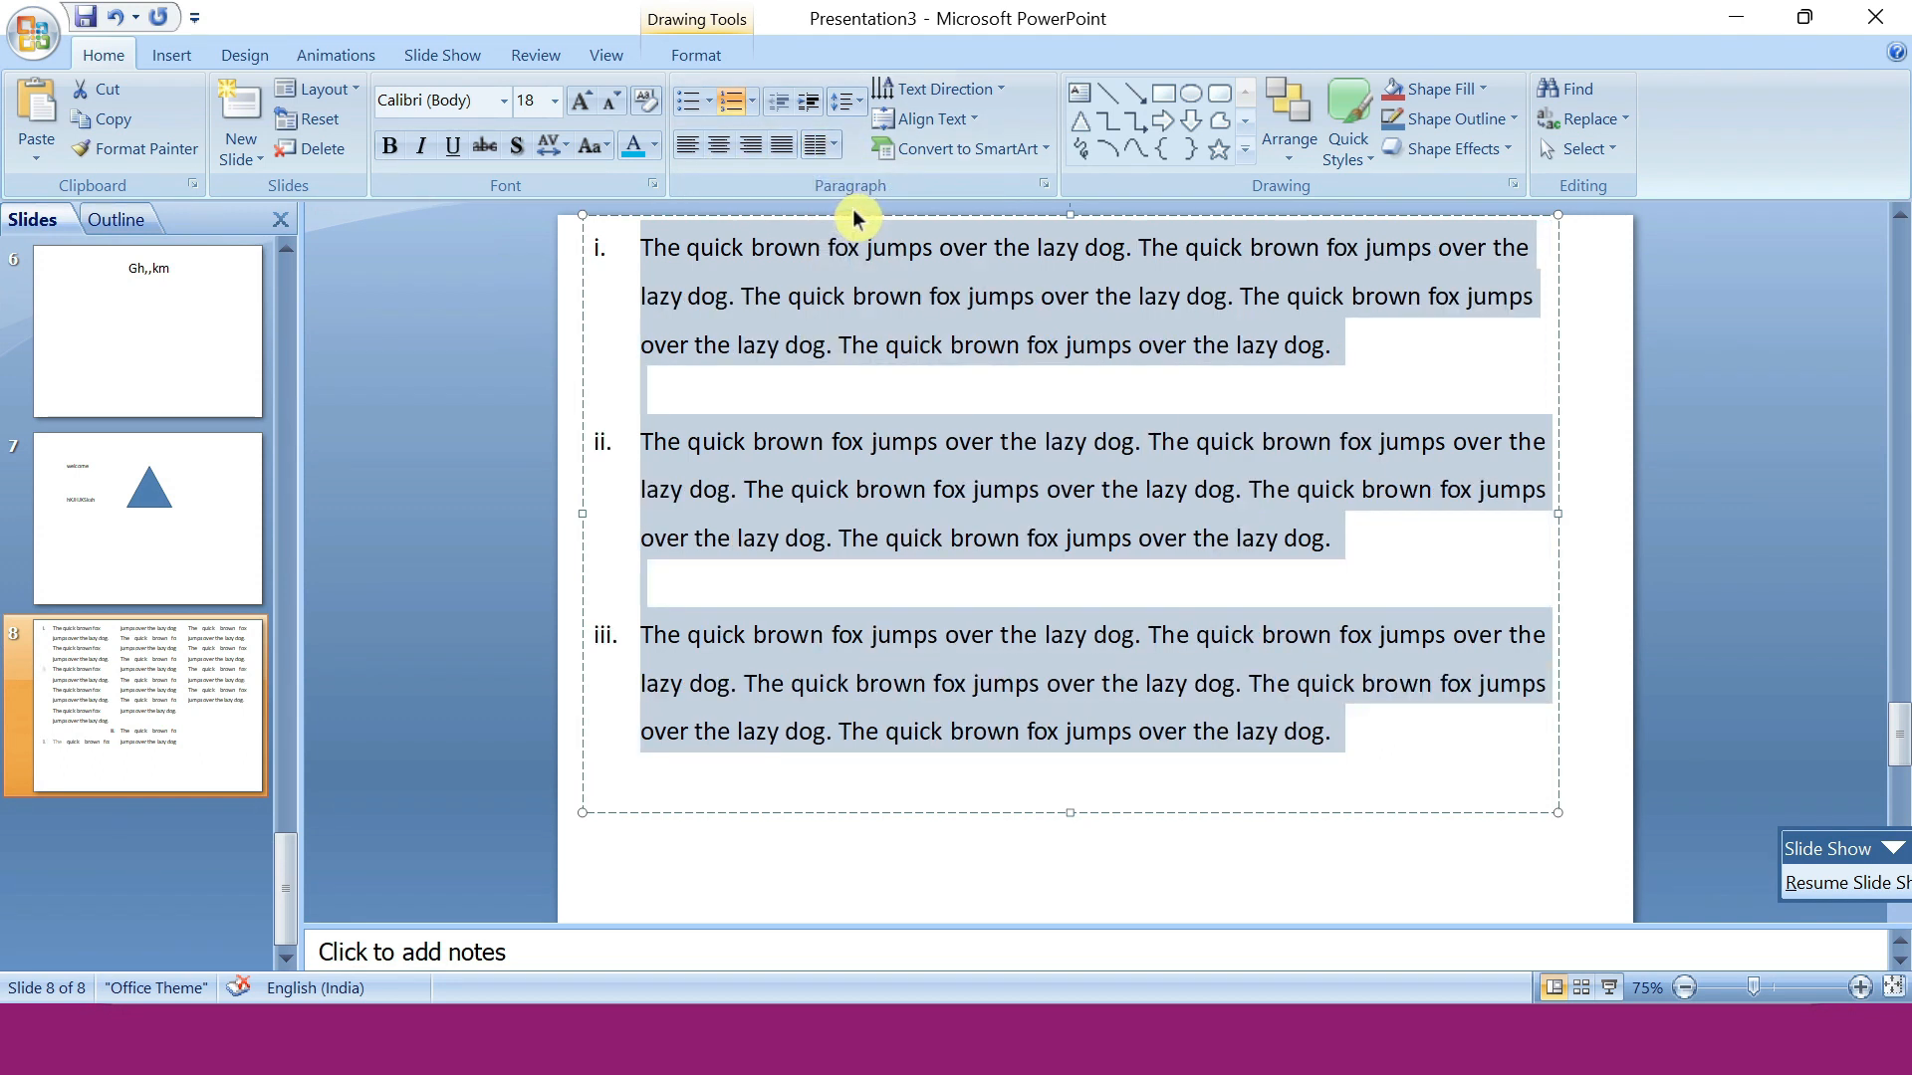
# Check the custom column number and spacing settings for the numbered paragraphs without applying any.
pyautogui.click(836, 156)
pyautogui.click(877, 370)
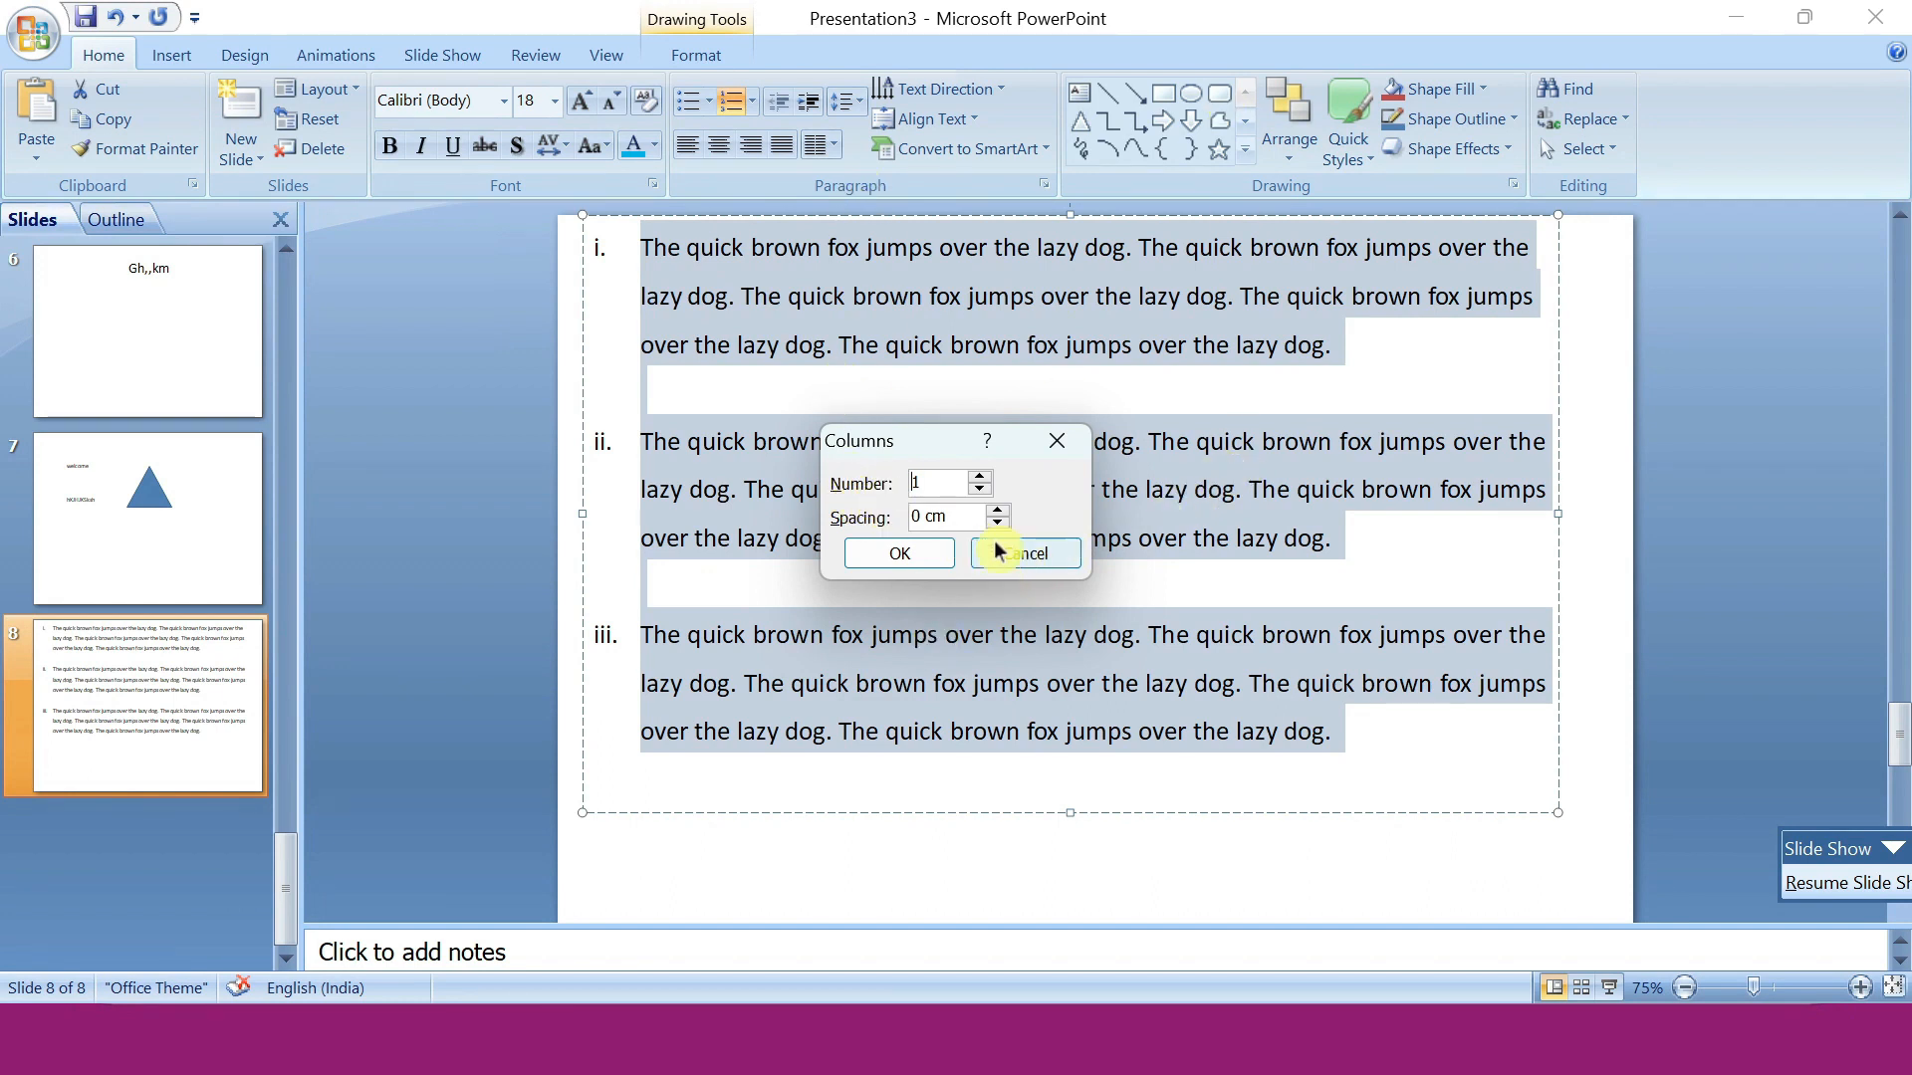
pyautogui.click(1076, 443)
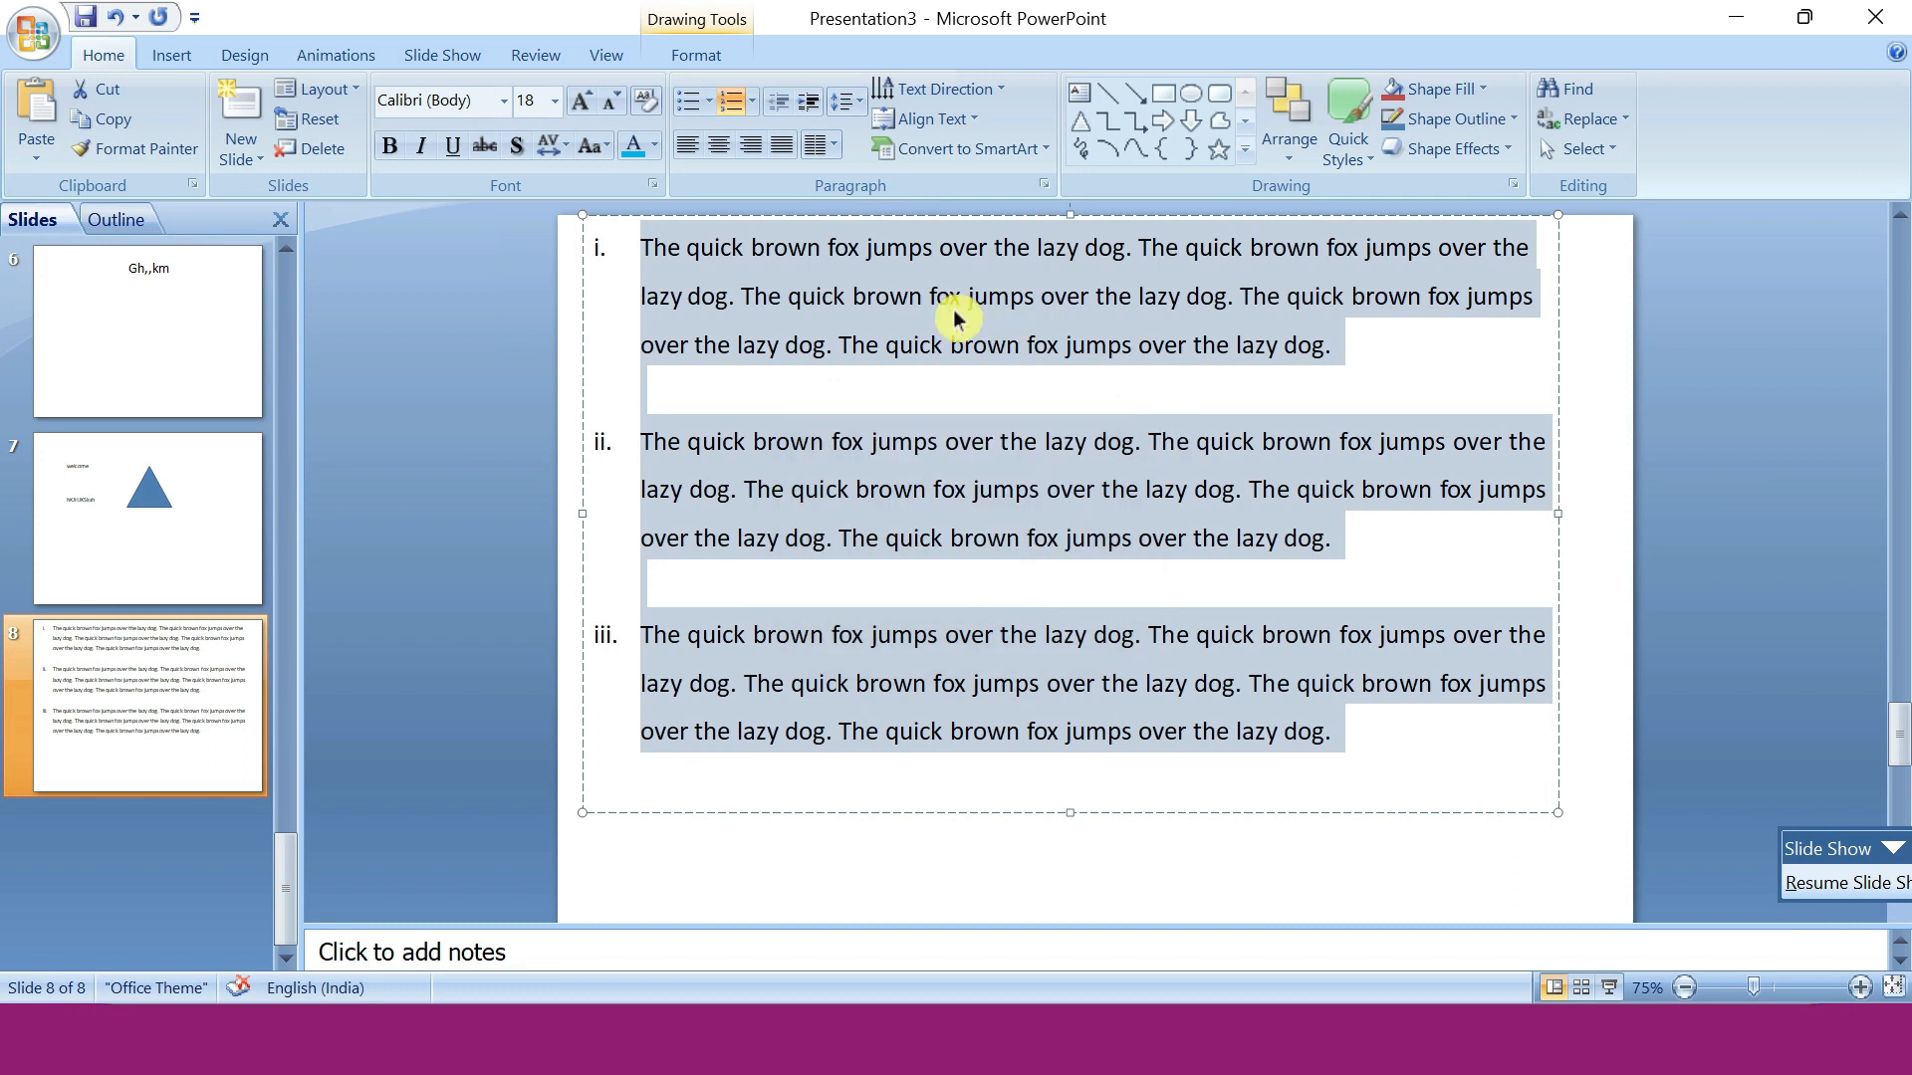
pyautogui.click(964, 390)
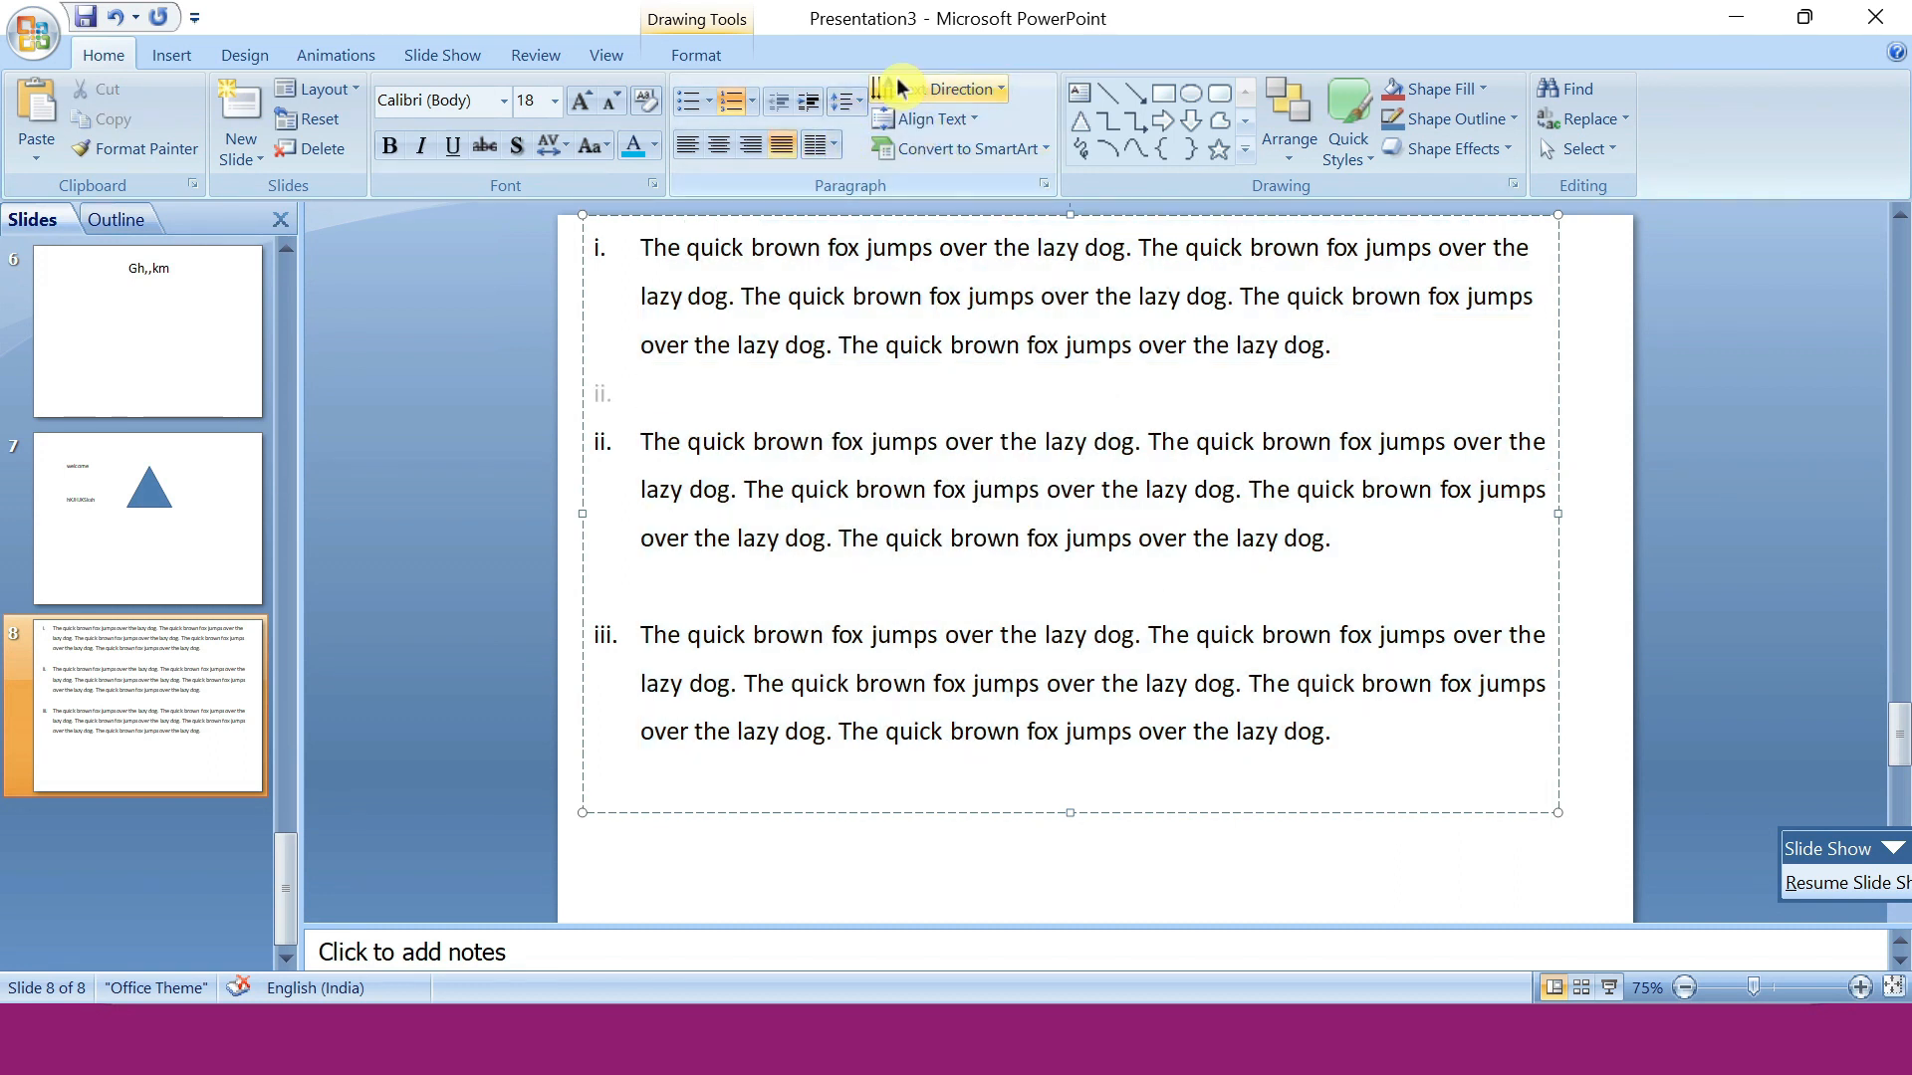
# Change slide 6's title to "Welcome" and rotate all of its text 90°.
pyautogui.click(170, 320)
pyautogui.click(1057, 261)
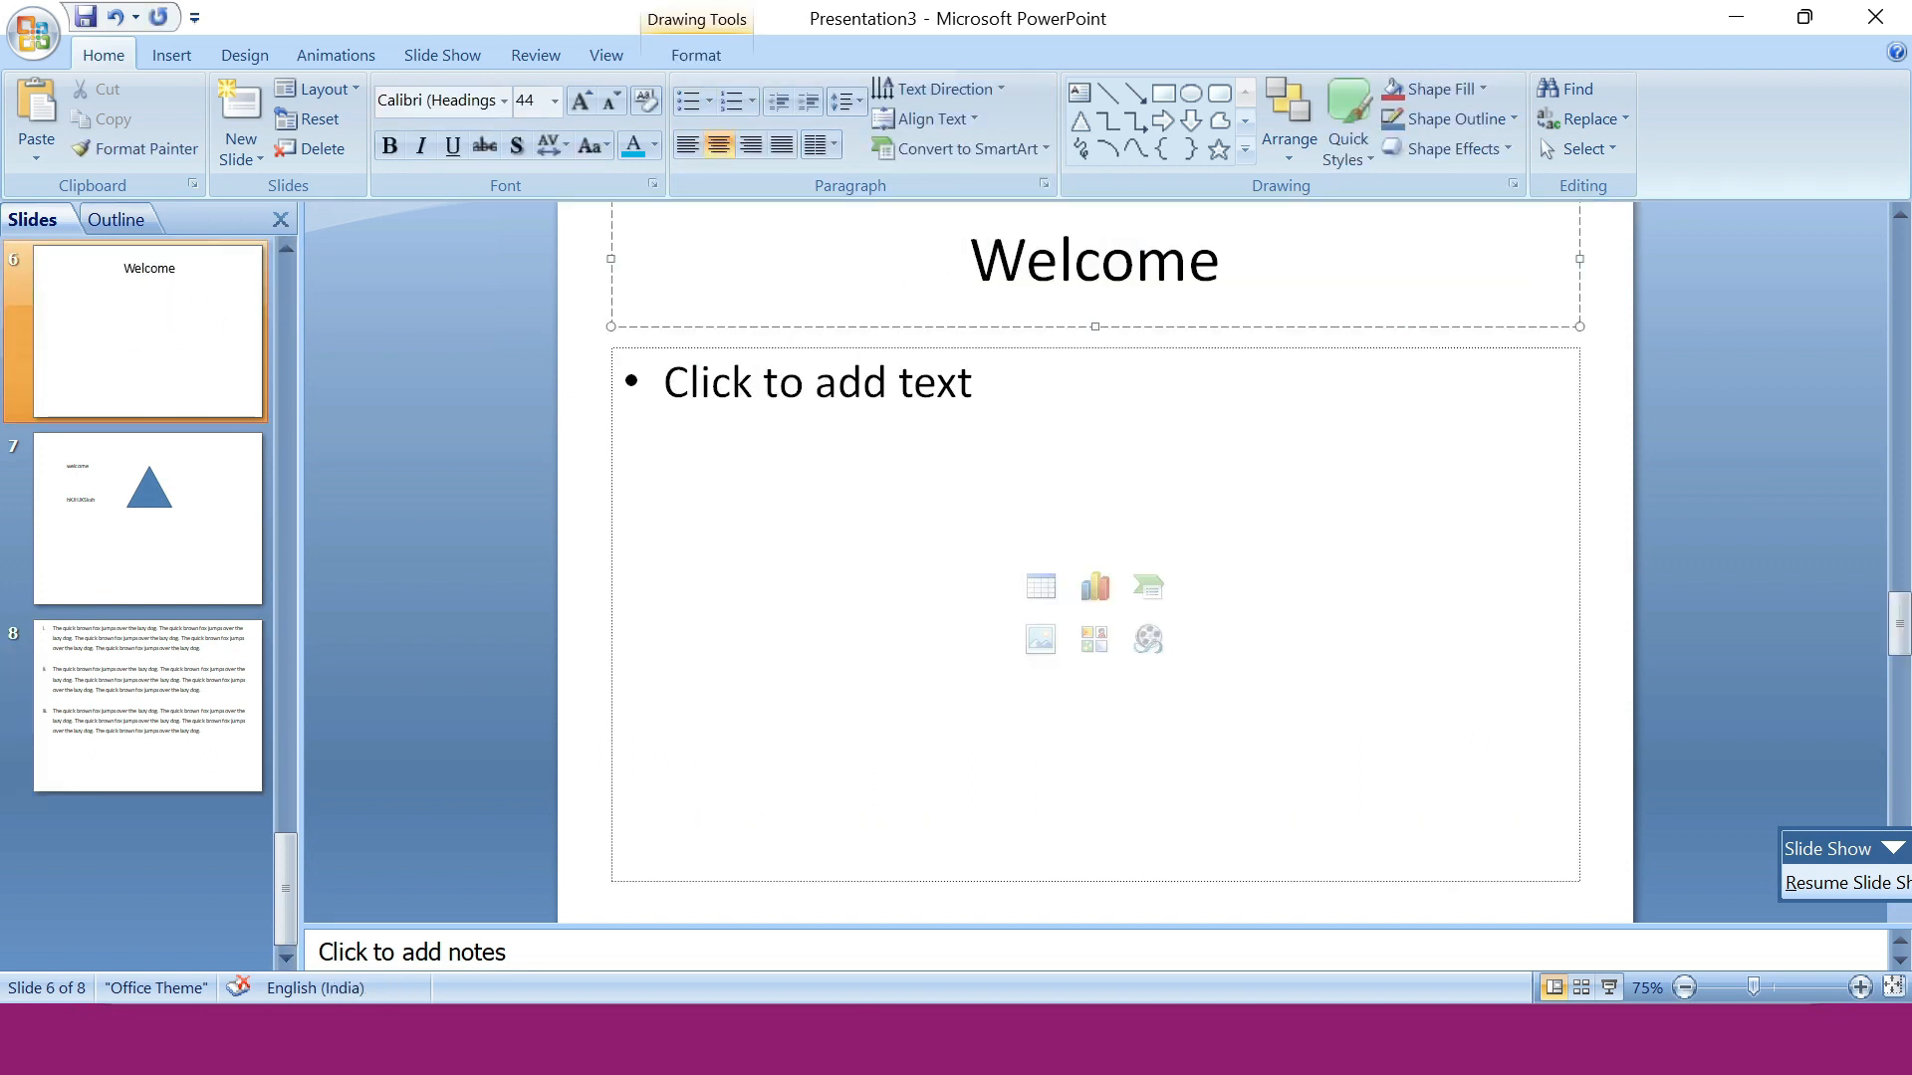
pyautogui.hotkey('ctrl', 'a')
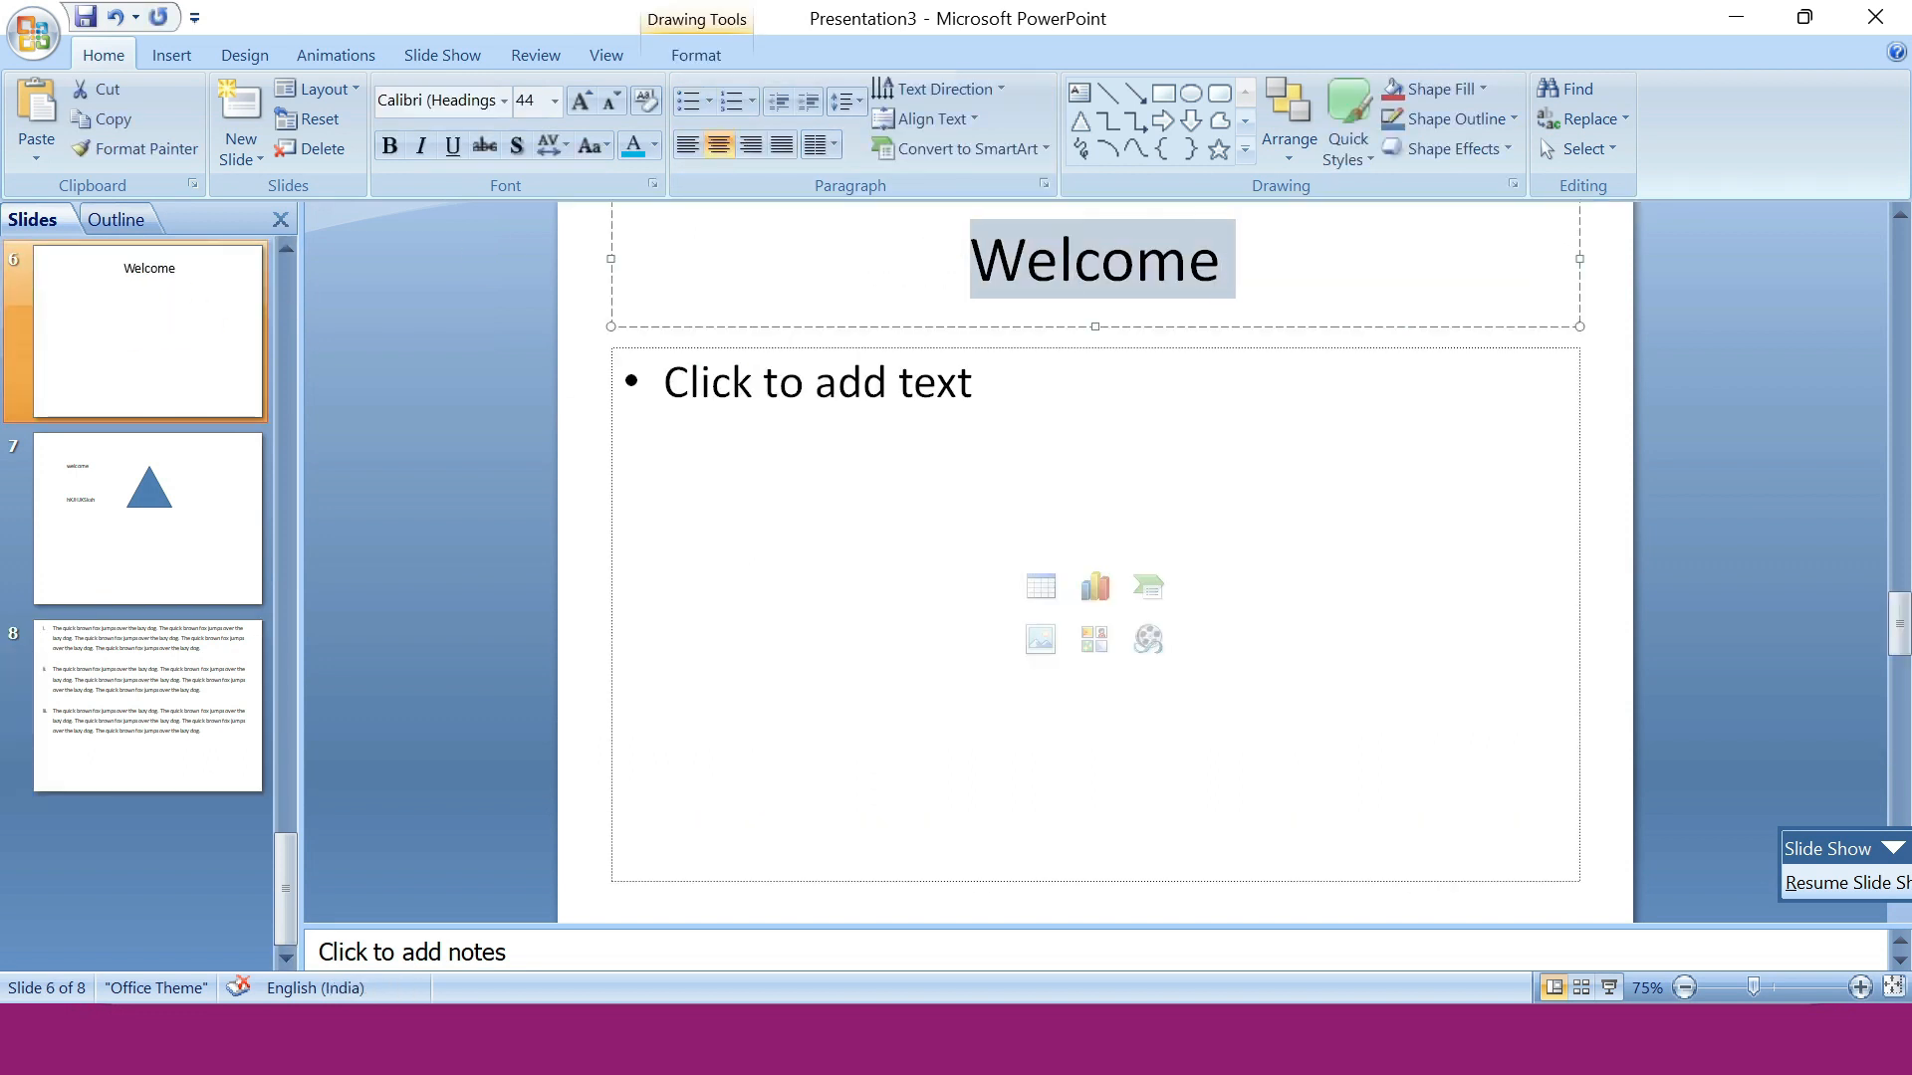
pyautogui.click(1010, 92)
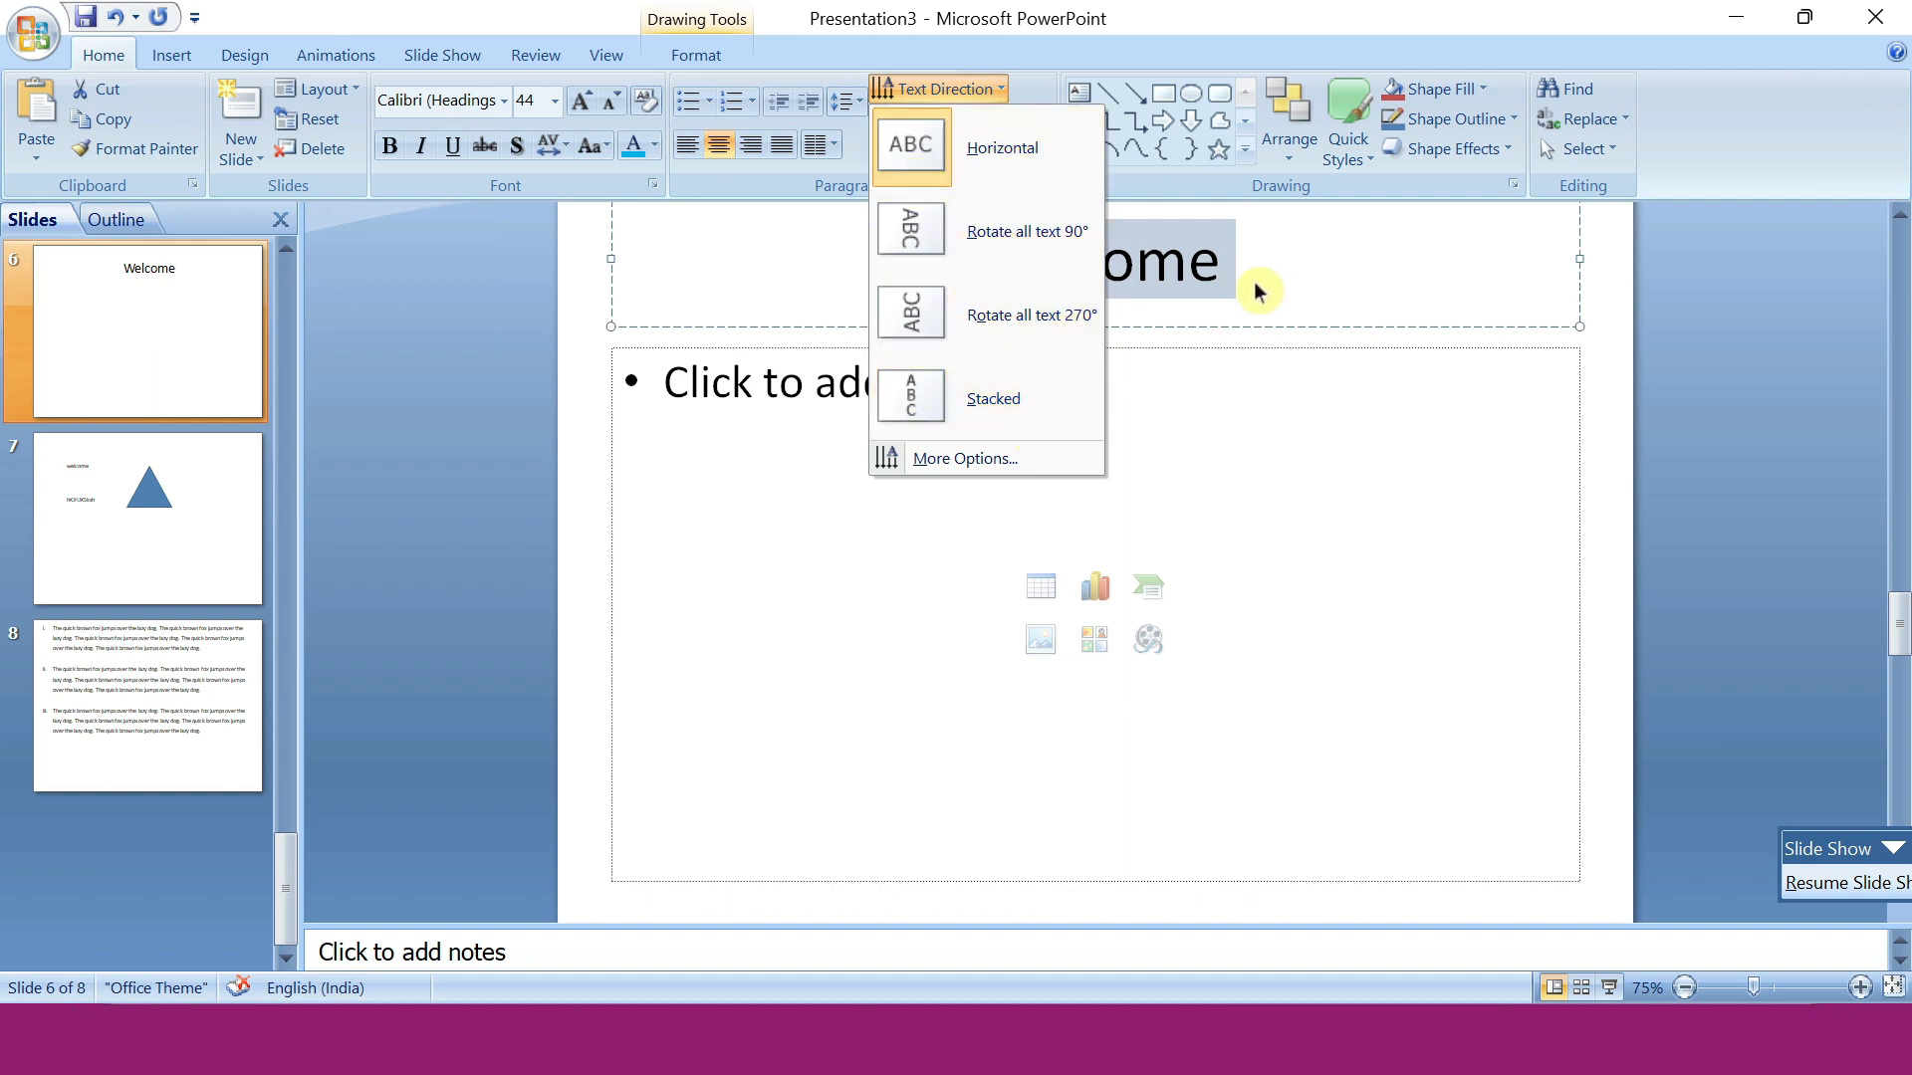
pyautogui.click(1021, 237)
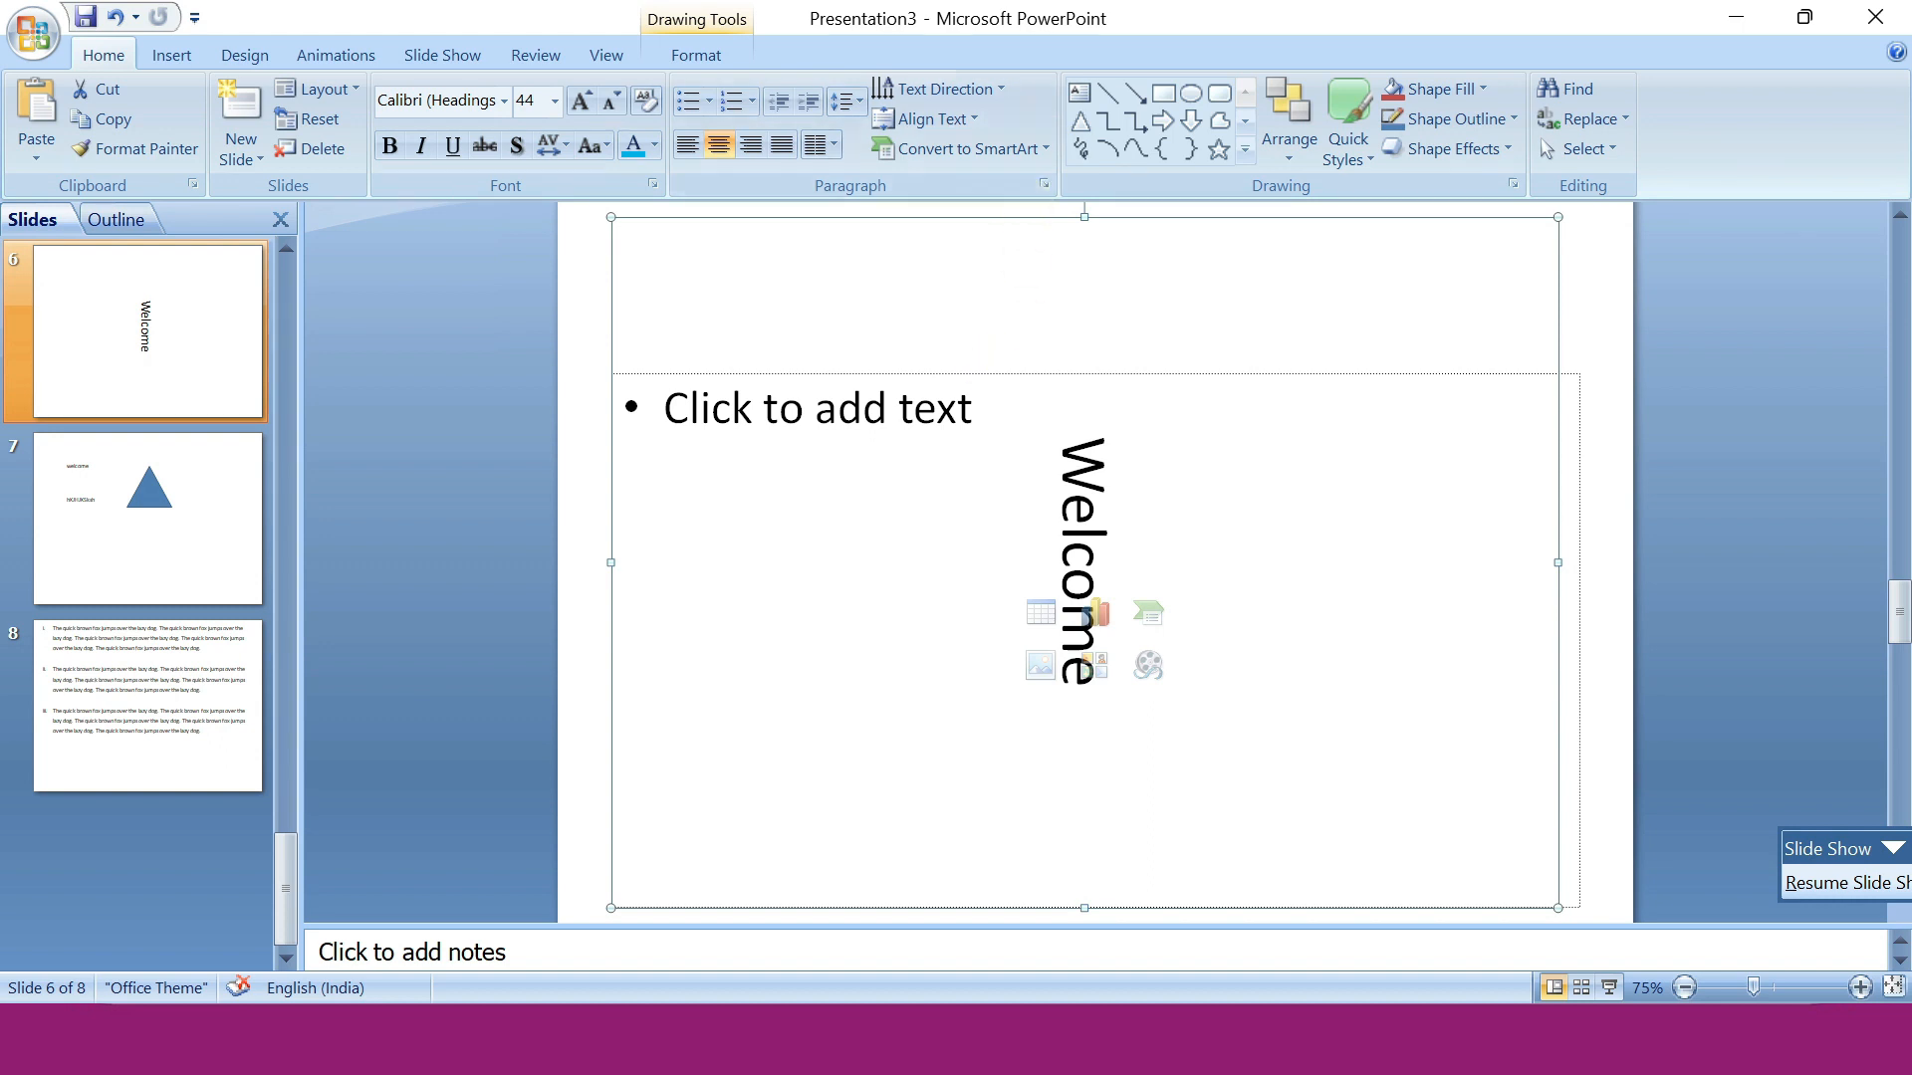
# Try the 270° rotated and stacked text directions on the "Welcome" title and return it to horizontal.
pyautogui.click(990, 88)
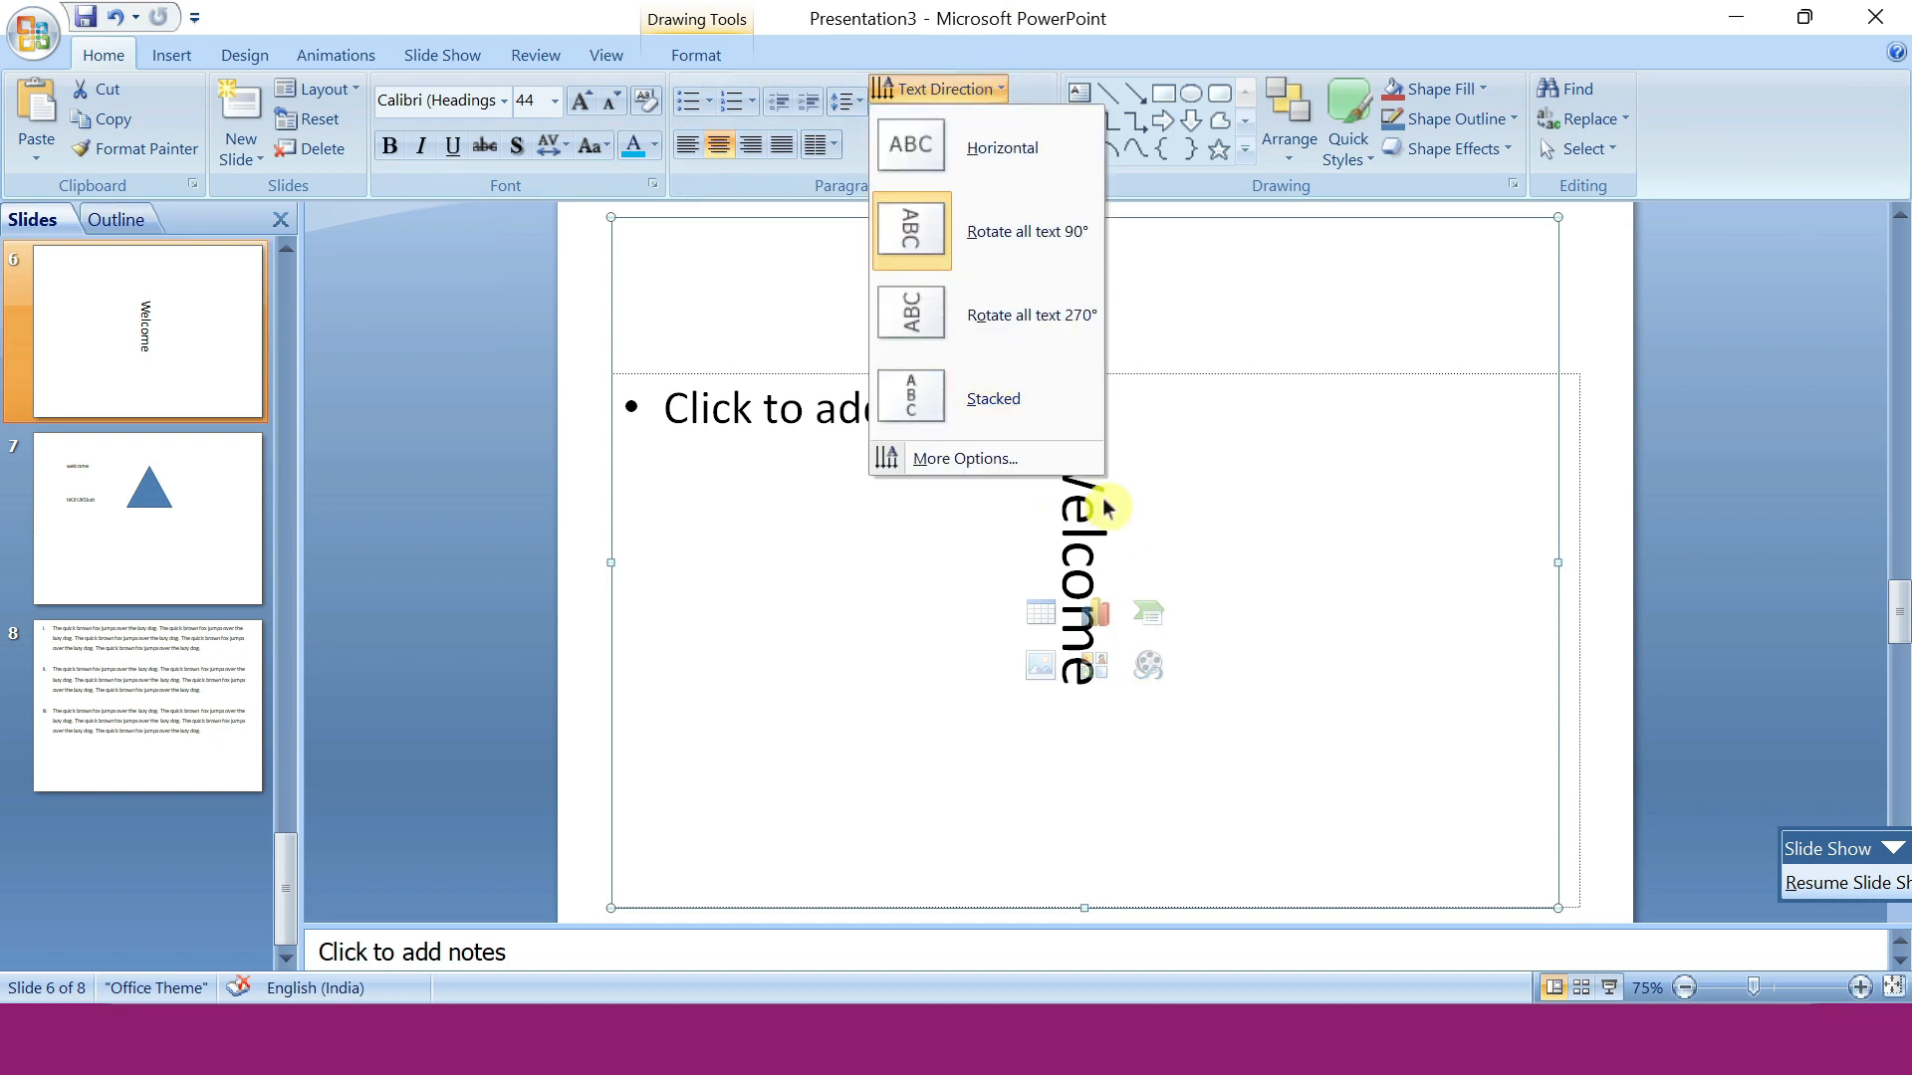
pyautogui.click(1075, 318)
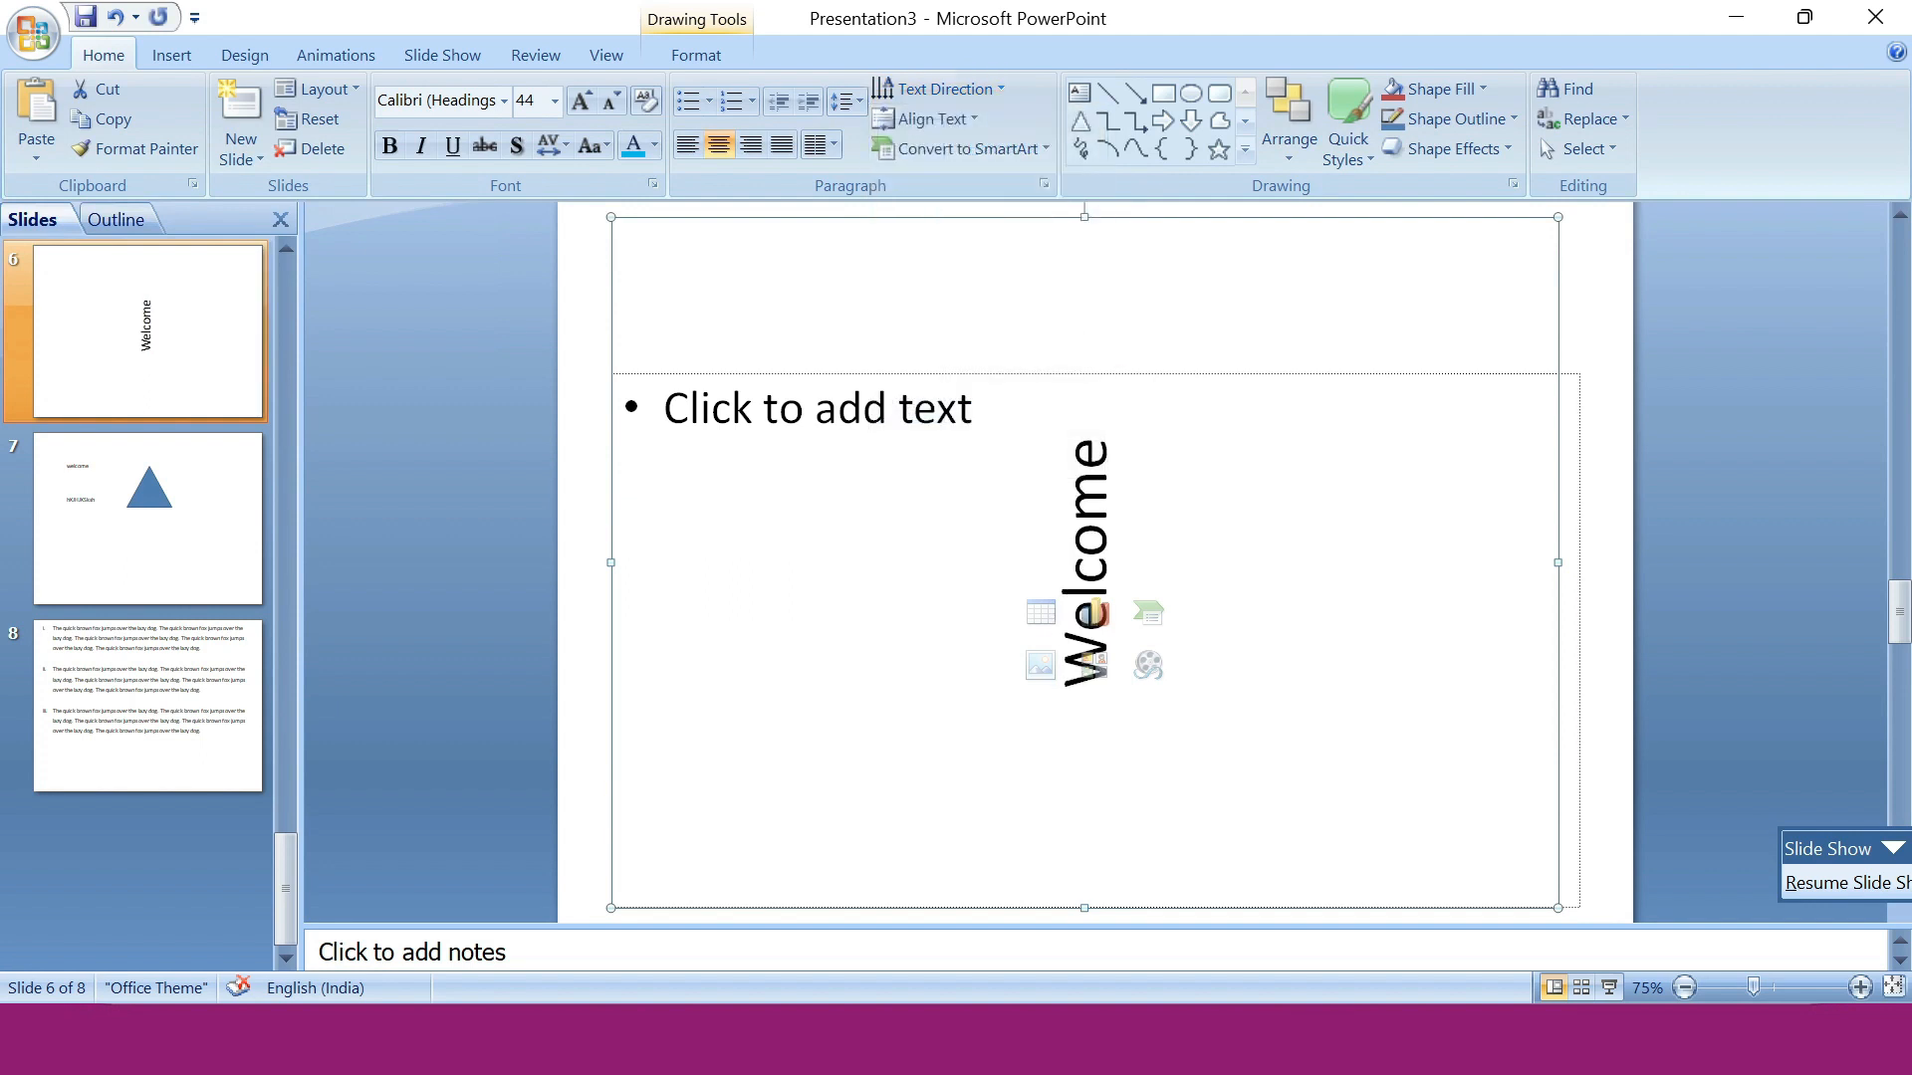
pyautogui.click(991, 92)
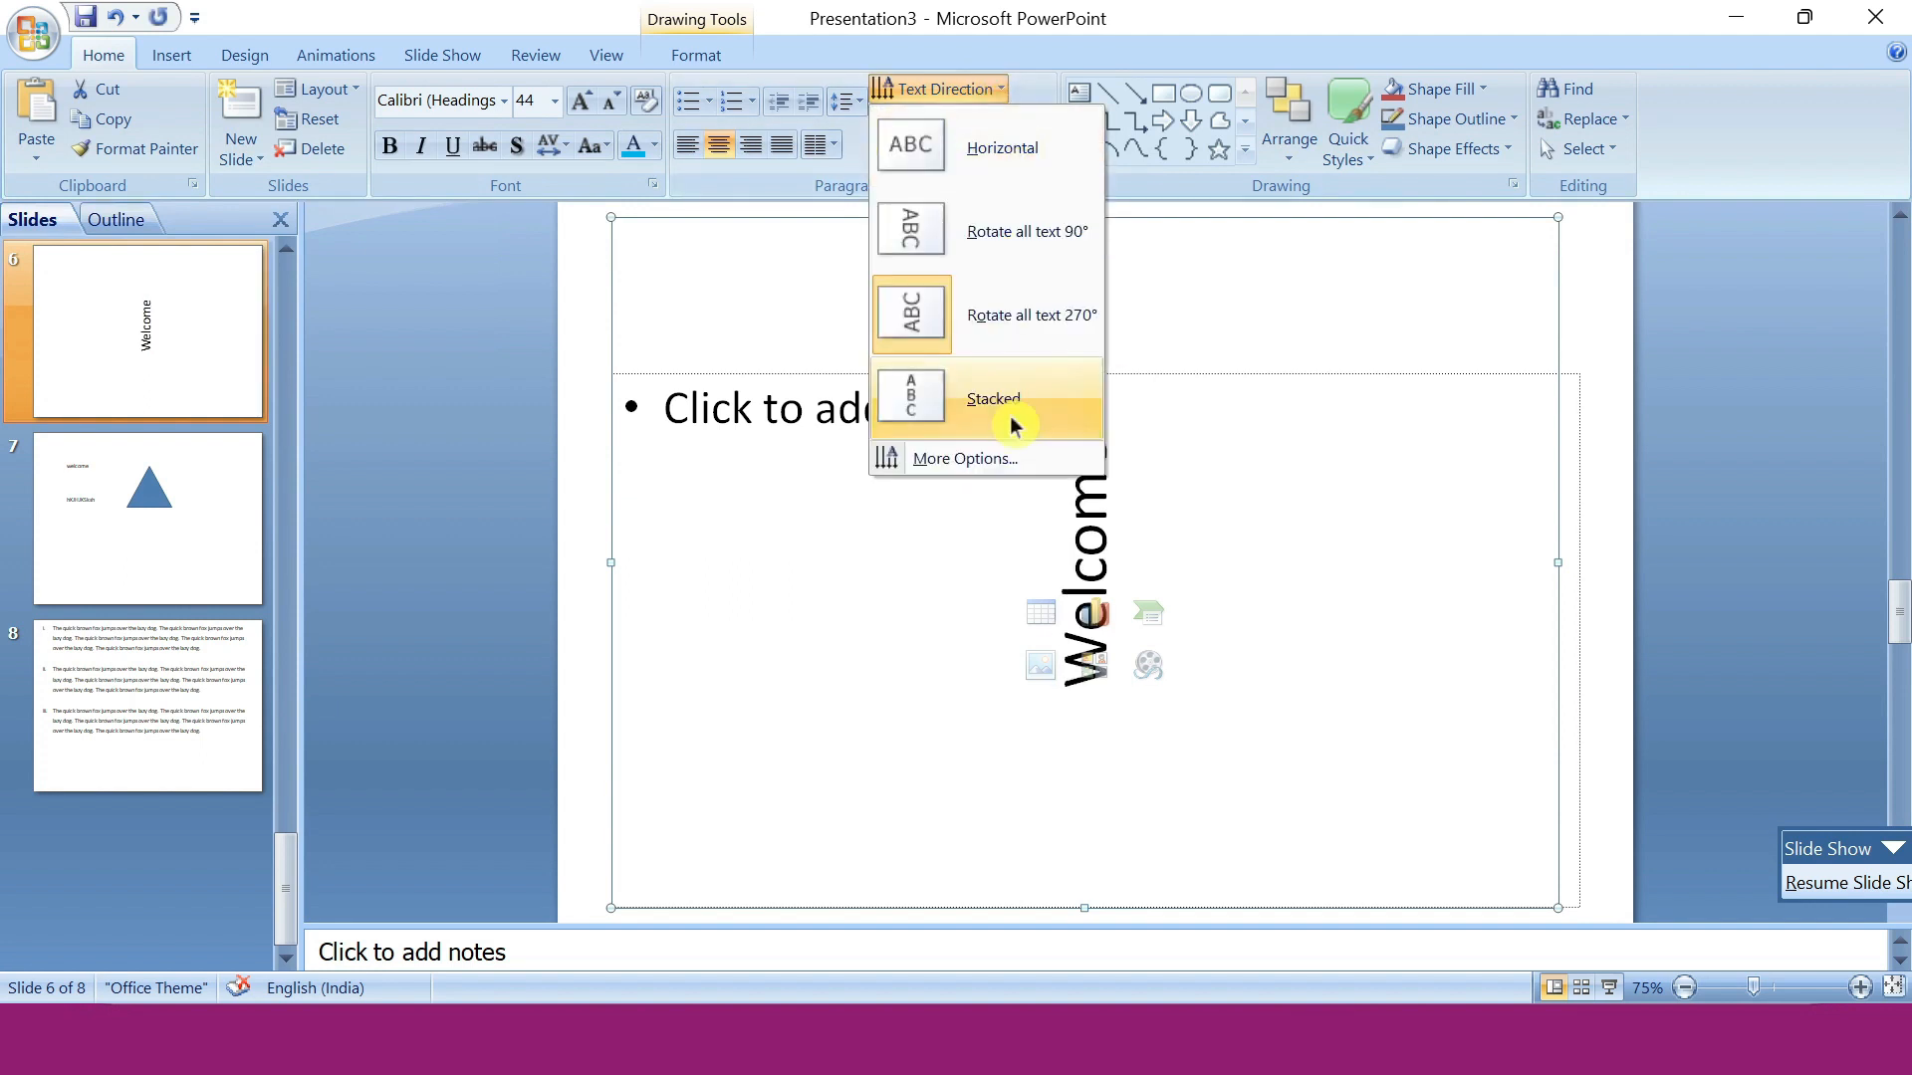
pyautogui.click(1016, 411)
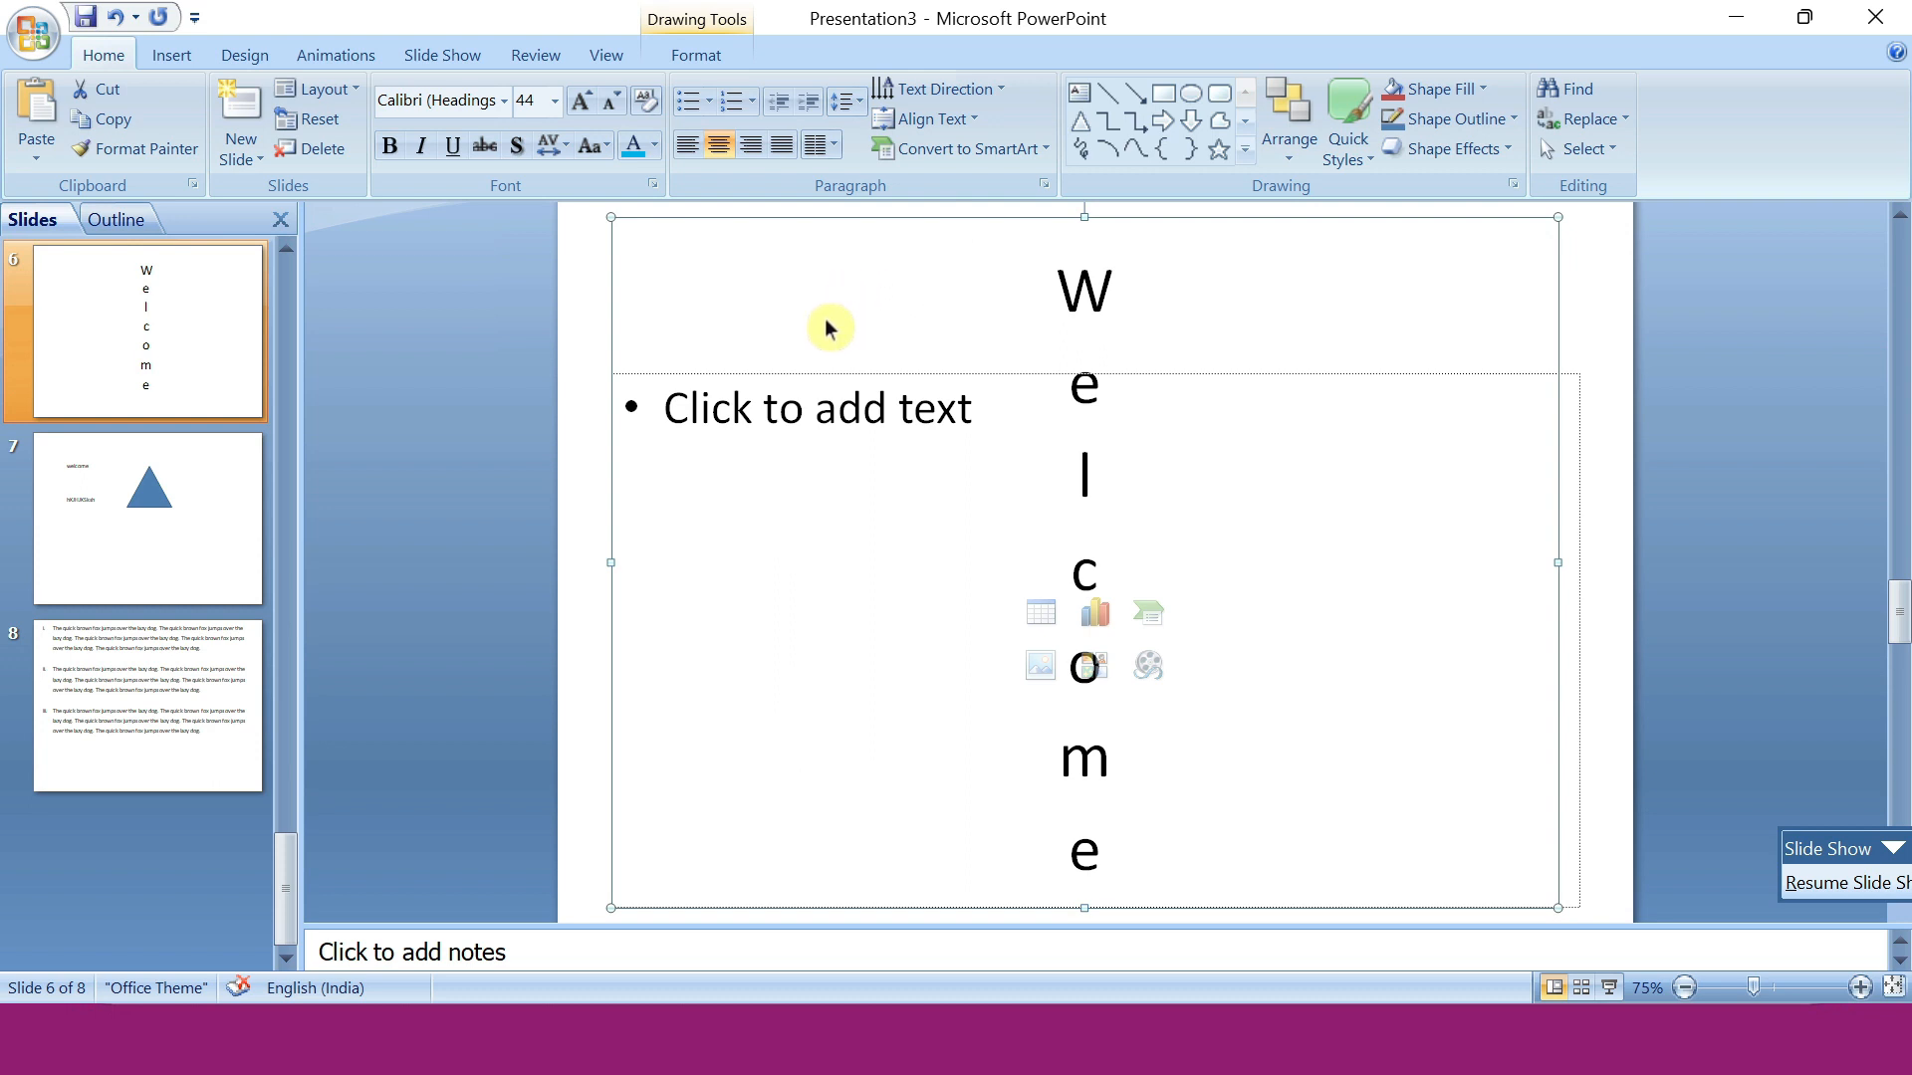
pyautogui.click(998, 87)
pyautogui.click(1012, 140)
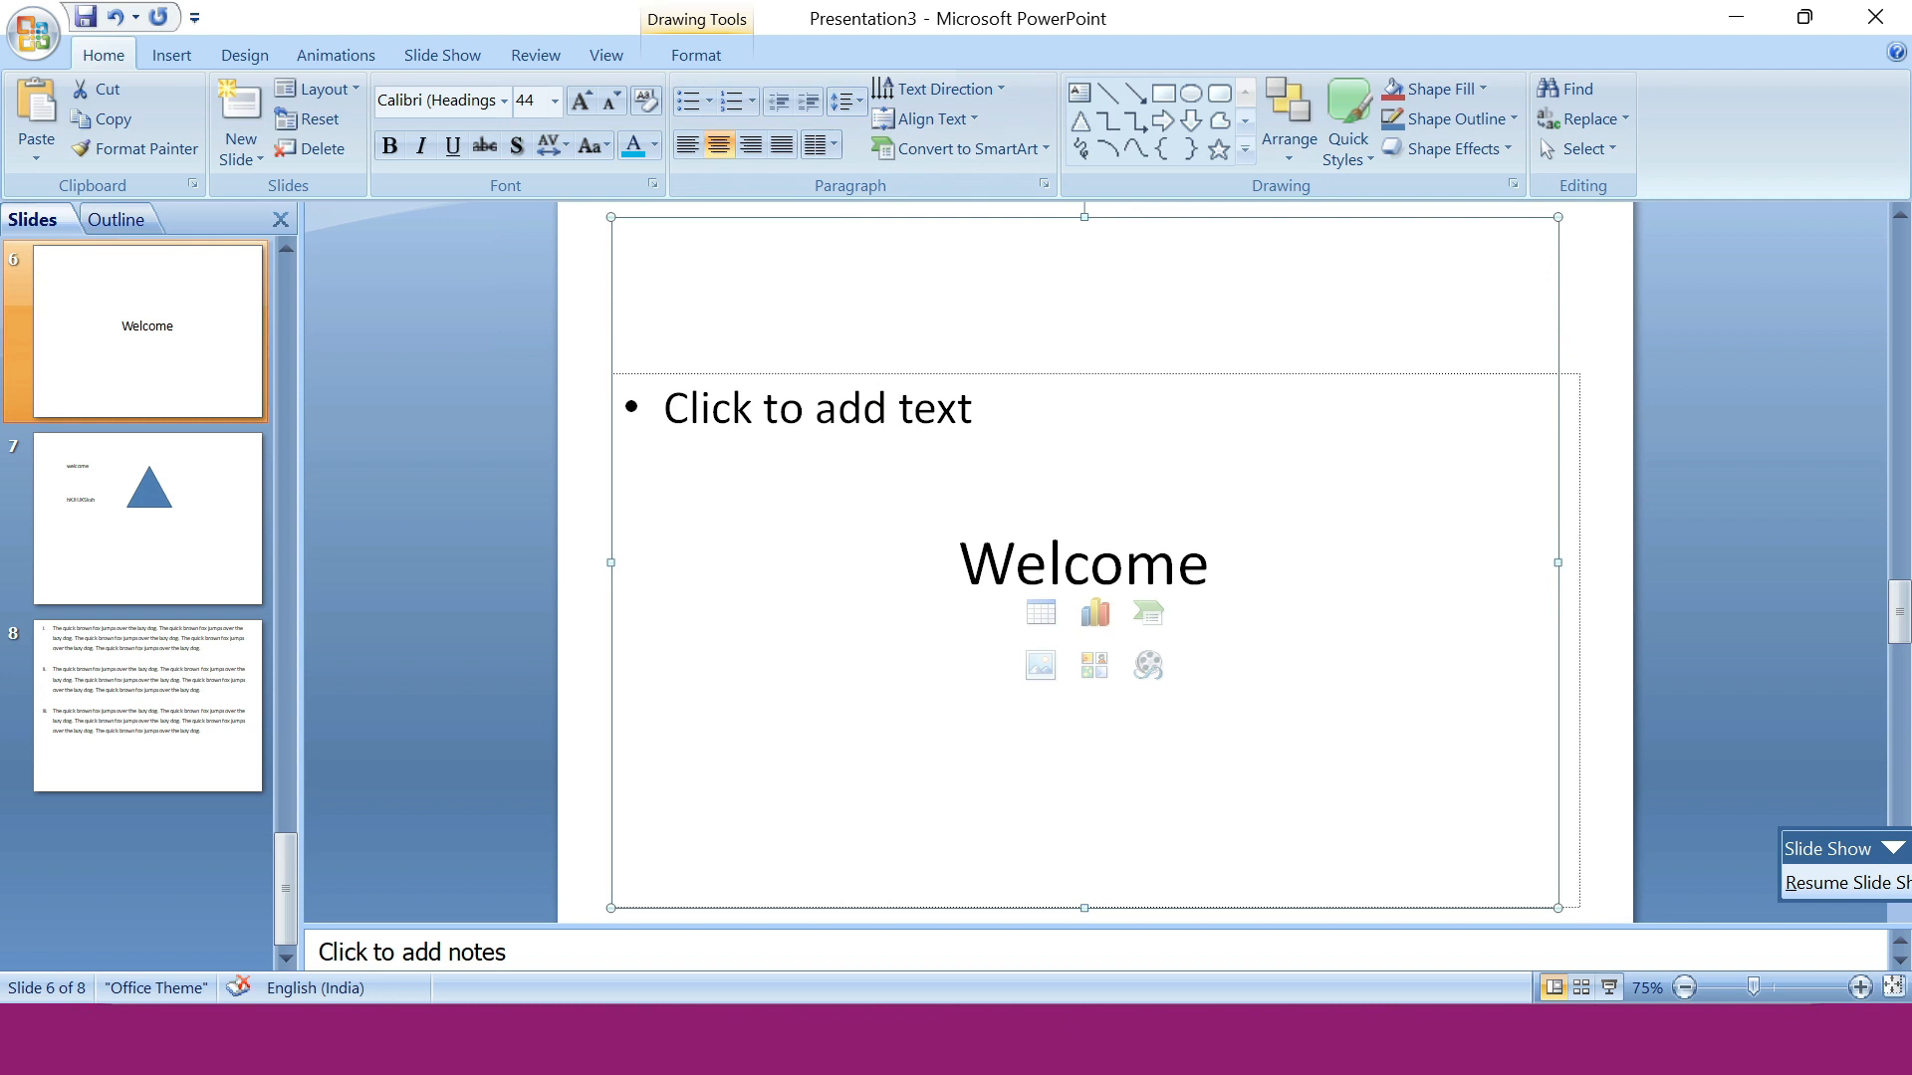
# Try top and bottom vertical alignment on slide 6's "Welcome" title and return it to middle.
pyautogui.click(922, 121)
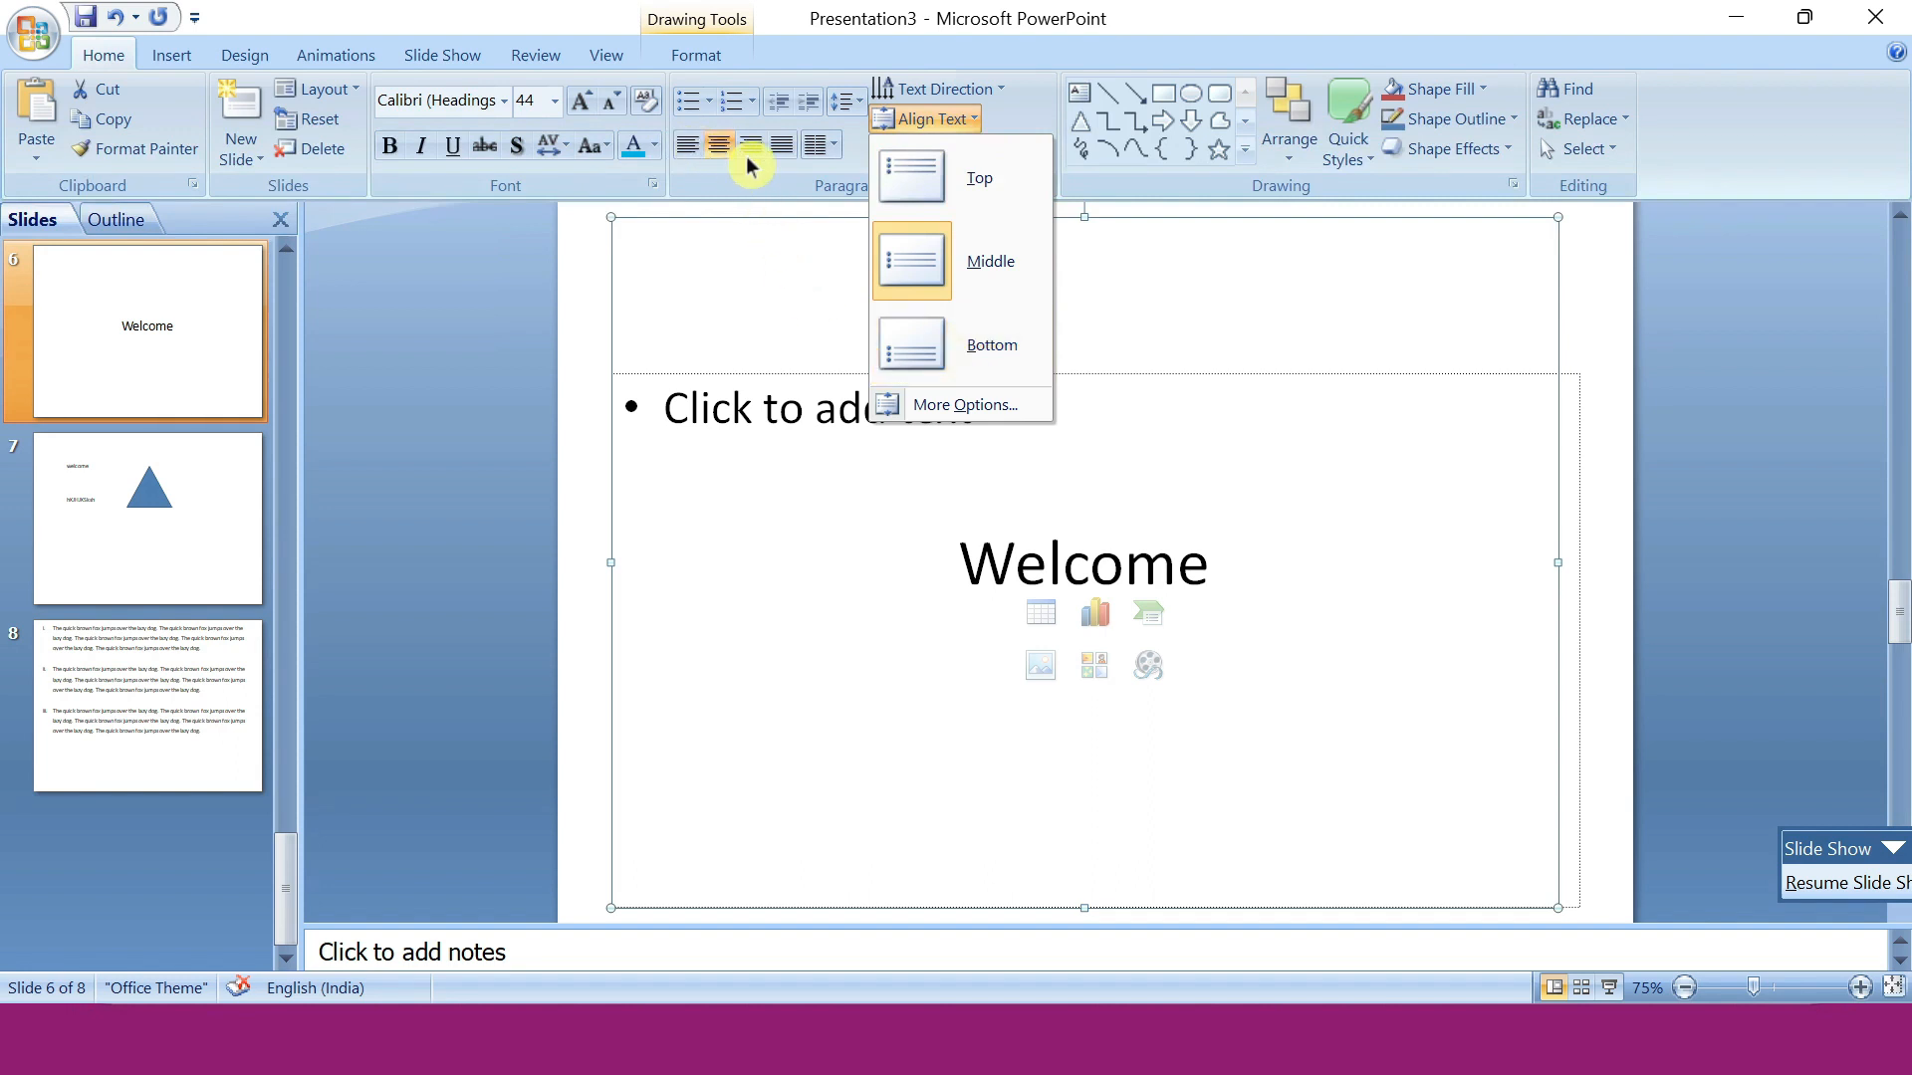
pyautogui.click(931, 179)
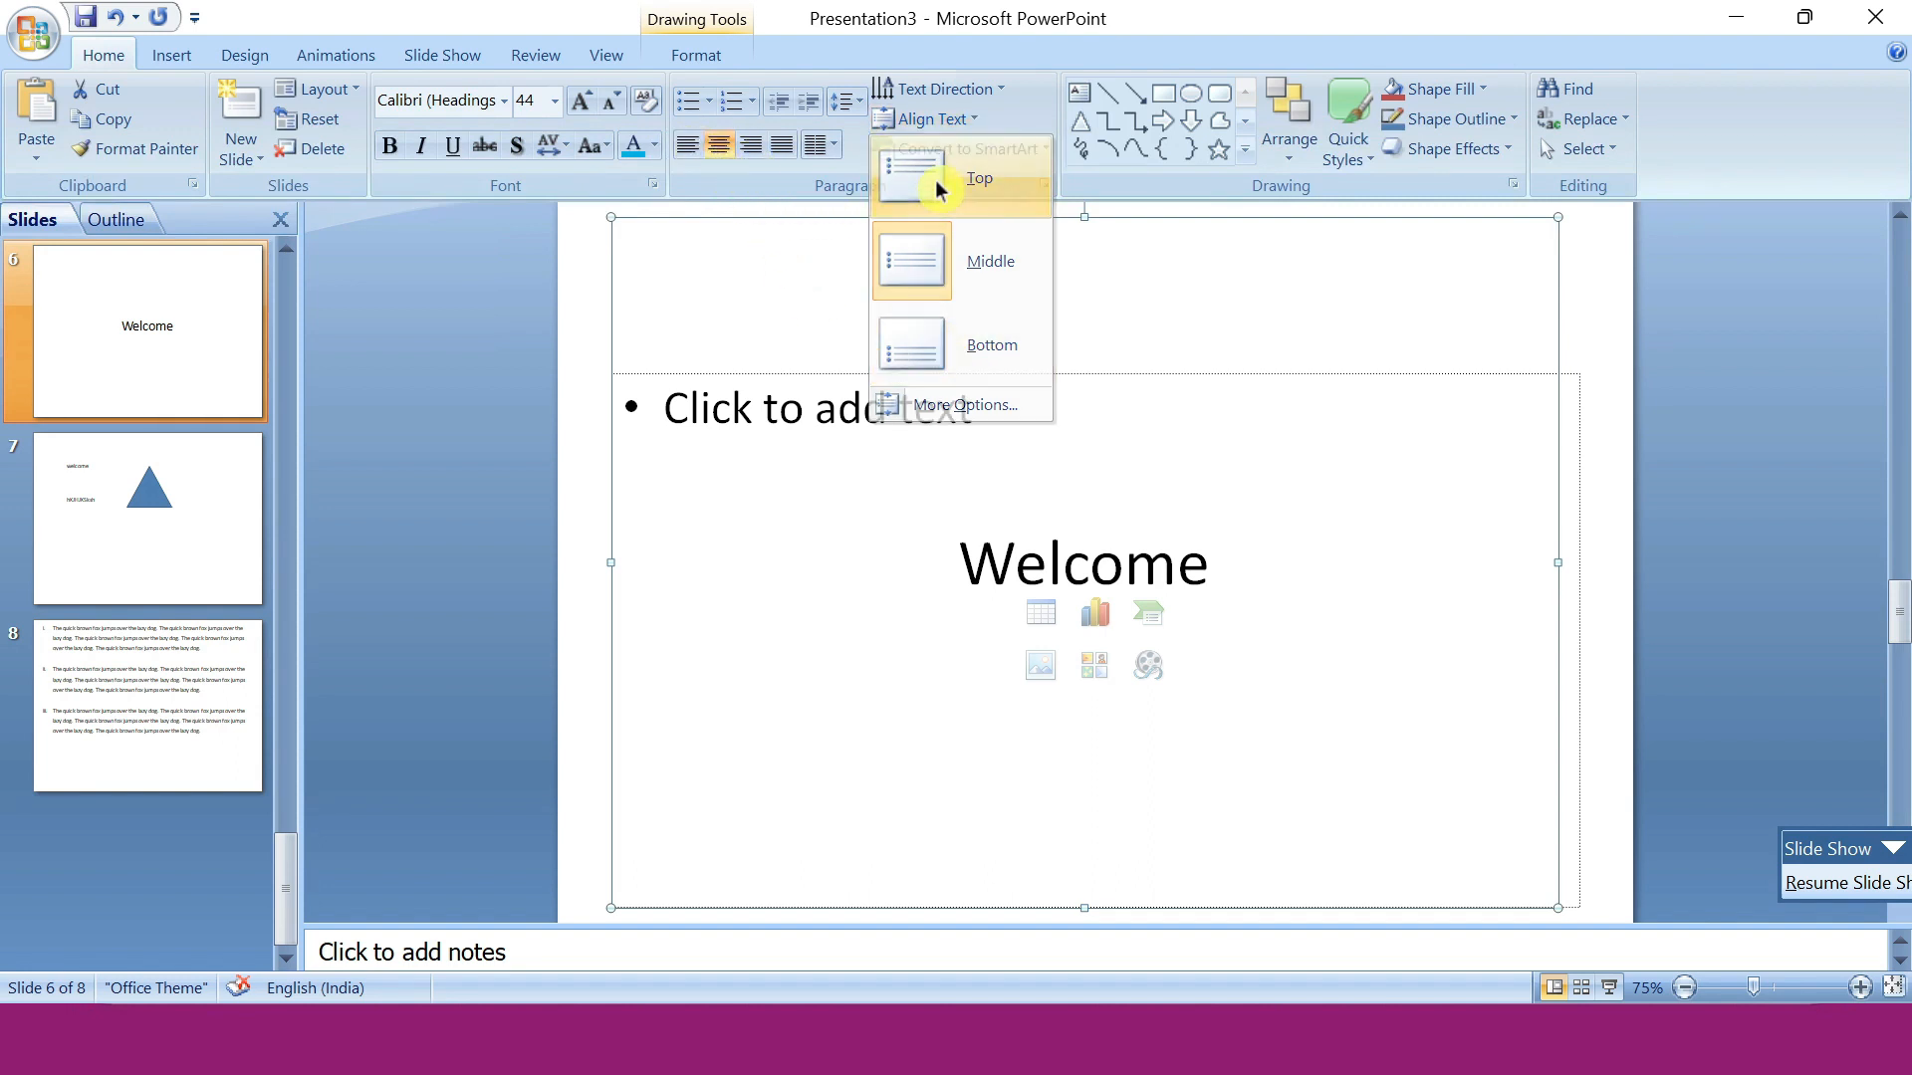
pyautogui.click(922, 121)
pyautogui.click(977, 345)
pyautogui.click(932, 119)
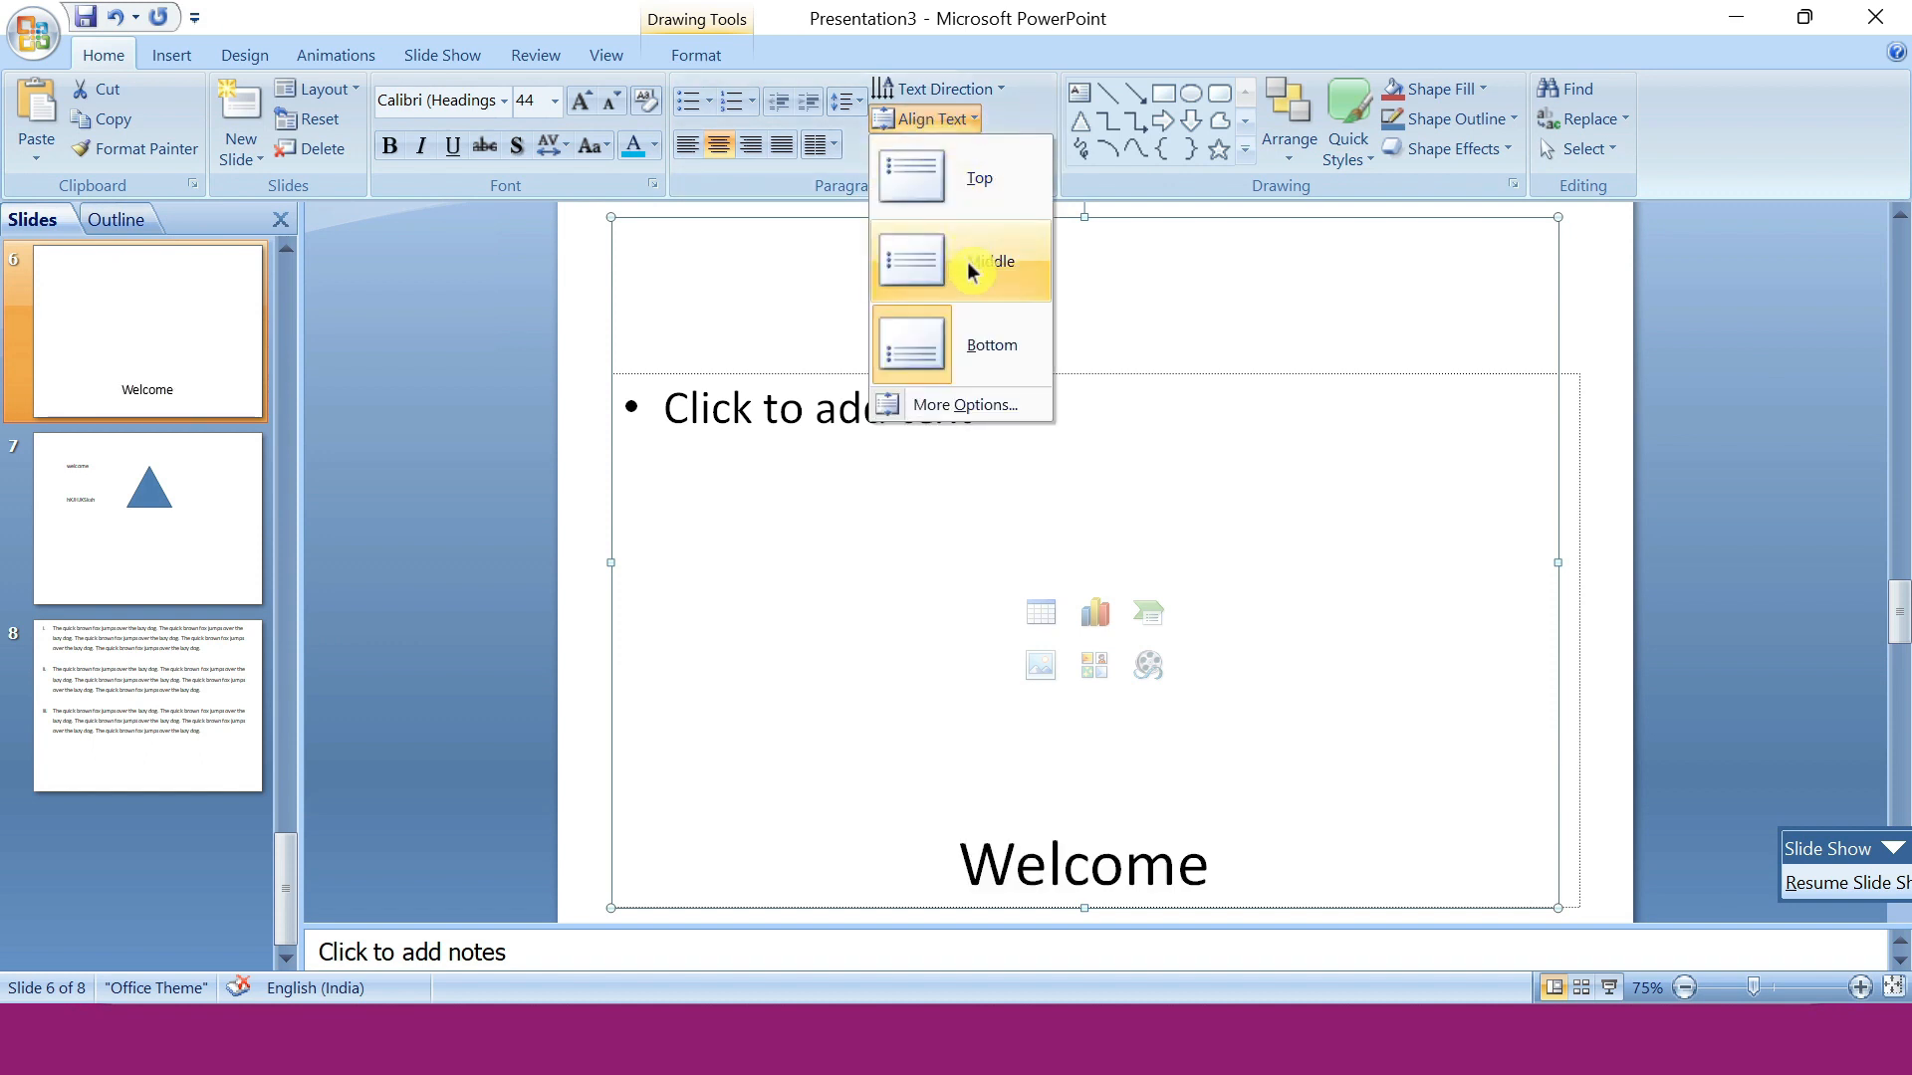
pyautogui.click(976, 267)
pyautogui.click(958, 119)
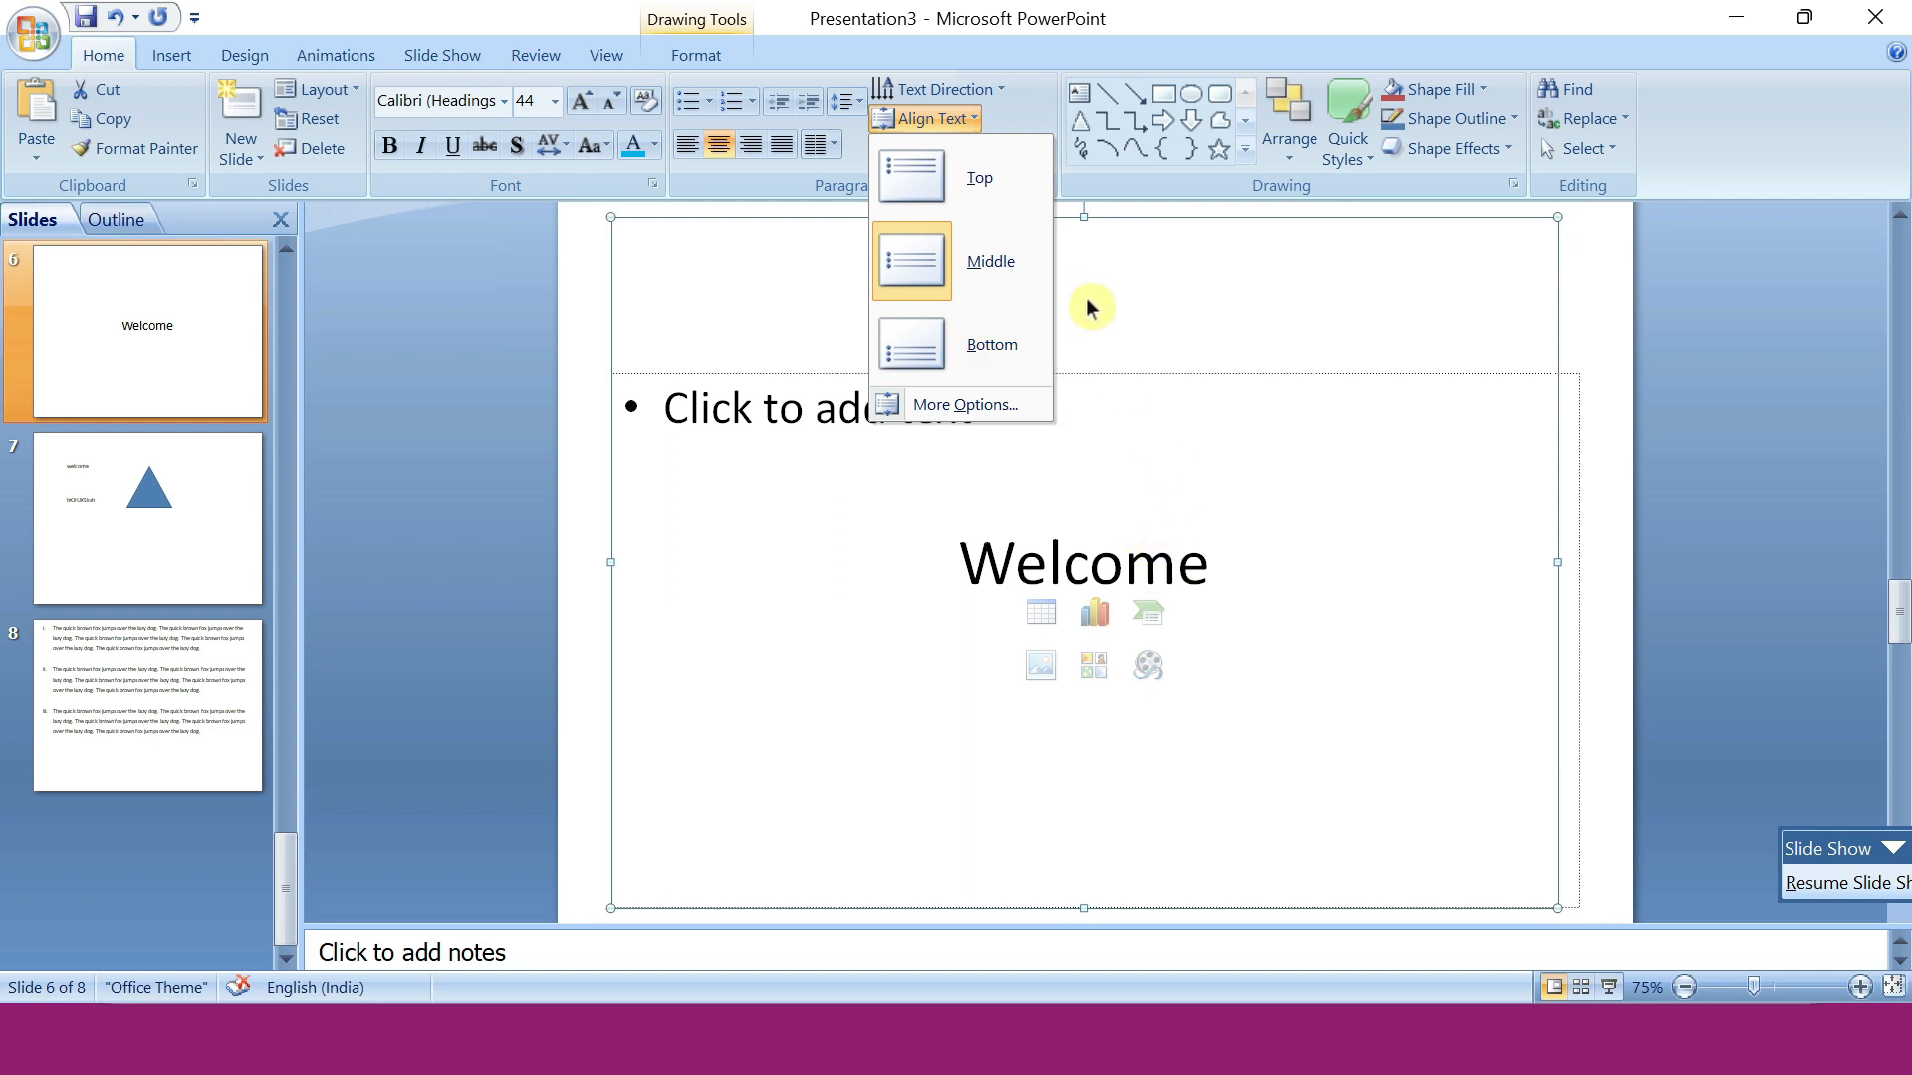
# Browse the SmartArt graphic categories from List through Pyramid for slide 6's empty content placeholder without choosing a layout.
pyautogui.click(1090, 418)
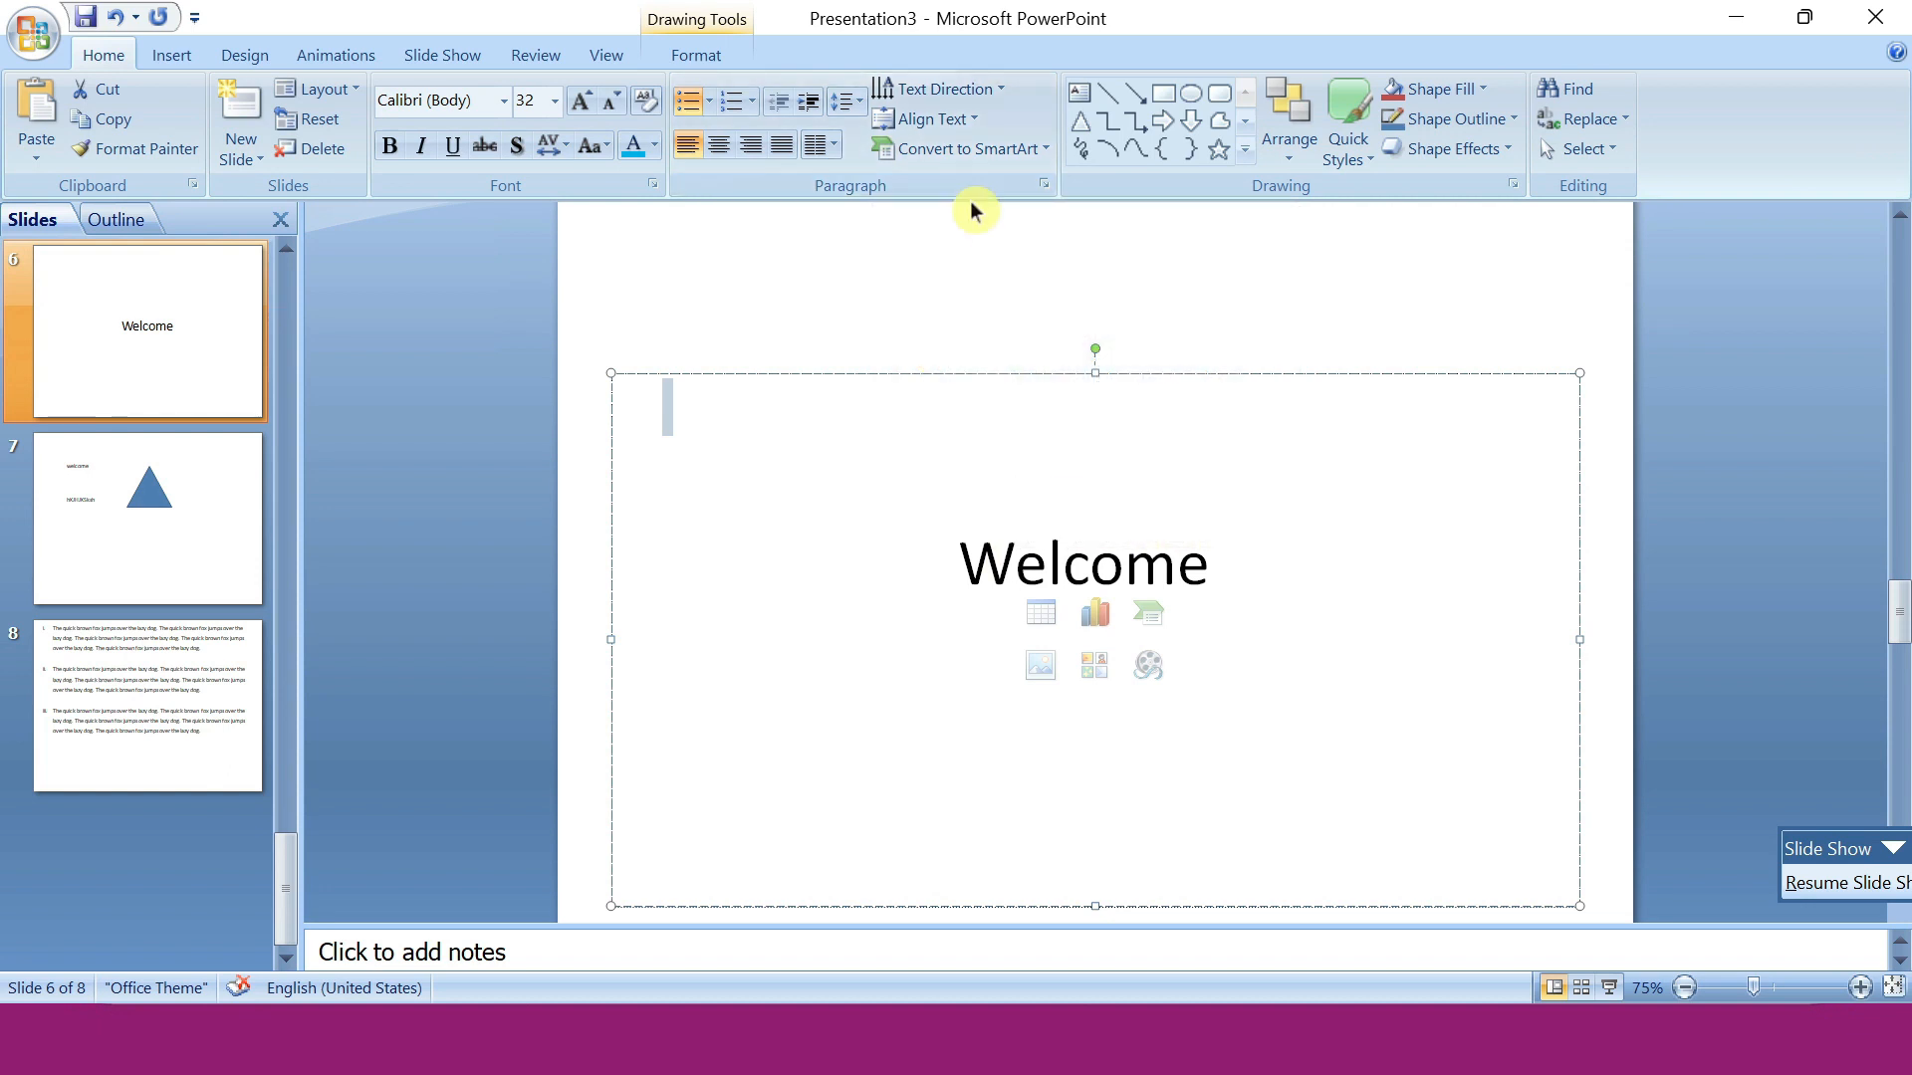
pyautogui.click(983, 153)
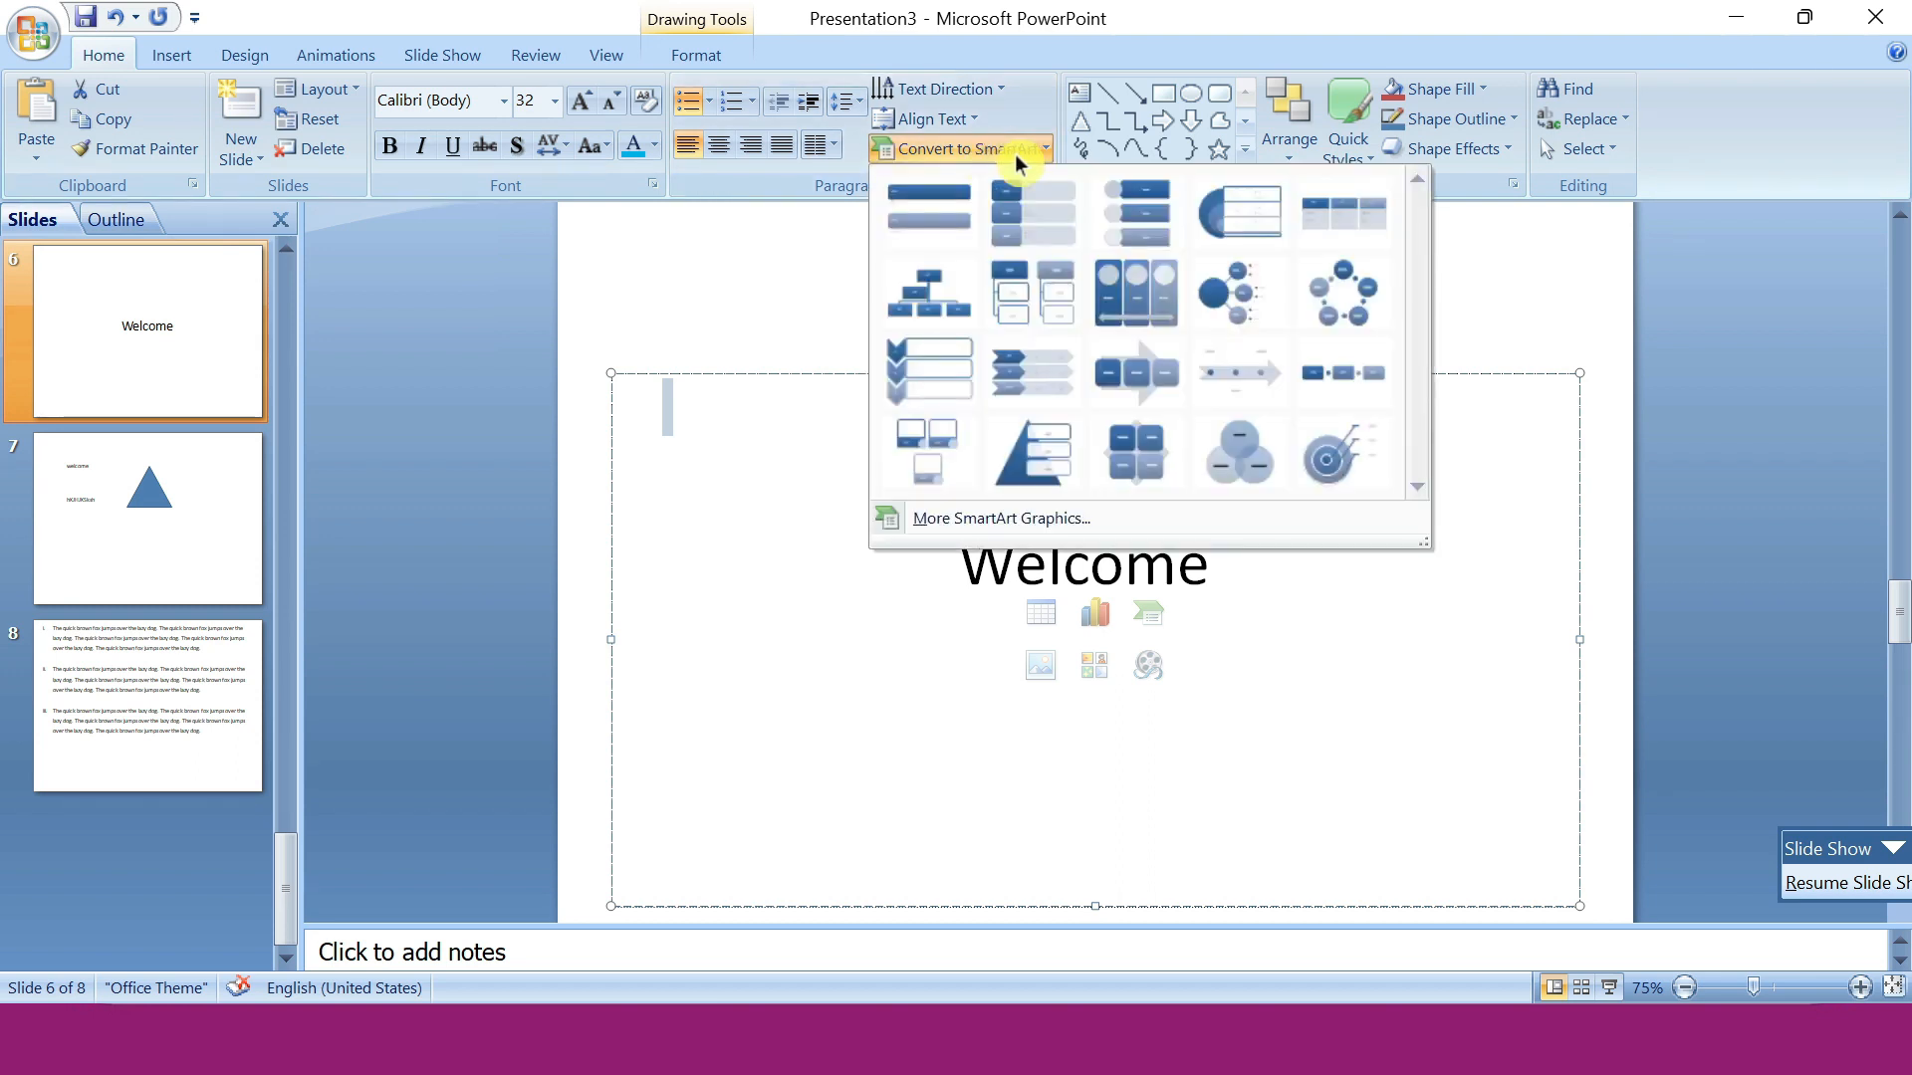
pyautogui.click(992, 520)
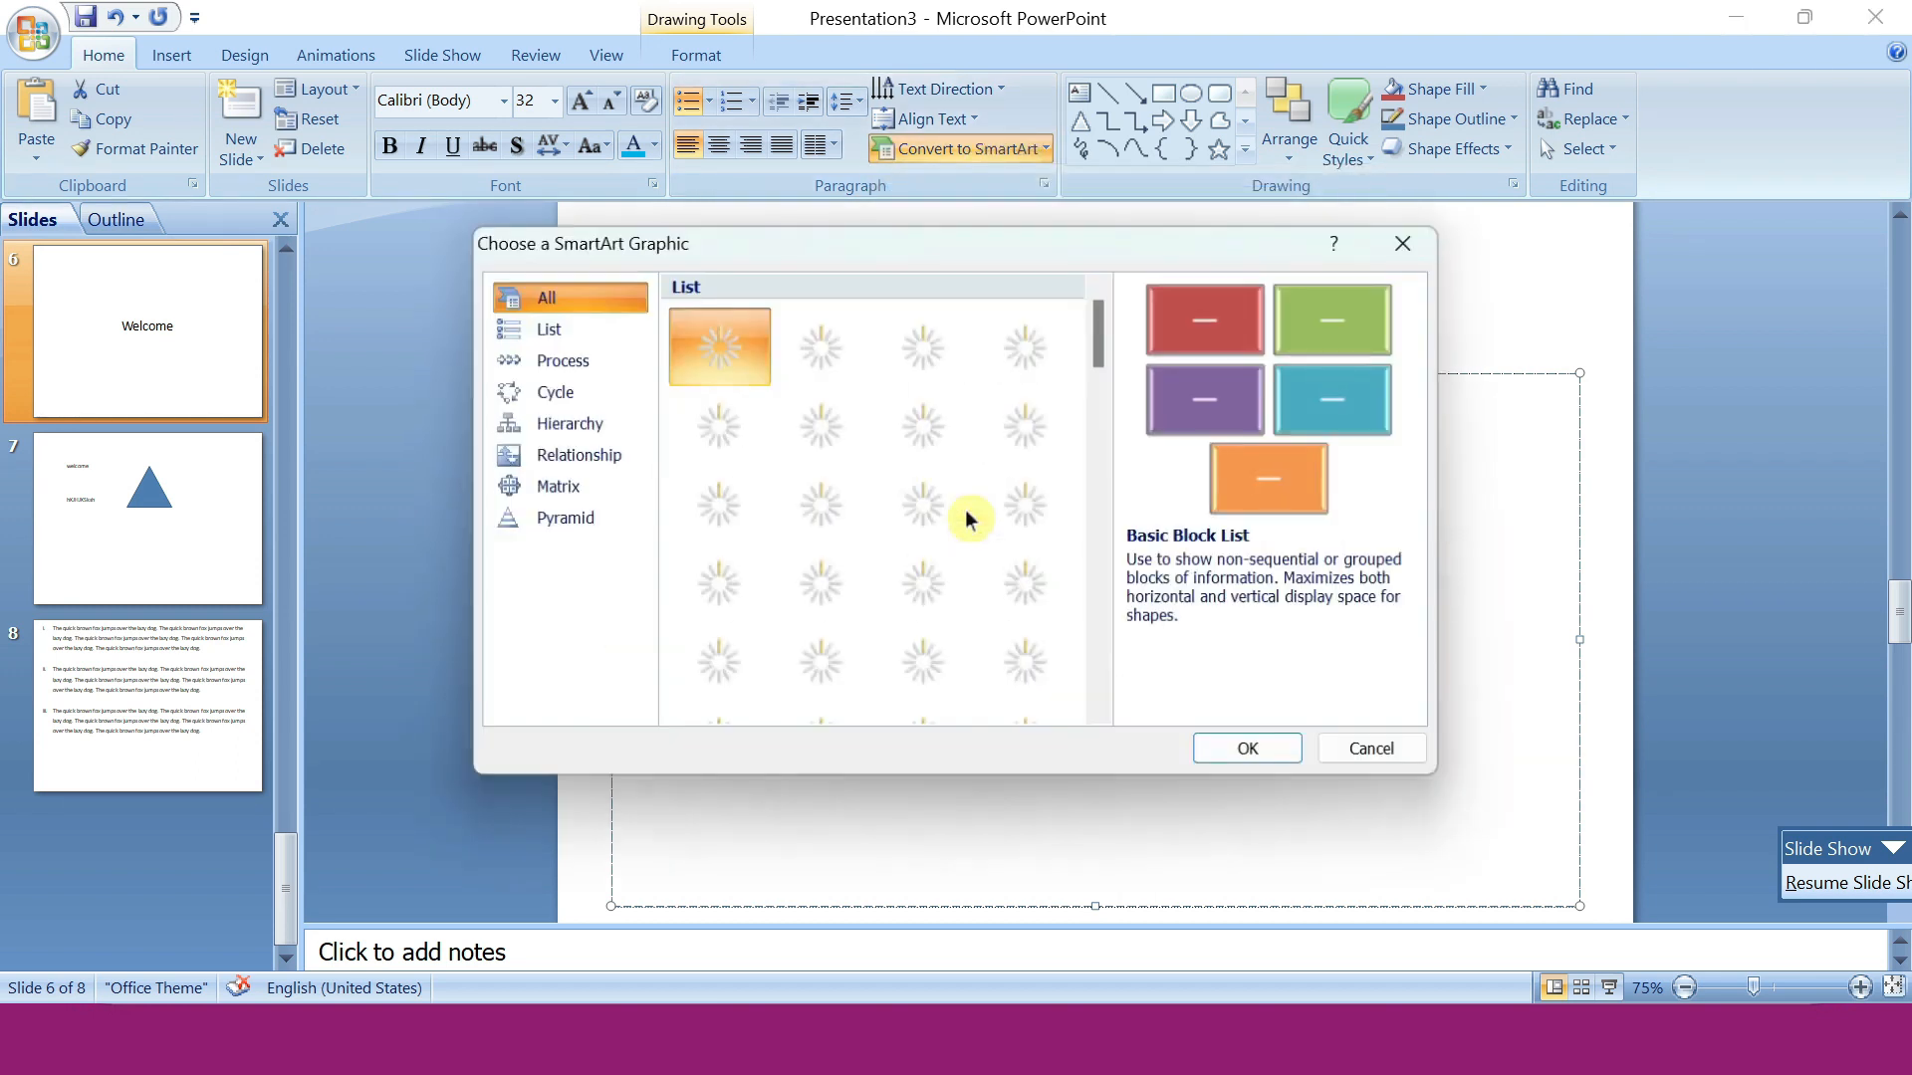
pyautogui.click(548, 328)
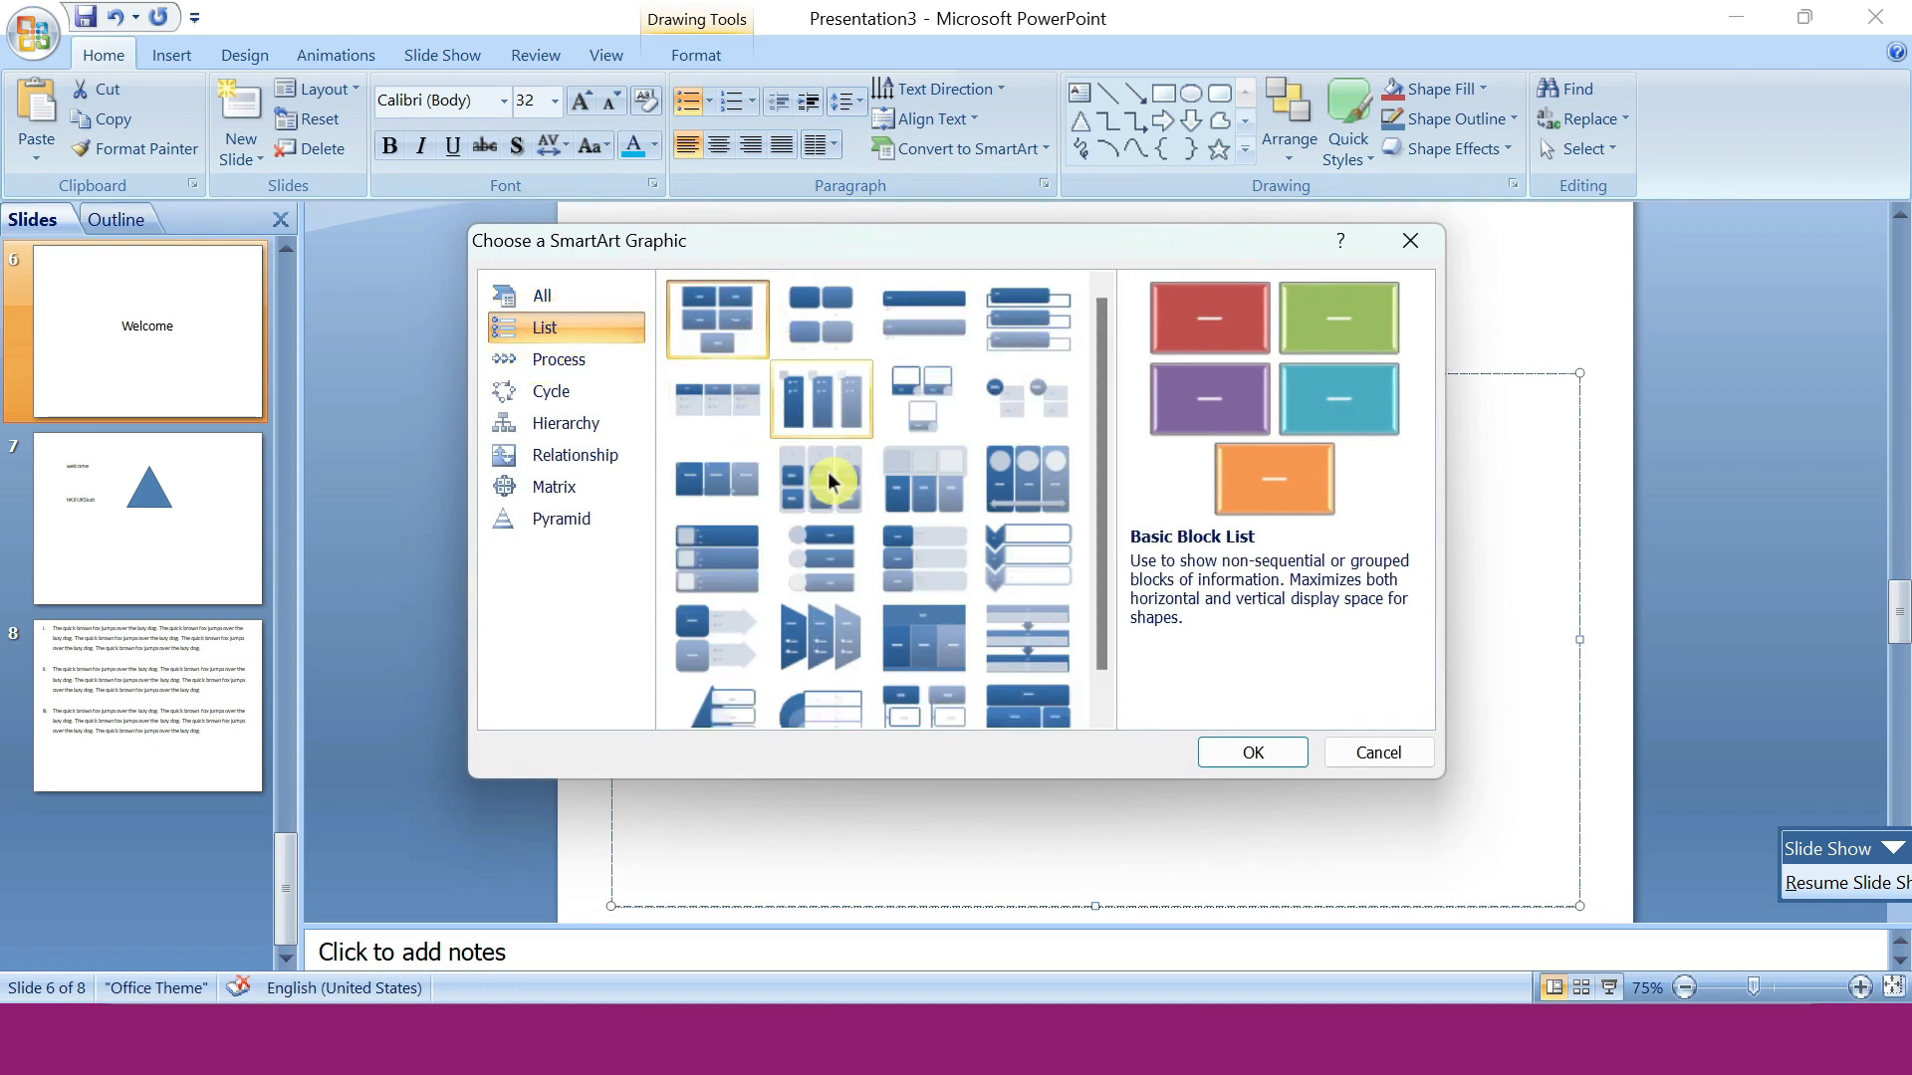
pyautogui.click(587, 360)
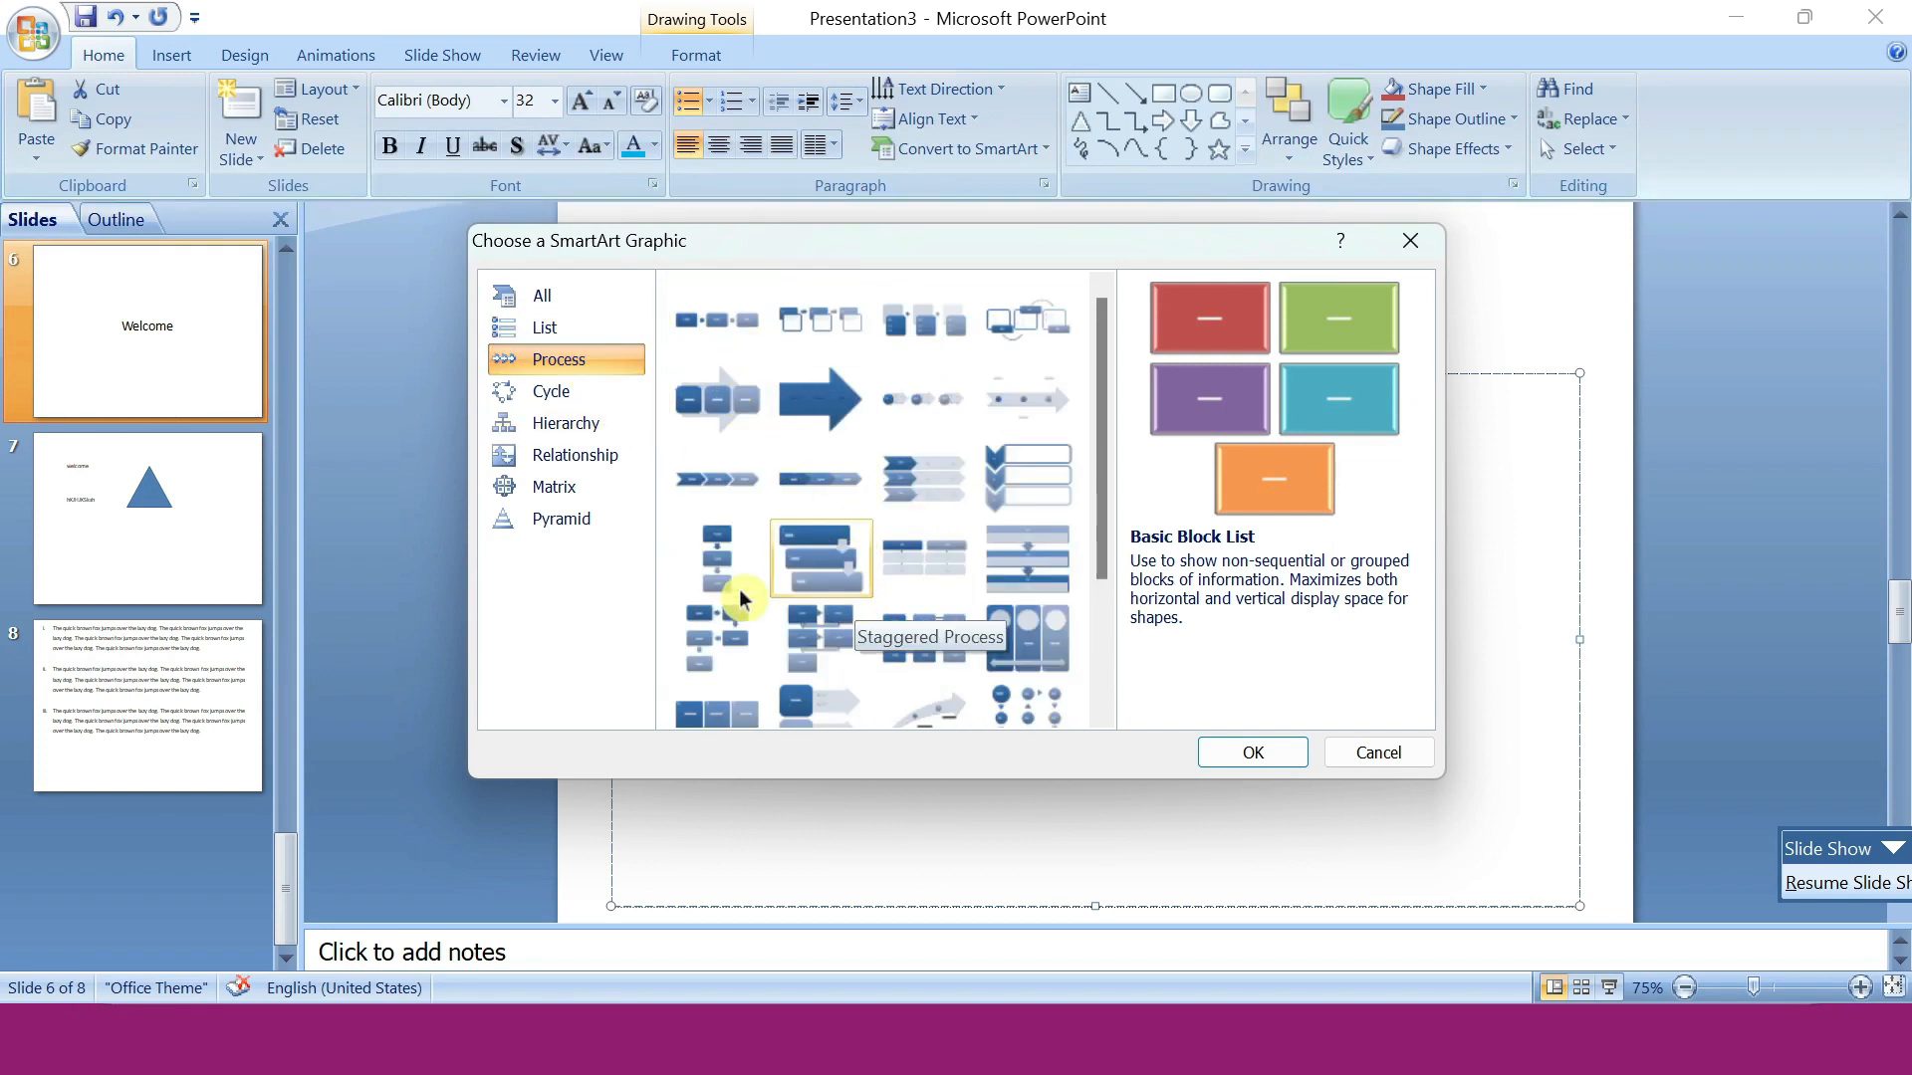
pyautogui.click(553, 394)
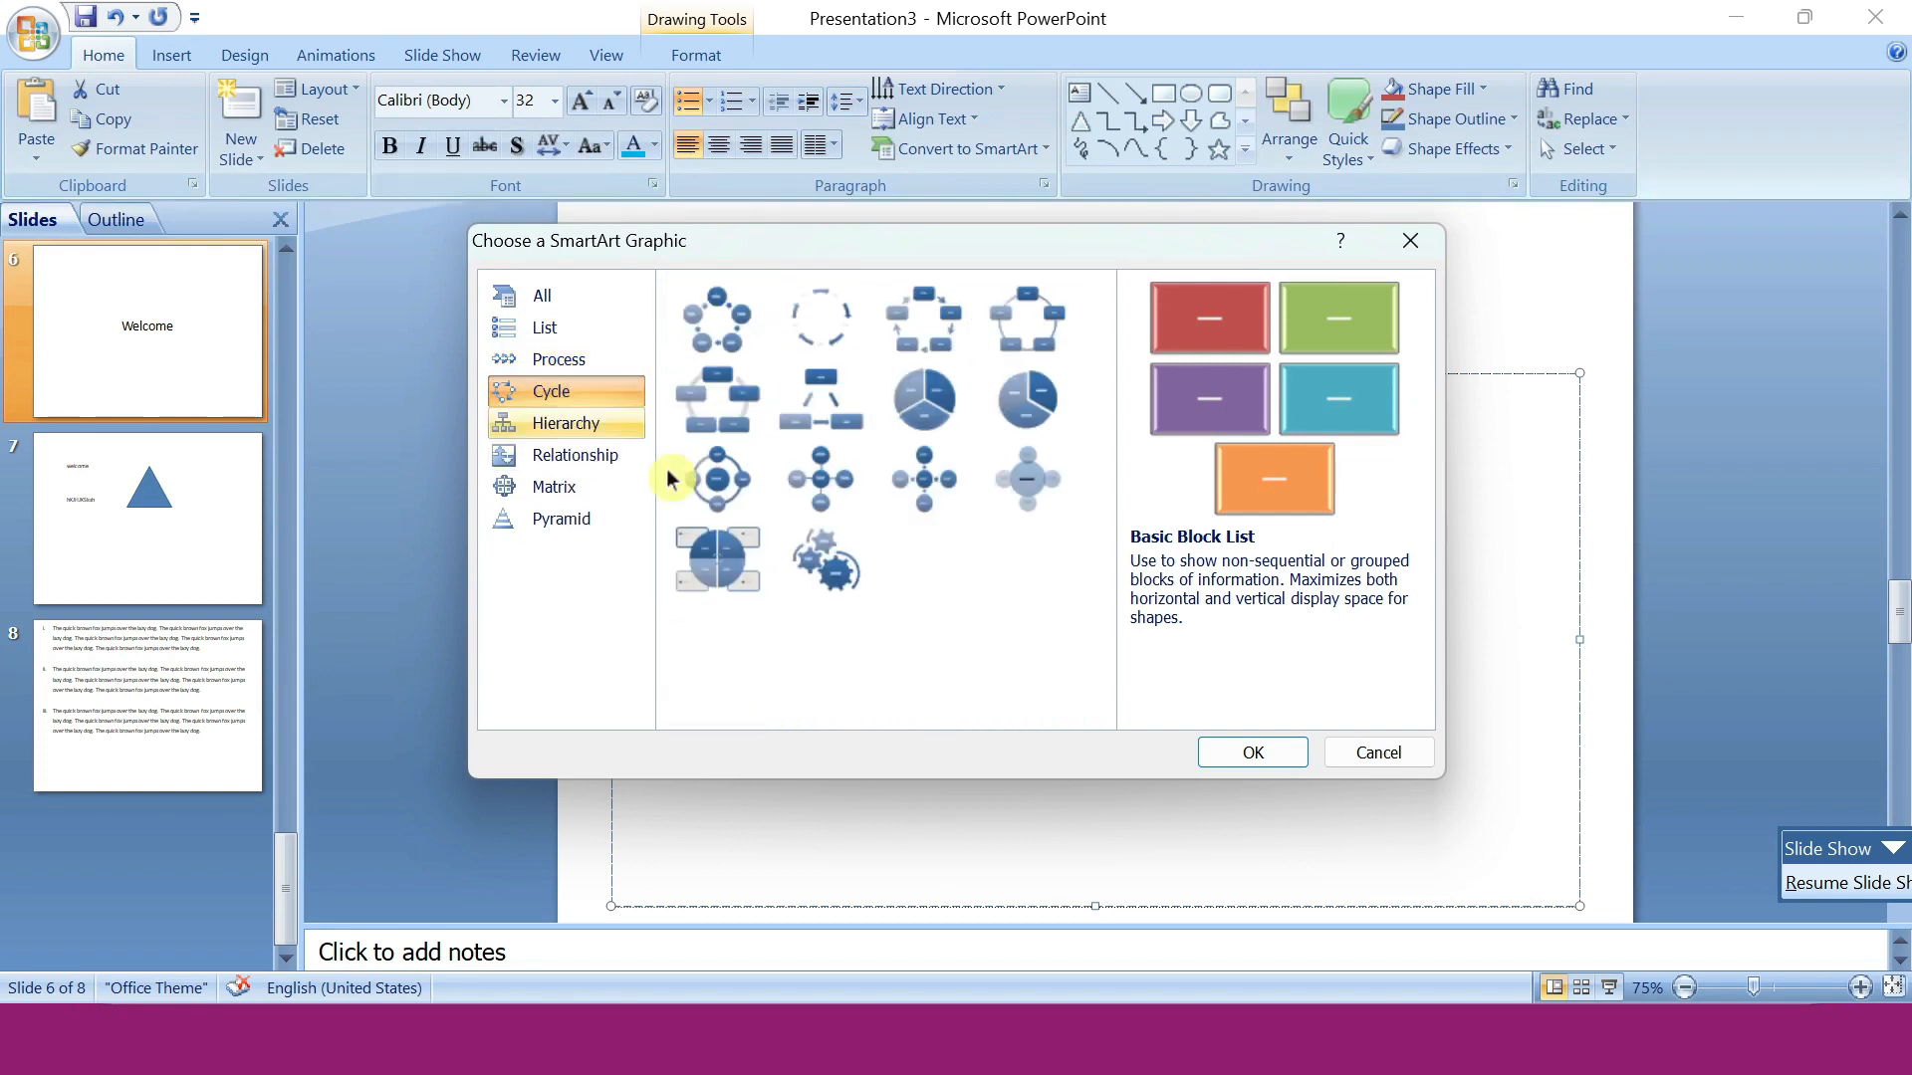
pyautogui.click(602, 427)
pyautogui.click(611, 460)
pyautogui.click(610, 488)
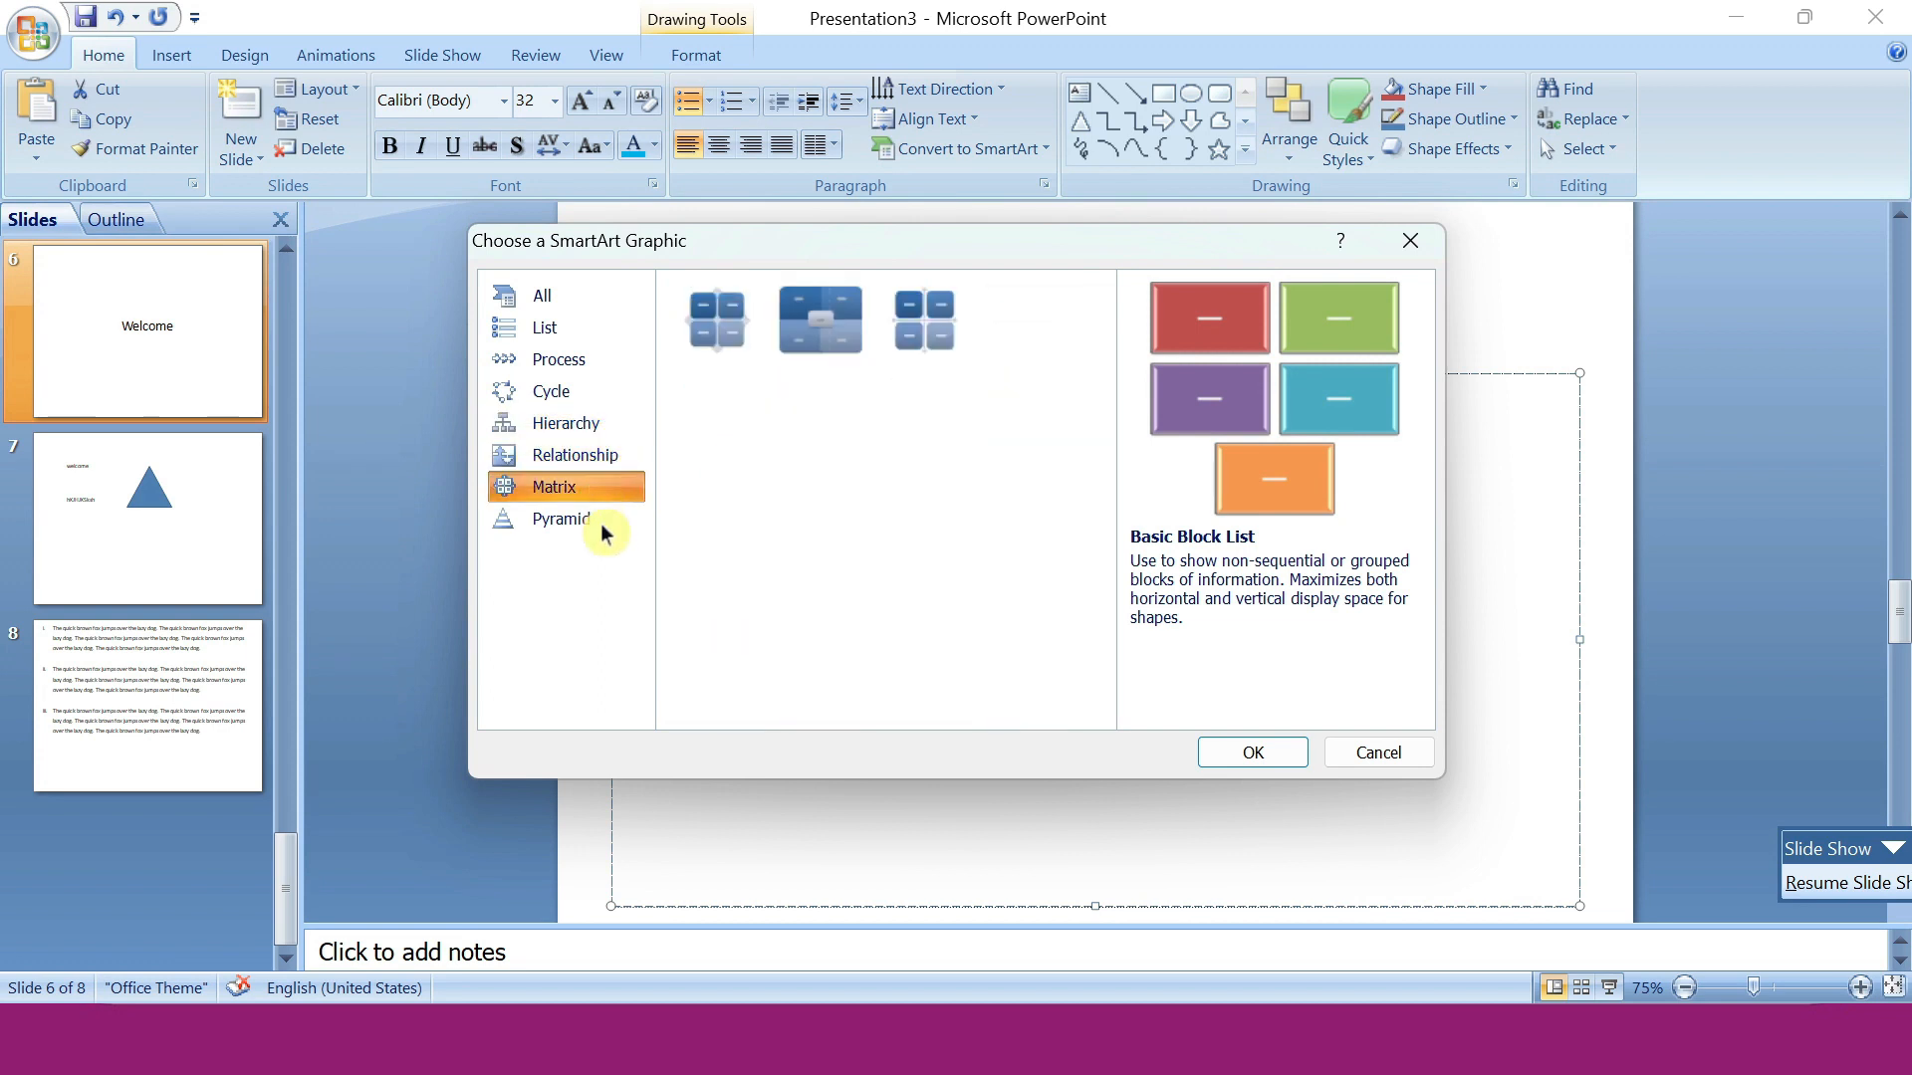
pyautogui.click(616, 519)
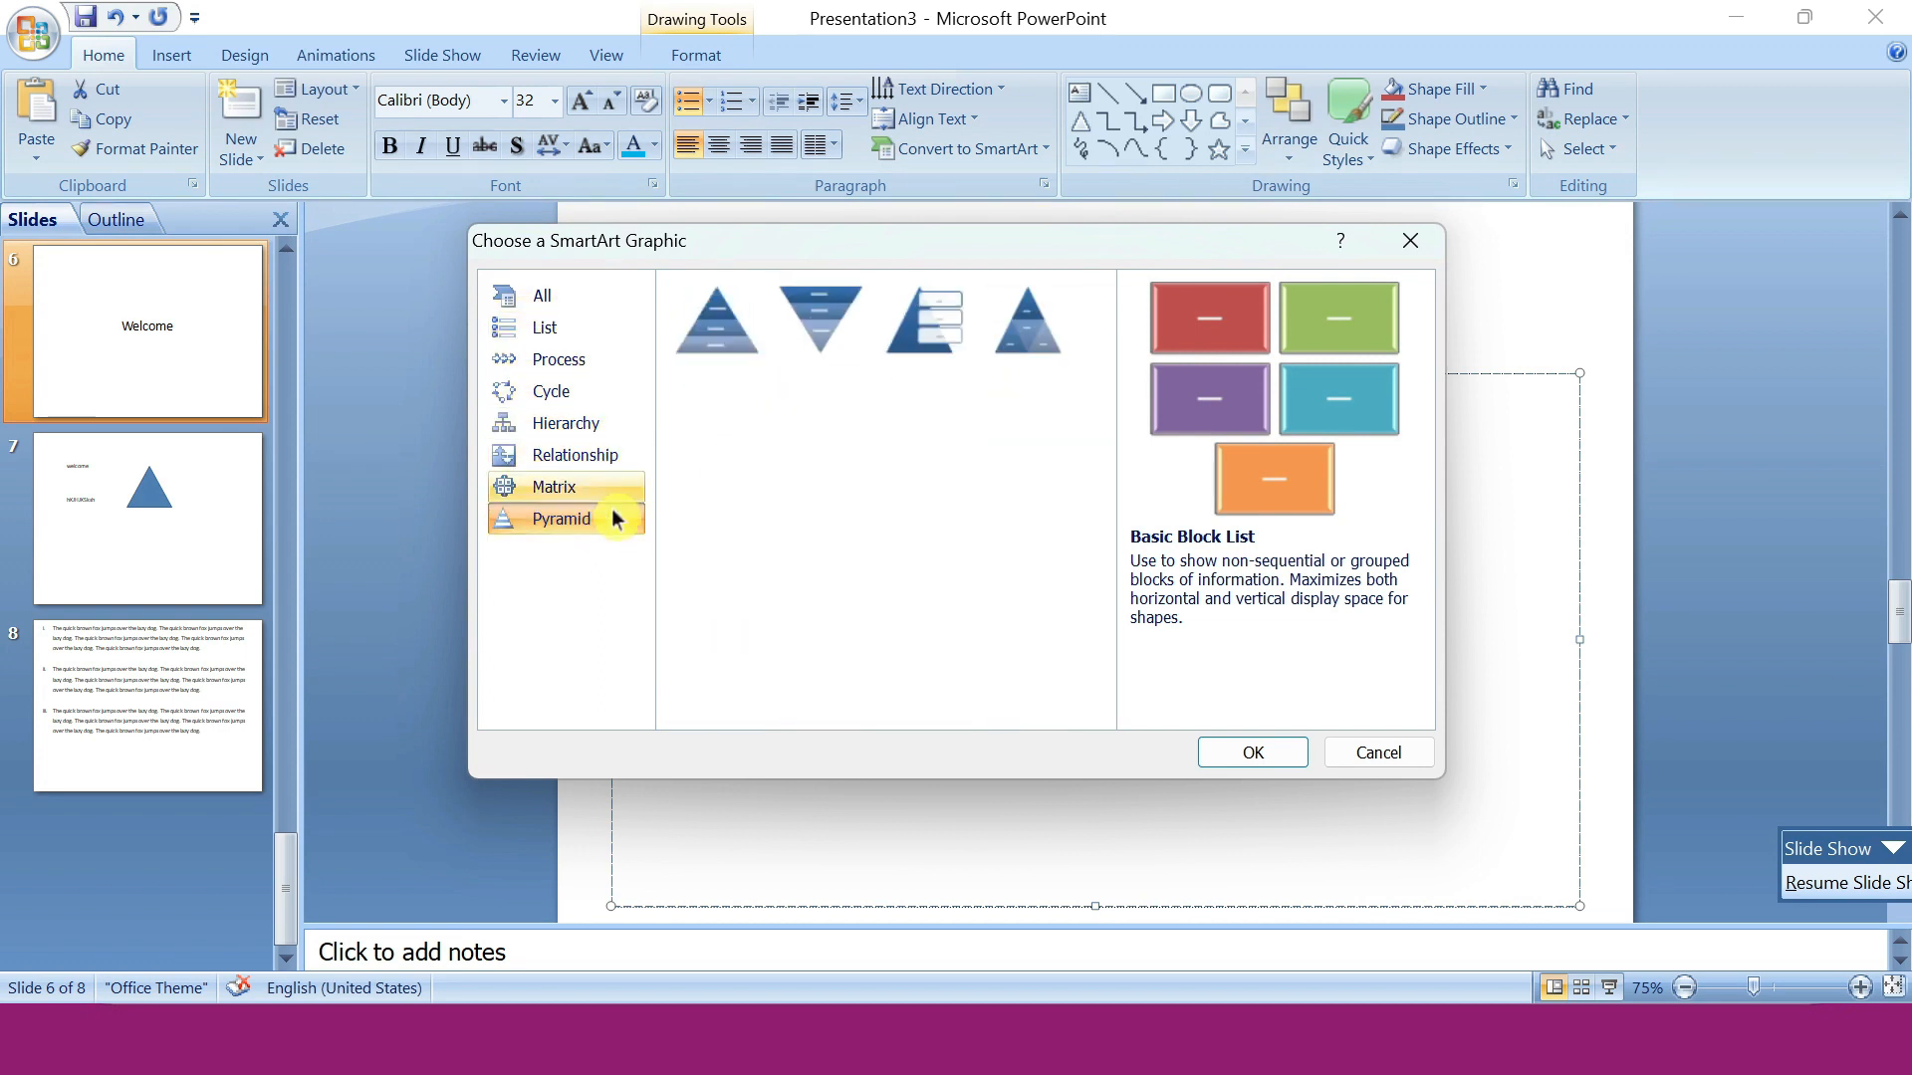
pyautogui.click(1410, 240)
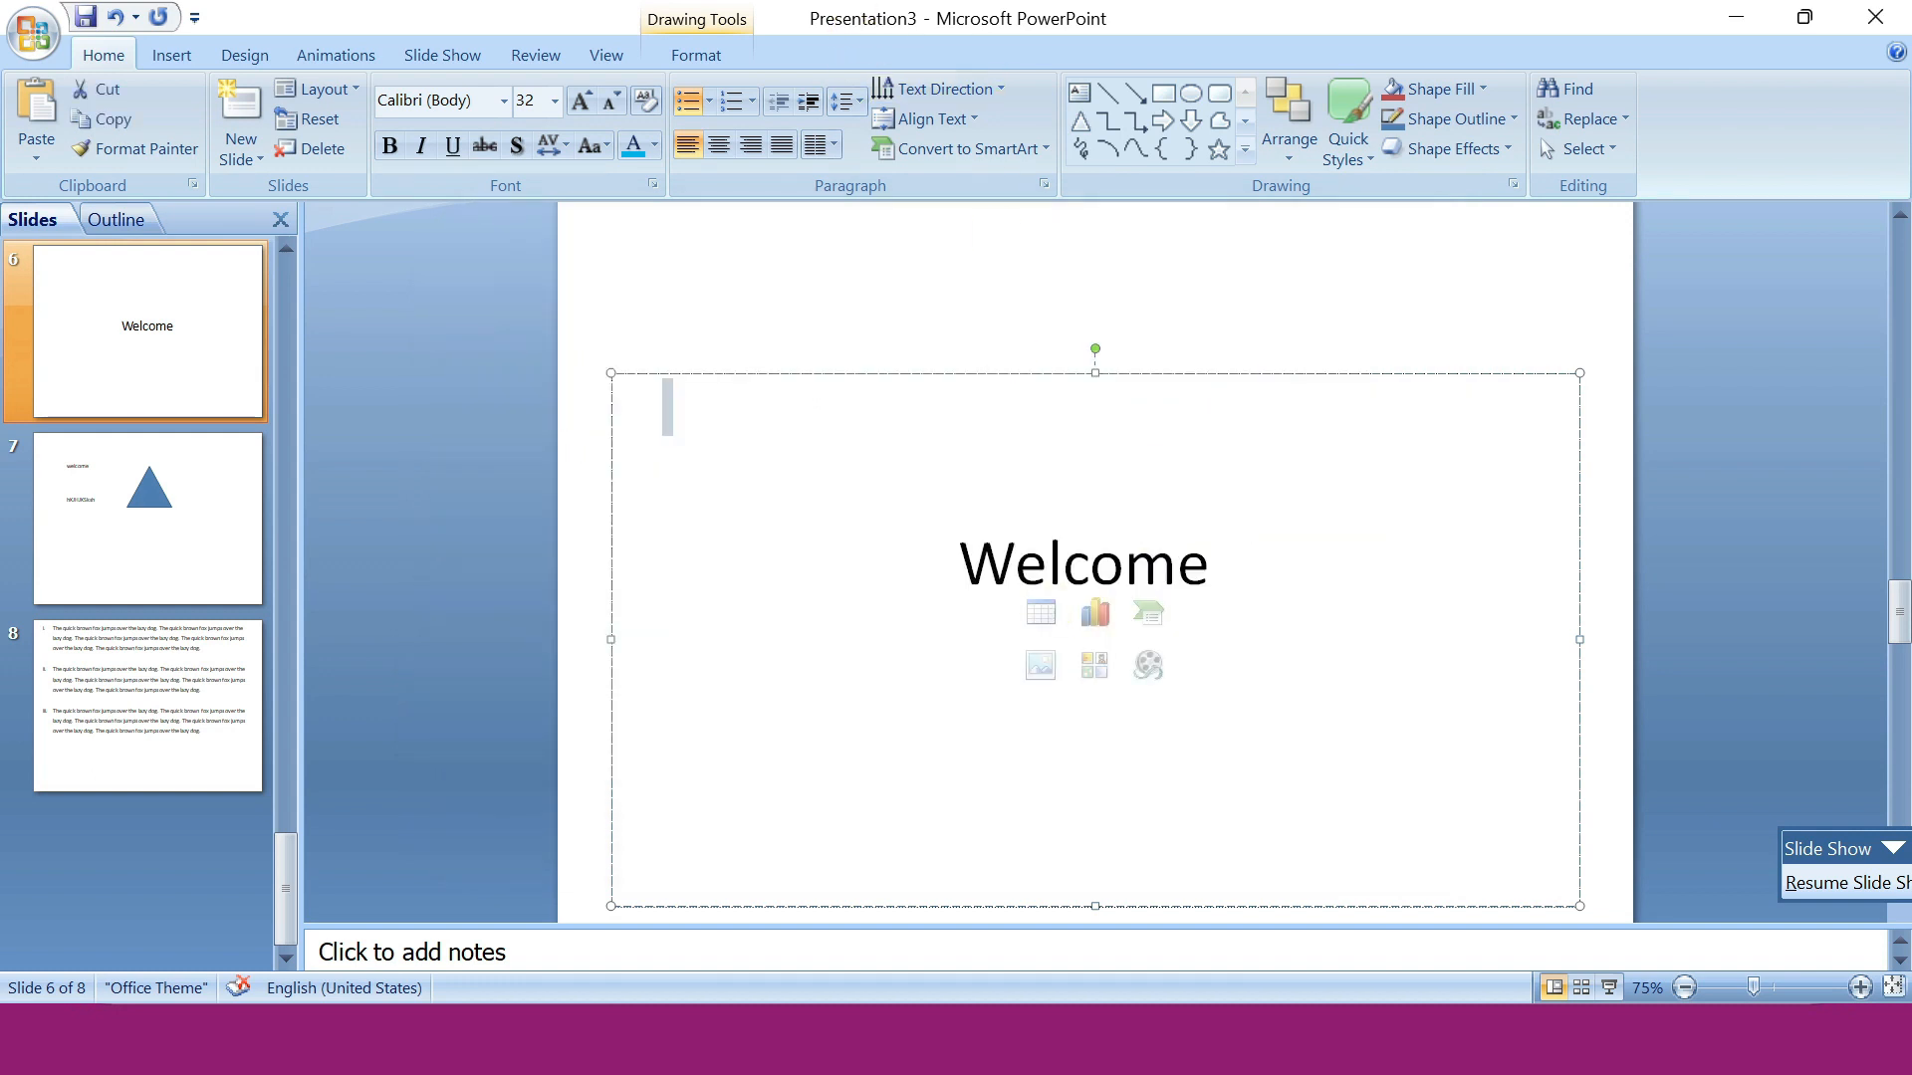
# Convert slide 6's empty content placeholder to a SmartArt graphic of three overlapping Venn circles.
pyautogui.click(1008, 151)
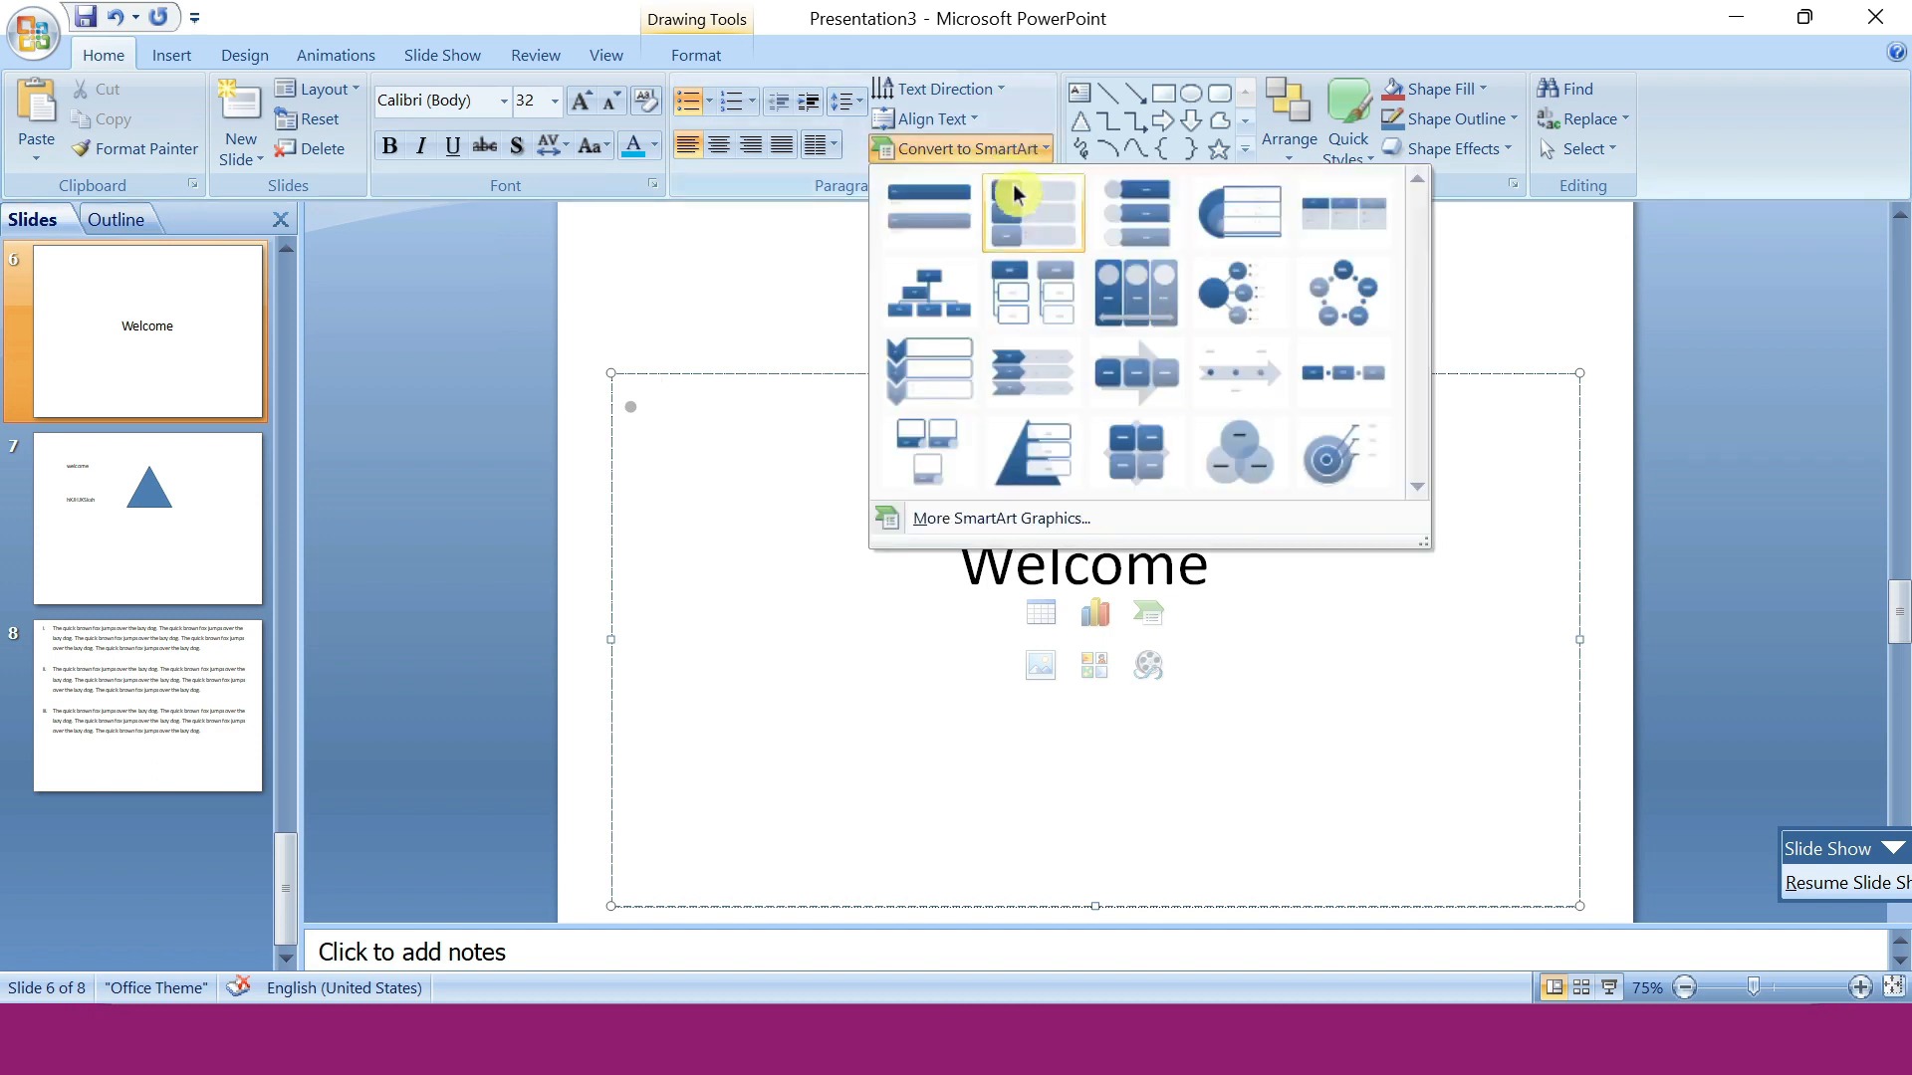
pyautogui.click(1237, 438)
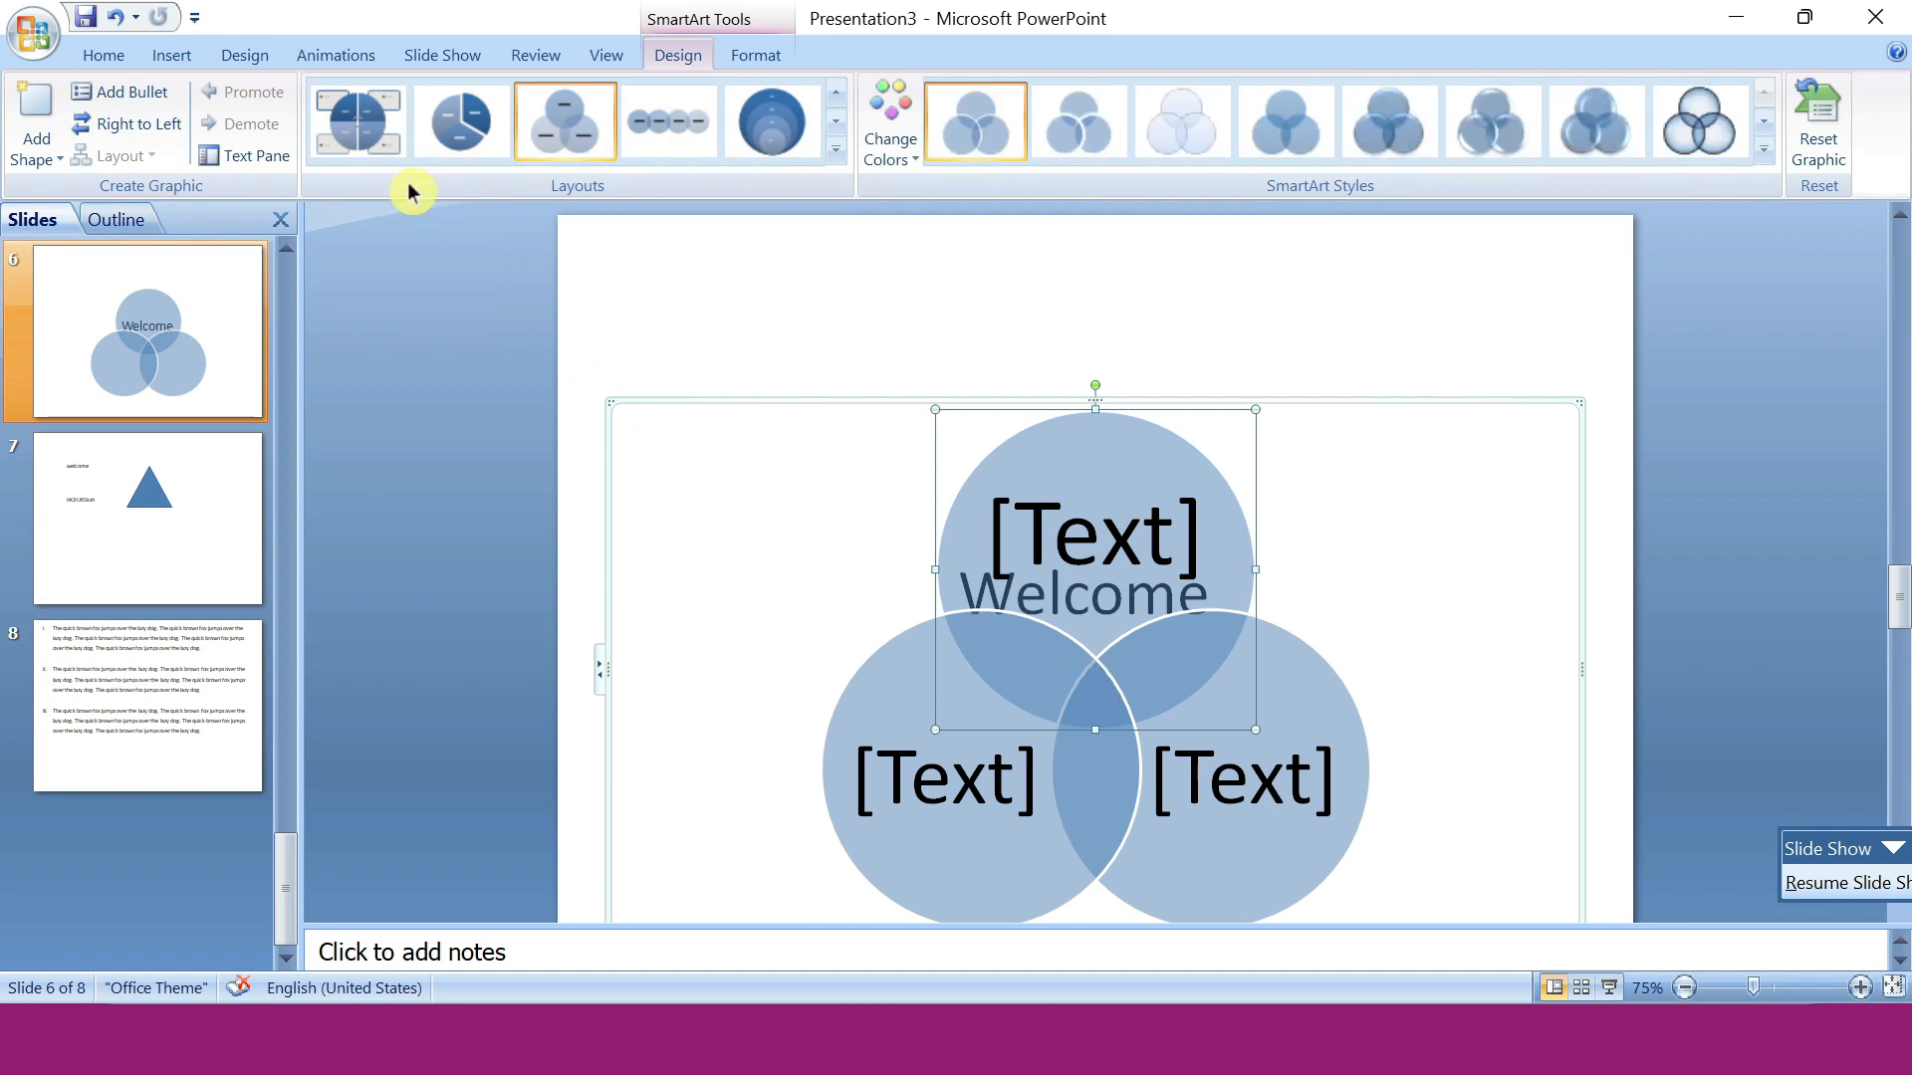
pyautogui.click(105, 58)
pyautogui.click(1514, 640)
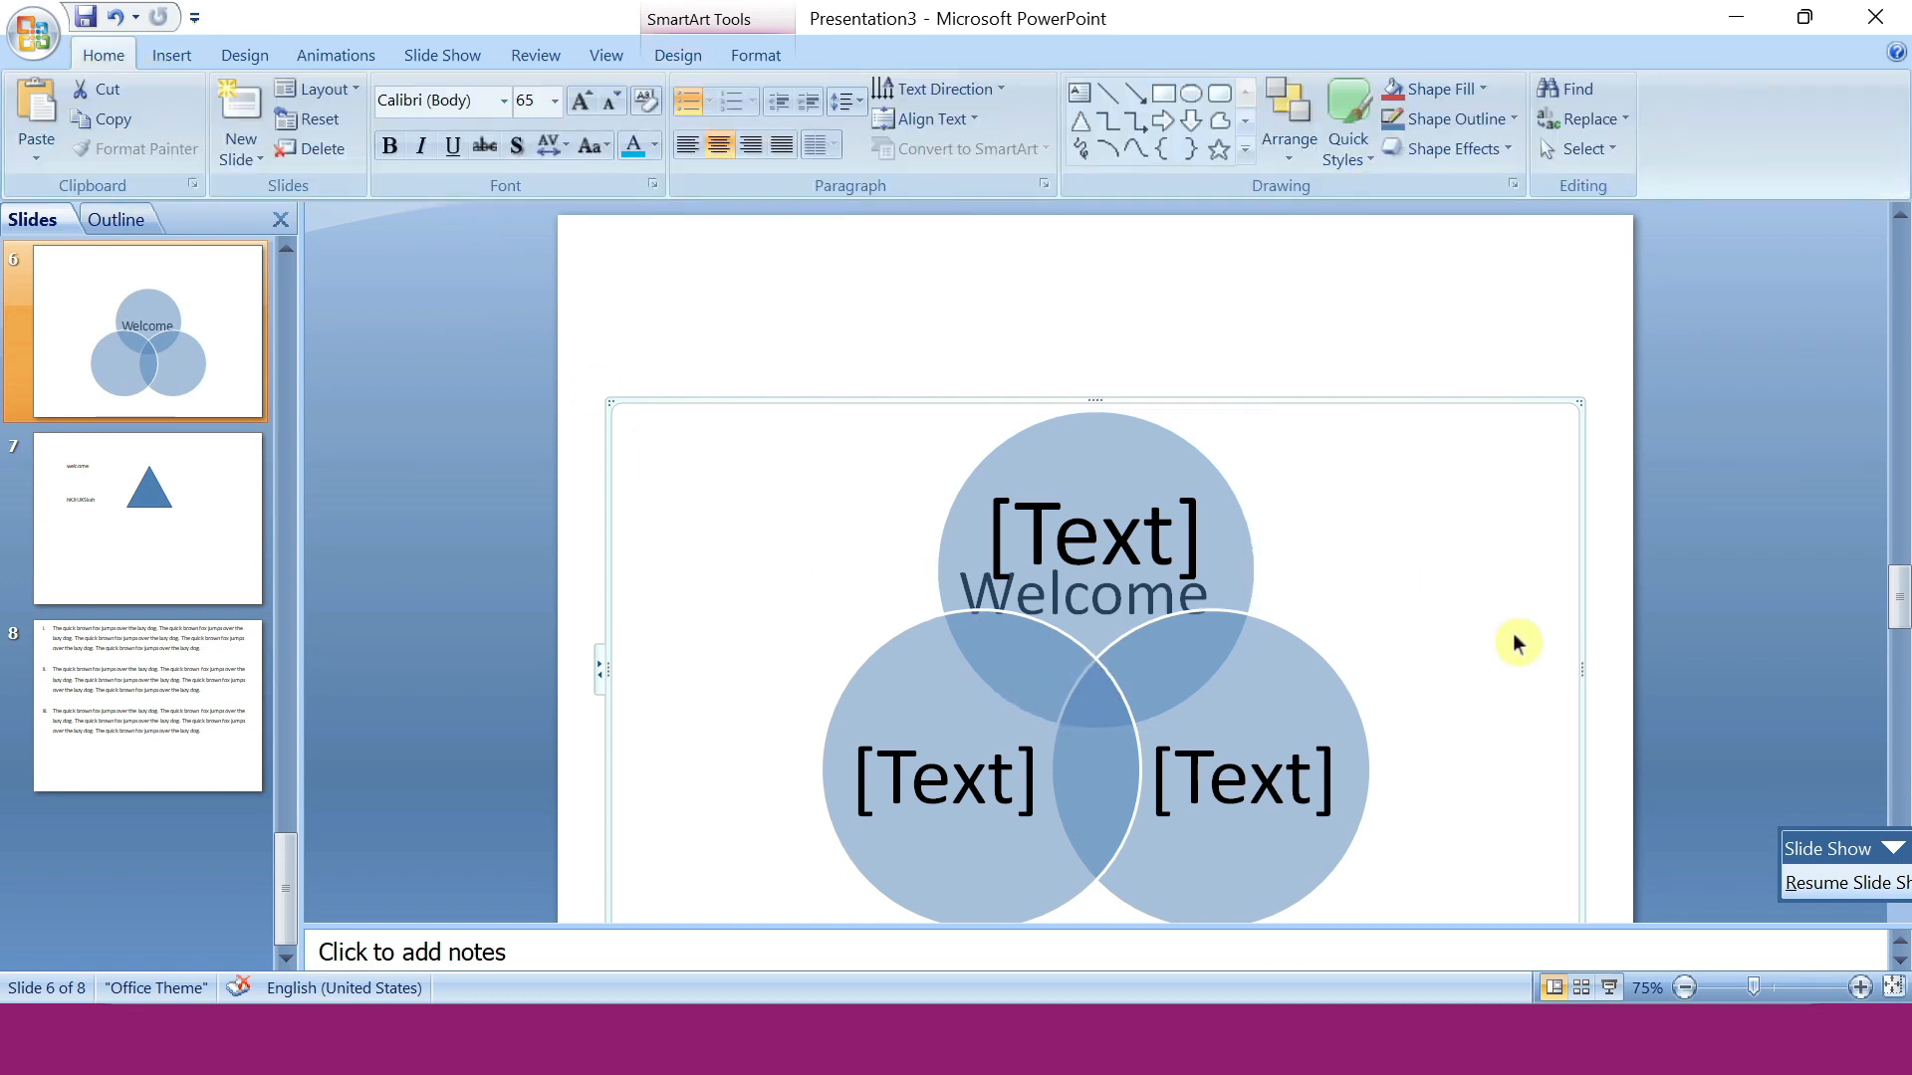
# Draw a triangle above the Venn circles on slide 6 and convert it to a vertical chevron list SmartArt graphic.
pyautogui.click(1084, 130)
pyautogui.moveTo(885, 240); pyautogui.dragTo(1103, 376)
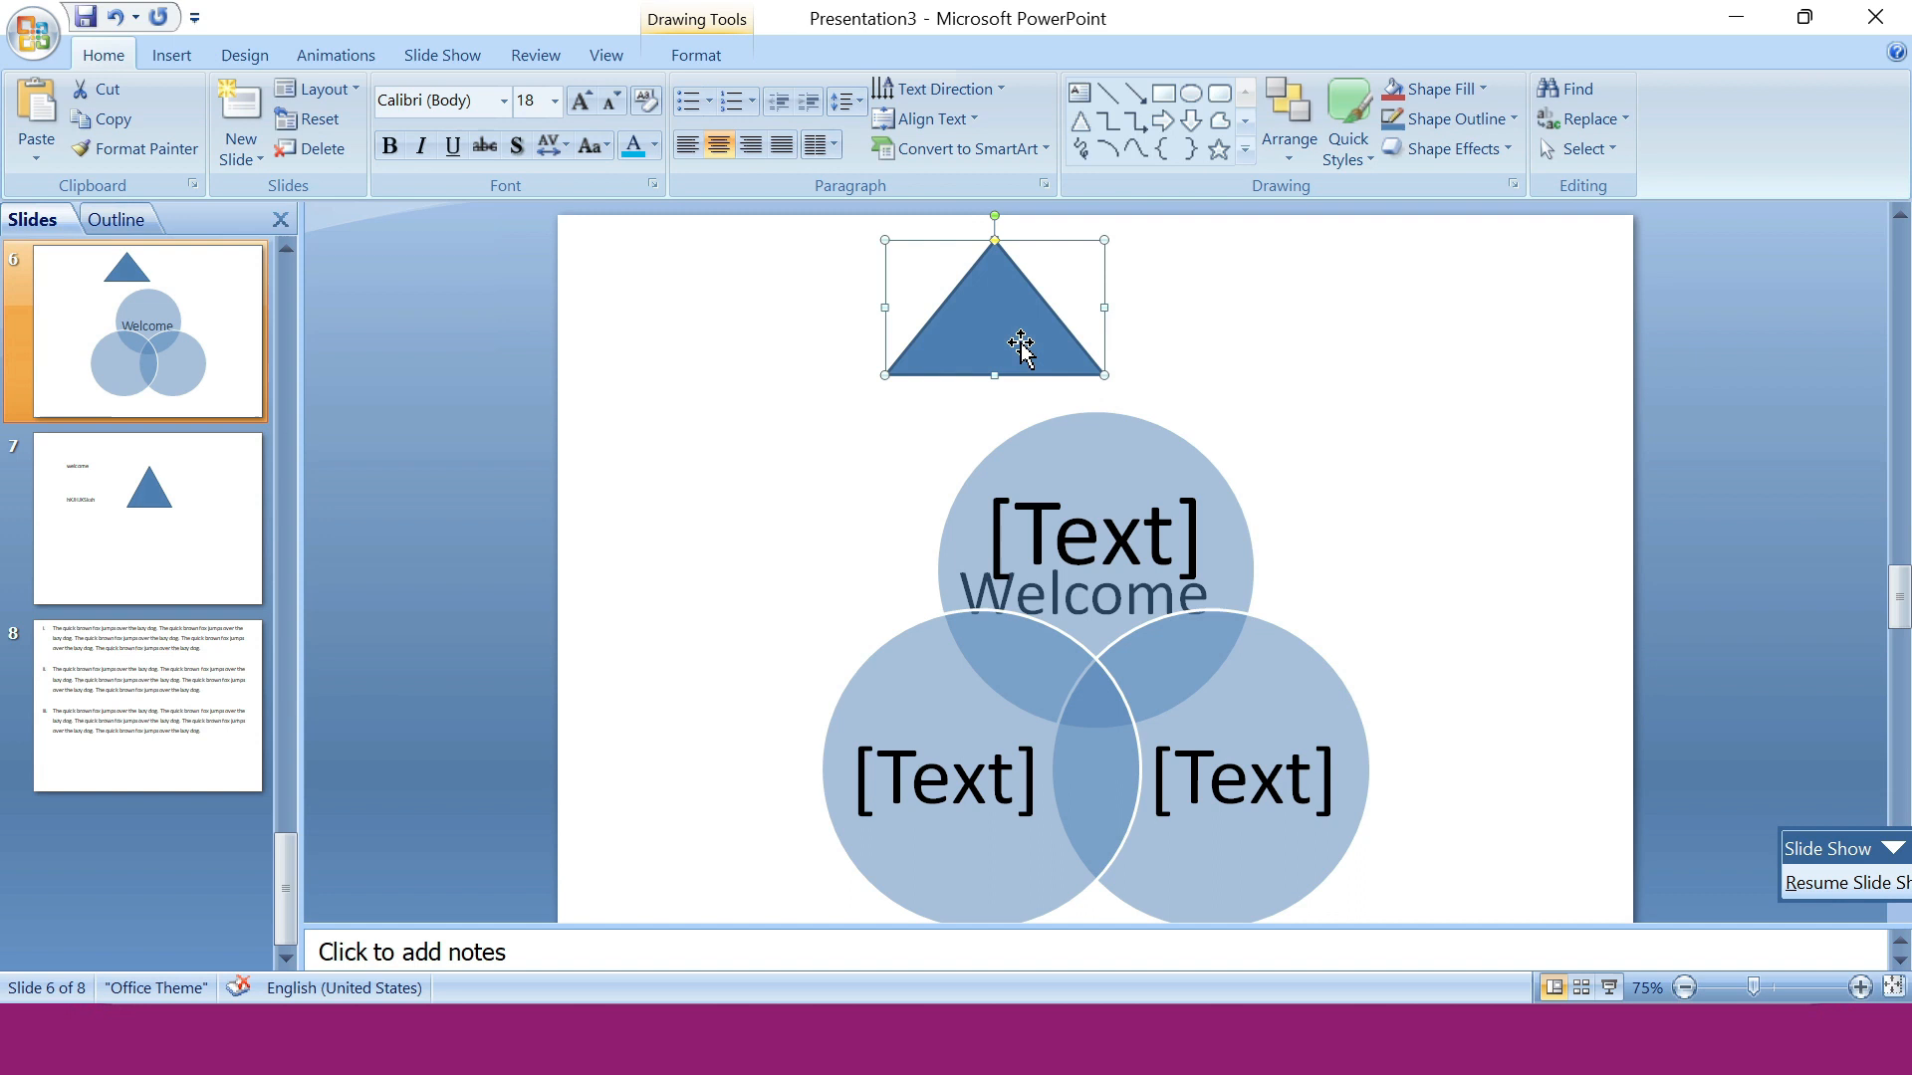
pyautogui.click(989, 149)
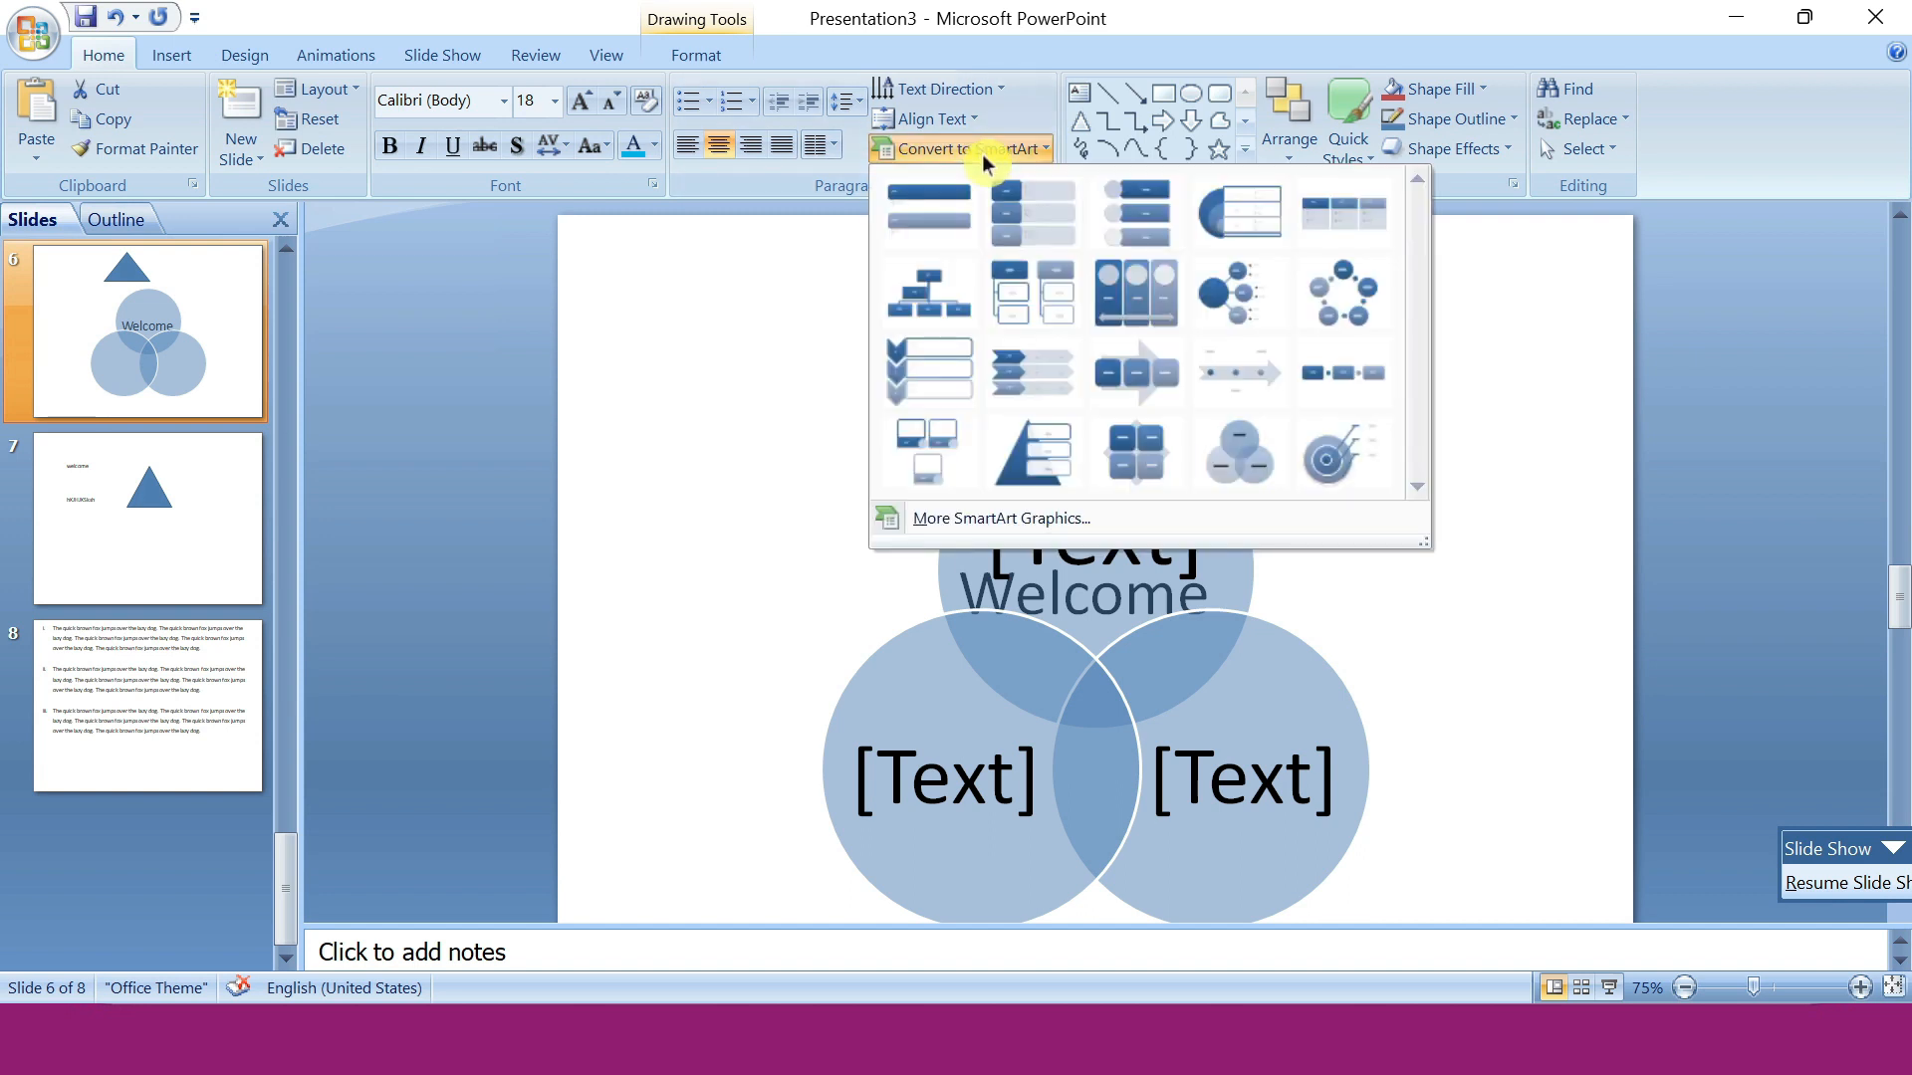
pyautogui.click(954, 389)
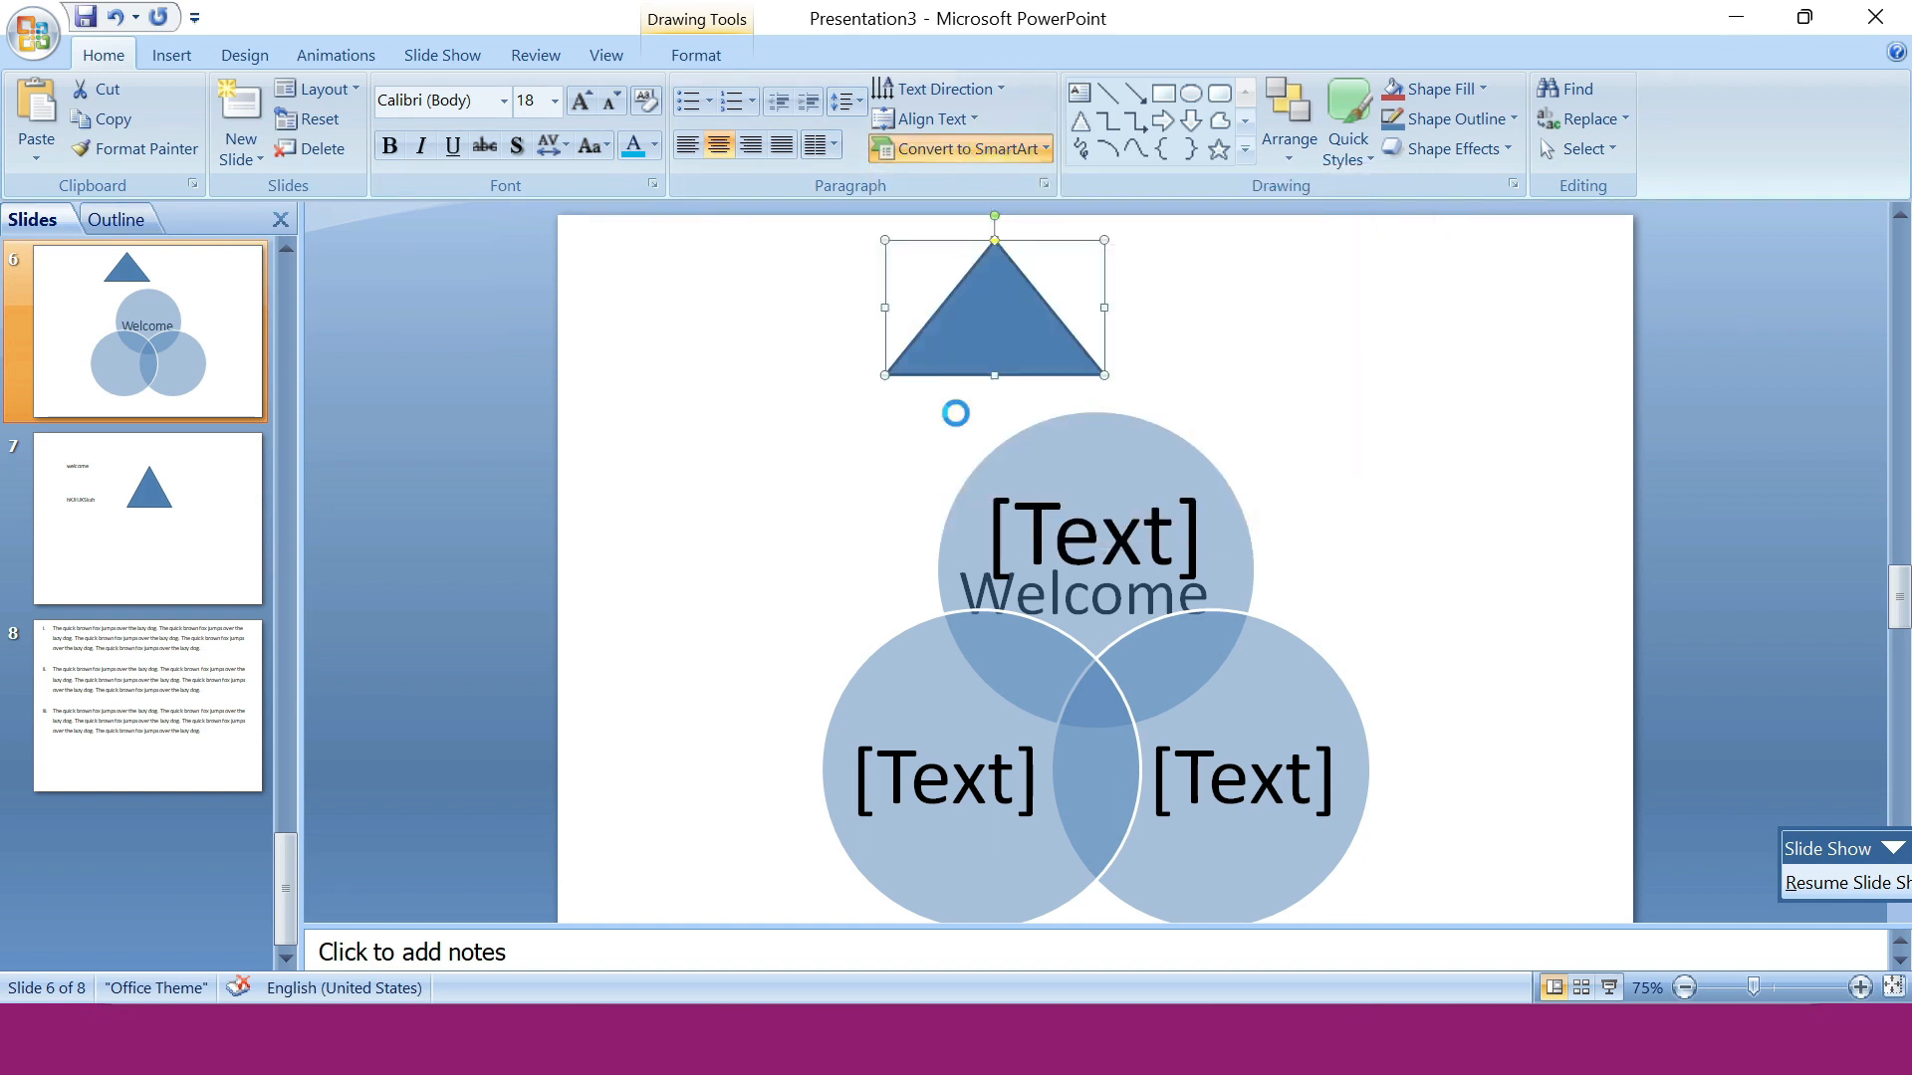